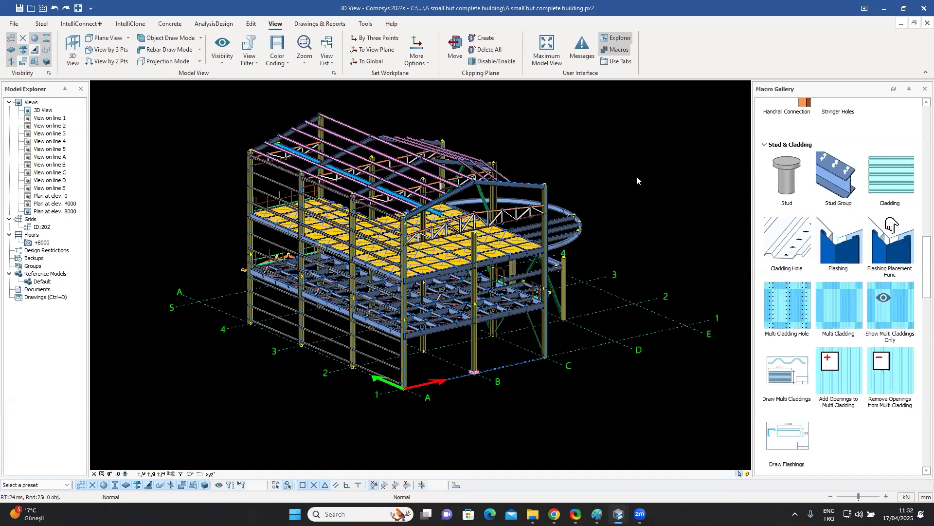
Step: Examine the whole steel building in the 3D view from several angles and close to its floor beams
mouse_move(629, 186)
middle_mouse_down()
mouse_move(611, 204)
mouse_move(620, 200)
middle_mouse_up()
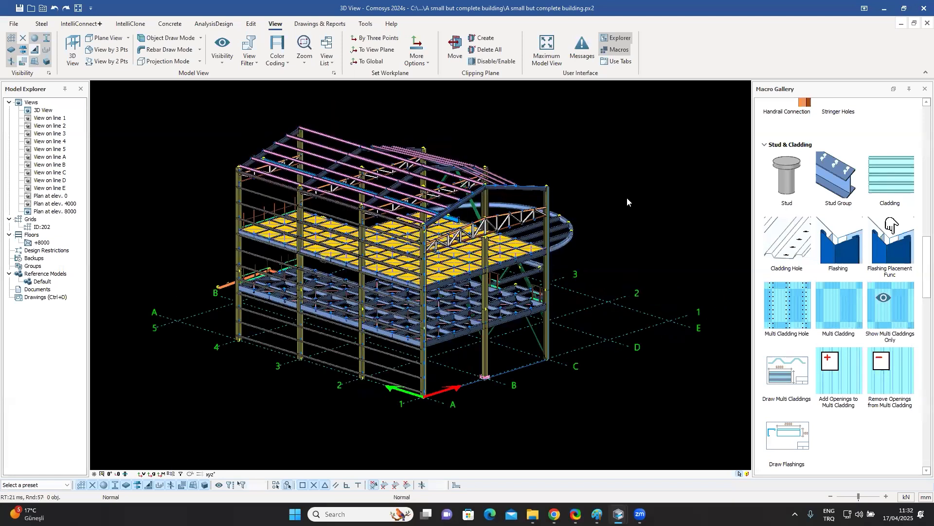
scroll(627, 199, "up", 3)
middle_click(630, 228)
middle_click(630, 228)
middle_click_drag(629, 228, 626, 228, "ctrl")
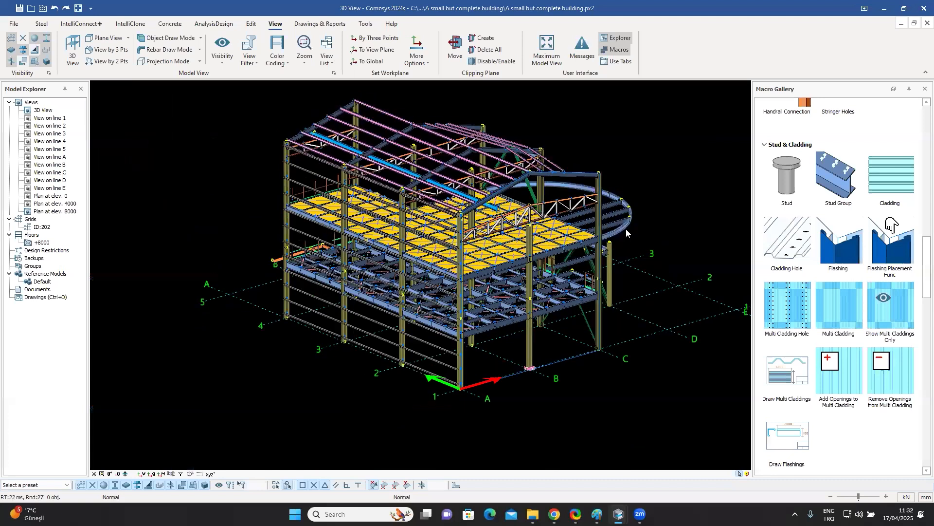
middle_click_drag(600, 232, 569, 231)
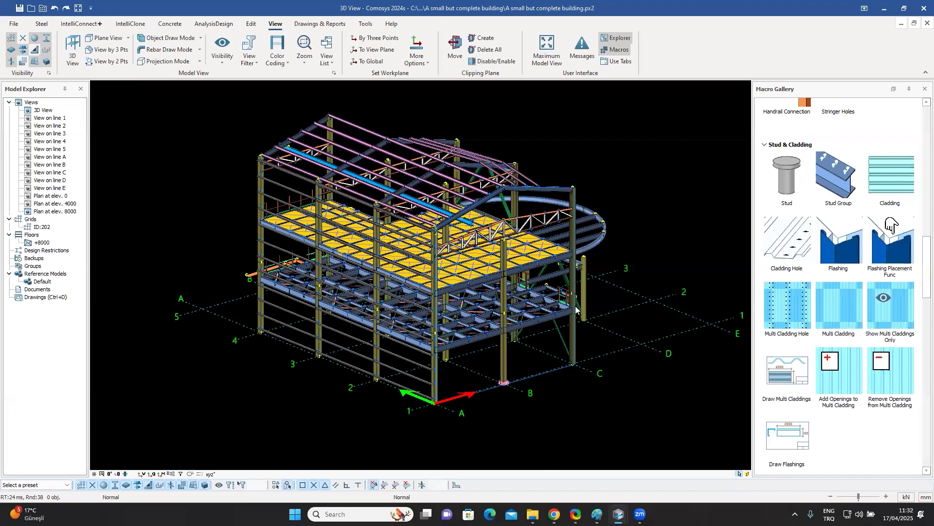
middle_click_drag(576, 307, 570, 313)
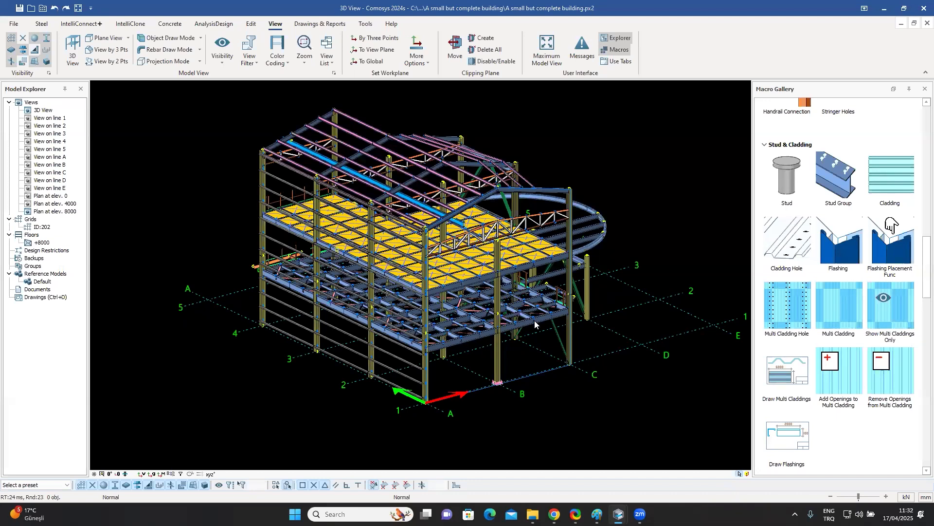
scroll(535, 323, "up", 1)
scroll(535, 324, "up", 3)
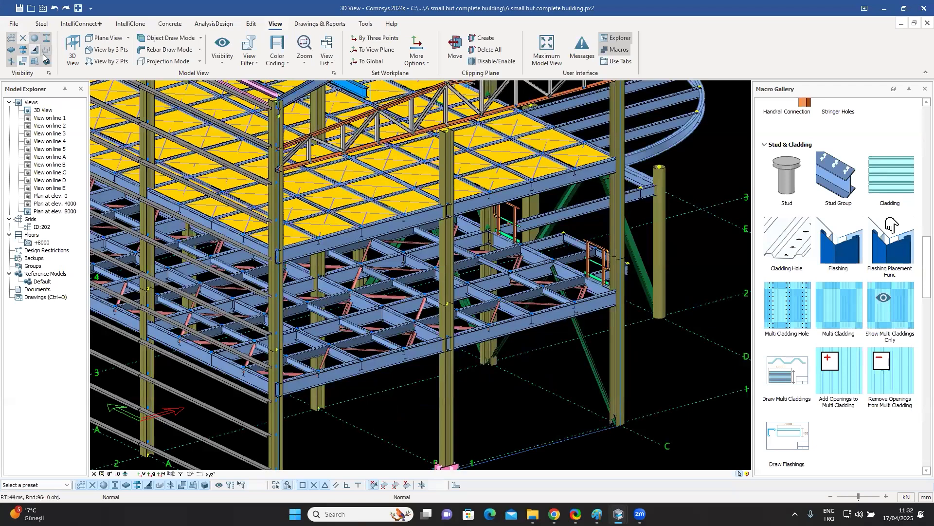
Step: Show the 3D model as lines and examine the member end points and connections on the floors, roof and walls
key("ctrl+2")
key("ctrl+1")
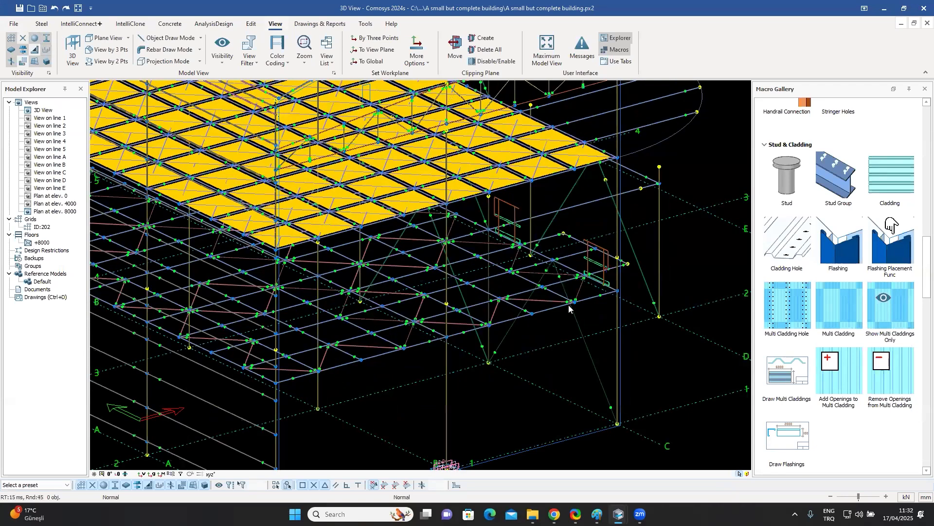
scroll(570, 287, "up", 3)
scroll(572, 281, "down", 3)
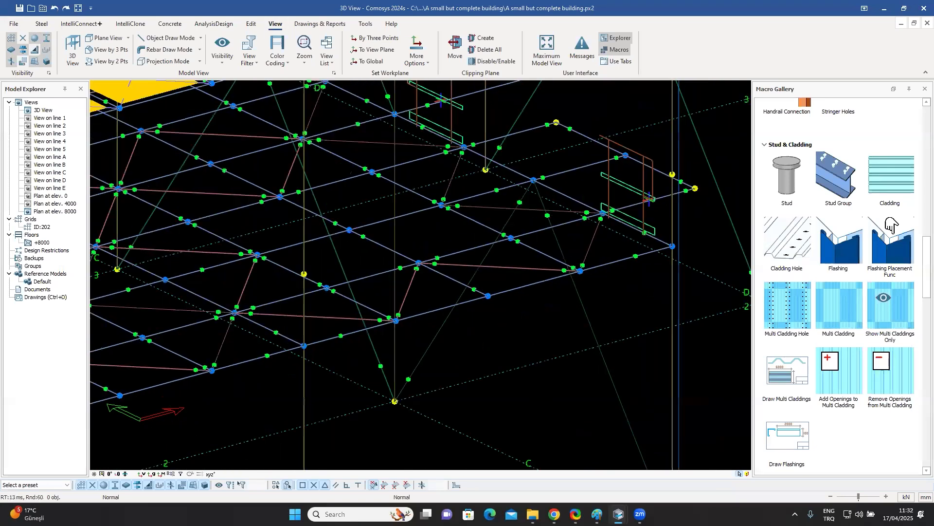
scroll(562, 254, "down", 2)
middle_click_drag(562, 247, 552, 318)
middle_click_drag(421, 115, 402, 161)
scroll(416, 117, "up", 2)
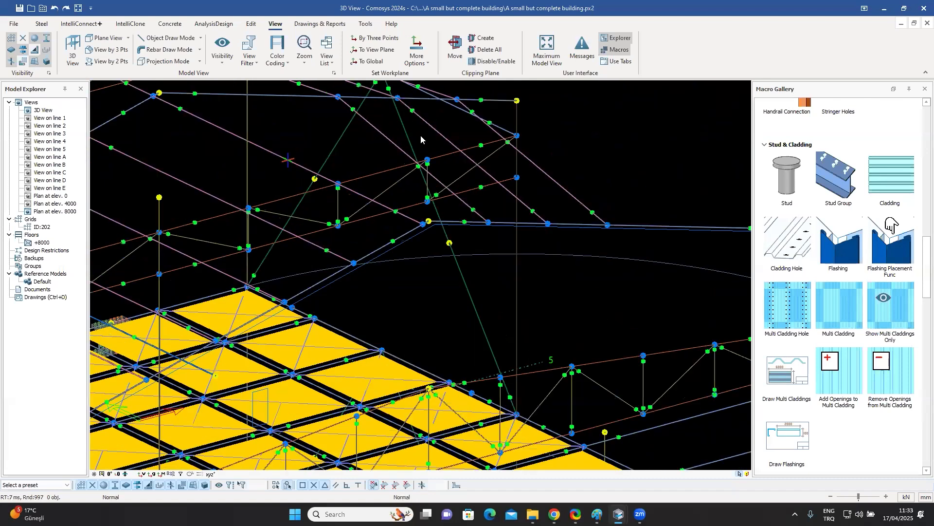
scroll(418, 140, "down", 1)
scroll(404, 148, "down", 2)
scroll(406, 232, "down", 3)
middle_click(213, 263)
middle_click(213, 263)
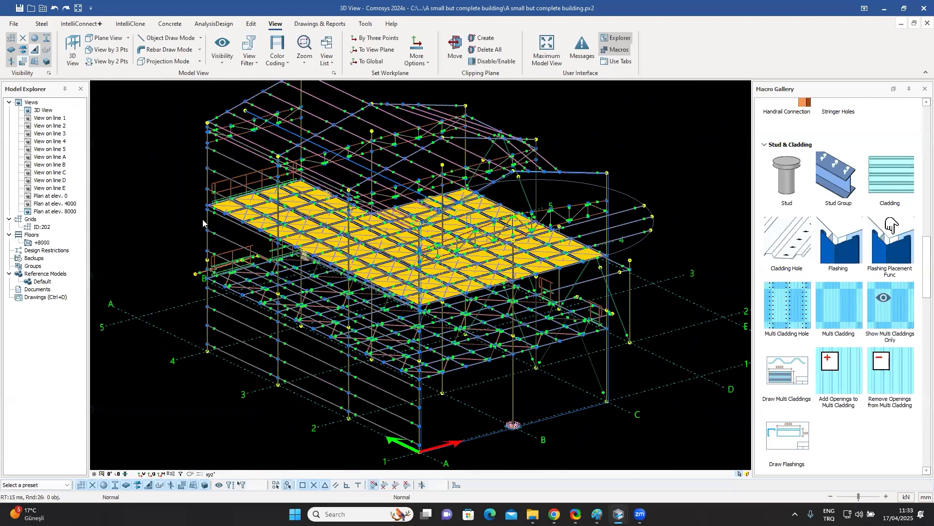
scroll(212, 219, "up", 4)
scroll(293, 250, "down", 3)
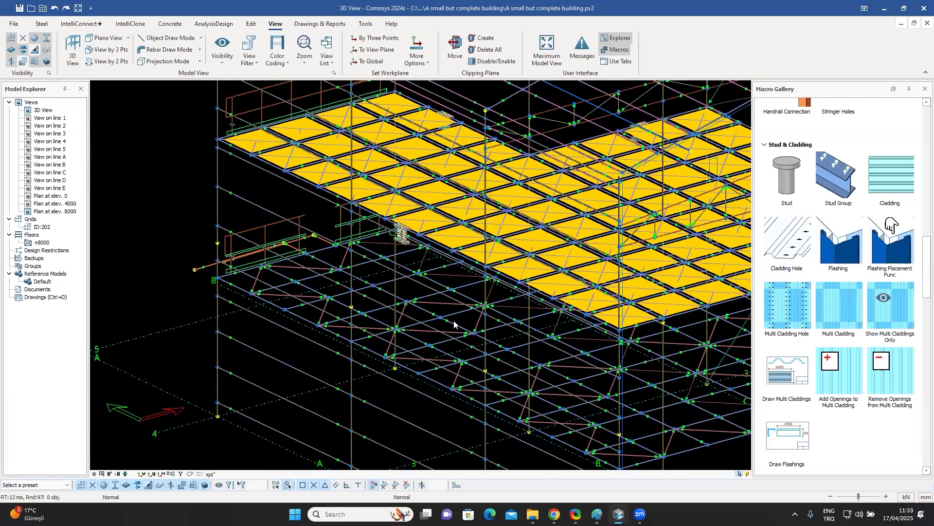
scroll(392, 304, "down", 1)
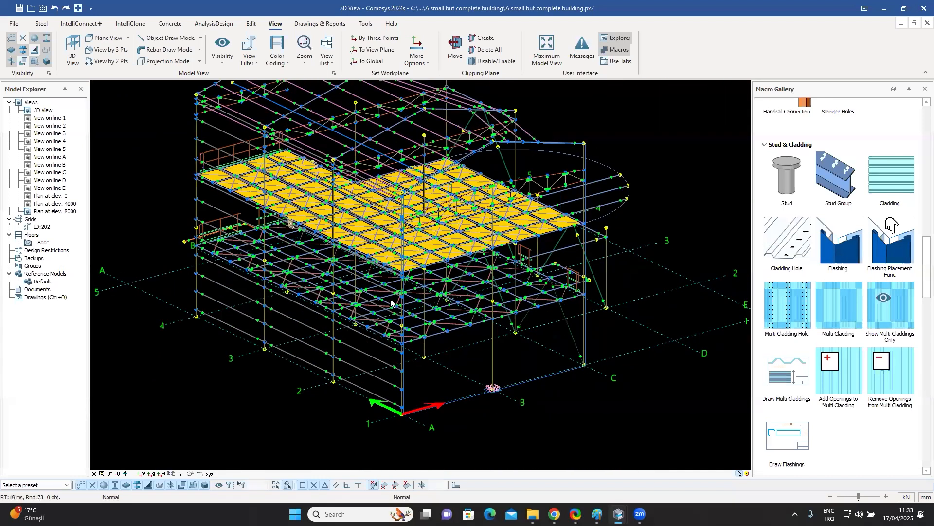
Step: Return the 3D model to solid display of the steel members
key("ctrl+3")
key("ctrl+4")
middle_click_drag(490, 318, 489, 343)
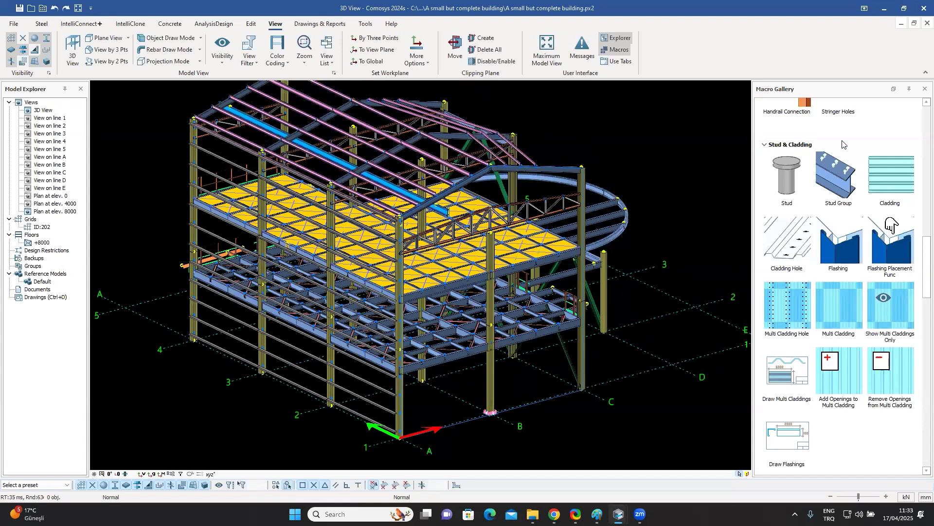
Step: Find the Beam to Beam Connections macros and open the Plan at elev. 4000 view on its beam grid
scroll(846, 144, "up", 10)
scroll(848, 127, "up", 2)
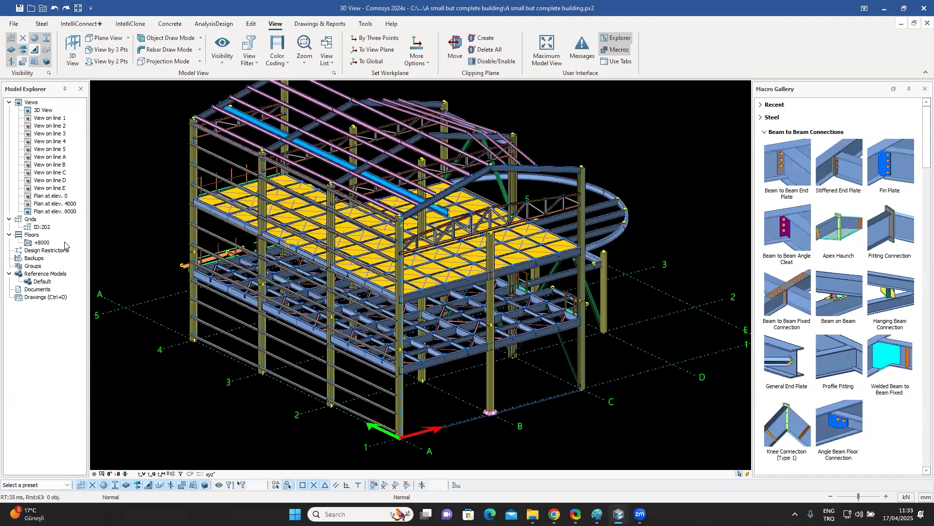
double_click(51, 205)
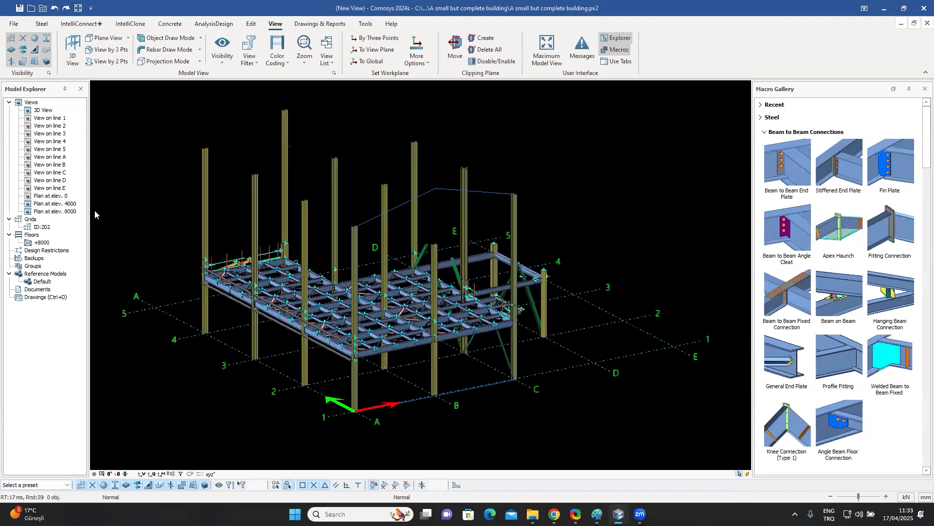
mouse_move(435, 296)
middle_mouse_down()
mouse_move(456, 283)
mouse_move(412, 322)
mouse_move(441, 301)
middle_mouse_up()
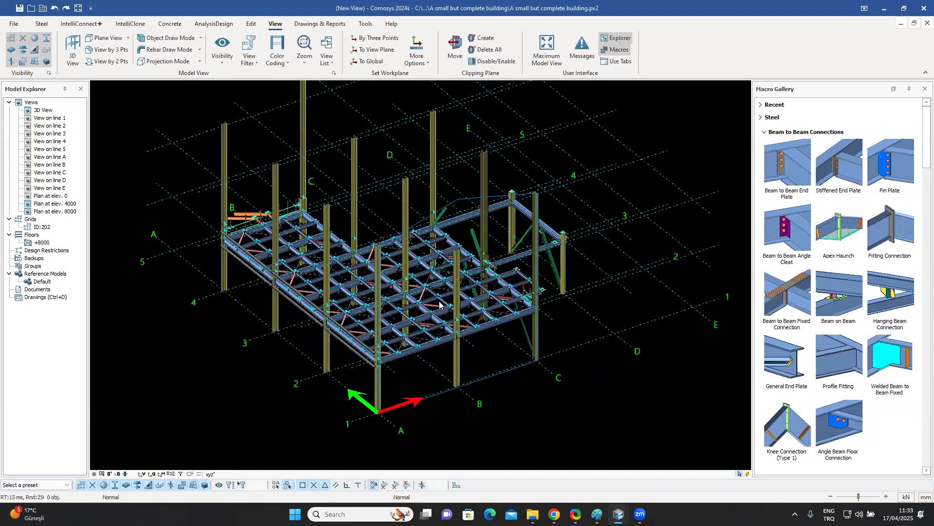
scroll(441, 300, "up", 2)
scroll(506, 224, "up", 5)
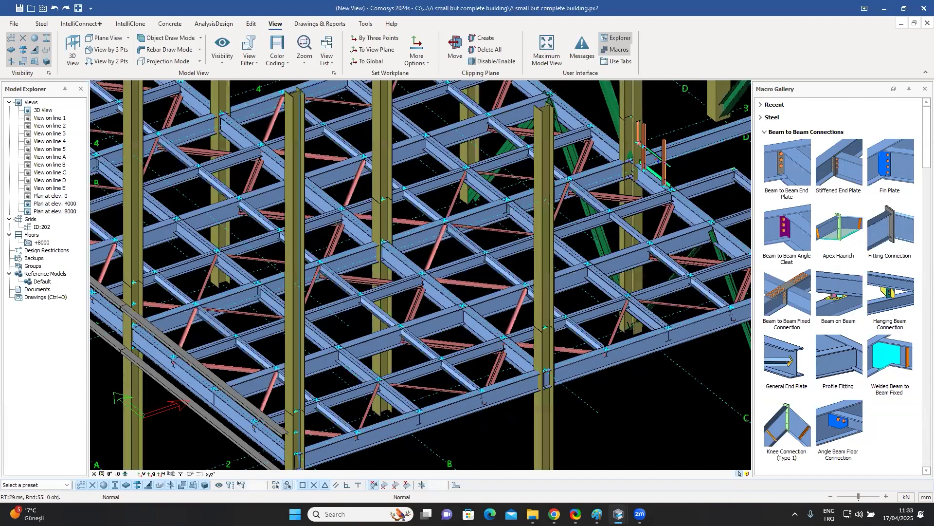
middle_click_drag(442, 288, 509, 211)
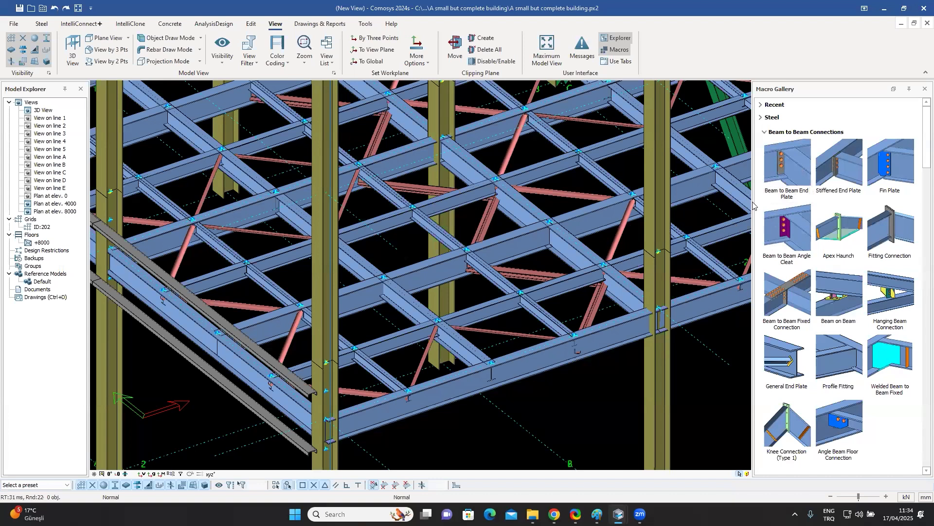
Step: Connect the secondary beam to the main floor beam with a Beam to Beam End Plate and inspect the joint
scroll(398, 222, "up", 3)
left_click(398, 222)
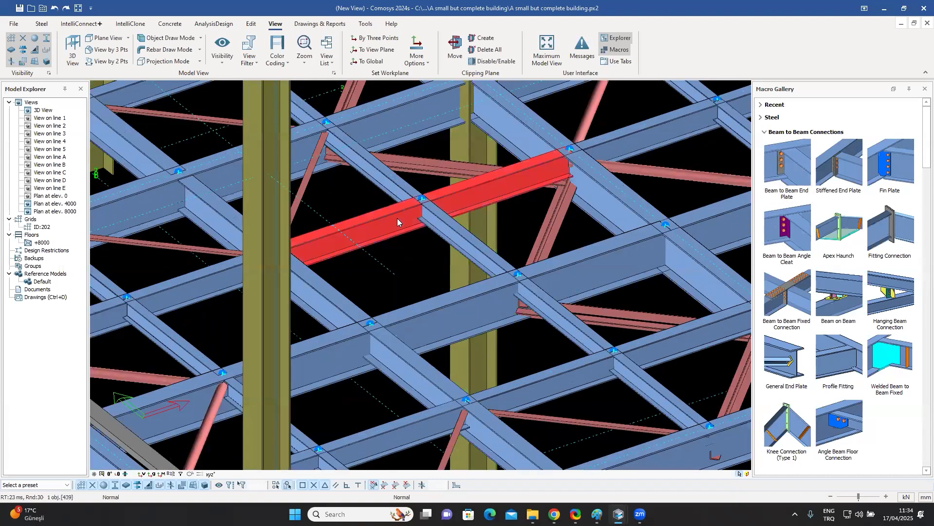
left_click(451, 237)
left_click(411, 253)
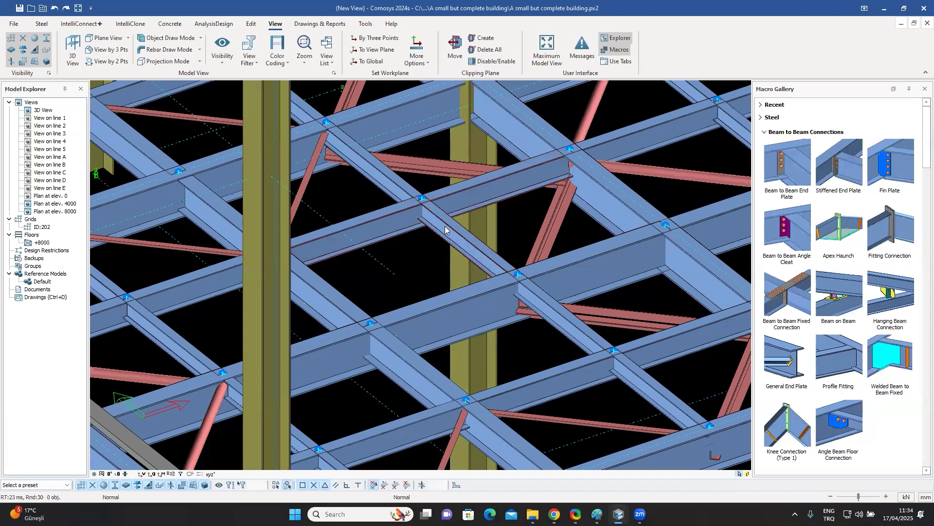
left_click(780, 165)
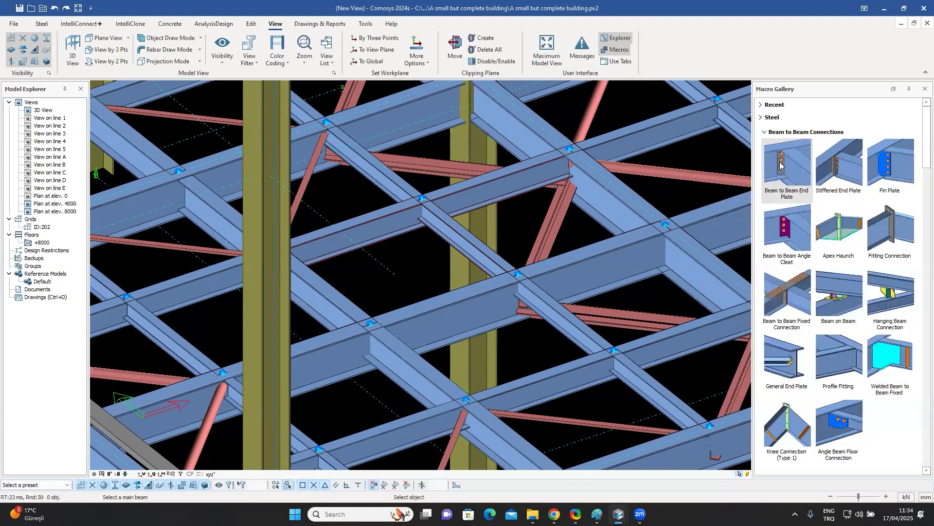
left_click(391, 225)
left_click(442, 227)
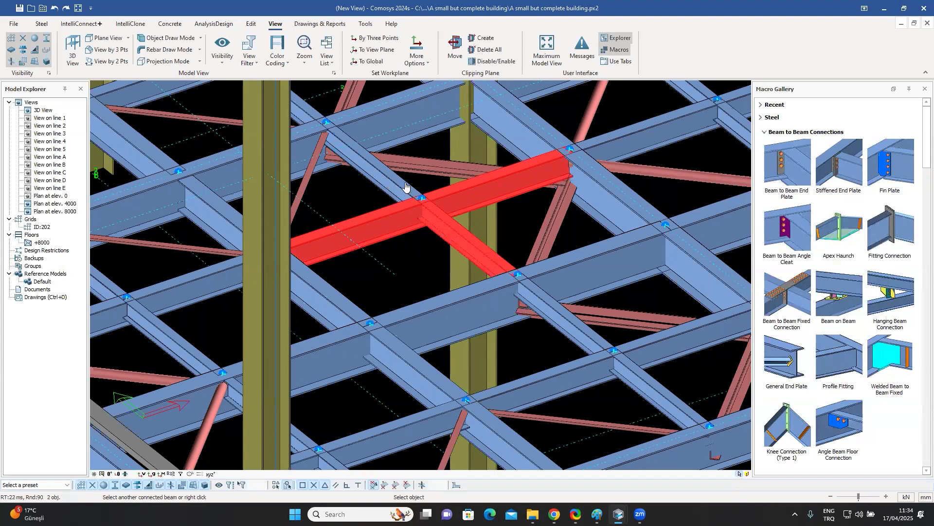
right_click(405, 225)
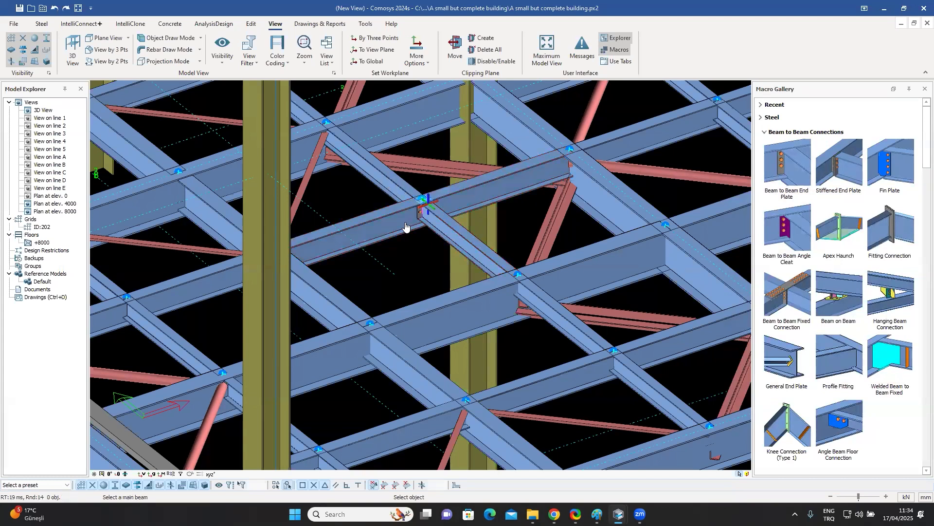
scroll(426, 212, "up", 2)
scroll(427, 213, "up", 3)
key("Escape")
left_click(22, 63)
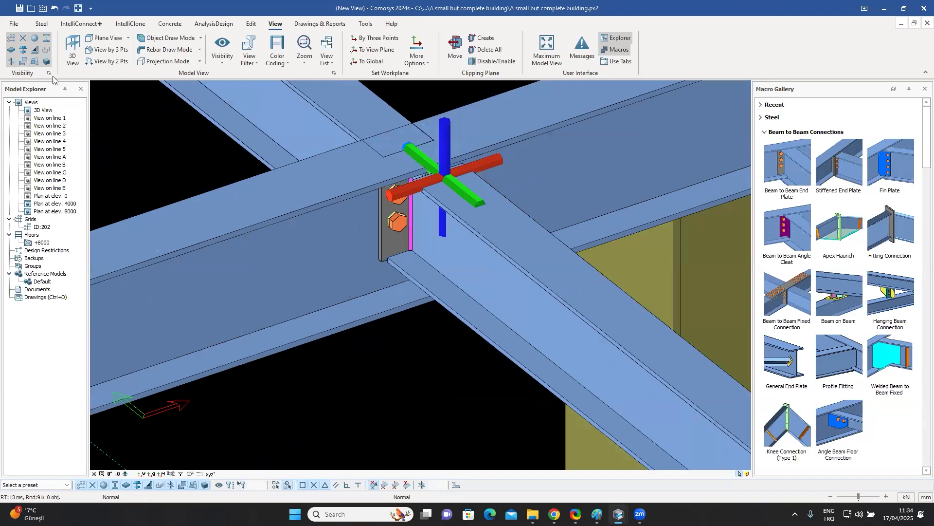
Step: Select the end plate connection at the beam joint and delete it
left_click(434, 181)
middle_click_drag(434, 181, 438, 188, "ctrl")
scroll(438, 195, "down", 5)
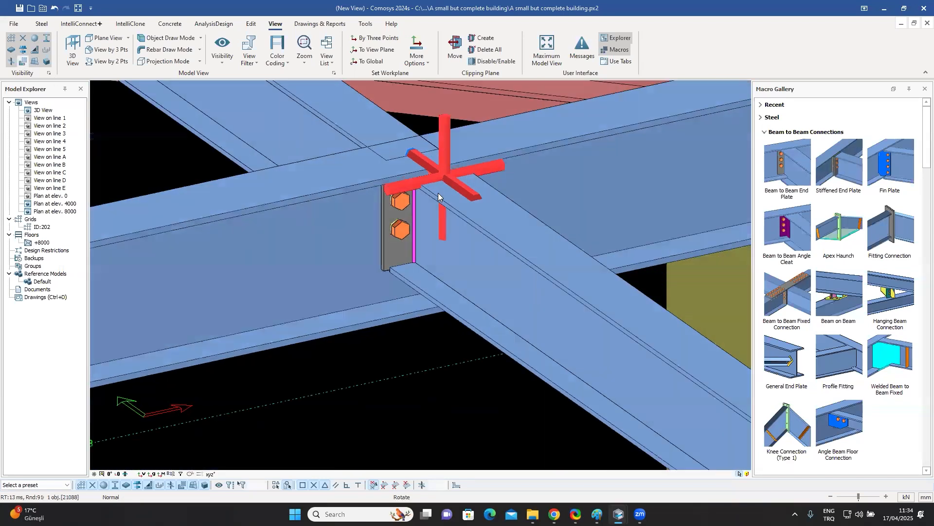
scroll(438, 212, "down", 4)
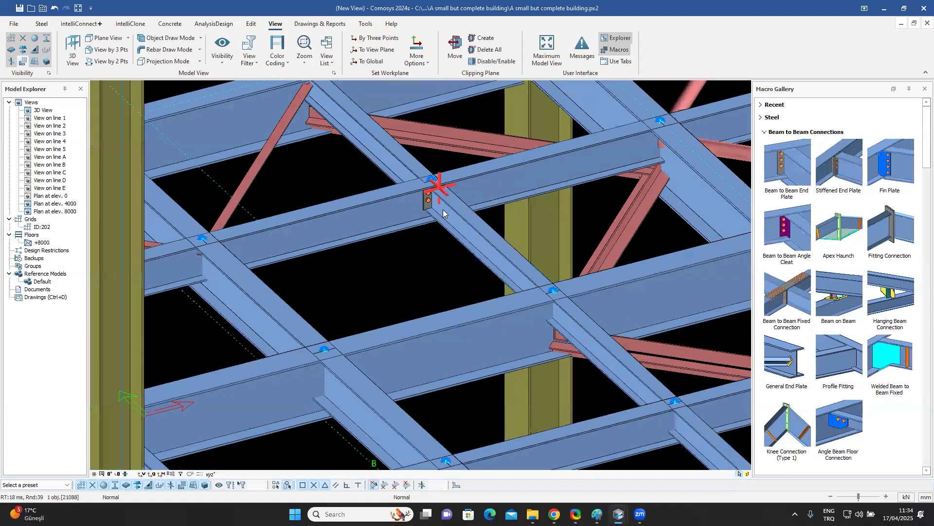
key("Escape")
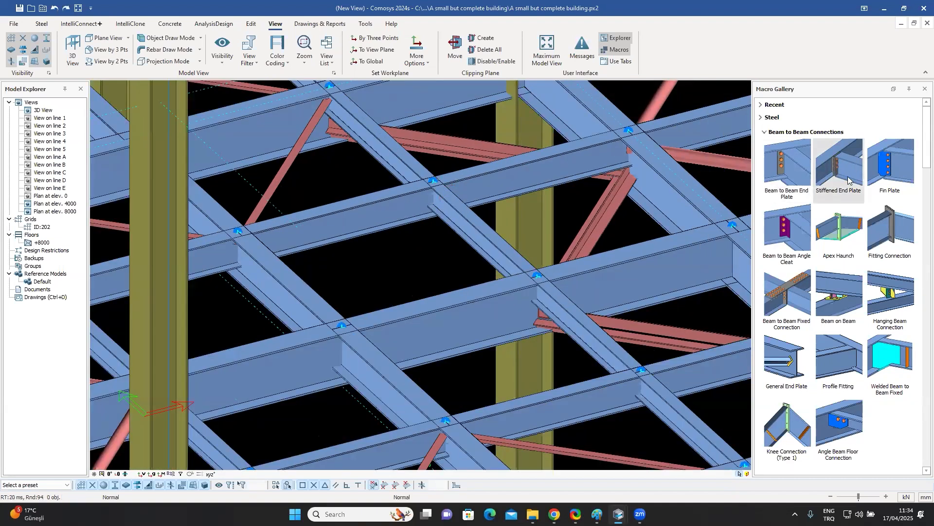
Step: Connect the secondary beam to the same main beam with a Stiffened End Plate connection
left_click(841, 174)
left_click(406, 211)
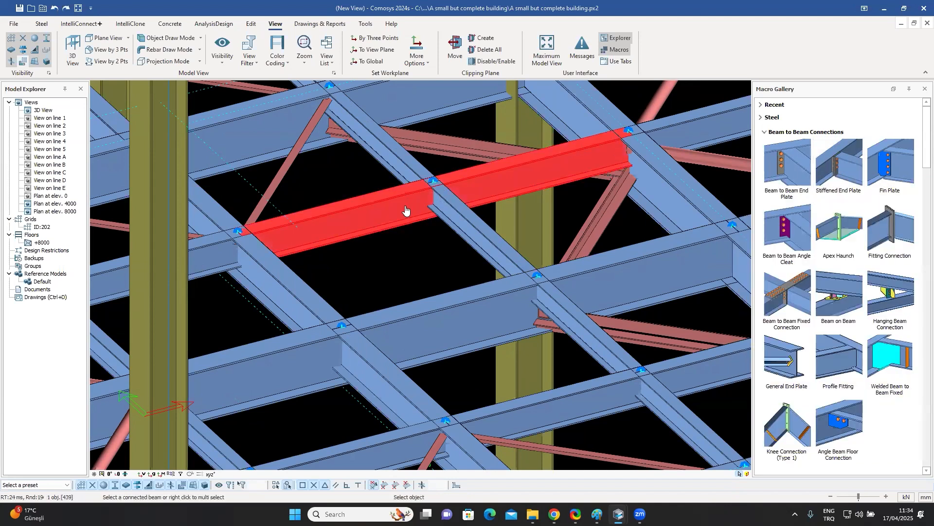
left_click(452, 215)
scroll(447, 201, "up", 5)
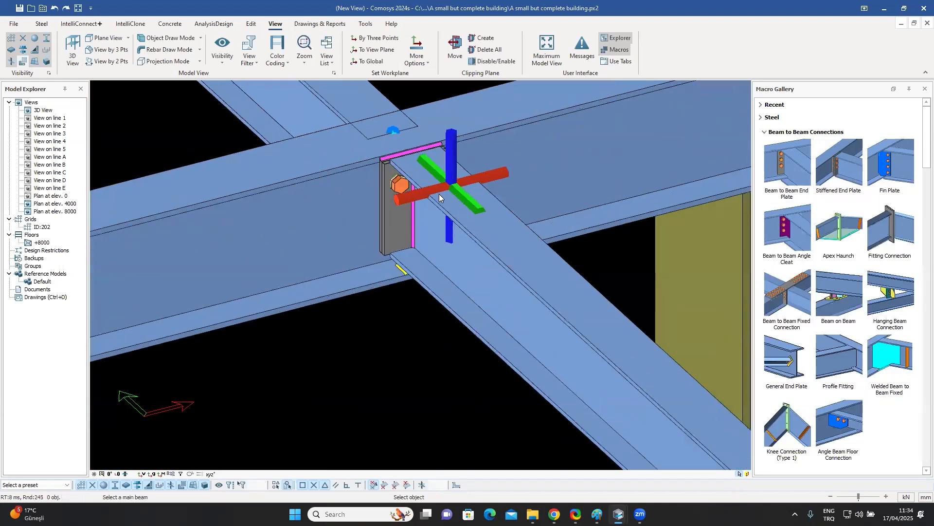
Step: Select the stiffened end plate connection, inspect its plate, bolts and welds, and delete it
left_click(457, 168)
middle_click_drag(456, 168, 374, 249)
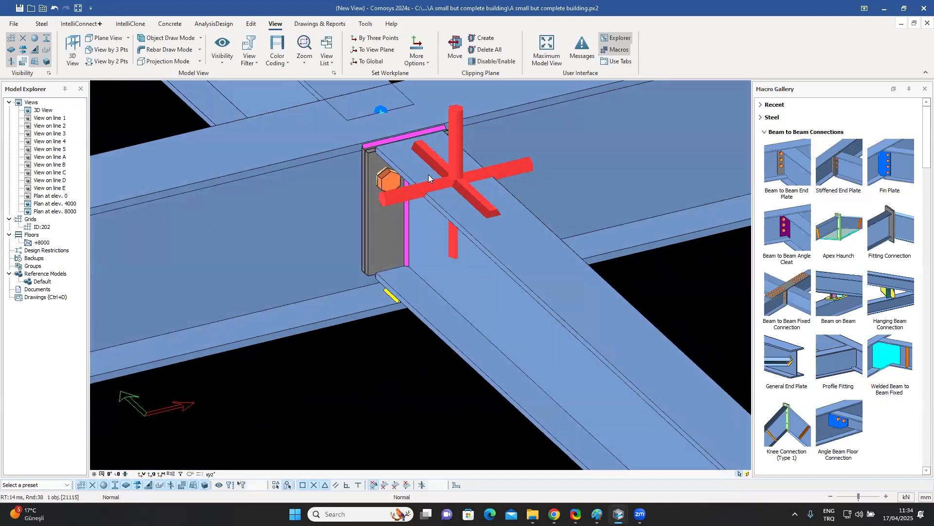
scroll(439, 269, "down", 2)
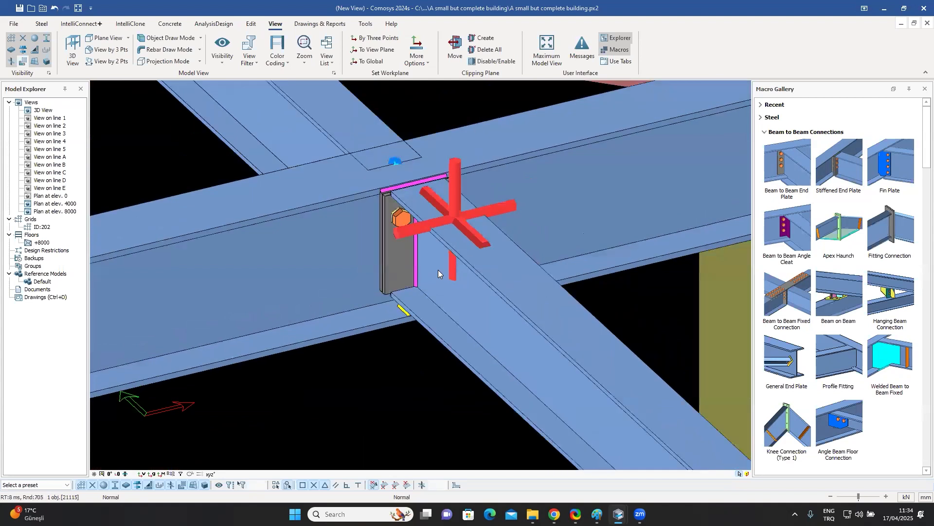
middle_click_drag(440, 271, 443, 255)
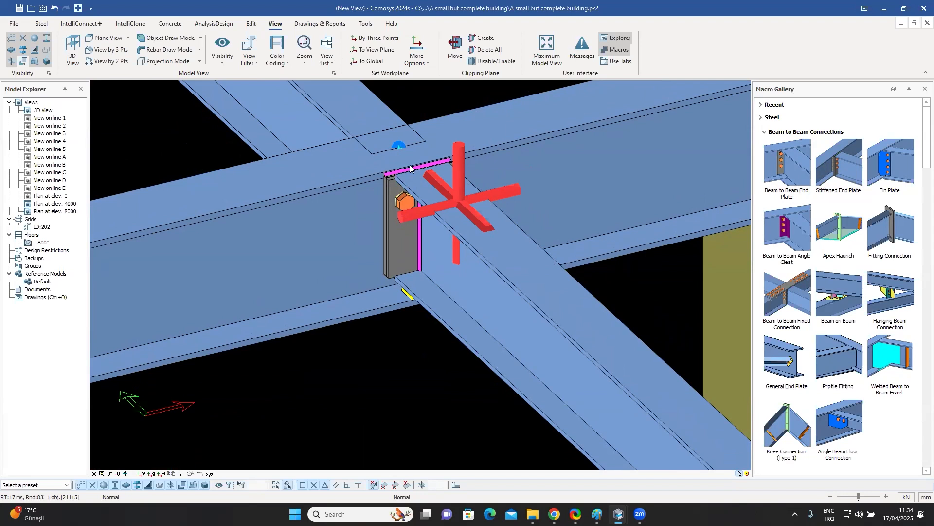
key("Delete")
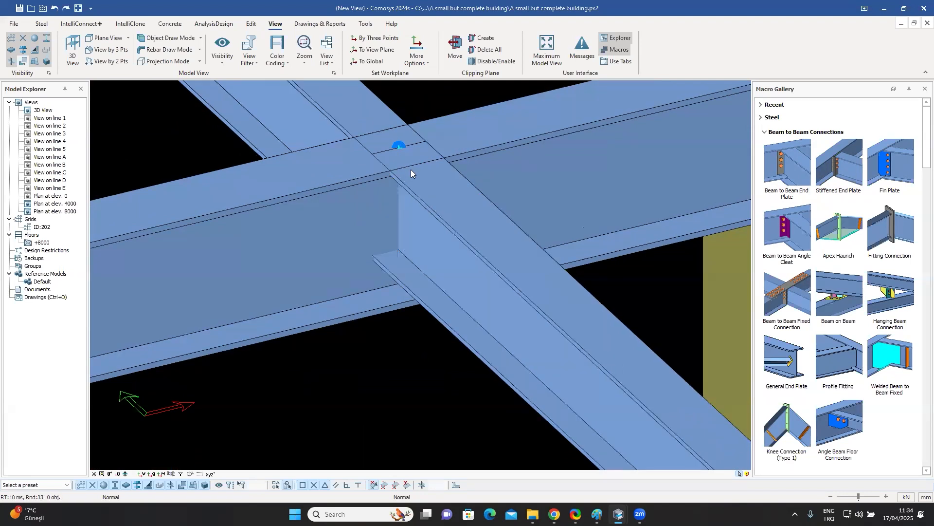
Step: Connect the secondary beam to the main floor beam with a Fin Plate connection
scroll(446, 209, "down", 3)
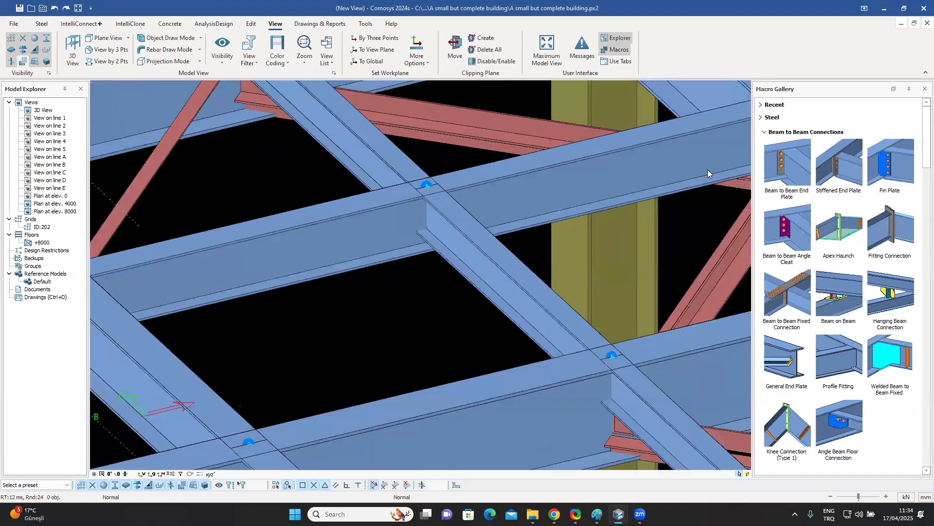
left_click(884, 167)
left_click(397, 230)
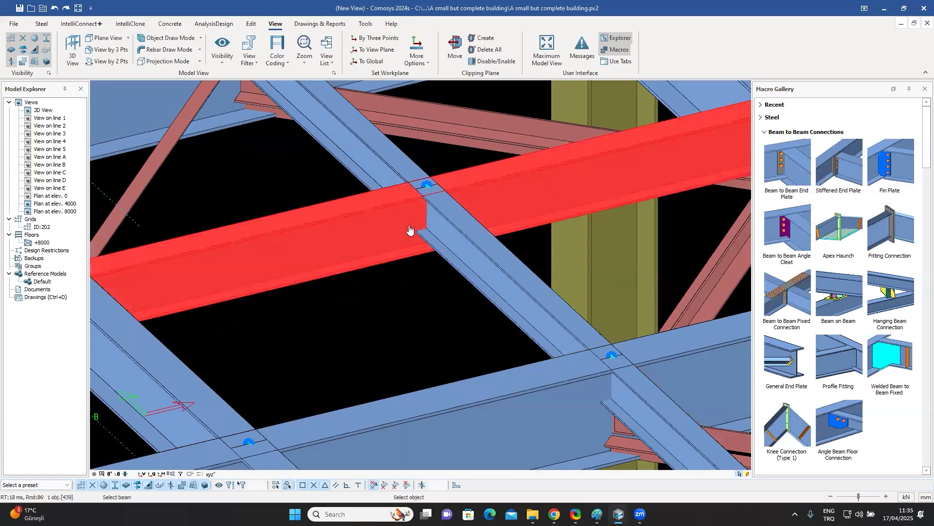
left_click(447, 238)
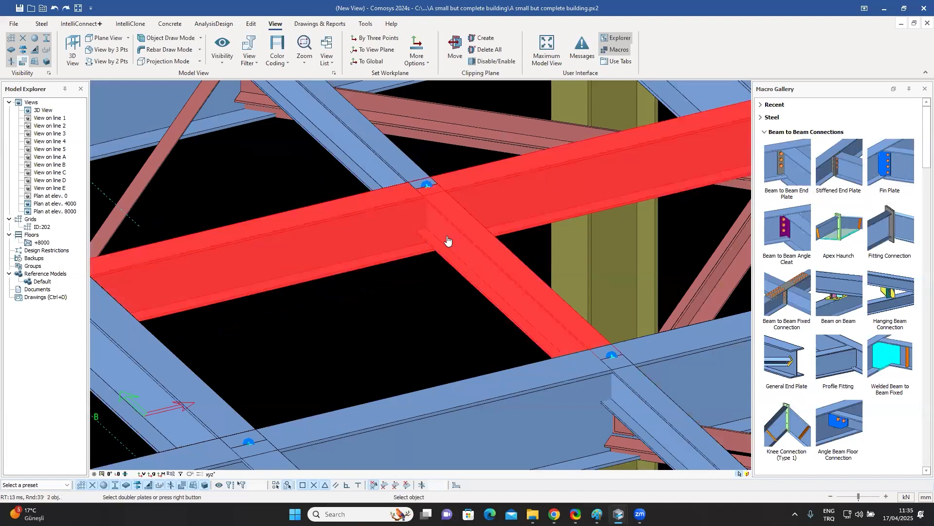
right_click(447, 239)
key("Escape")
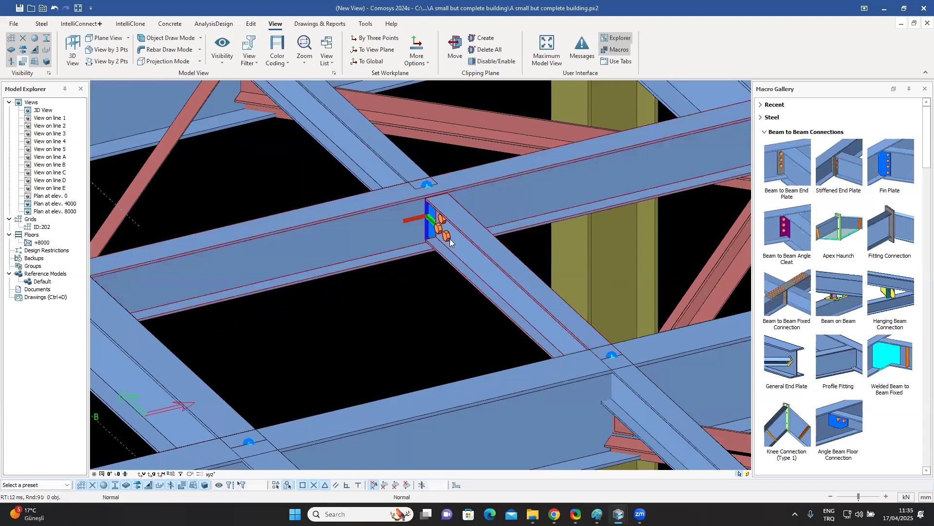
Step: Select the fin plate connection, inspect its plate and bolts, and delete it
left_click(445, 238)
mouse_move(444, 229)
middle_mouse_down()
mouse_move(461, 219)
mouse_move(456, 227)
mouse_move(493, 236)
mouse_move(445, 228)
middle_mouse_up()
scroll(494, 235, "down", 3)
scroll(450, 227, "up", 3)
key("Delete")
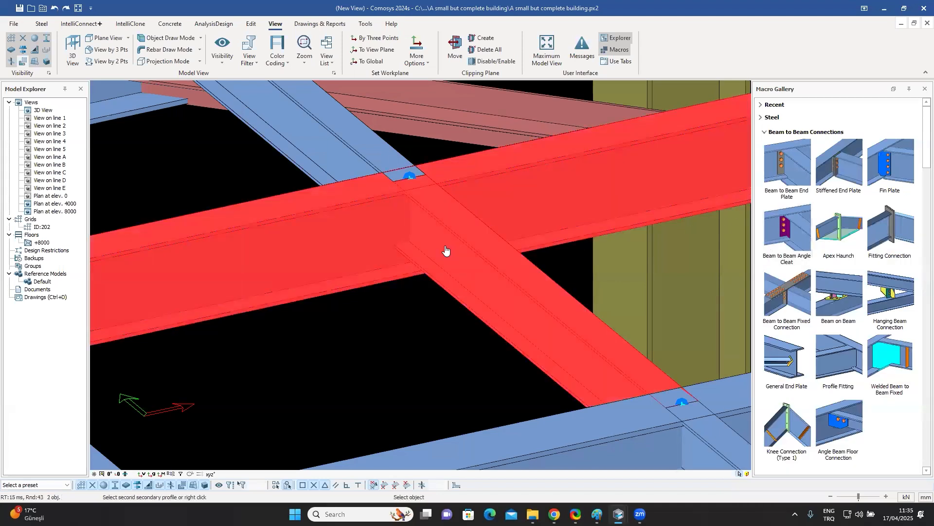
Step: Connect the secondary beam to the same main beam with a Beam to Beam Angle Cleat
left_click(433, 228)
left_click(434, 177)
middle_click_drag(435, 177, 405, 254)
scroll(407, 242, "up", 3)
scroll(405, 254, "down", 5)
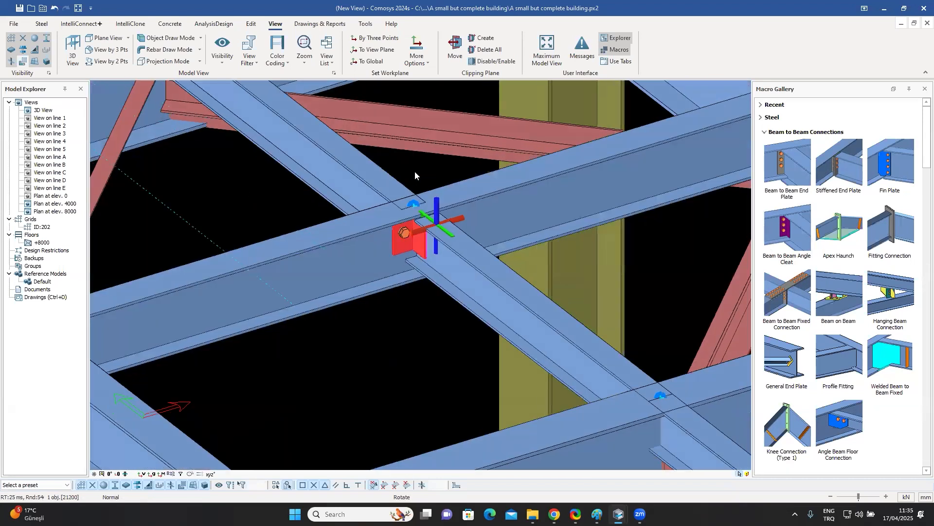
key("Escape")
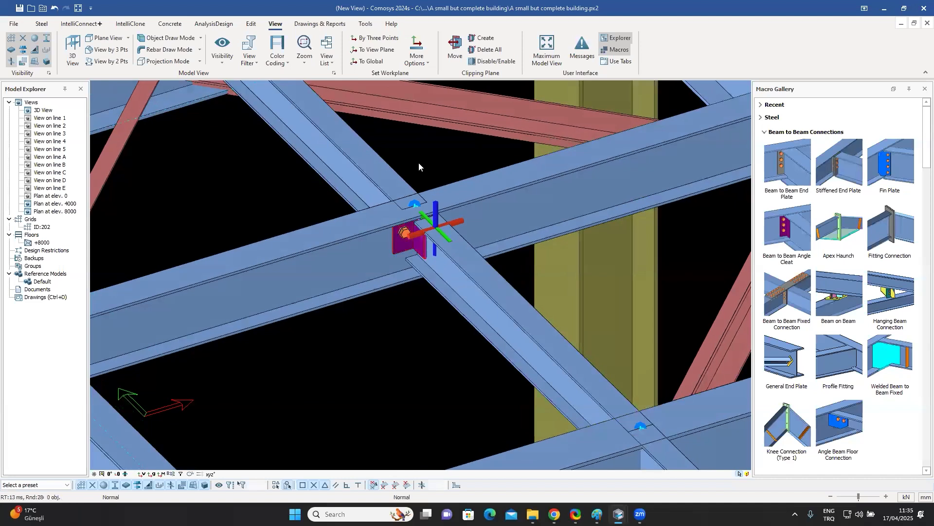
Step: Inspect the angle cleat joint closely and undo the connection
scroll(420, 209, "up", 4)
middle_click_drag(416, 233, 414, 232)
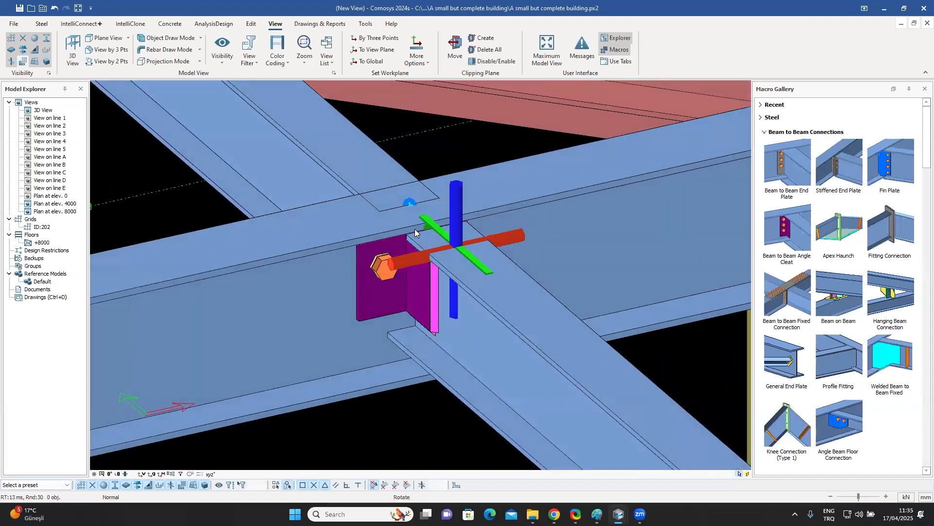
key("ctrl+z")
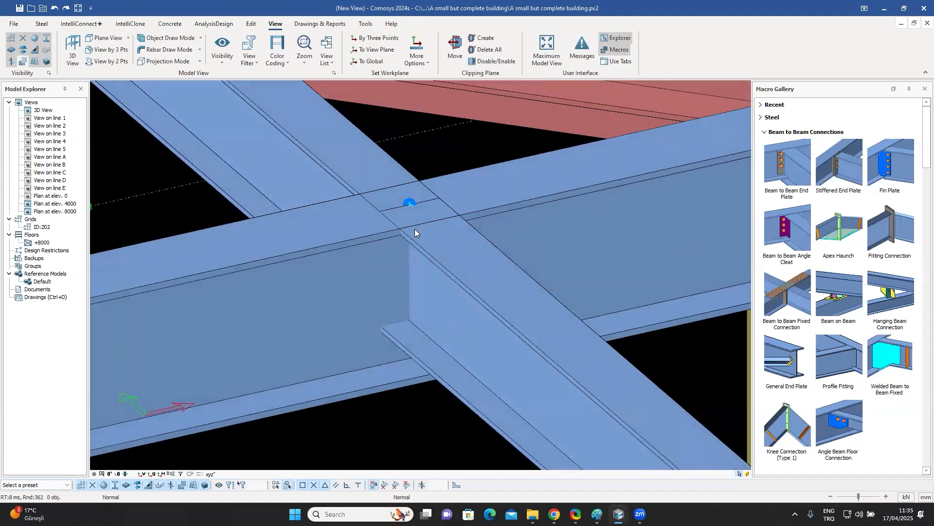
Step: Examine the floor framing for a short angle beam between floor beams, and select it to view its end
scroll(414, 229, "down", 5)
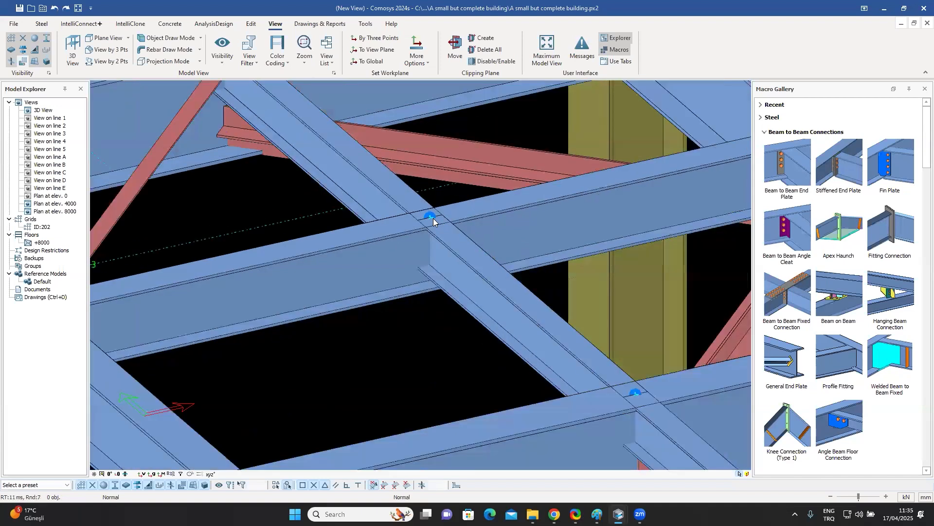
scroll(477, 251, "down", 3)
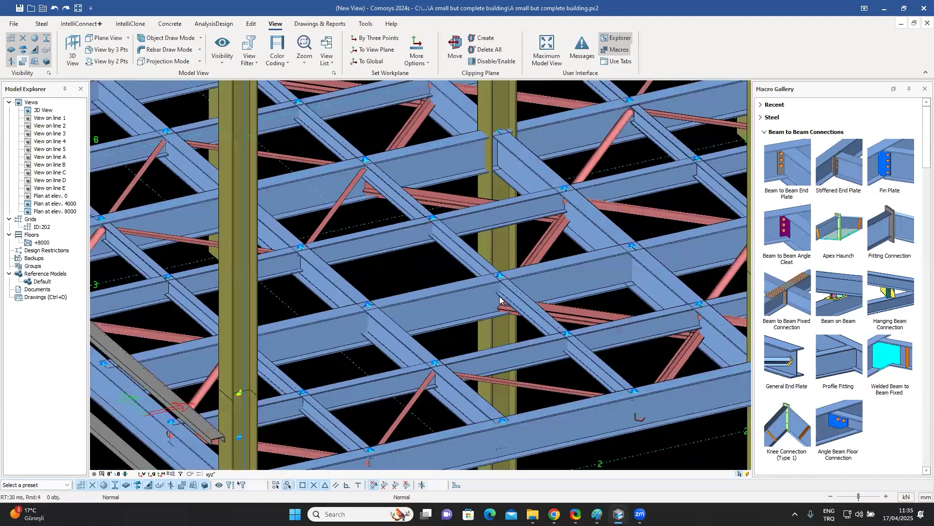
scroll(507, 294, "down", 2)
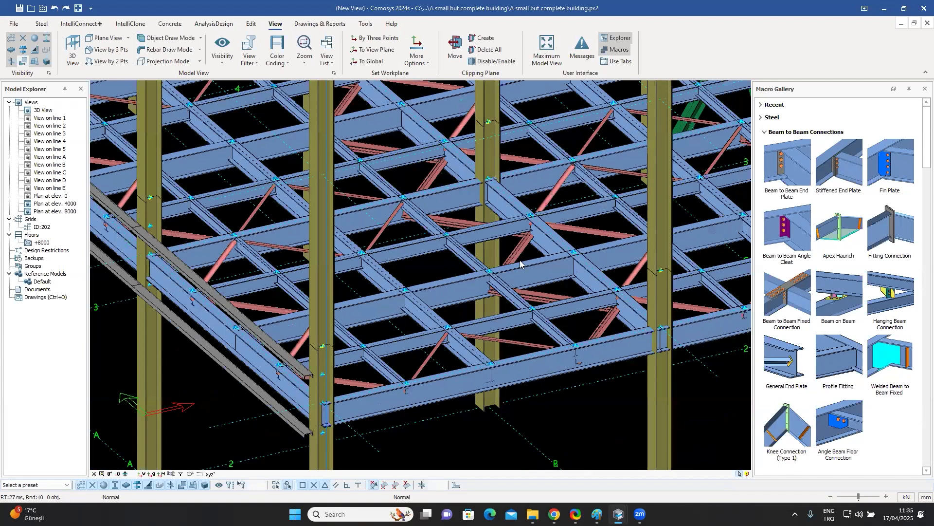
scroll(521, 263, "up", 4)
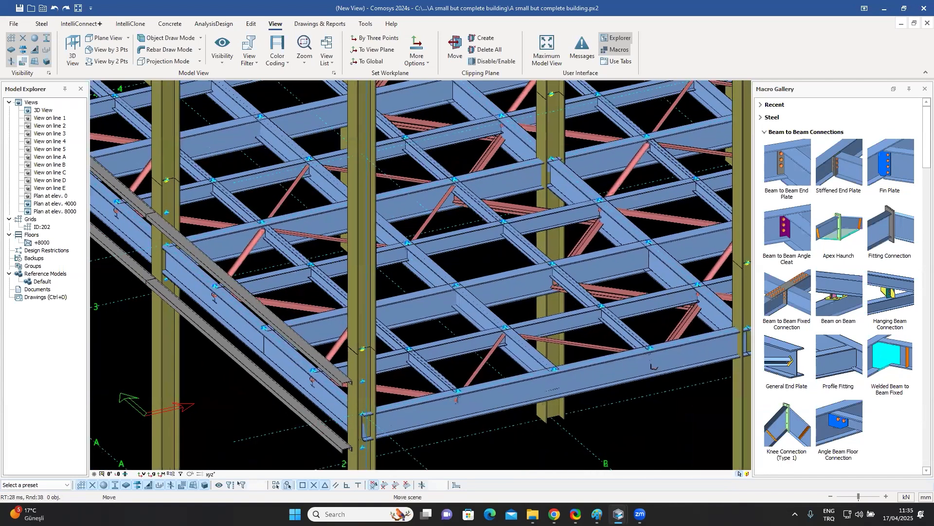
scroll(540, 230, "down", 2)
scroll(540, 200, "up", 2)
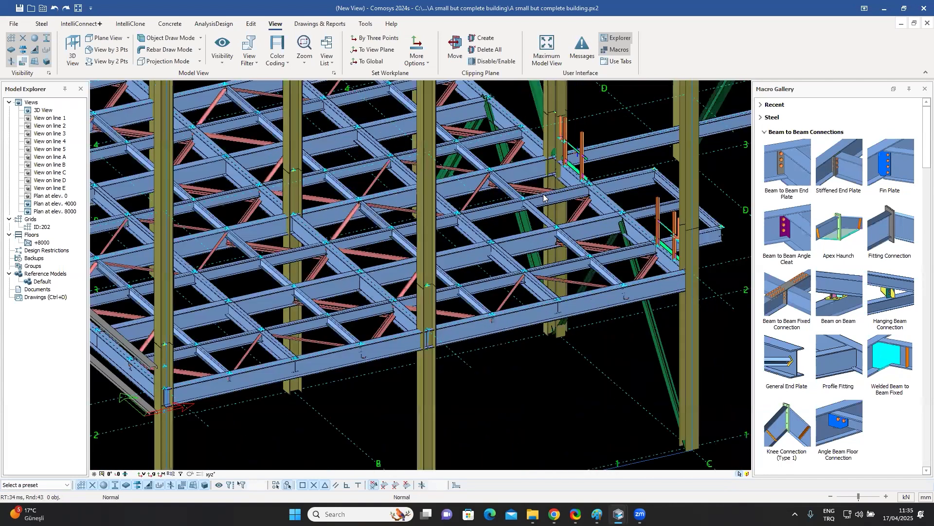
scroll(540, 202, "up", 2)
scroll(520, 187, "up", 2)
left_click(520, 187)
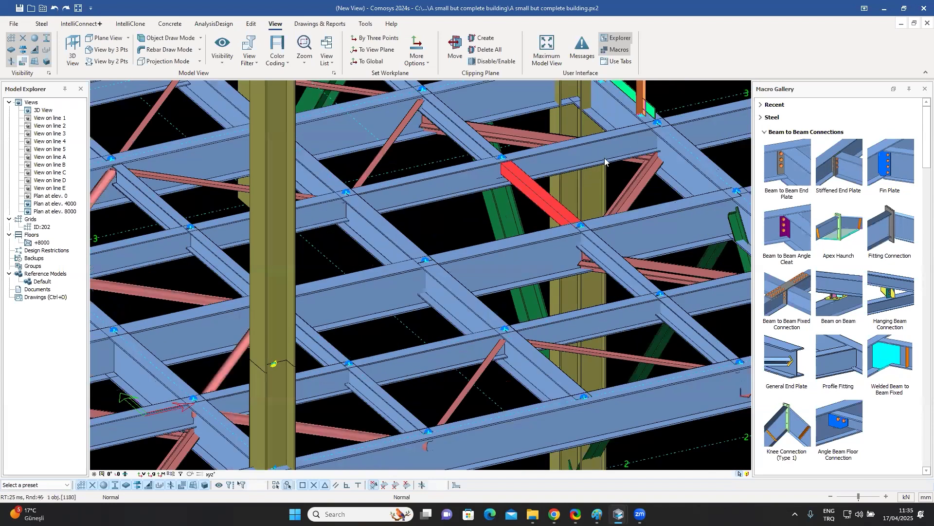
middle_click_drag(474, 264, 565, 215)
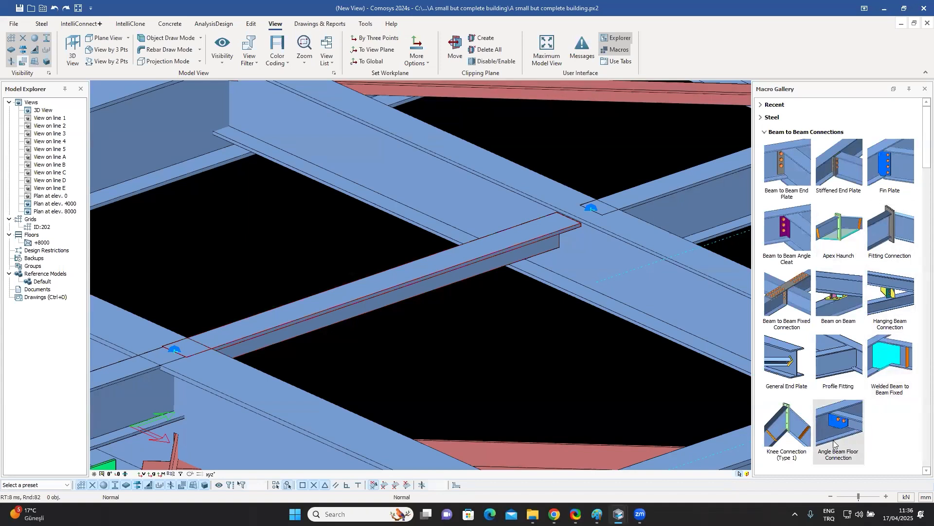
Step: Connect the angle beam to the adjoining floor beam with an Angle Beam Floor Connection, and undo it after inspection
left_click(842, 425)
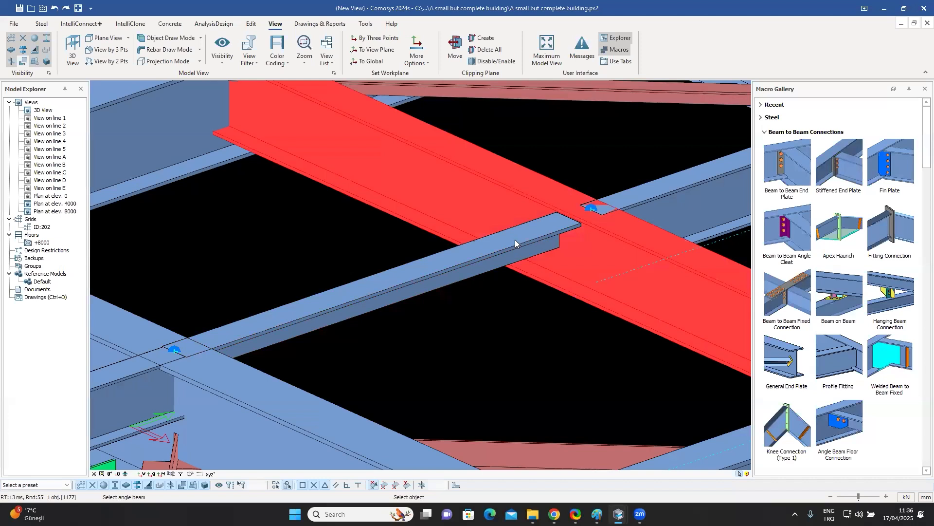
left_click(515, 242)
left_click(578, 193)
middle_click_drag(578, 193, 529, 238)
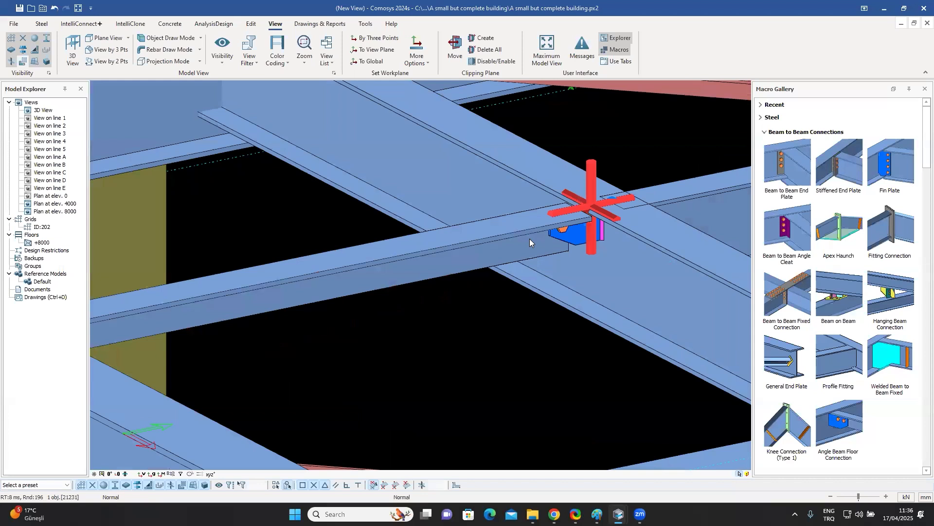
scroll(530, 238, "down", 6)
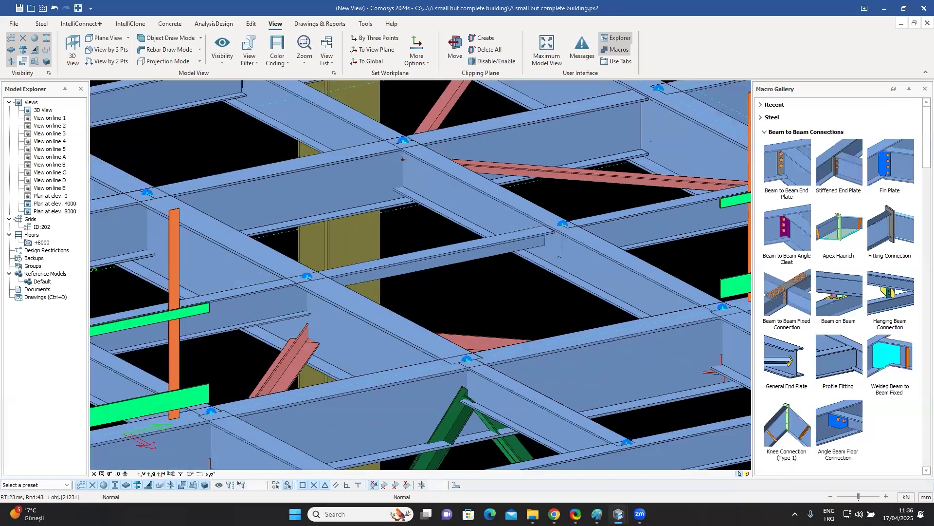
key("ctrl+z")
Step: Examine the floor framing and locate a joint where diagonal bracing meets a secondary beam and a deep main beam
scroll(530, 245, "down", 3)
scroll(551, 253, "down", 2)
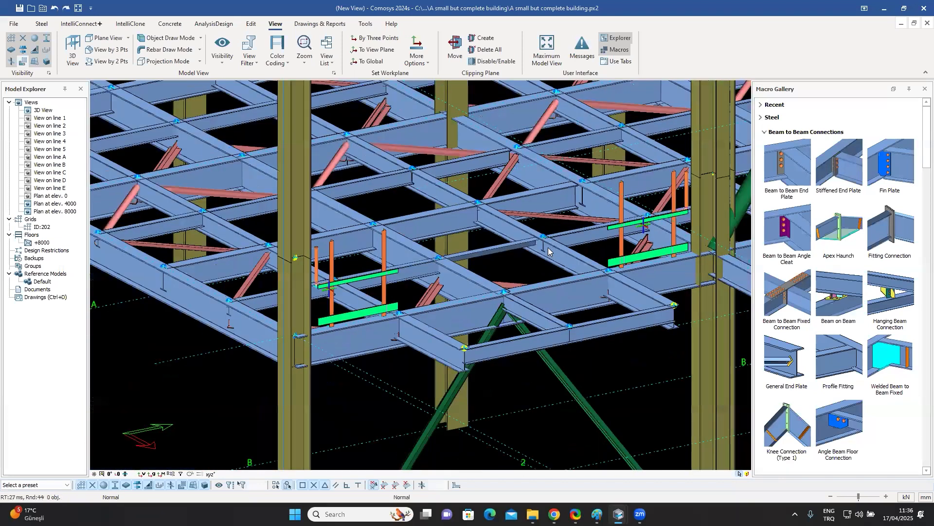
scroll(548, 252, "down", 2)
middle_click_drag(548, 248, 547, 203)
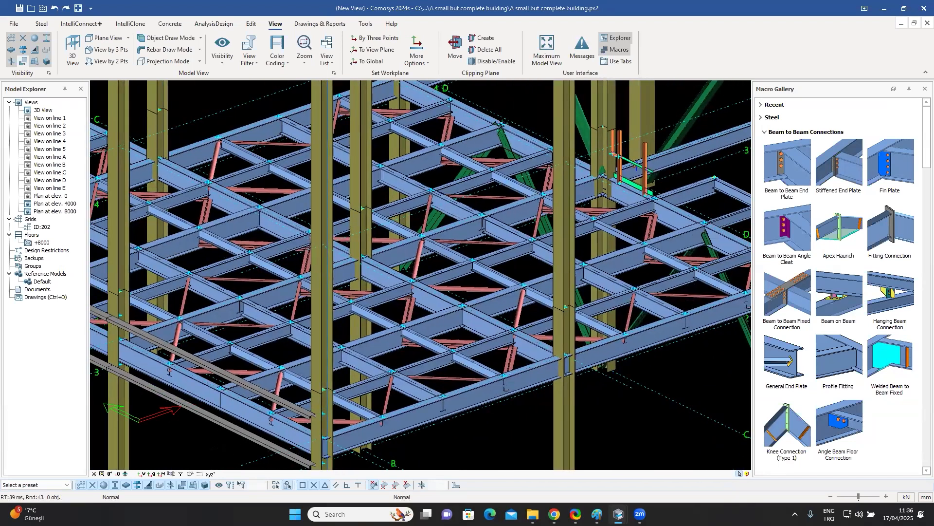
scroll(460, 226, "down", 4)
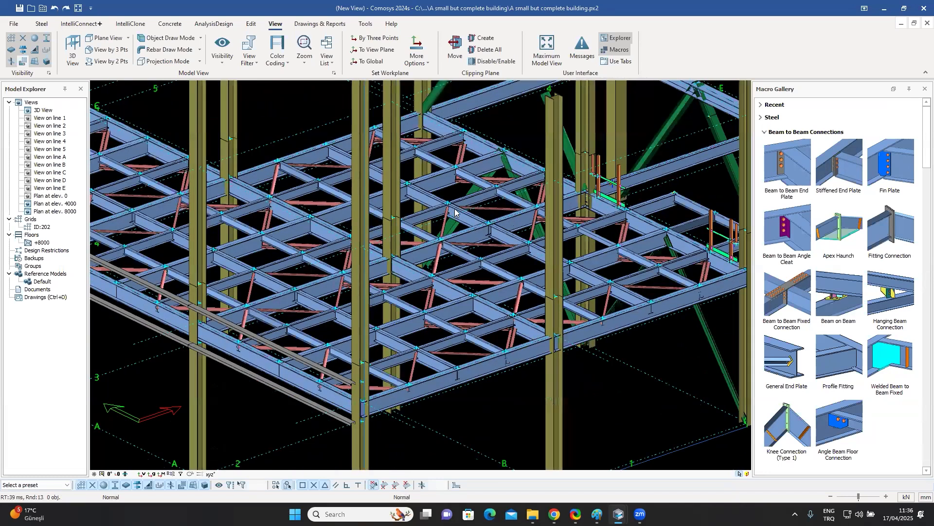
middle_click_drag(425, 207, 490, 218, "shift")
scroll(492, 205, "up", 7)
scroll(492, 206, "up", 2)
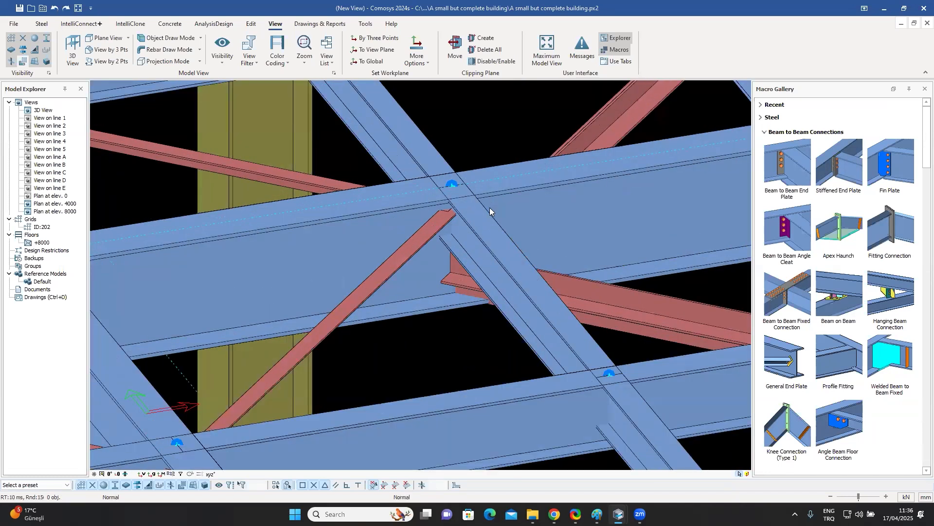
Step: Connect the secondary beam to the deep main beam at the bracing joint with a Fin Plate, and inspect its bolts
left_click(897, 170)
left_click(368, 230)
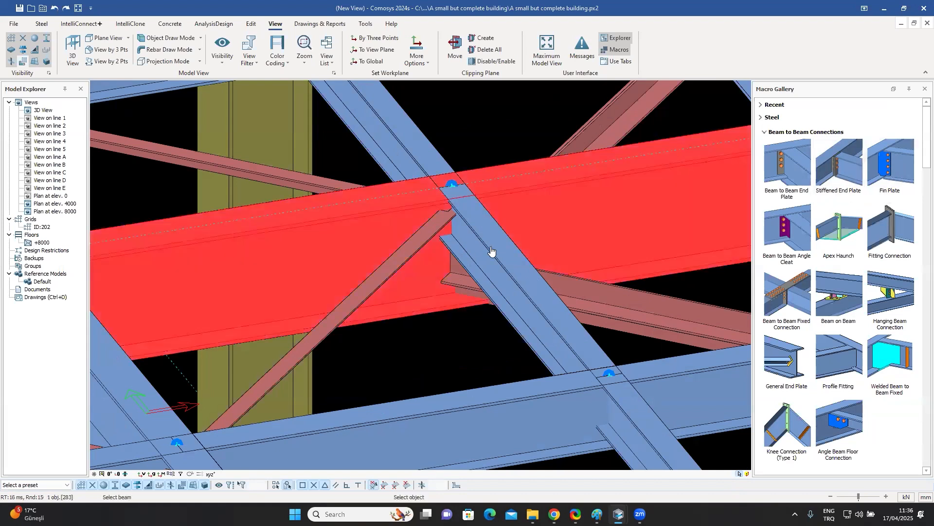
left_click(492, 250)
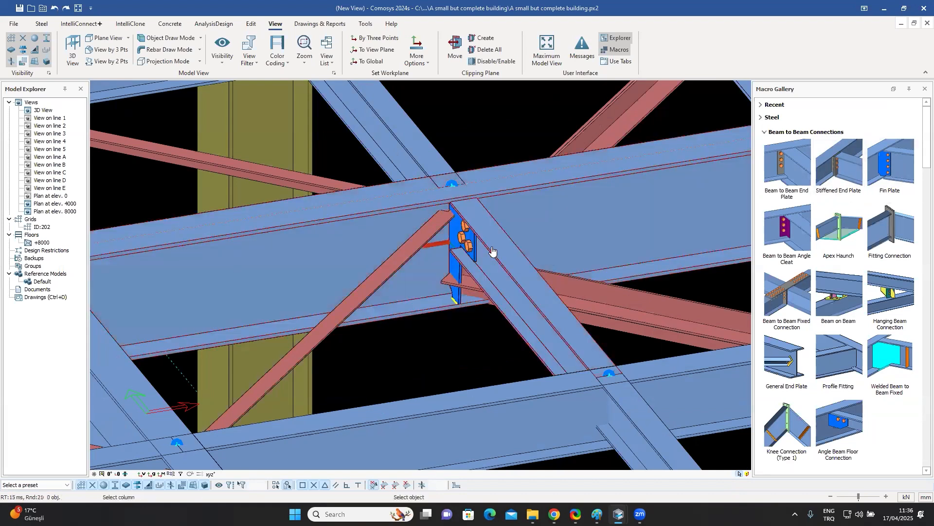
key("Escape")
left_click(468, 248)
middle_click_drag(469, 249, 425, 243)
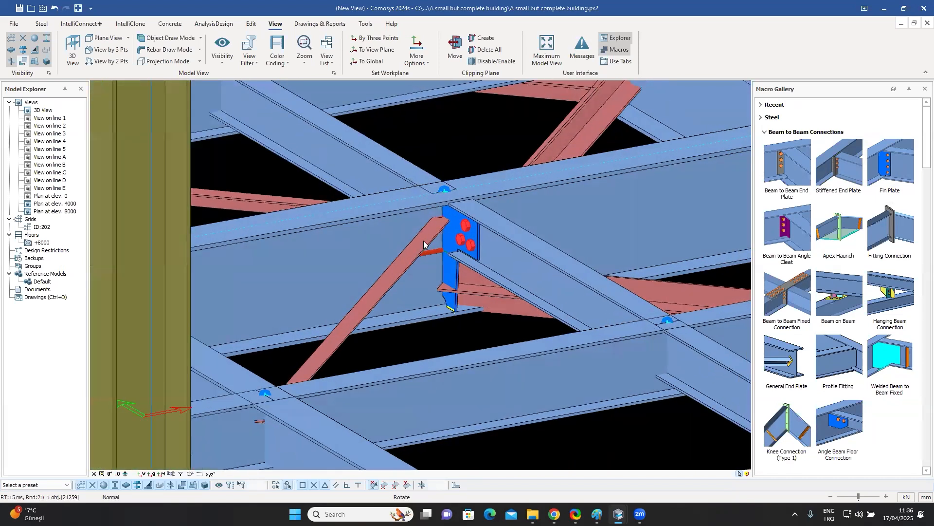
middle_click_drag(388, 267, 452, 211)
Step: Join the diagonal brace to the main beam with a Corner Bolted Gusset Plate bounded by the fin plate, and inspect its bolts
left_click(394, 272)
scroll(819, 307, "down", 3)
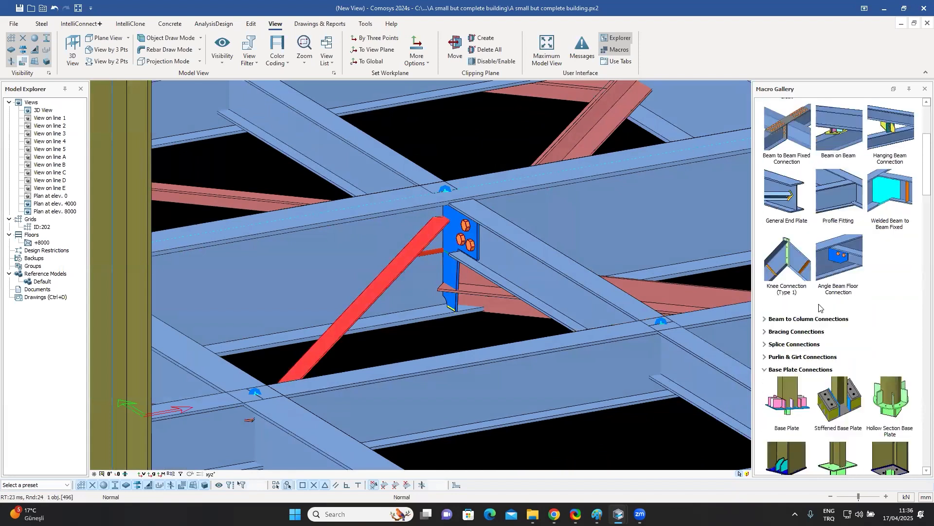
scroll(813, 184, "down", 3)
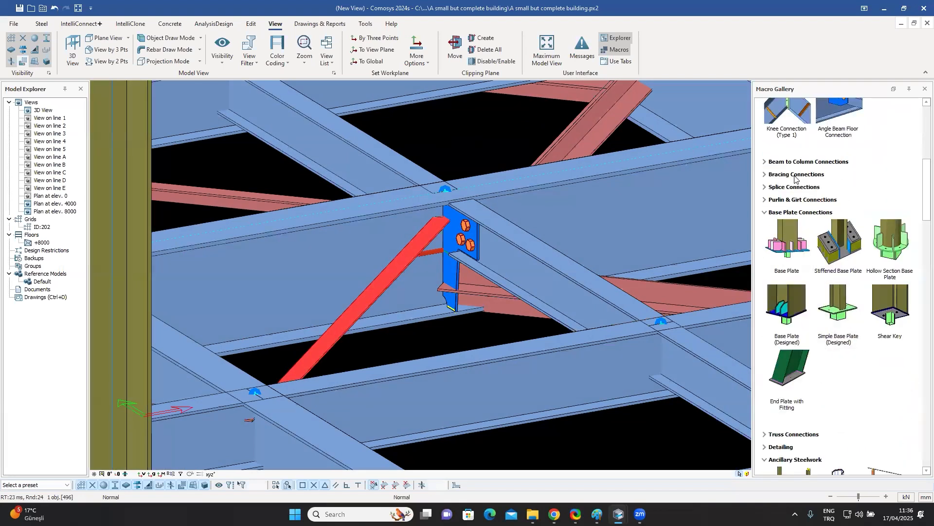
left_click(794, 176)
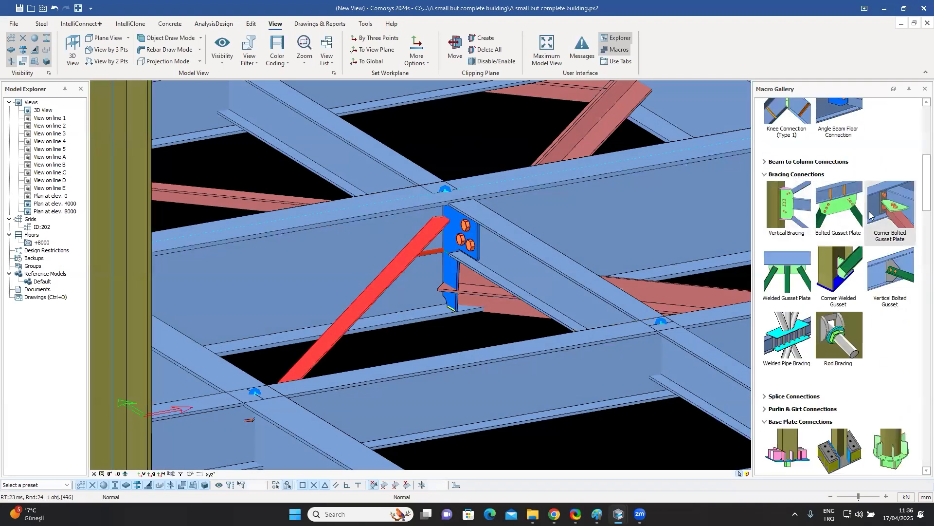
left_click(900, 215)
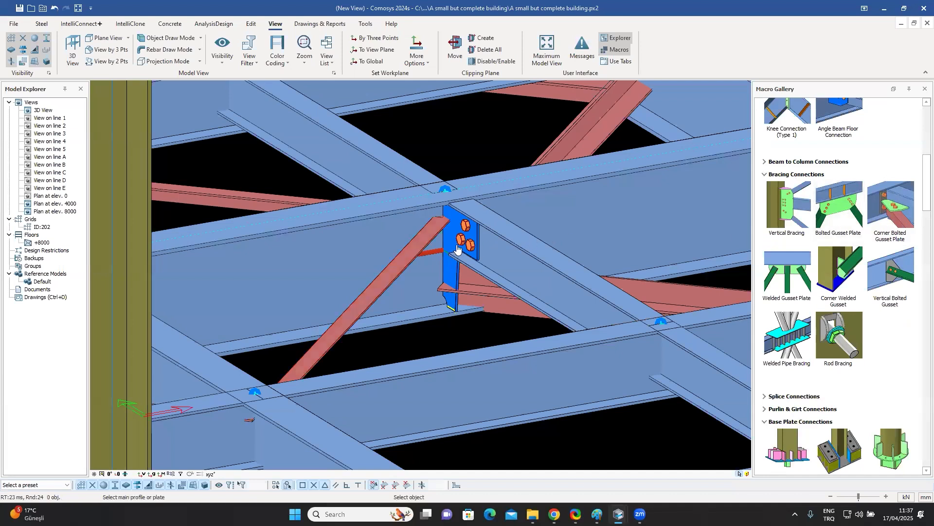
left_click(380, 238)
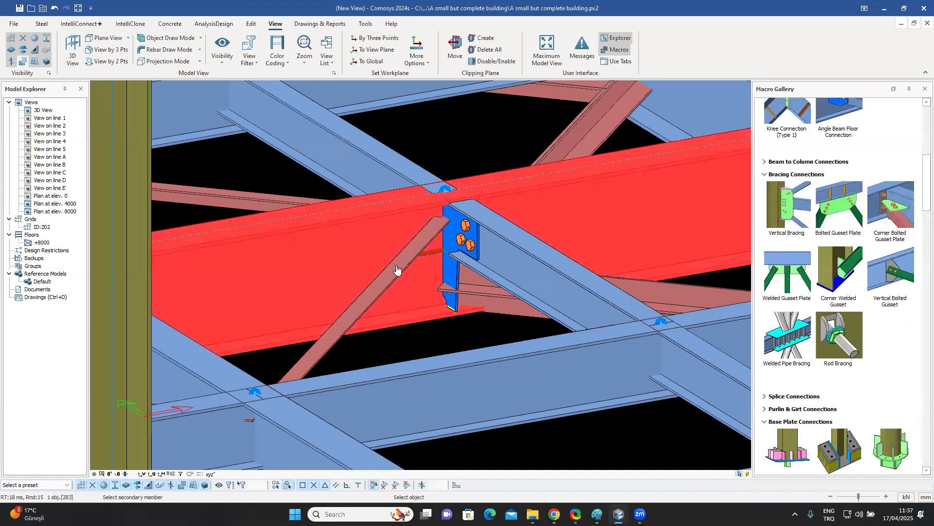
left_click(398, 269)
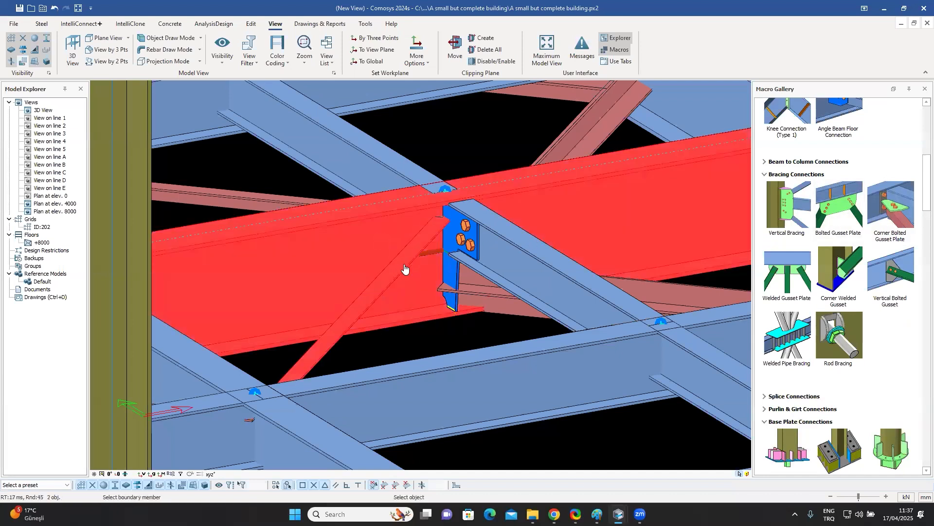
left_click(449, 273)
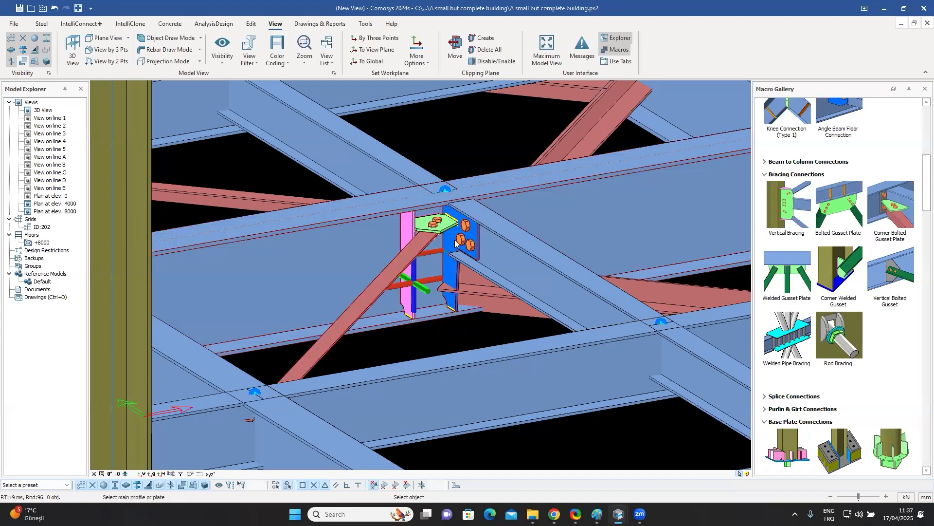
scroll(444, 228, "up", 2)
left_click(427, 225)
mouse_move(426, 226)
middle_mouse_down()
mouse_move(448, 259)
mouse_move(427, 238)
middle_mouse_up()
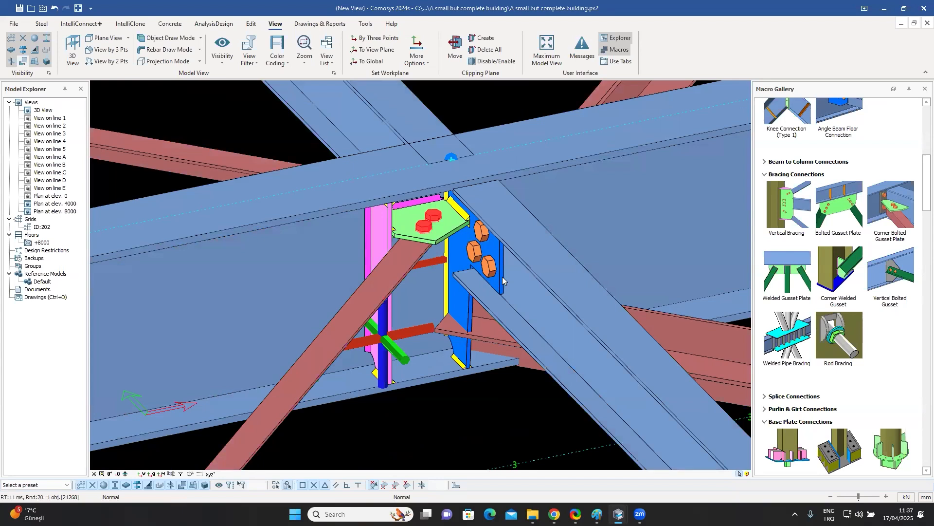
scroll(494, 282, "down", 3)
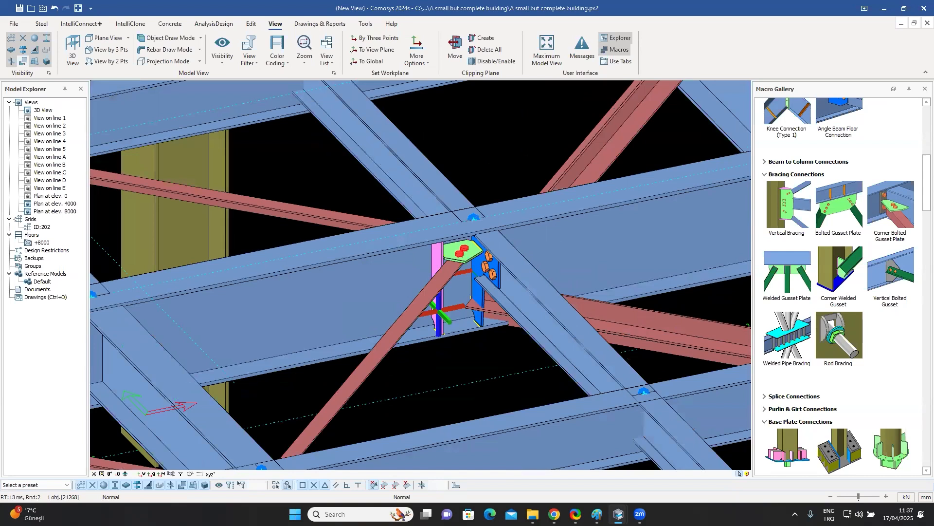
Step: Connect the secondary beam to the main beam at another floor bracing joint with a Stiffened End Plate
scroll(485, 292, "down", 2)
scroll(456, 235, "down", 2)
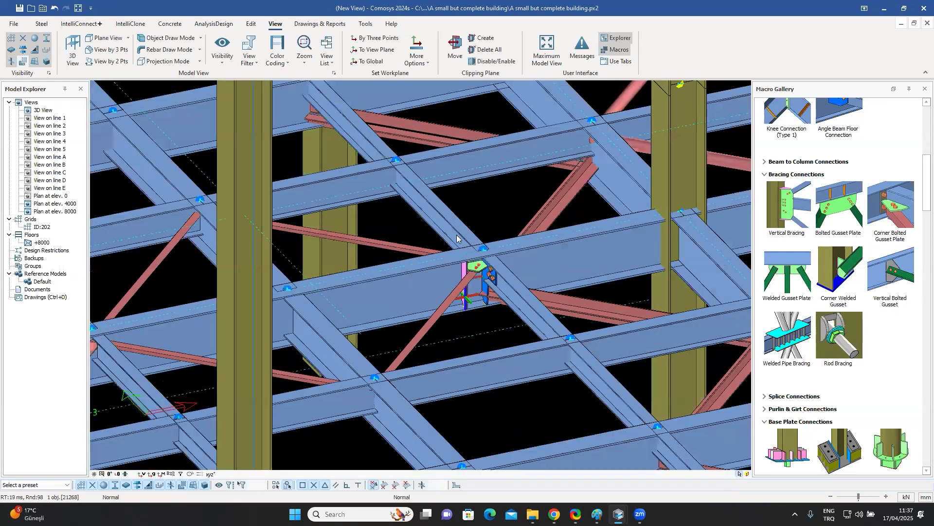
scroll(371, 278, "down", 2)
scroll(306, 257, "down", 1)
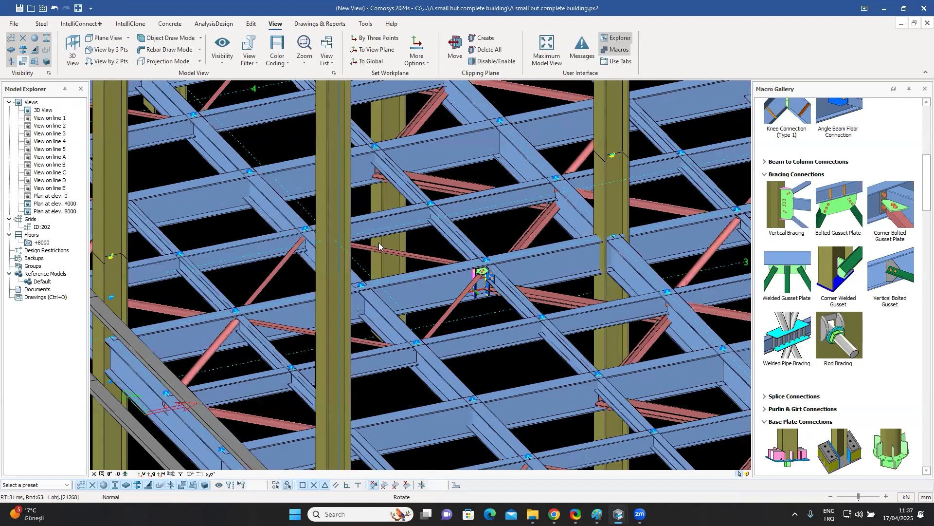
scroll(378, 243, "up", 5)
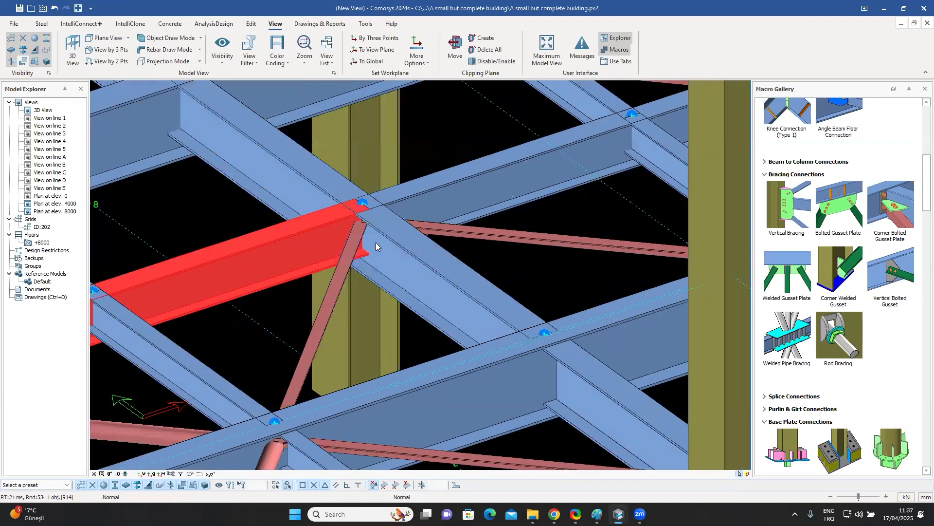
middle_click_drag(376, 242, 373, 238)
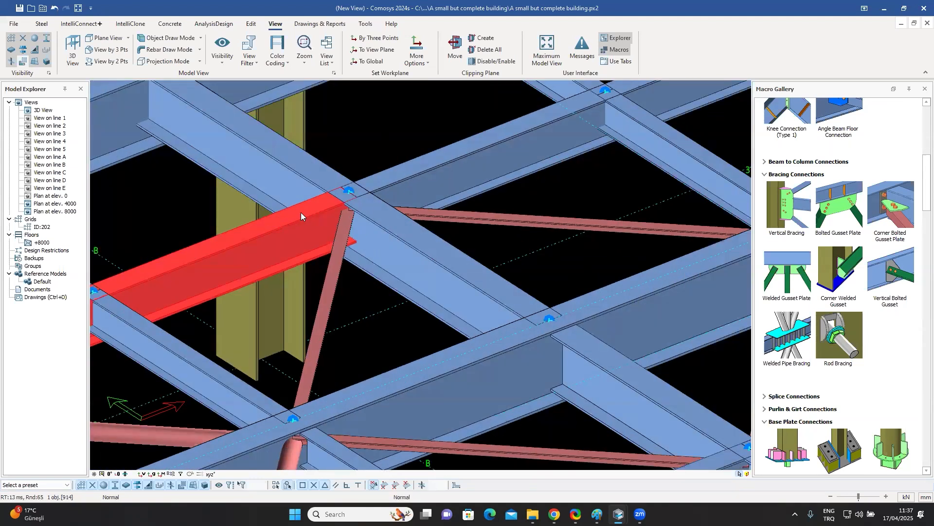
scroll(850, 205, "up", 1)
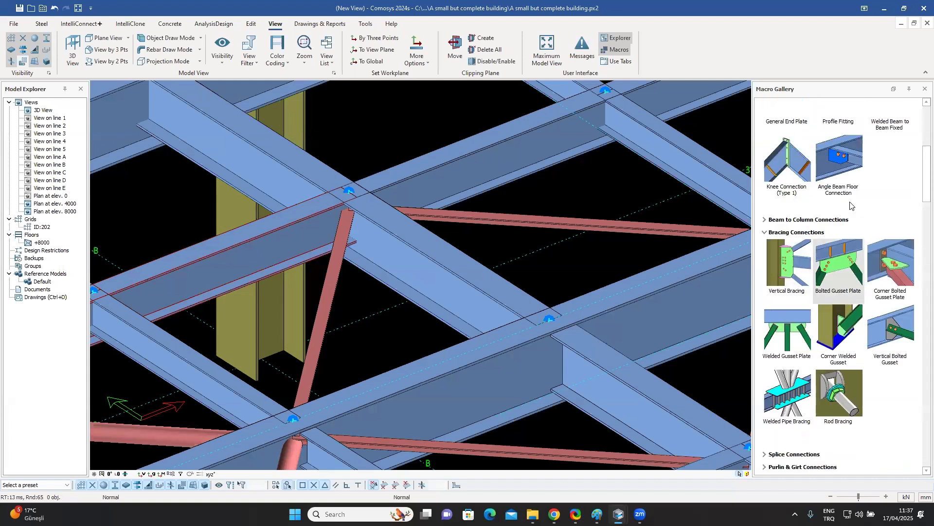
scroll(850, 205, "up", 4)
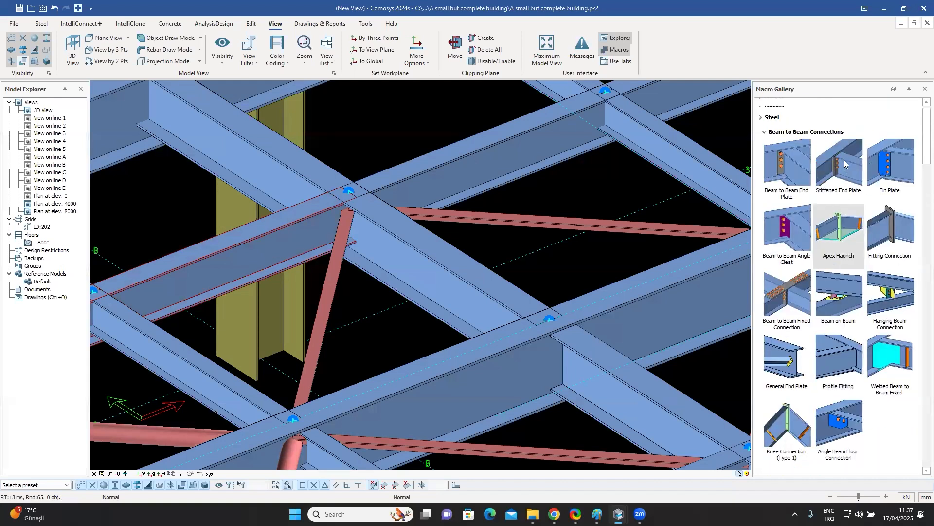
left_click(845, 164)
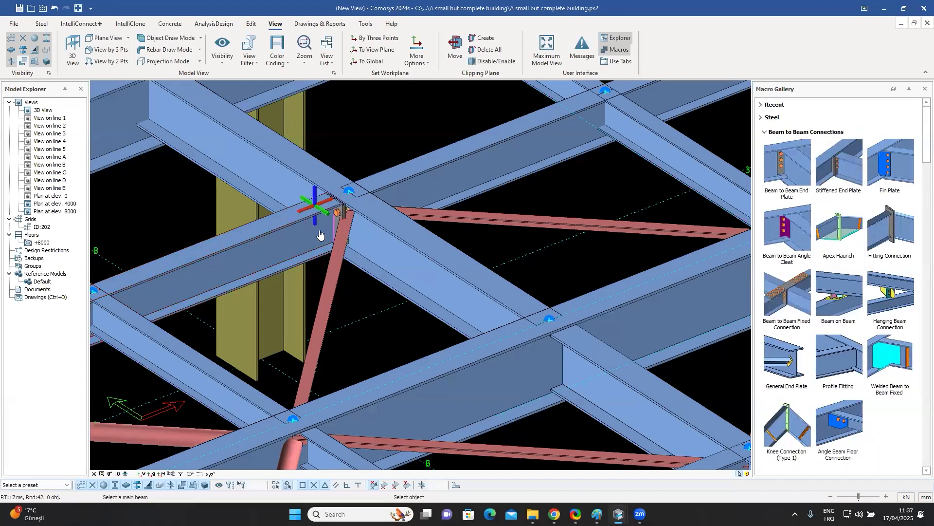
key("Escape")
Step: Move the diagonal brace's end at the stiffened end plate joint by -150 mm in Y
left_click(346, 230)
scroll(344, 221, "up", 3)
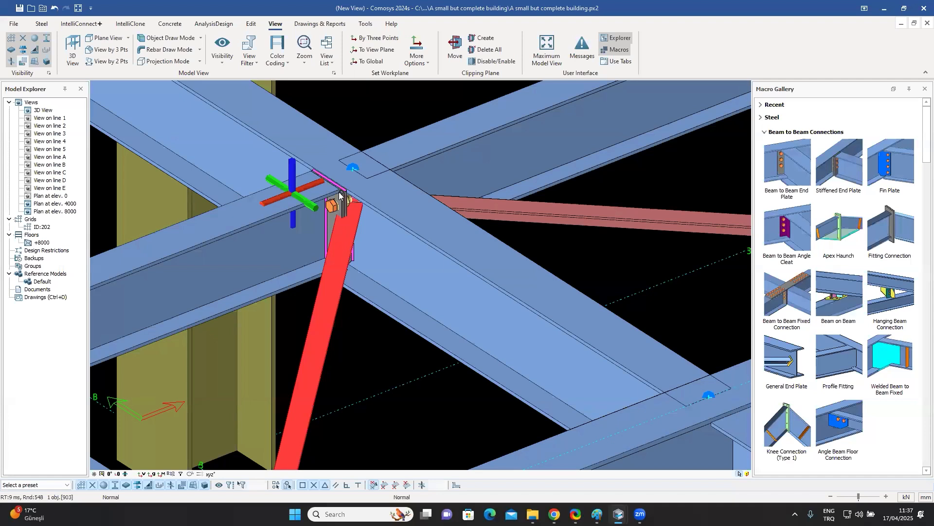
left_click(363, 332)
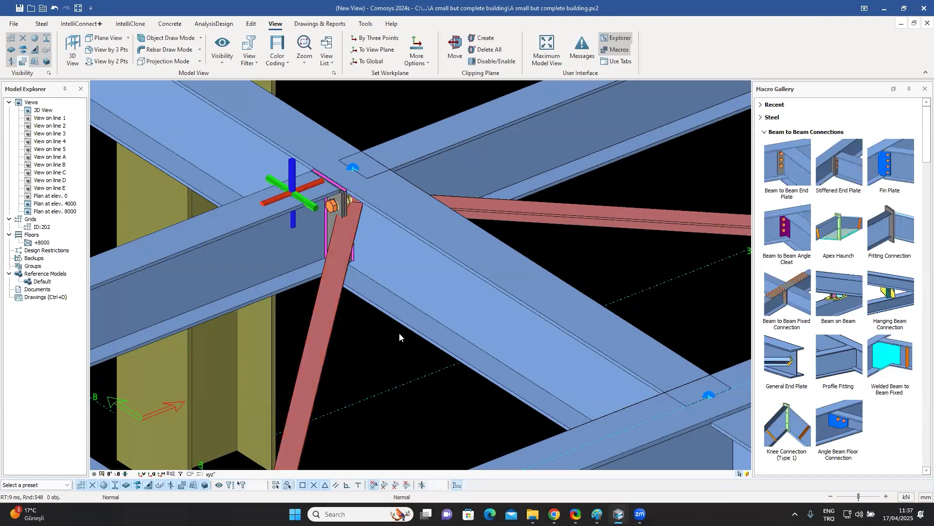
left_click(329, 294)
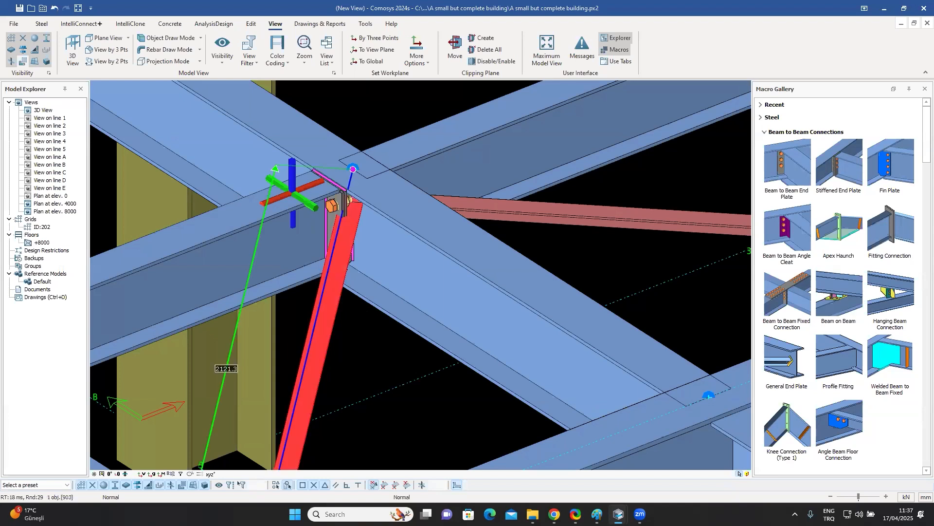
left_click(353, 169)
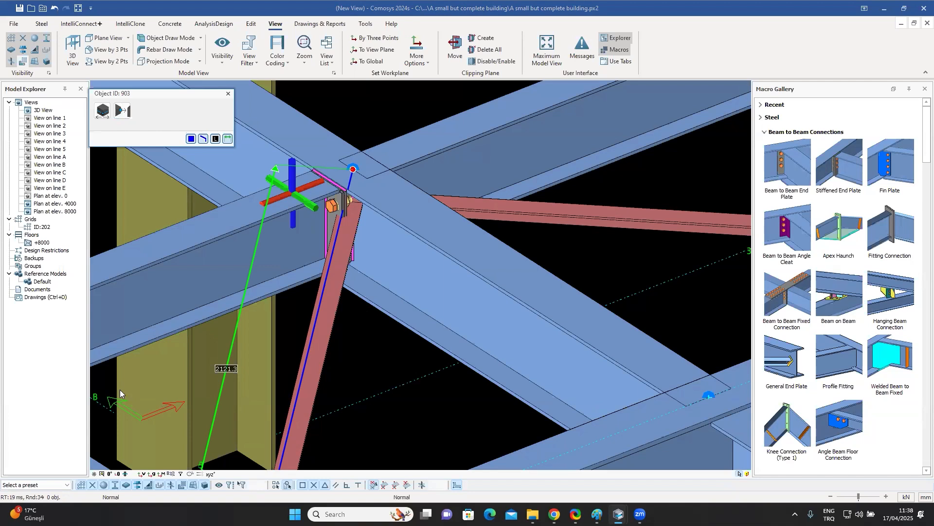
left_click(105, 111)
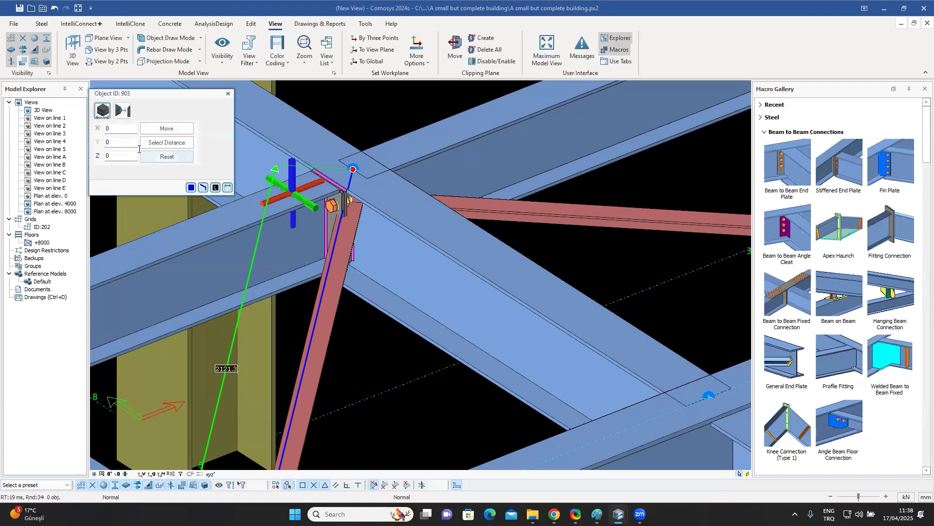
left_click(118, 141)
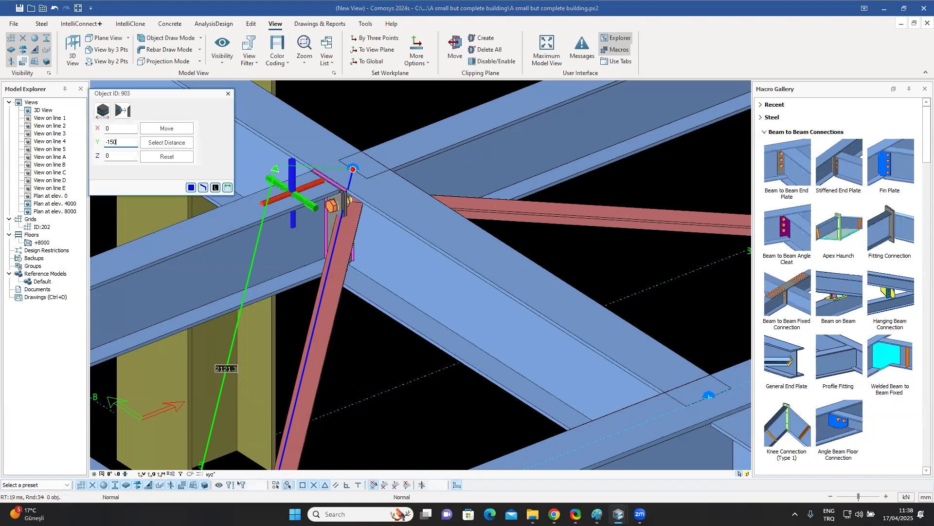
left_click(156, 130)
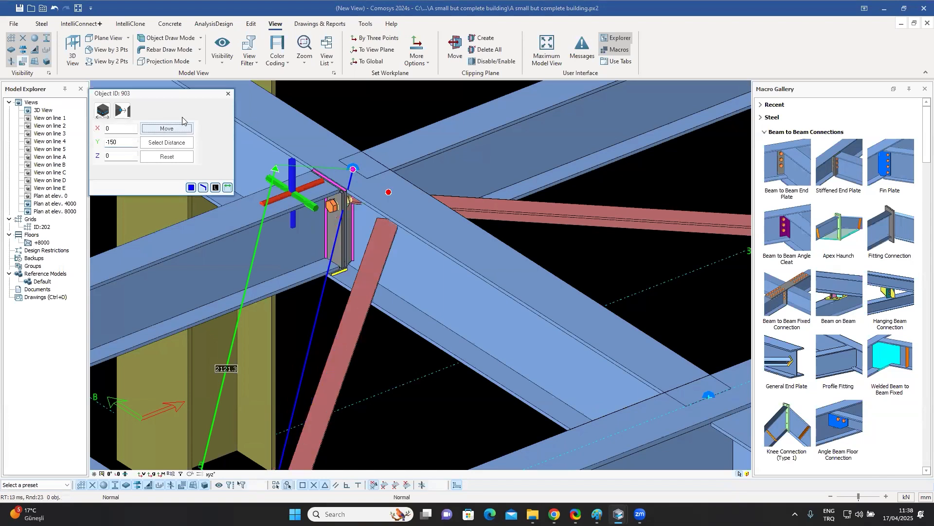
left_click(228, 93)
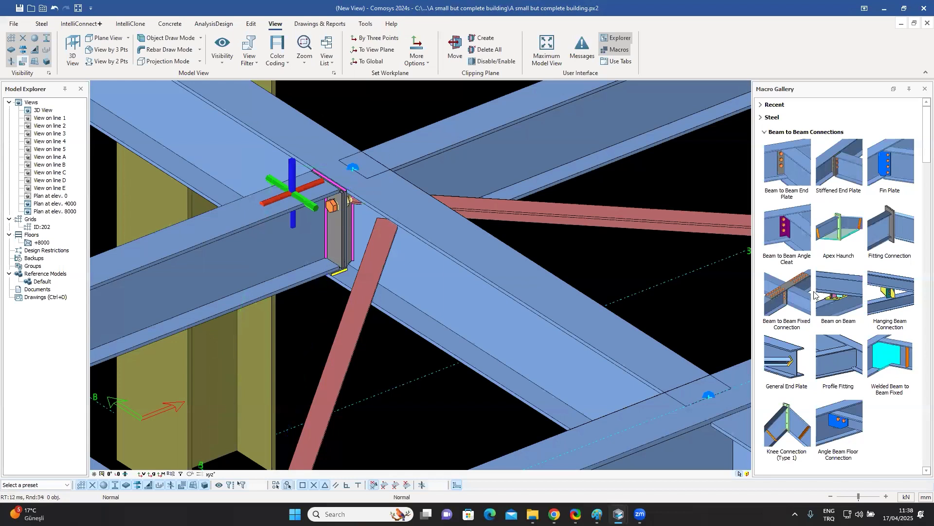
Step: Join the shifted diagonal brace to the main beam with a Bolted Gusset Plate
scroll(814, 294, "down", 5)
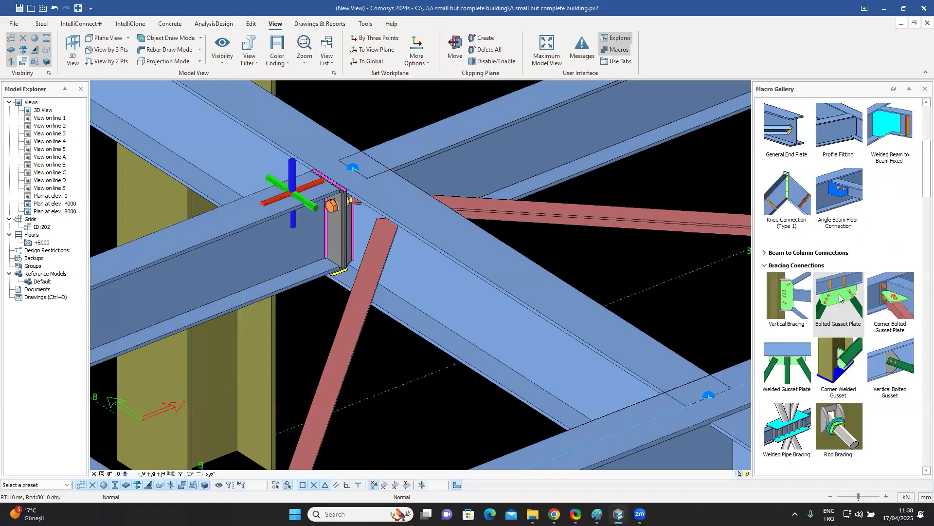
left_click(840, 297)
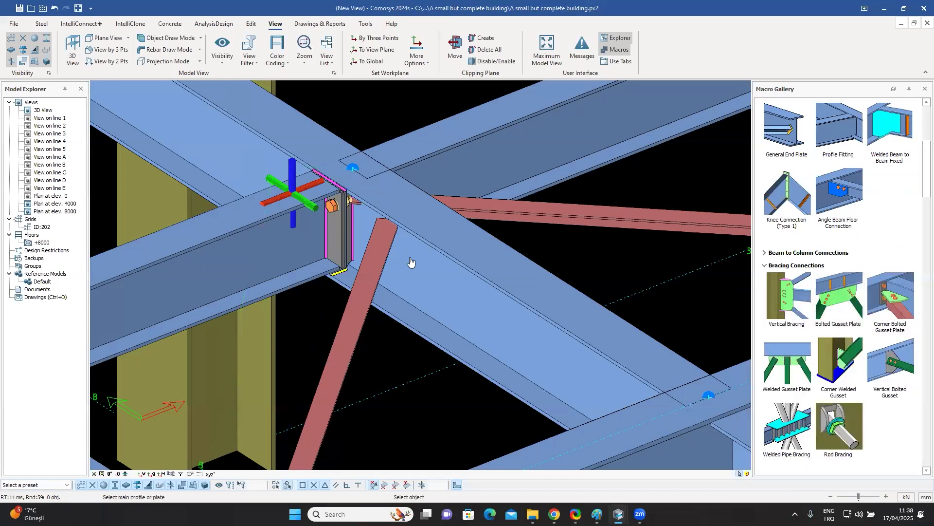
left_click(374, 261)
left_click(372, 262)
right_click(373, 260)
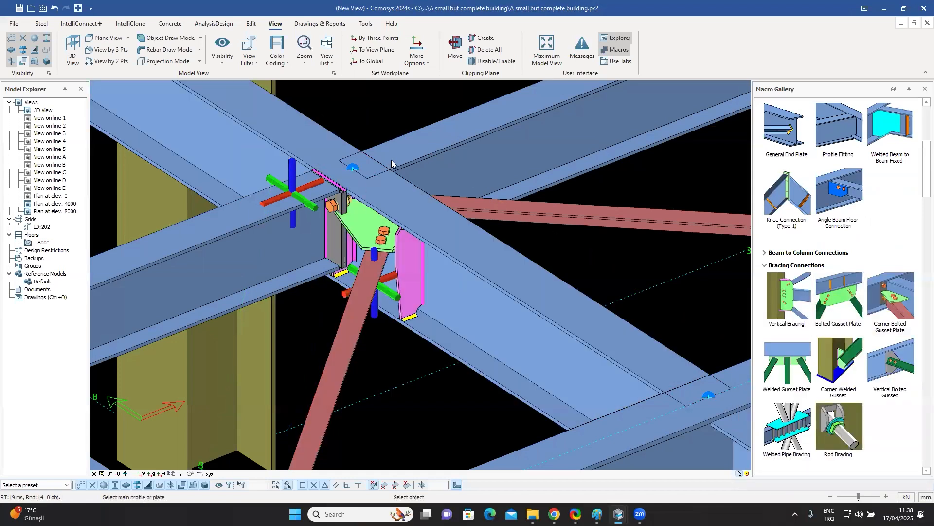
Step: Set the gusset plate's edge distance along the main beam, beside the brace, to 50 mm
left_click(361, 232)
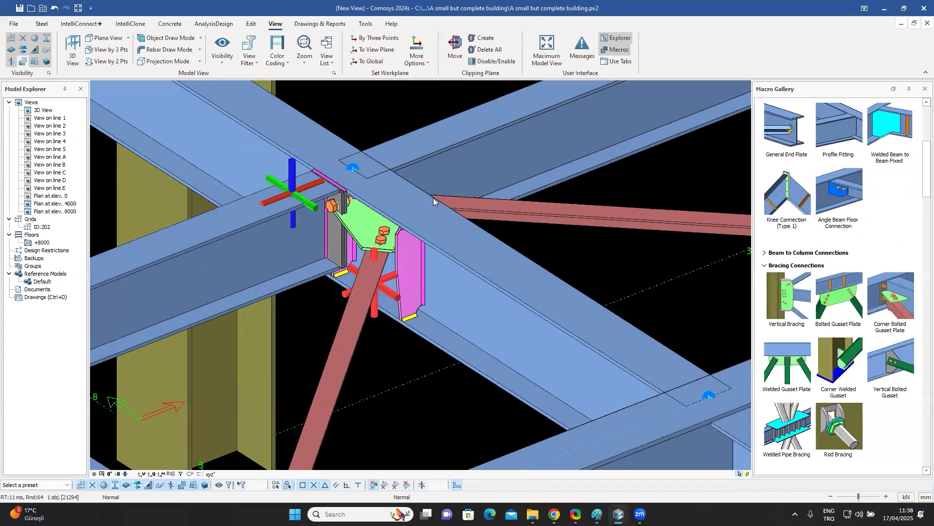
key("Return")
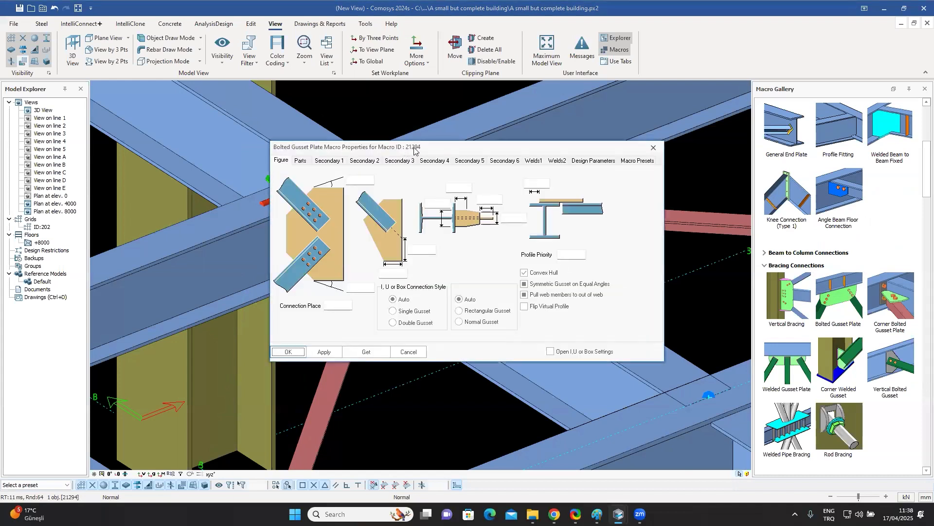
left_click(611, 191)
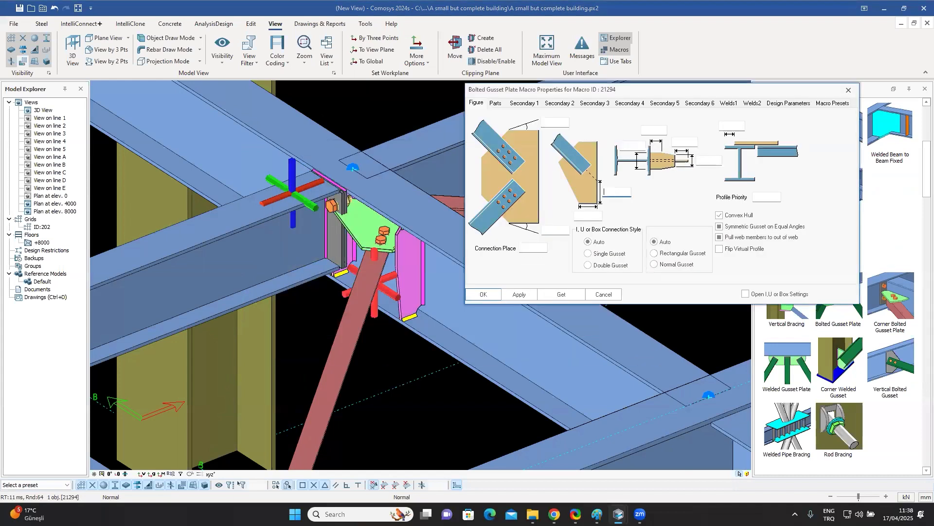
type("50")
left_click(520, 294)
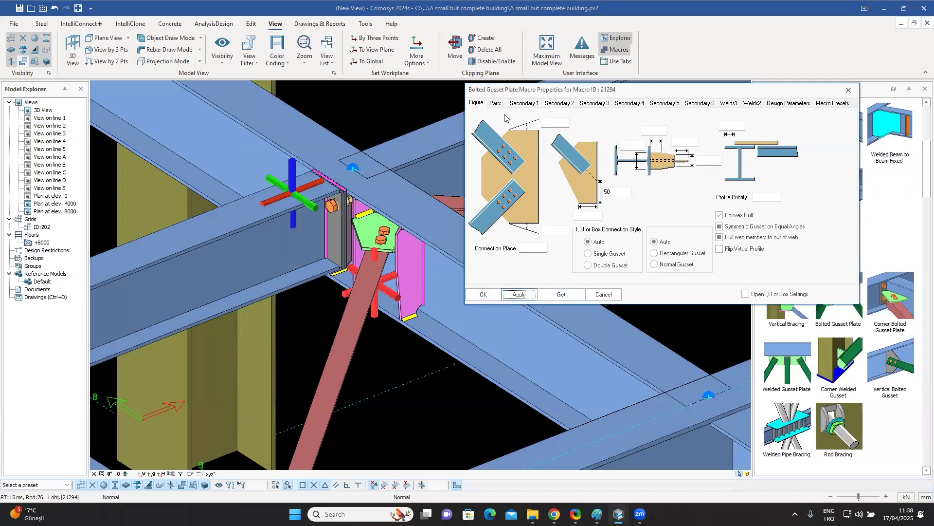
Step: Turn off the left gusset stiffener, and inspect the finished joint and the brace's shifted end point
left_click(495, 103)
left_click(480, 183)
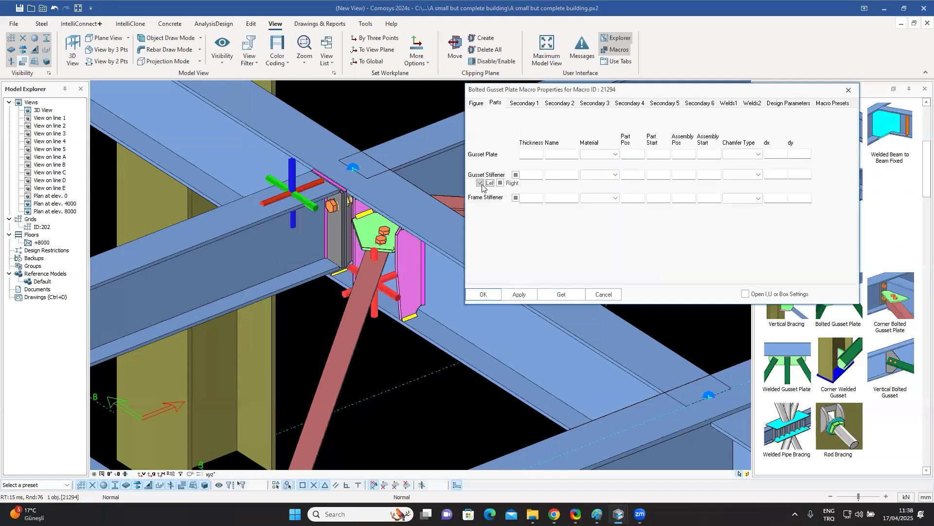
left_click(519, 295)
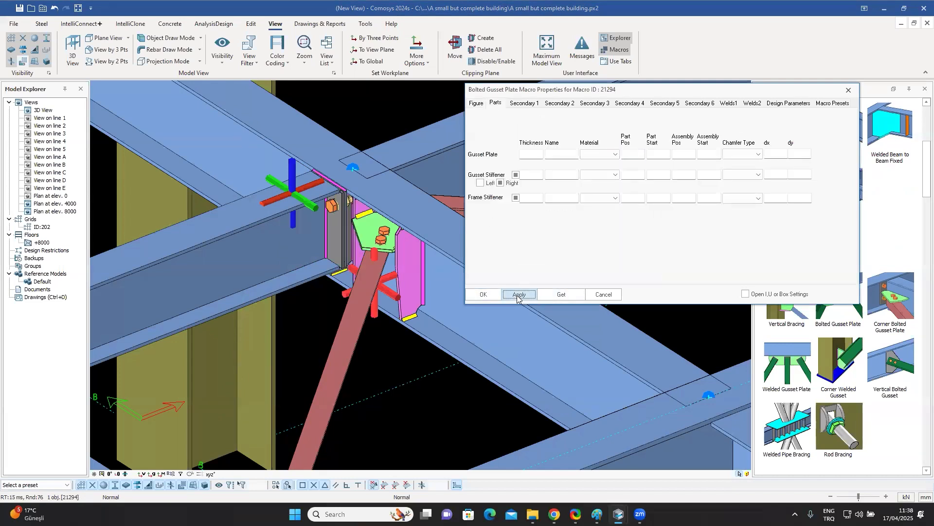
left_click(604, 295)
mouse_move(403, 233)
middle_mouse_down()
mouse_move(384, 233)
mouse_move(393, 220)
middle_mouse_up()
middle_click_drag(392, 292, 365, 305)
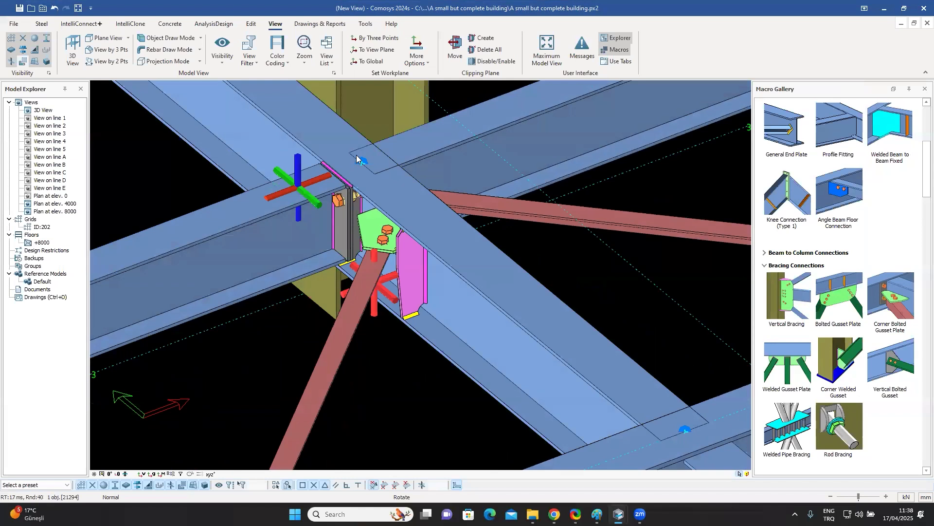
middle_click_drag(356, 158, 358, 160)
left_click(359, 162)
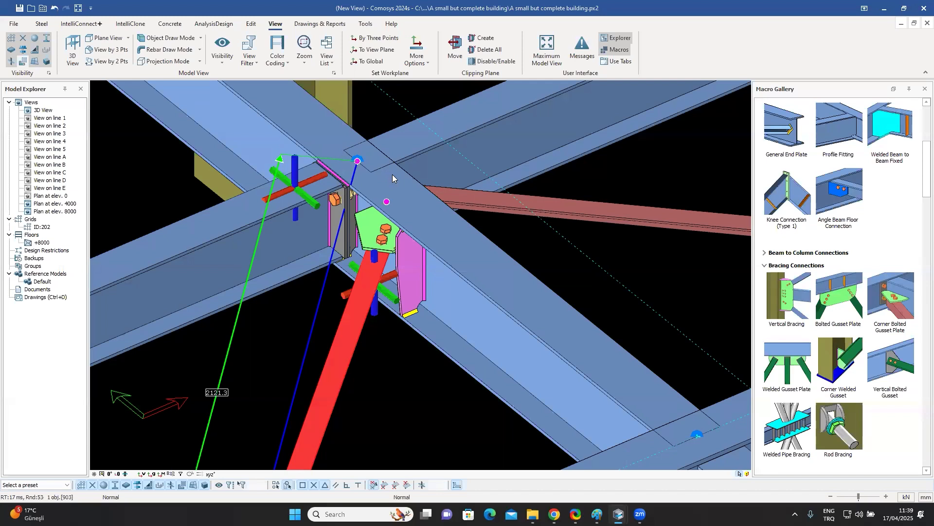
left_click(384, 116)
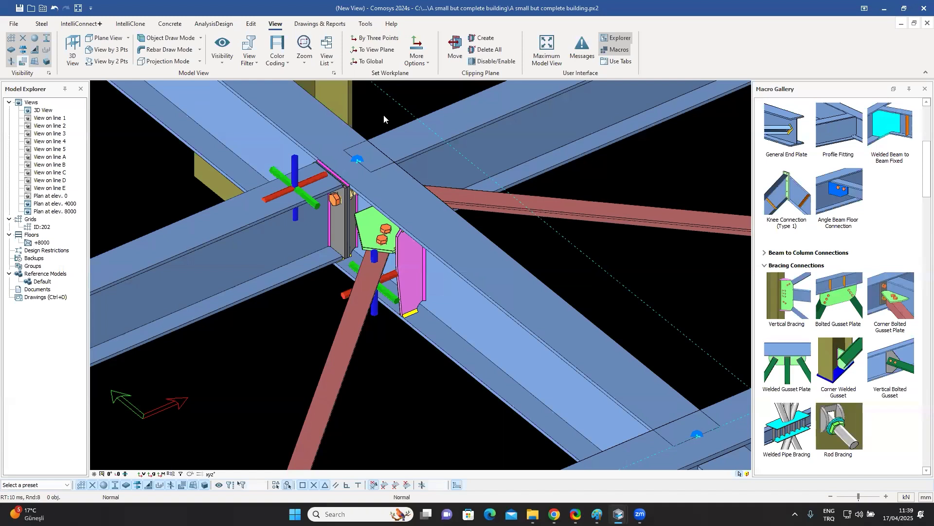
Step: Join the two diagonal braces meeting at the next main-beam node to that beam with one Bolted Gusset Plate
scroll(383, 115, "down", 5)
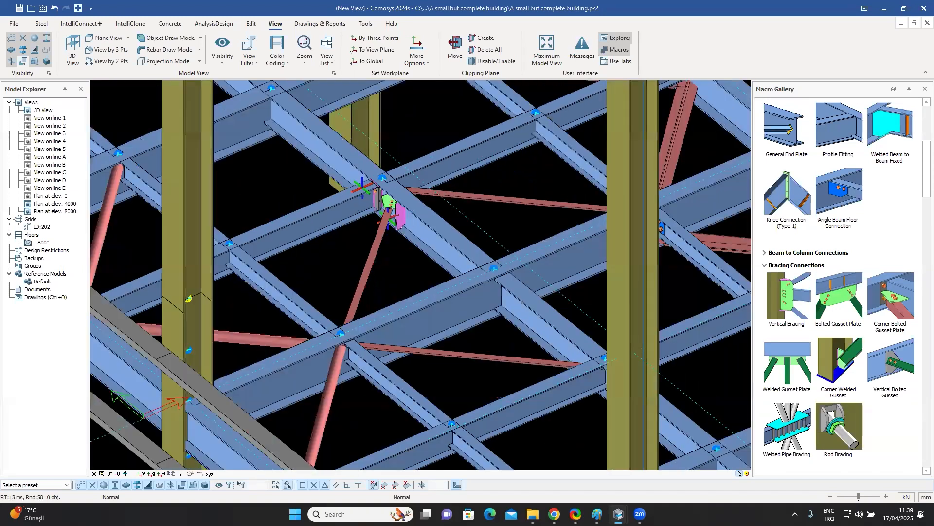
scroll(387, 195, "down", 3)
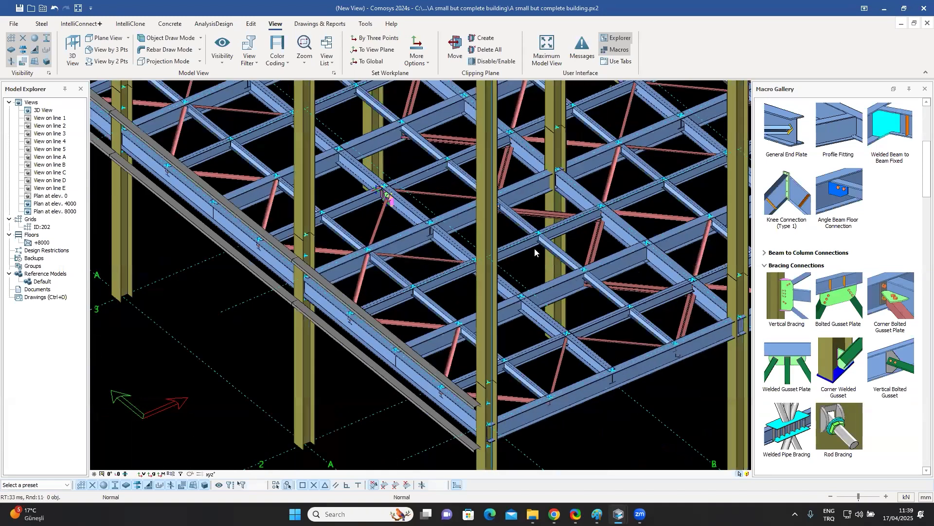
scroll(473, 298, "down", 3)
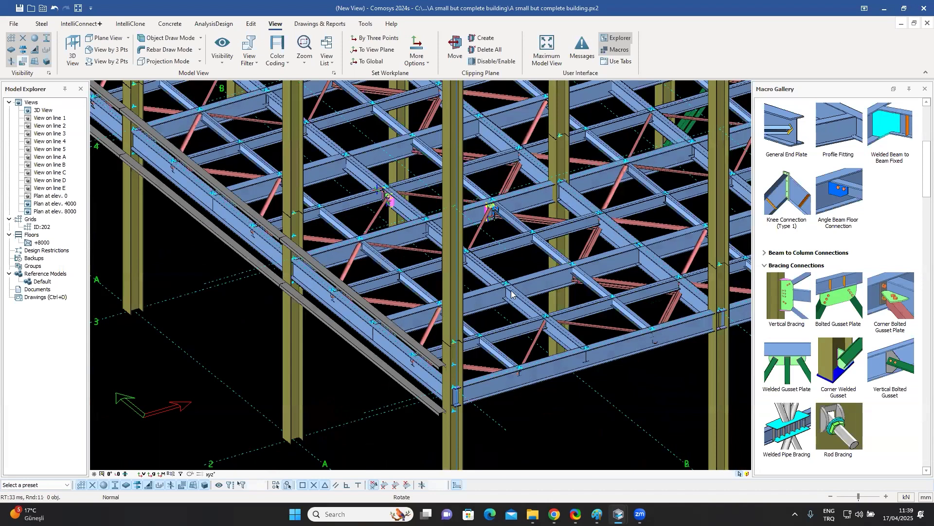
middle_click_drag(517, 293, 587, 300, "ctrl")
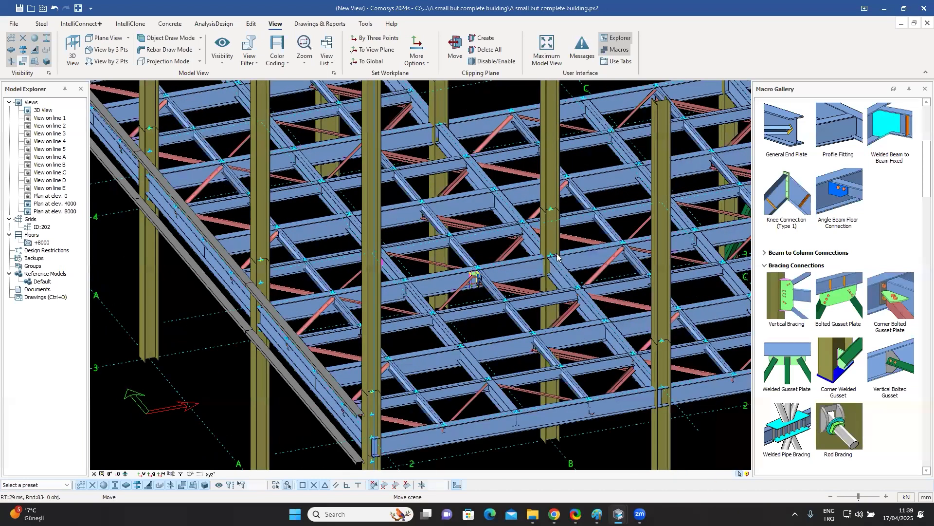
scroll(558, 257, "up", 5)
left_click(585, 263)
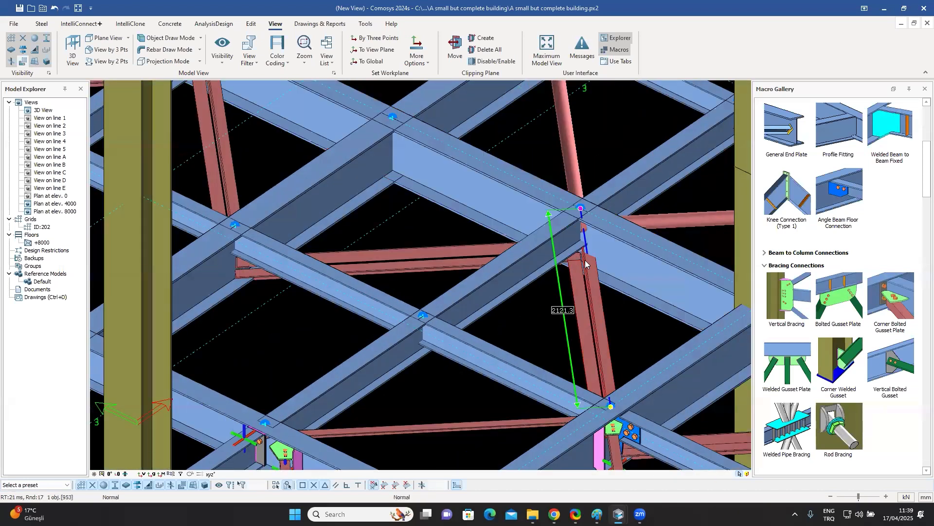
left_click(560, 234)
key("Escape")
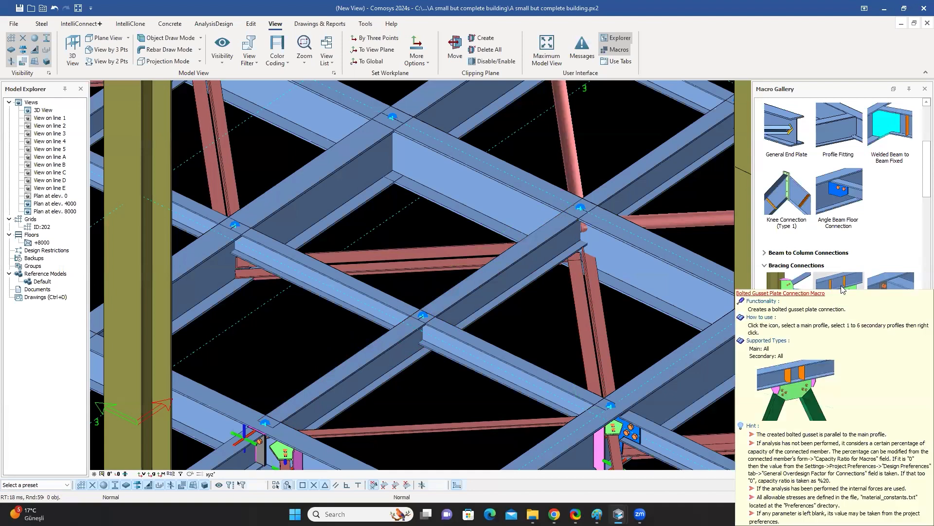
left_click(840, 286)
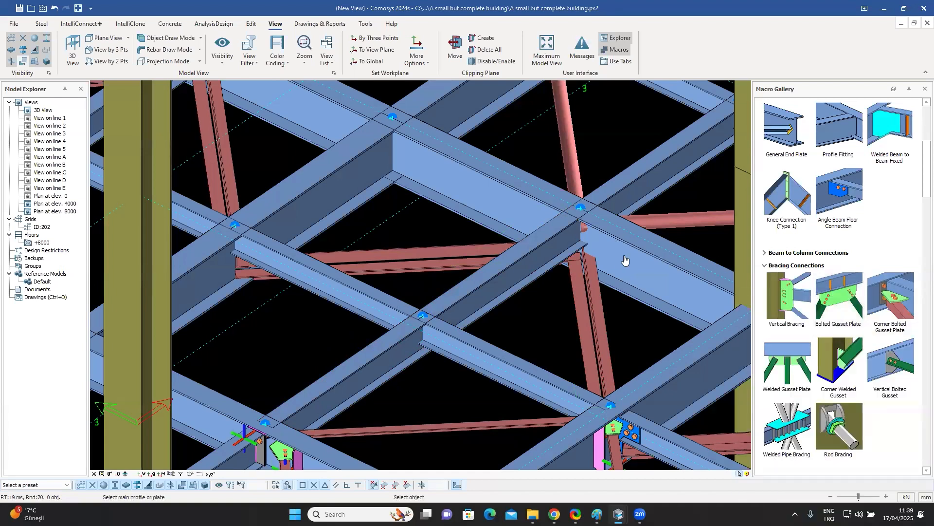
left_click(625, 260)
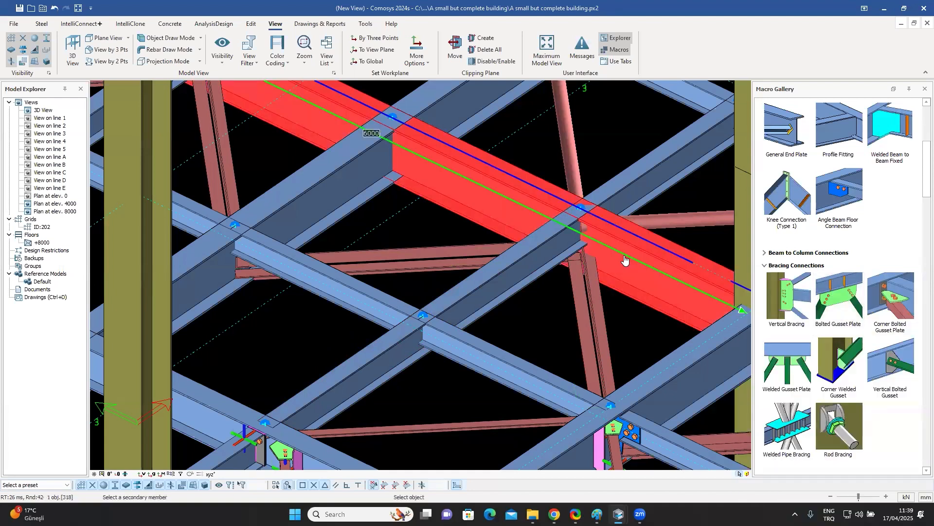
left_click(448, 252)
left_click(579, 302)
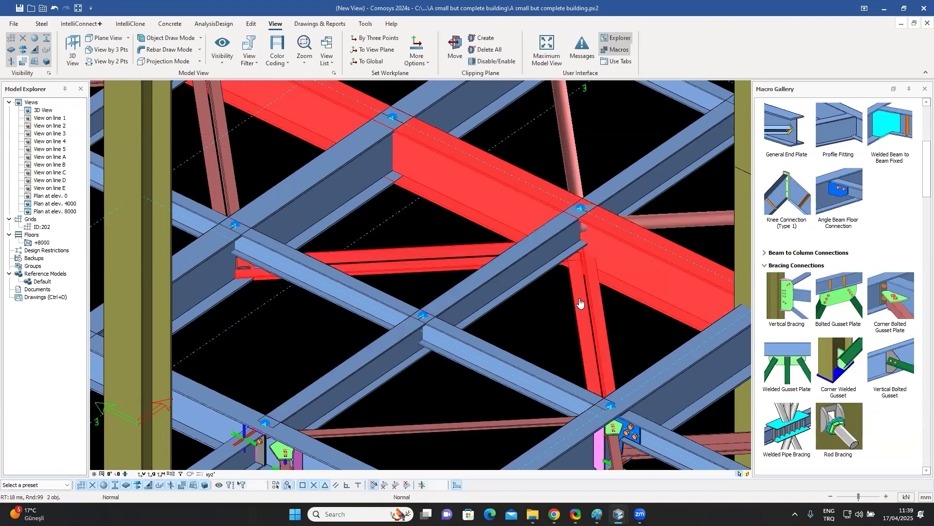
right_click(579, 285)
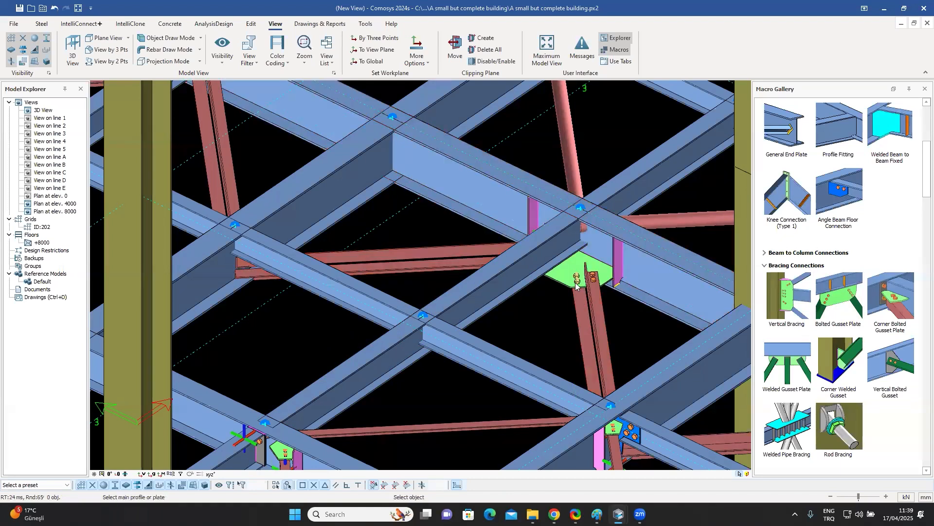
middle_click_drag(575, 261, 577, 292)
scroll(578, 294, "up", 3)
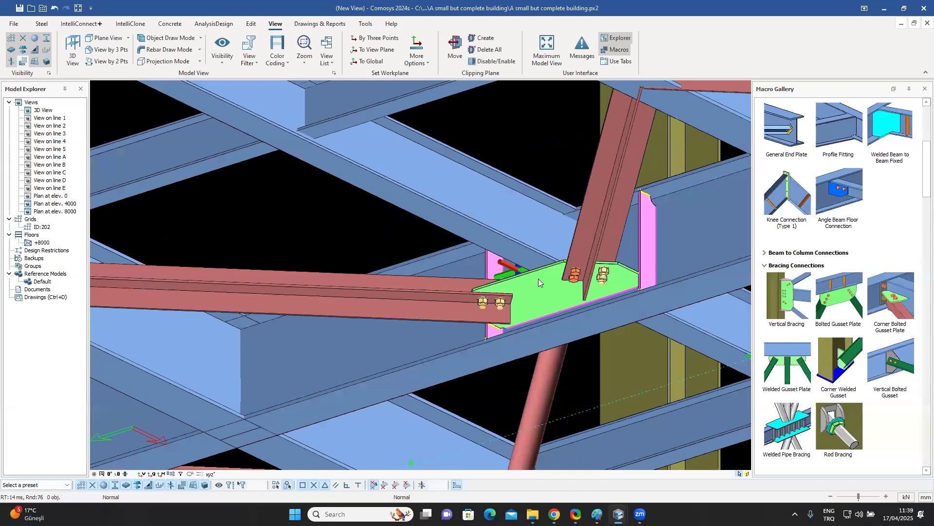
scroll(538, 278, "down", 4)
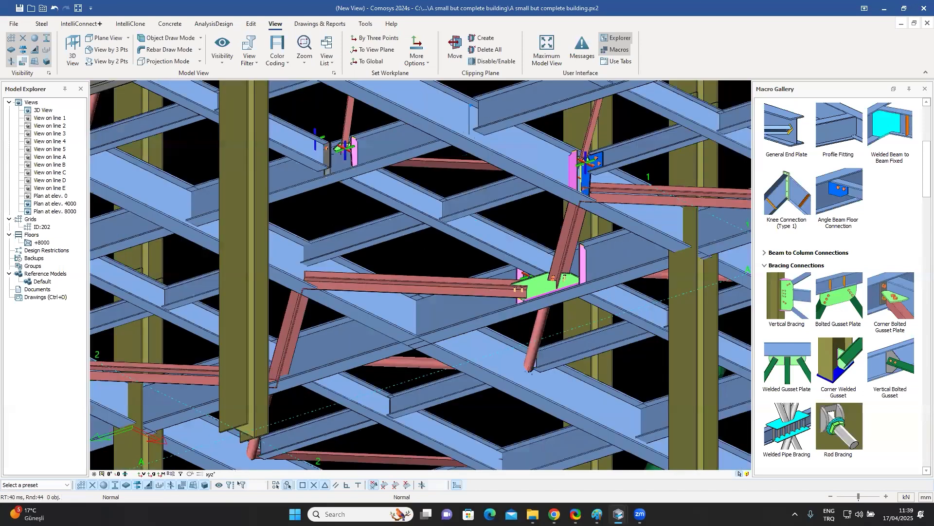
Step: Place a Stud Group along the edge beam on grid line 1 between columns A and B
scroll(515, 298, "down", 5)
middle_click_drag(480, 274, 835, 347)
scroll(835, 346, "down", 10)
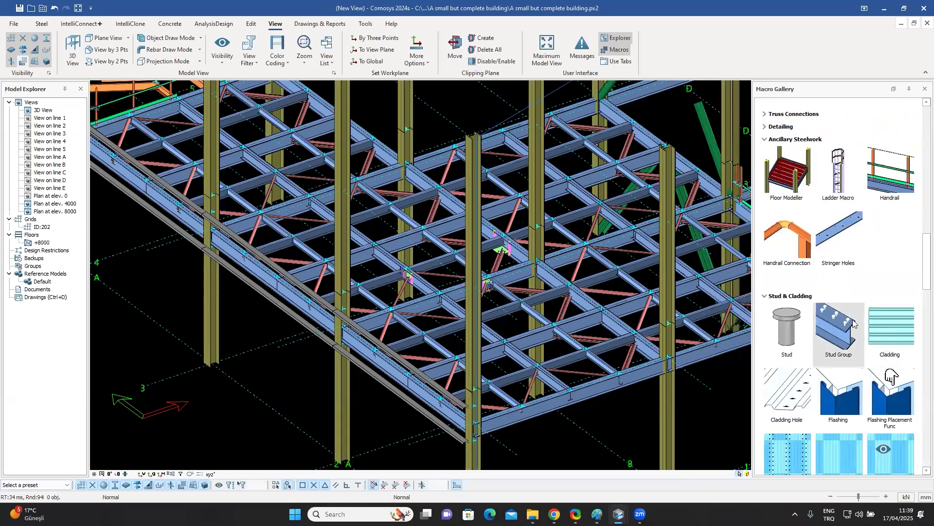
mouse_move(840, 327)
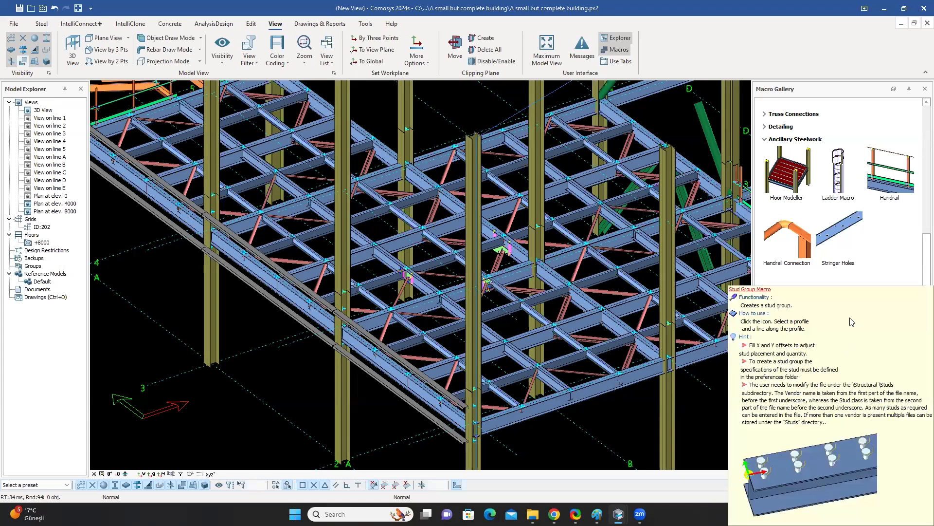
left_click(842, 327)
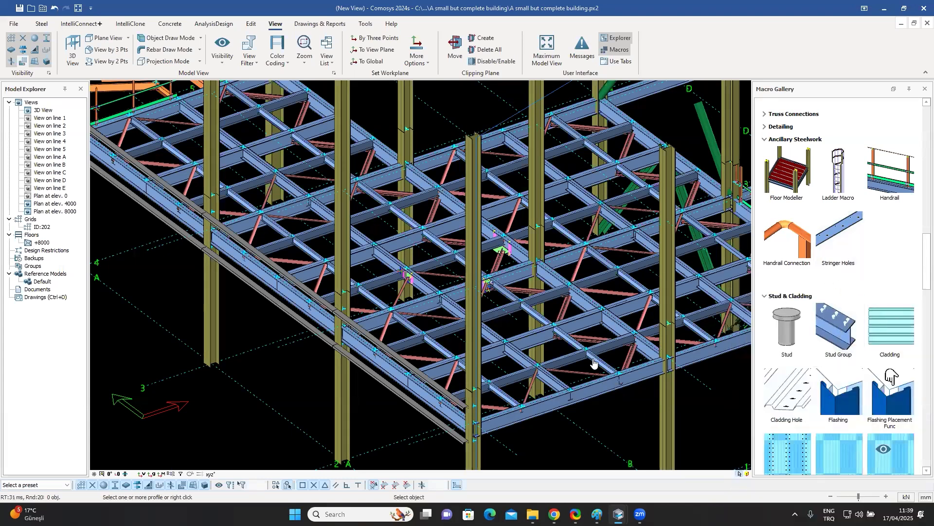
scroll(594, 404, "up", 3)
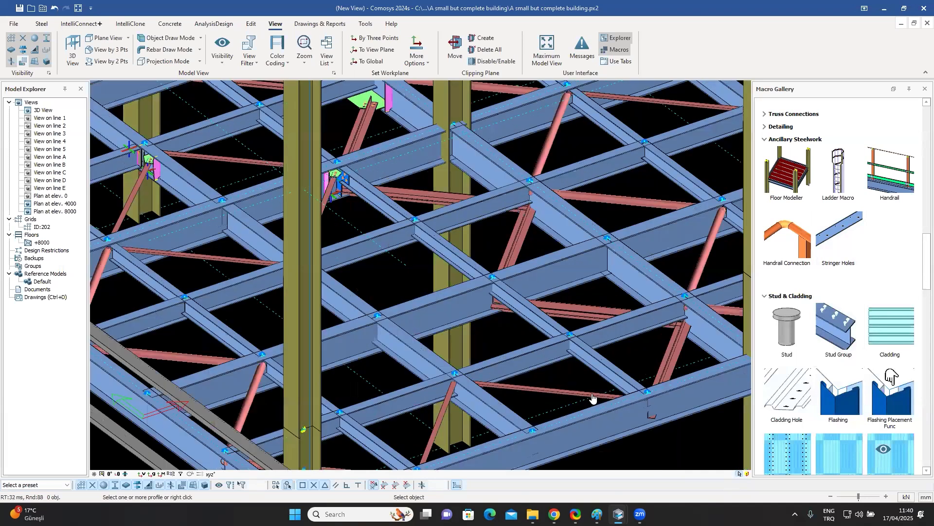
scroll(597, 399, "down", 3)
left_click(606, 380)
right_click(604, 380)
Step: Add Stud Groups to the two parallel main beams behind the studded edge beam, and check their placement
scroll(589, 339, "up", 4)
scroll(536, 299, "down", 3)
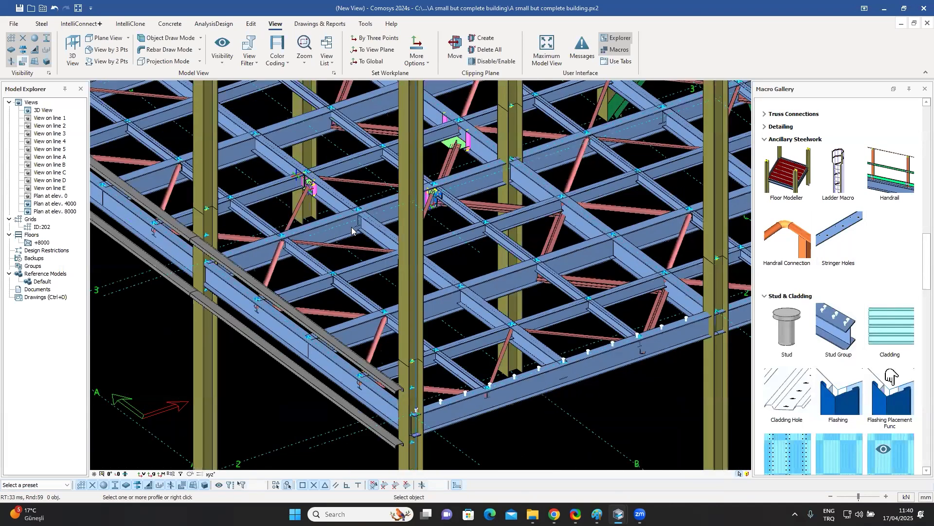
left_click(352, 230)
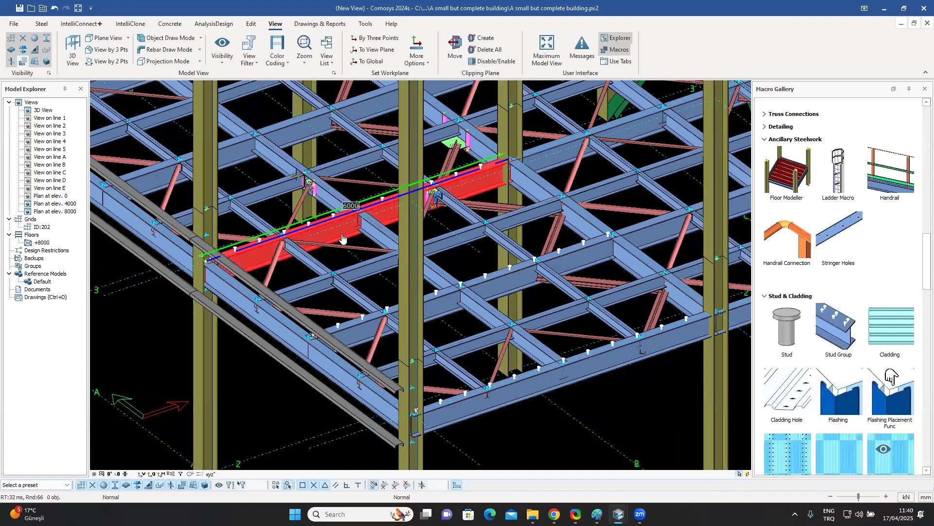
scroll(623, 281, "up", 3)
right_click(633, 283)
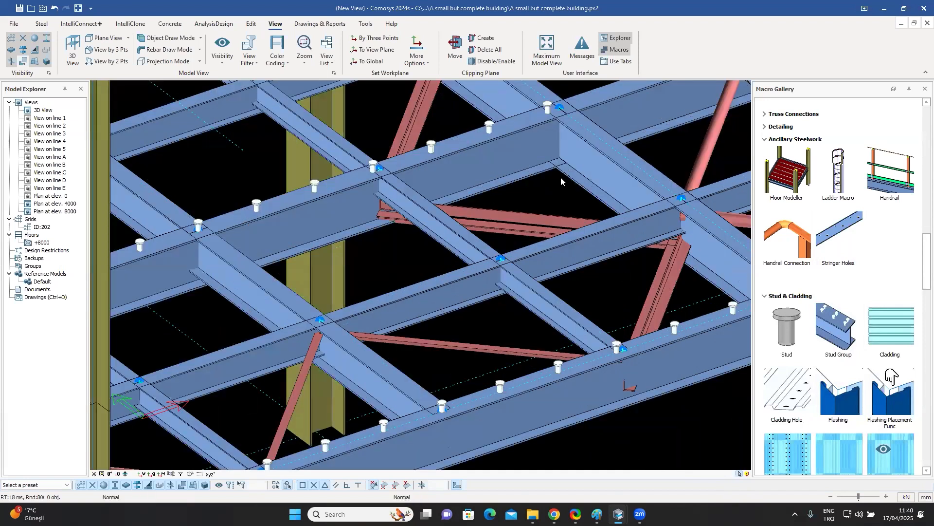
Step: Examine the edge beam's Stud Group properties, including vendor, class and unique names and the equal-distance X offset, without changing them
middle_click_drag(618, 295, 547, 190)
left_click(604, 220)
double_click(604, 220)
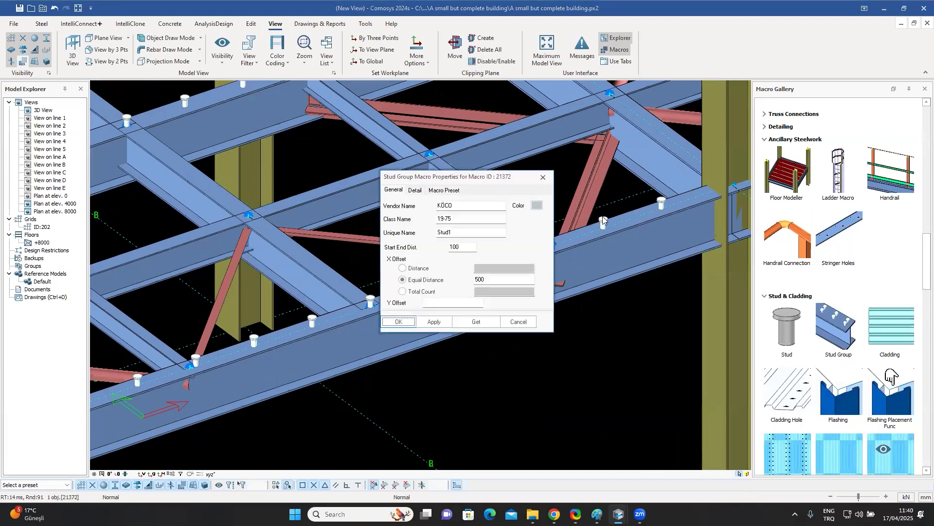
left_click(462, 205)
left_click(461, 208)
left_click(462, 221)
left_click(461, 222)
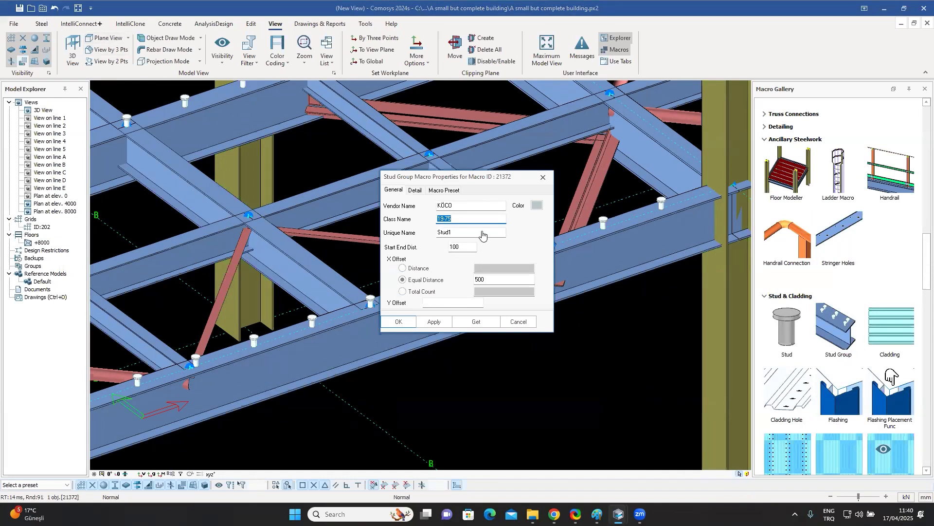
left_click(461, 234)
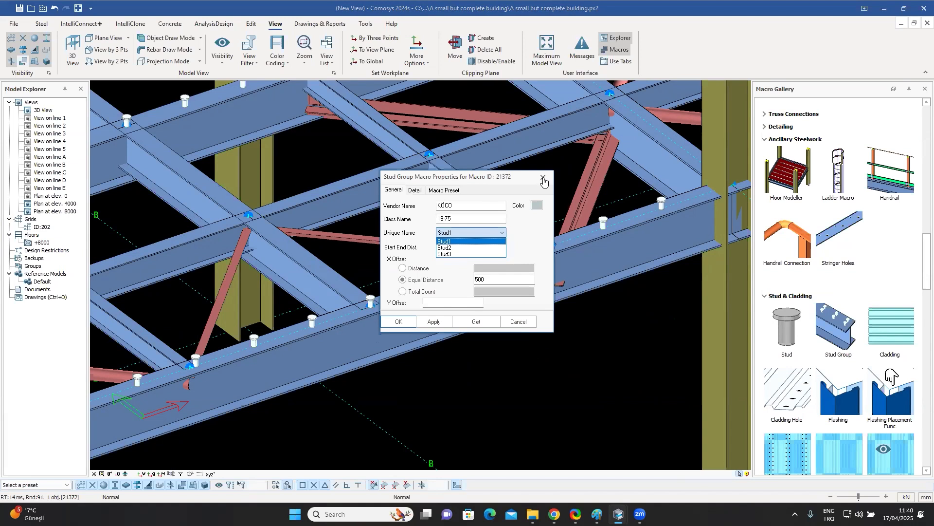
left_click(544, 179)
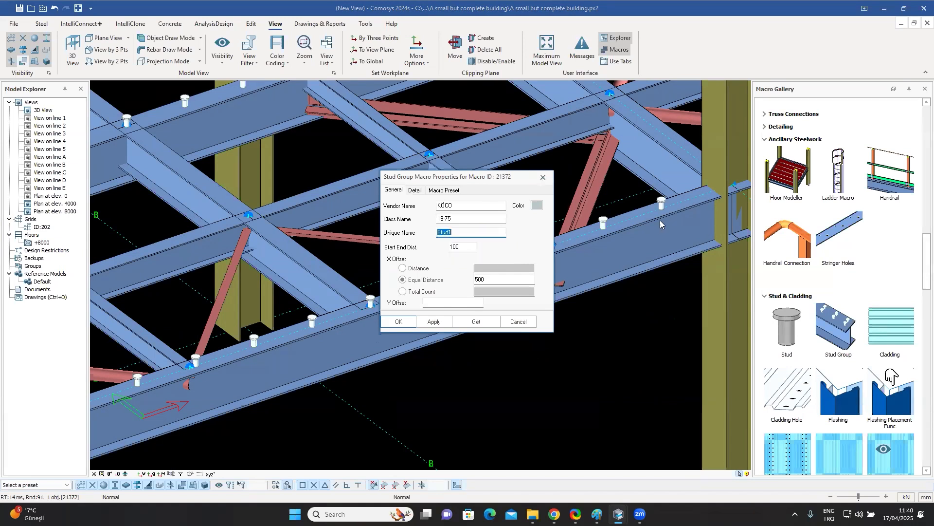
left_click(490, 278)
left_click(543, 178)
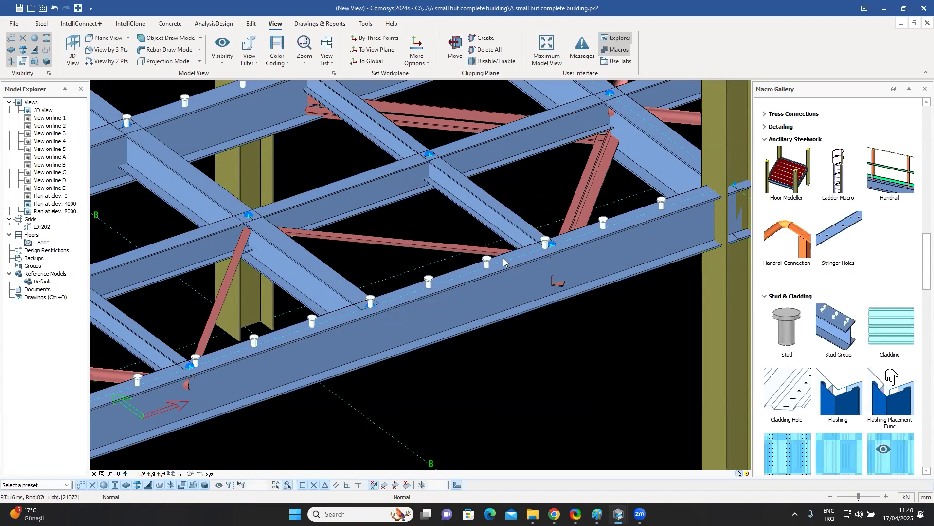
Step: Inspect the edge-beam joint at column B and review the Beam to Column Connections macros, including End Plate, Stiffened End Plate and Fin Plate
scroll(538, 286, "down", 2)
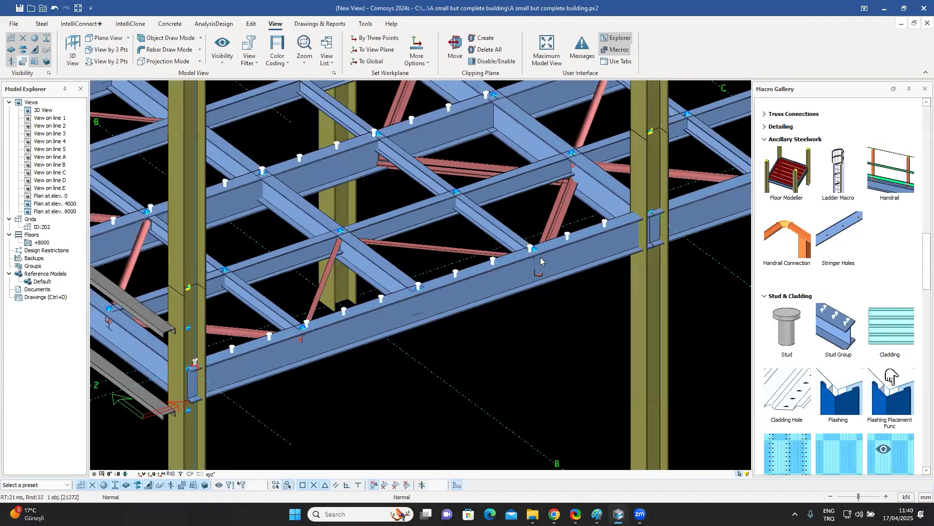
scroll(539, 263, "down", 2)
middle_click_drag(593, 266, 540, 273)
scroll(476, 272, "up", 3)
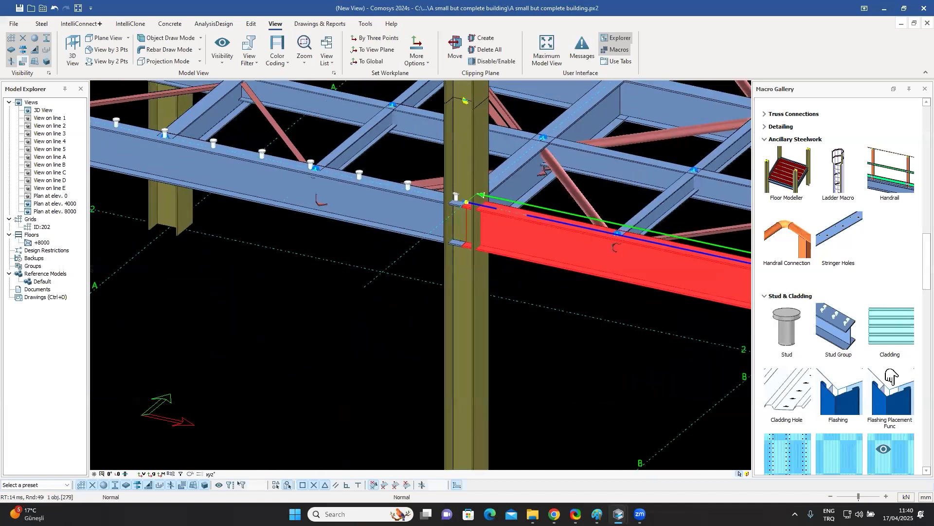
middle_click_drag(554, 304, 471, 315)
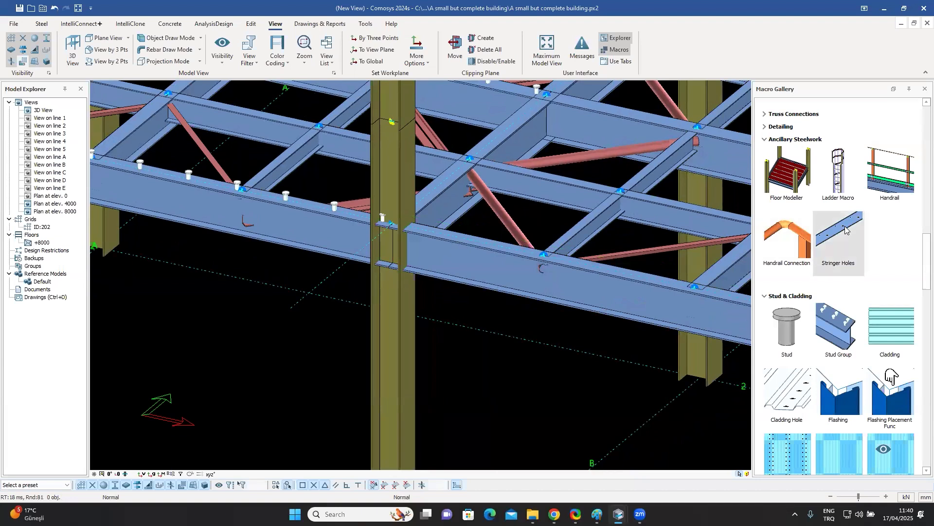
scroll(844, 232, "up", 5)
scroll(844, 229, "up", 12)
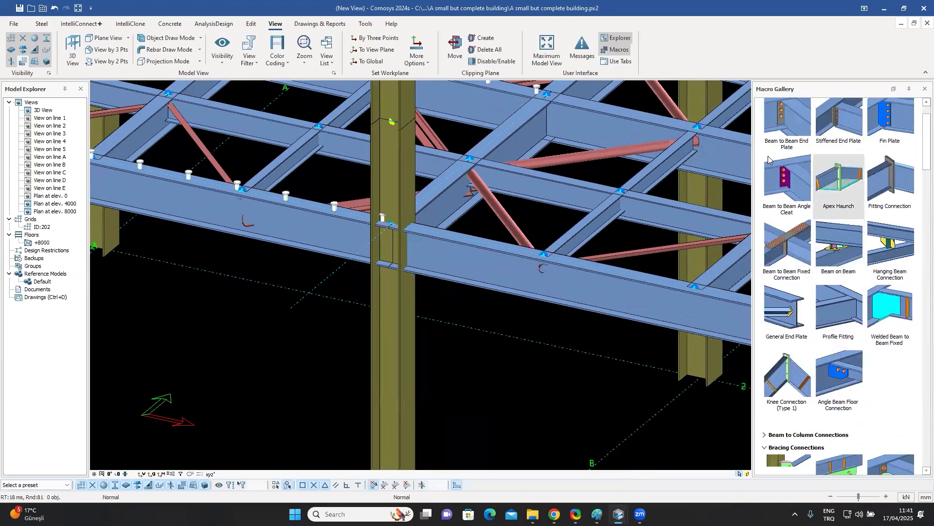
scroll(784, 157, "down", 1)
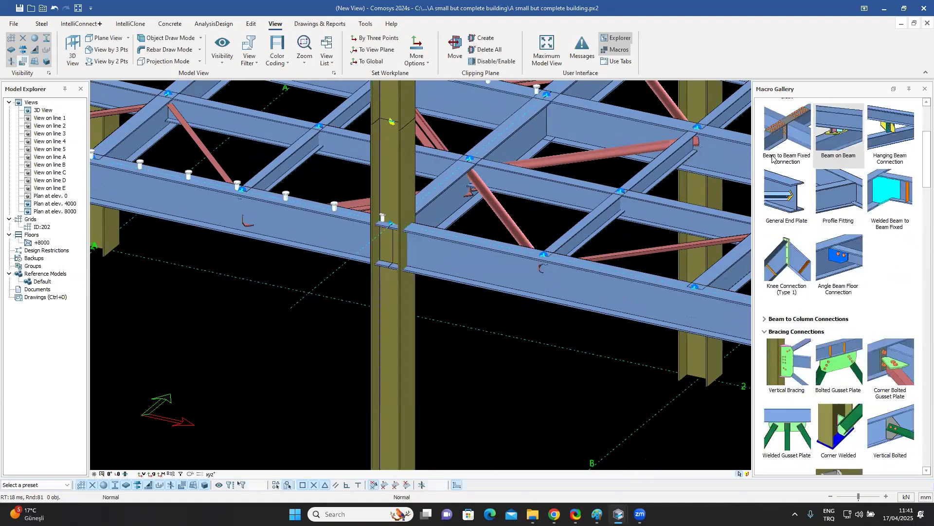
scroll(793, 157, "down", 5)
left_click(794, 154)
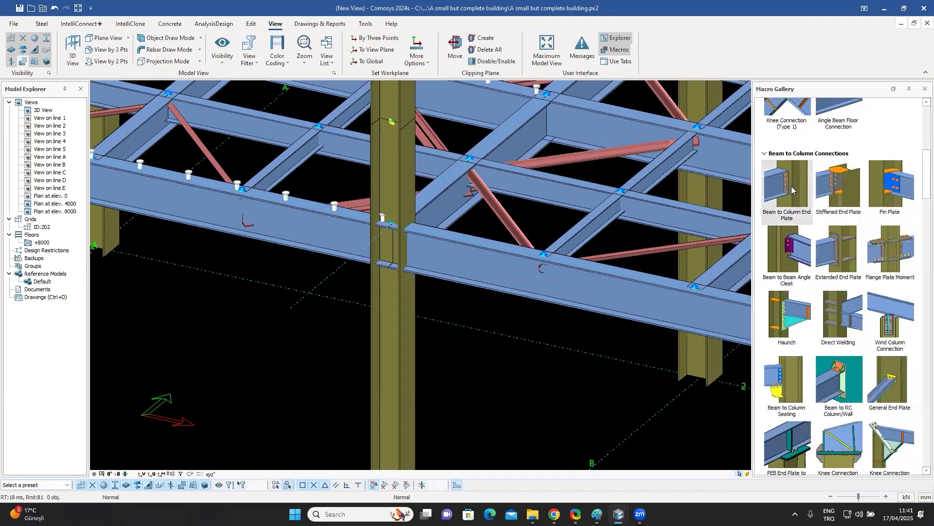
mouse_move(791, 186)
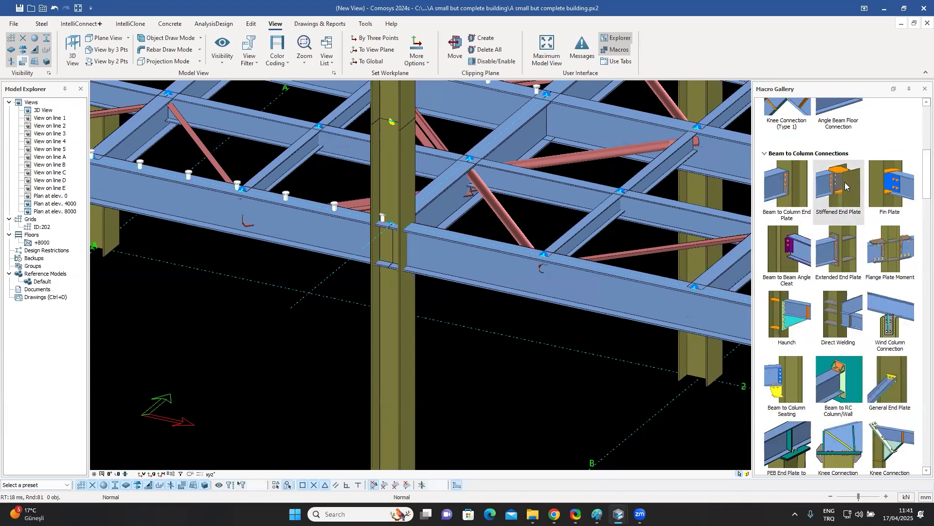
mouse_move(845, 185)
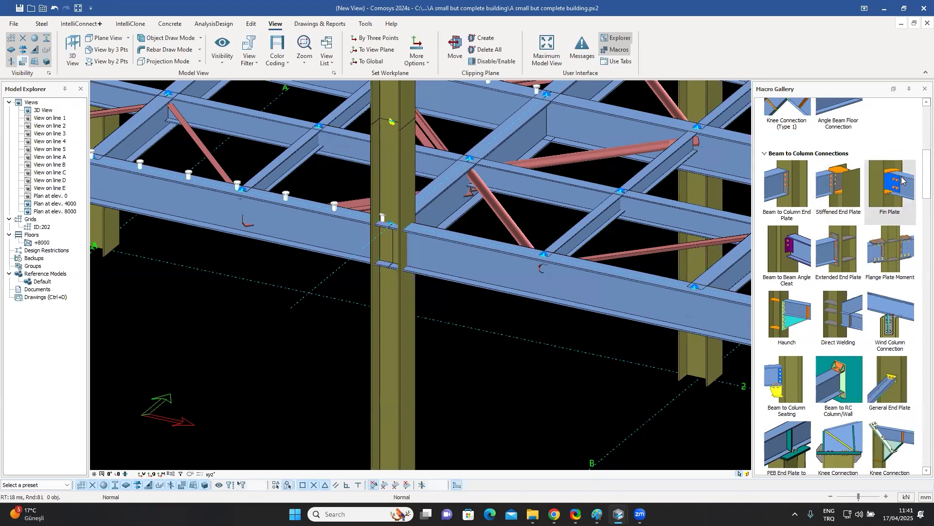
mouse_move(901, 180)
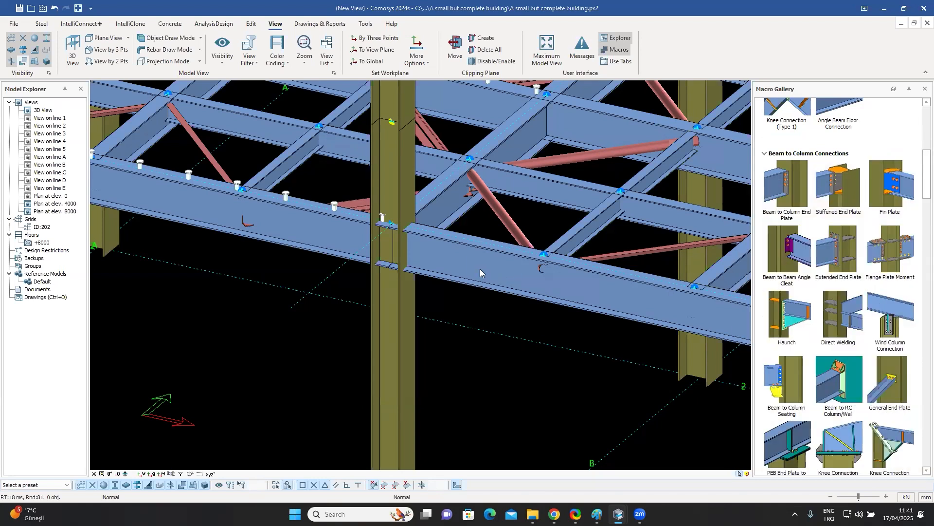
scroll(207, 217, "down", 3)
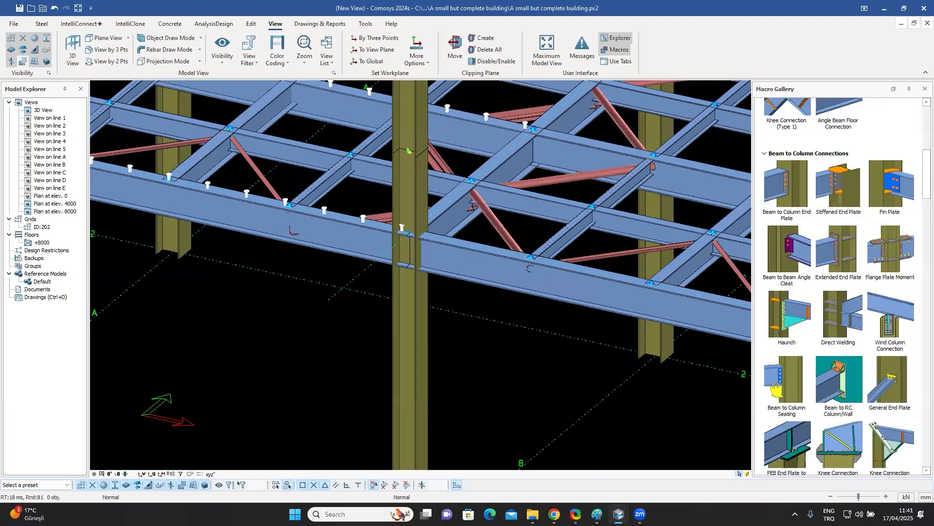
scroll(251, 450, "down", 2)
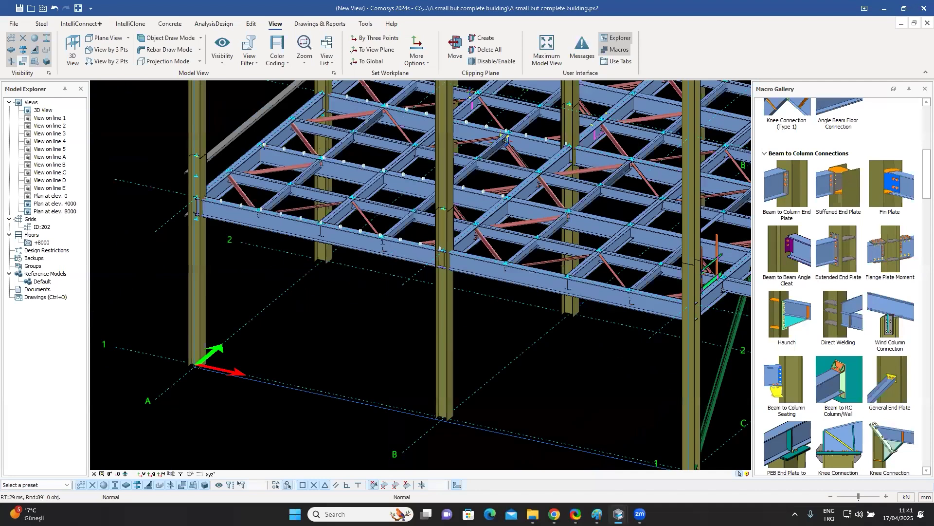
Step: Delete the Stud Group from the edge beam on grid line 1 beside the corner column at A
left_click(414, 251)
middle_click_drag(414, 251, 516, 240, "ctrl")
middle_click_drag(374, 153, 280, 131, "ctrl")
scroll(280, 131, "up", 6)
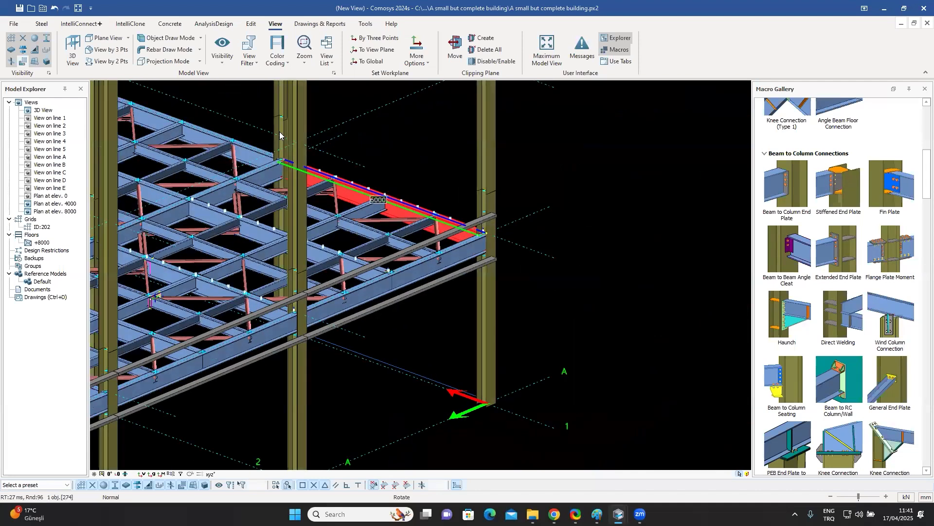
key("Delete")
left_click(436, 284)
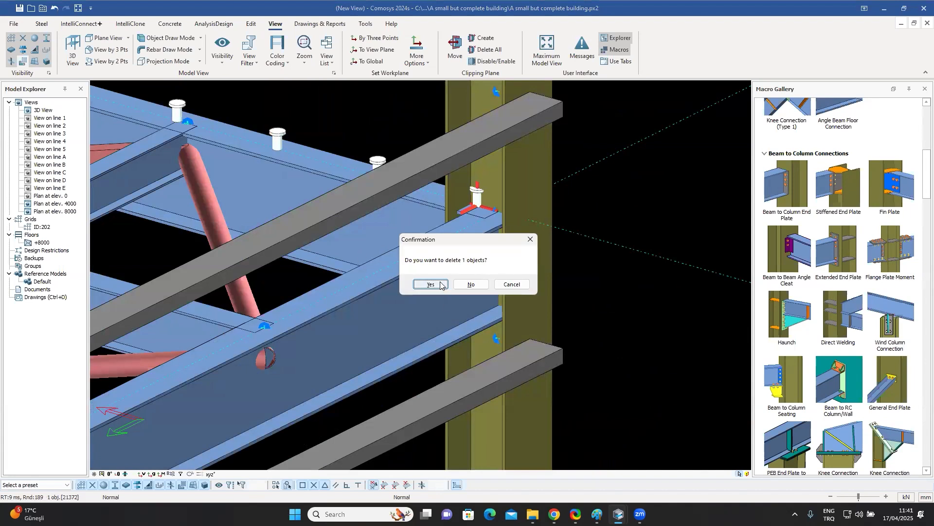
Step: Try a Beam to Column End Plate connection between the corner column and the grid line A edge beam, and undo it
left_click(778, 187)
left_click(523, 263)
left_click(464, 271)
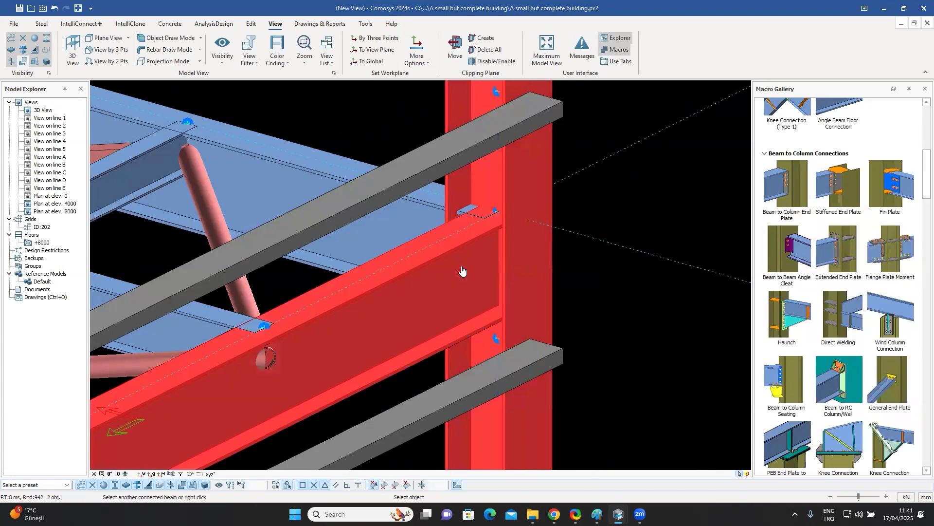
key("Escape")
left_click(497, 260)
middle_click_drag(497, 259, 651, 241)
key("ctrl+z")
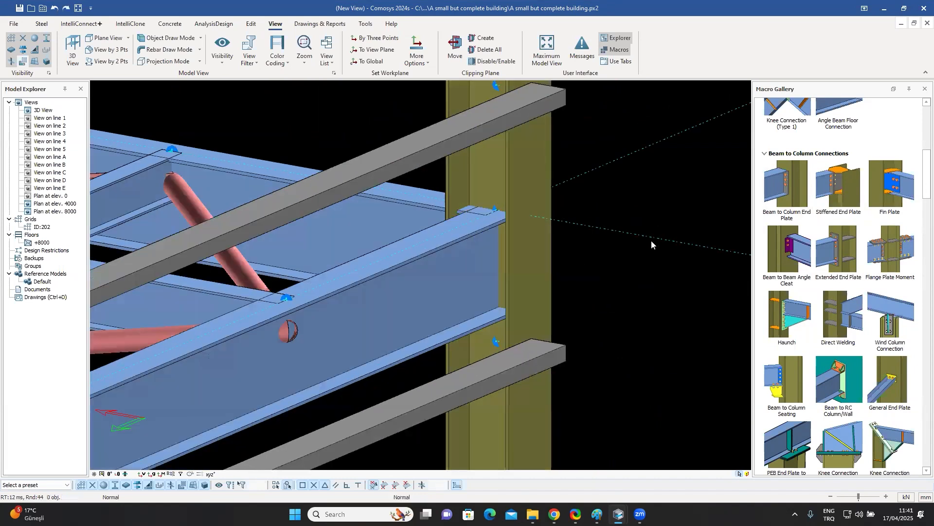
Step: Try a Stiffened End Plate connection between the corner column and the grid line A edge beam, inspect it, and undo it
left_click(842, 189)
left_click(523, 167)
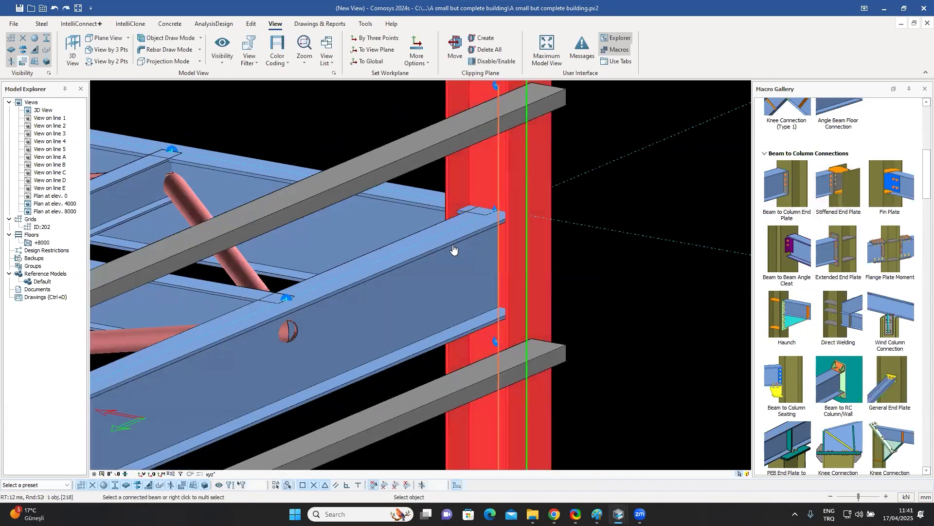
left_click(445, 248)
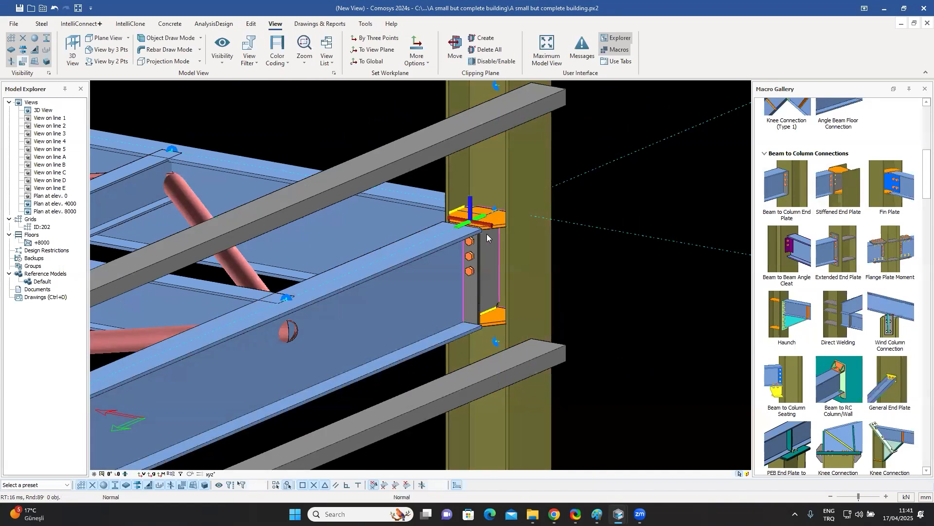
scroll(487, 234, "up", 3)
scroll(487, 234, "down", 3)
key("ctrl+z")
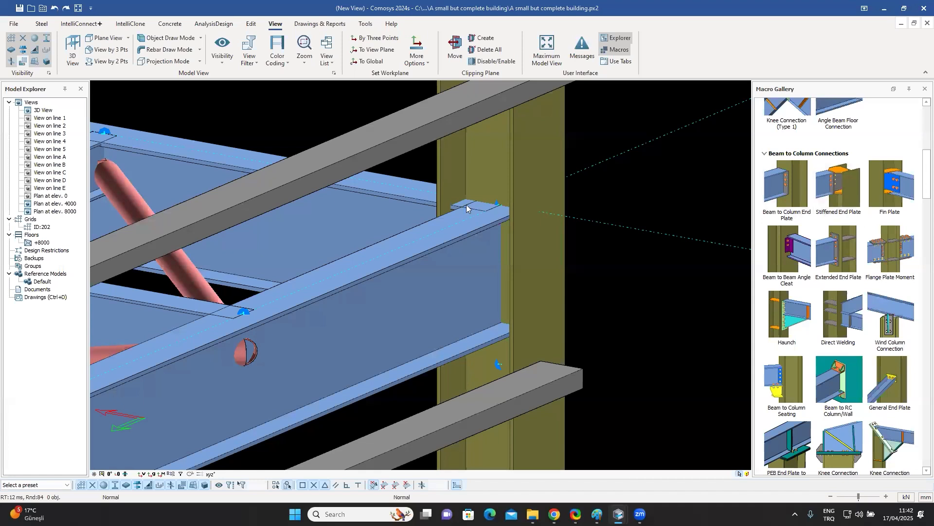
Step: Try a bolted Fin Plate connection between the corner column and the grid line 1 edge beam, inspect it, and undo it
middle_click_drag(590, 238, 478, 251)
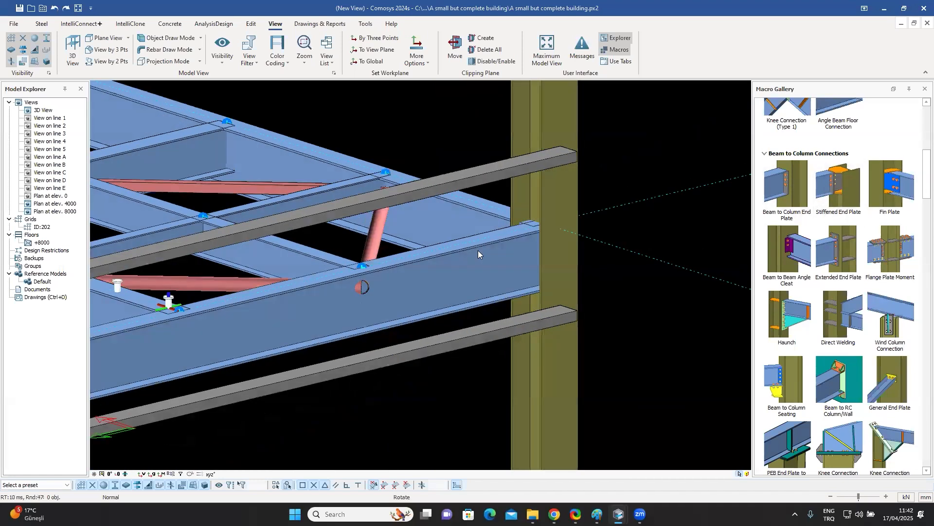
middle_click_drag(602, 224, 580, 281)
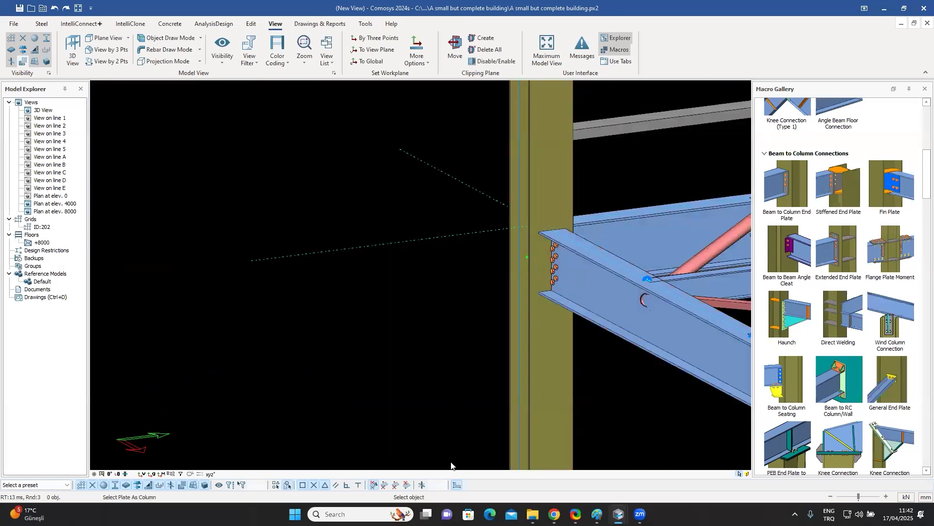
middle_click_drag(557, 269, 535, 194)
middle_click_drag(655, 176, 429, 251)
scroll(420, 201, "up", 5)
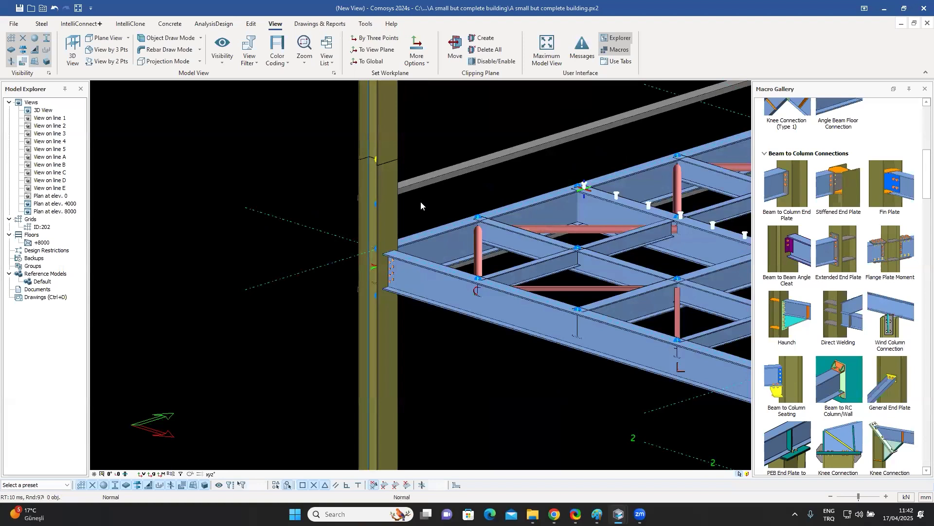
scroll(365, 220, "up", 6)
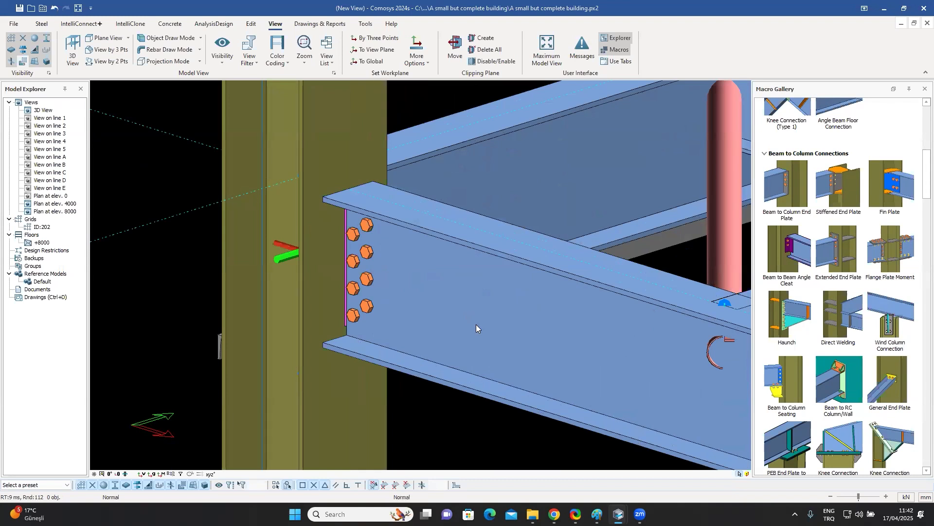
left_click(489, 330)
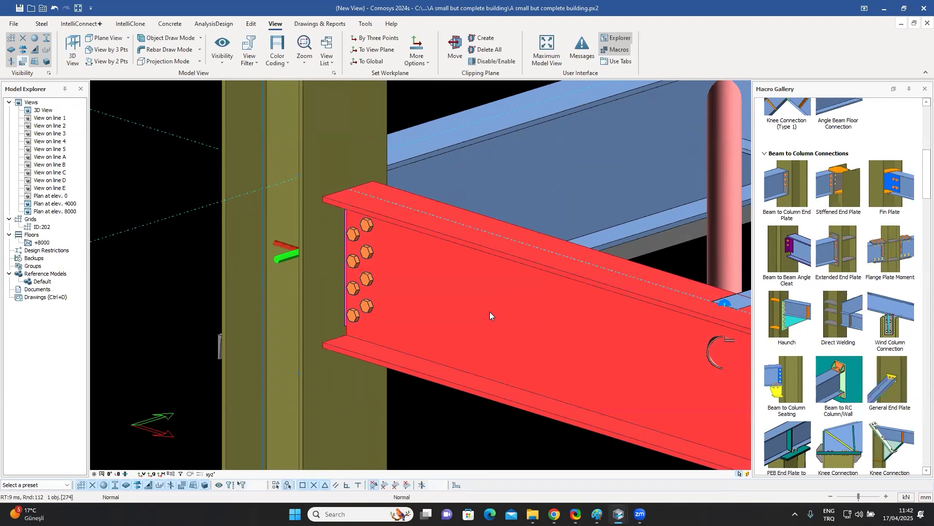
key("ctrl+z")
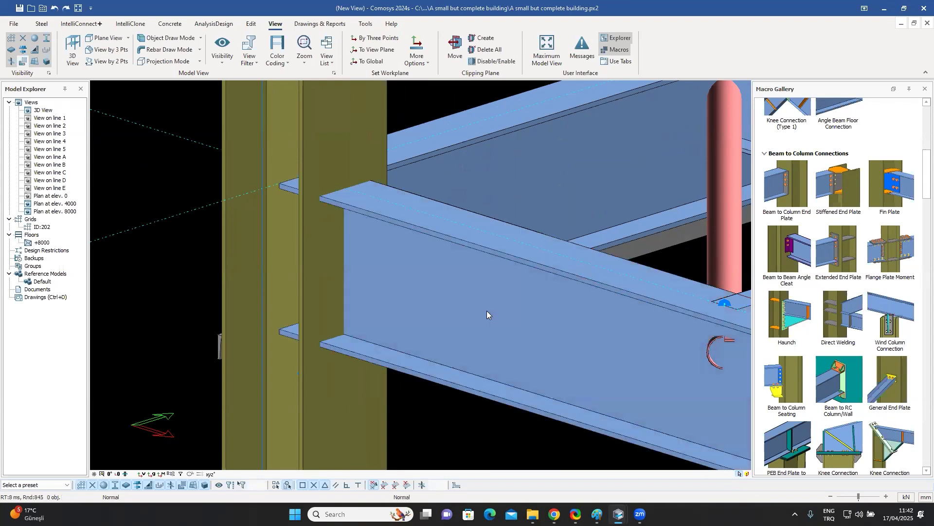
Step: Try a Haunch connection between the corner column and the grid line 1 edge beam, inspect its plates and bolts, and undo it
scroll(487, 311, "down", 5)
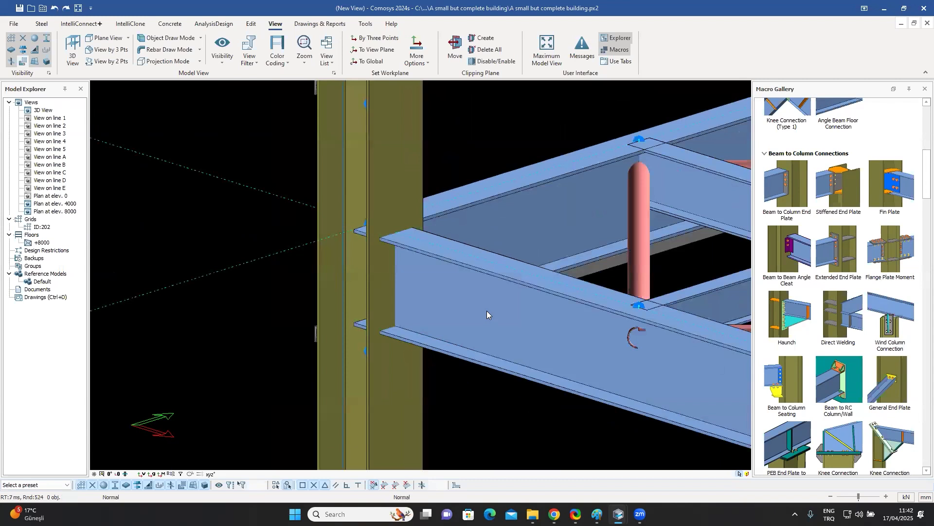
scroll(485, 291, "up", 4)
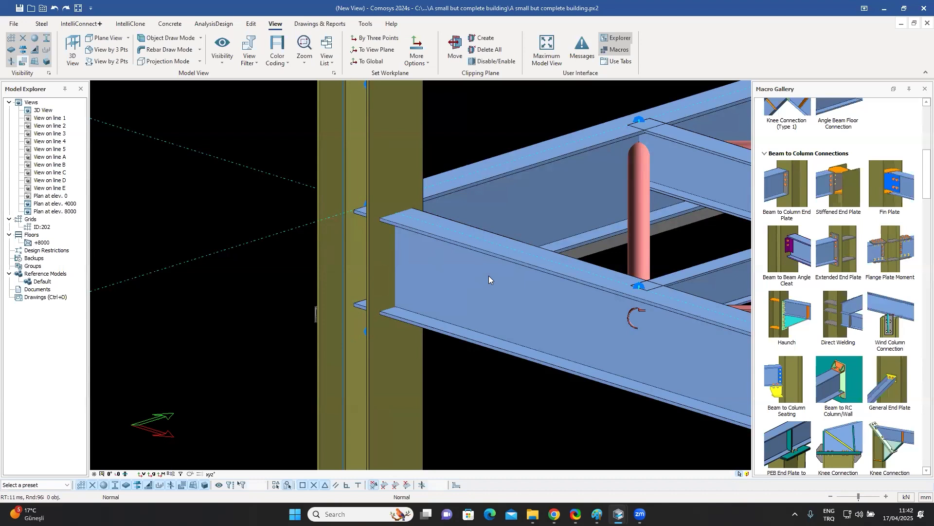
scroll(461, 266, "down", 3)
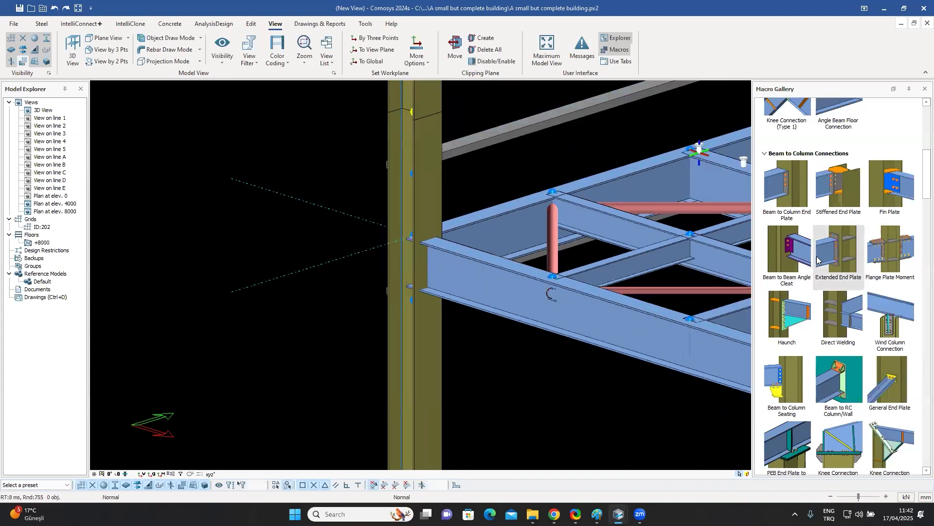
left_click(786, 327)
left_click(432, 318)
left_click(476, 283)
scroll(452, 257, "up", 3)
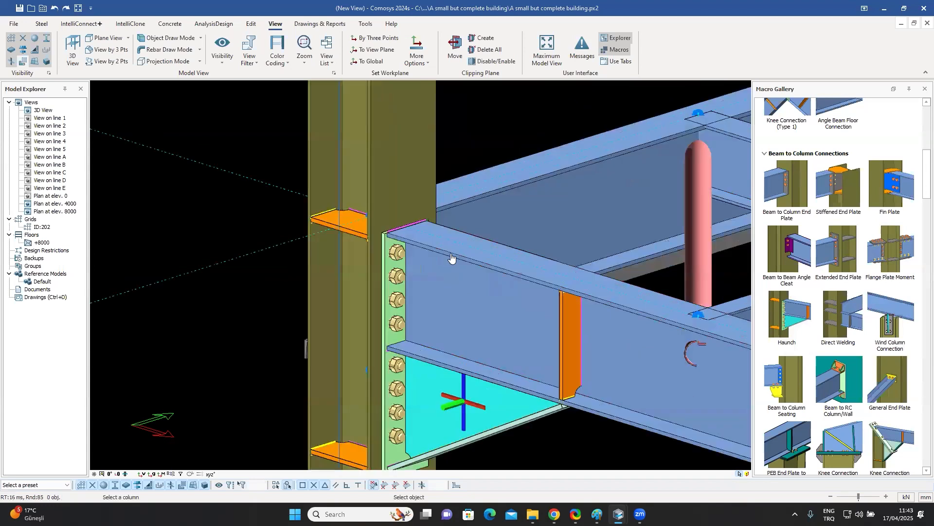
scroll(458, 260, "down", 3)
right_click(453, 254)
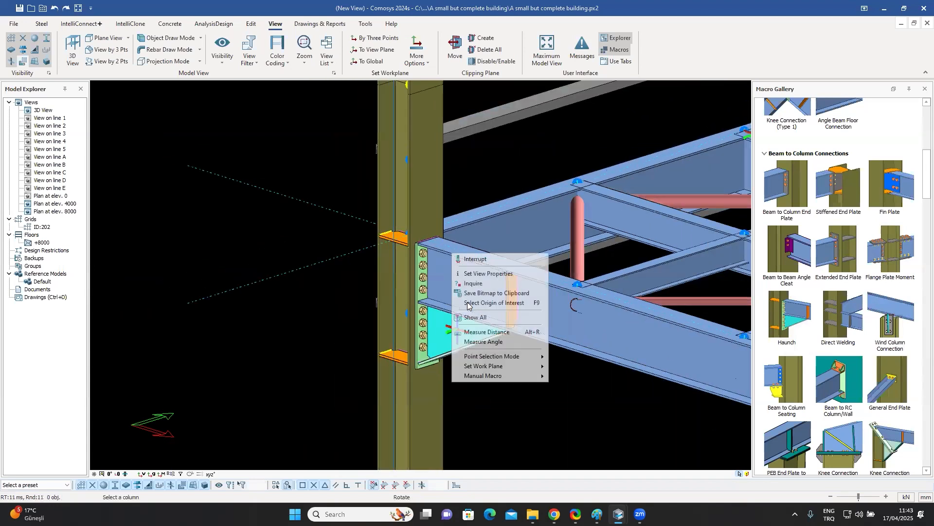
key("Escape")
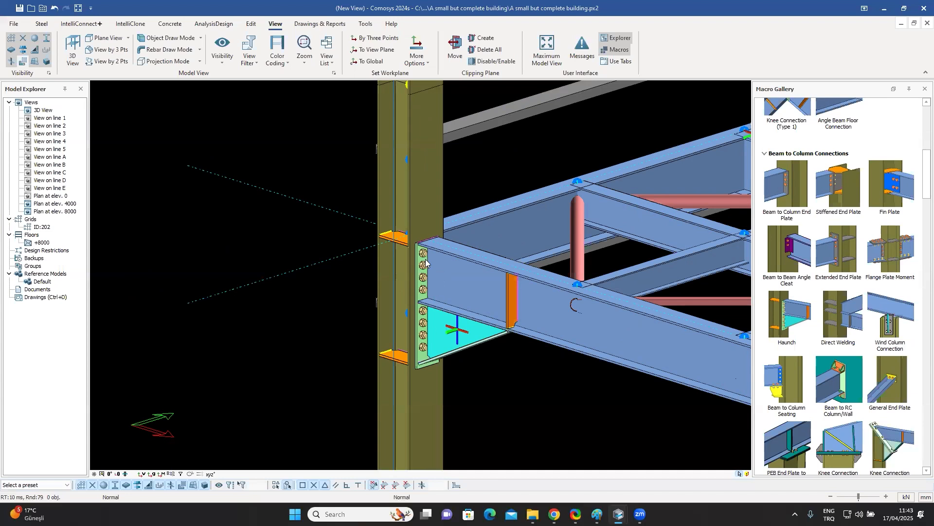
key("ctrl+z")
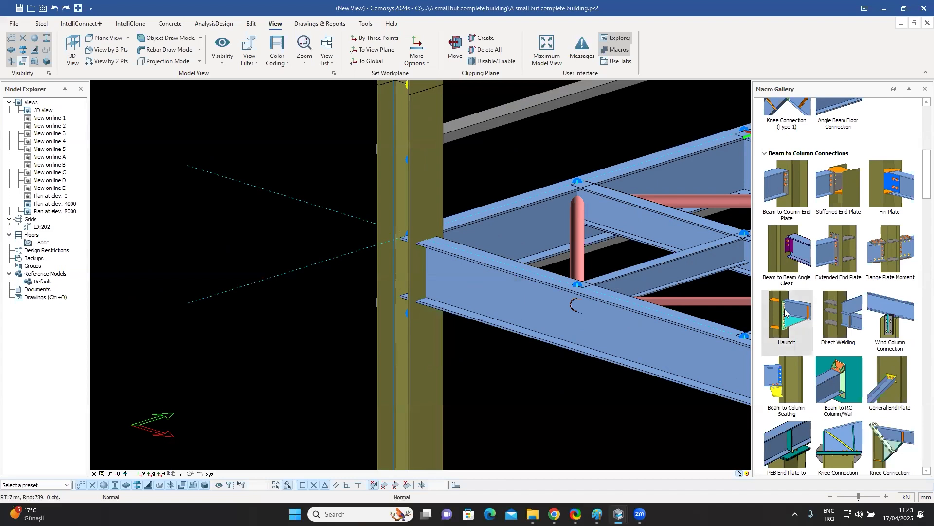
Step: Apply the Haunch macro to the corner column and the grid line 1 edge beam
left_click(798, 317)
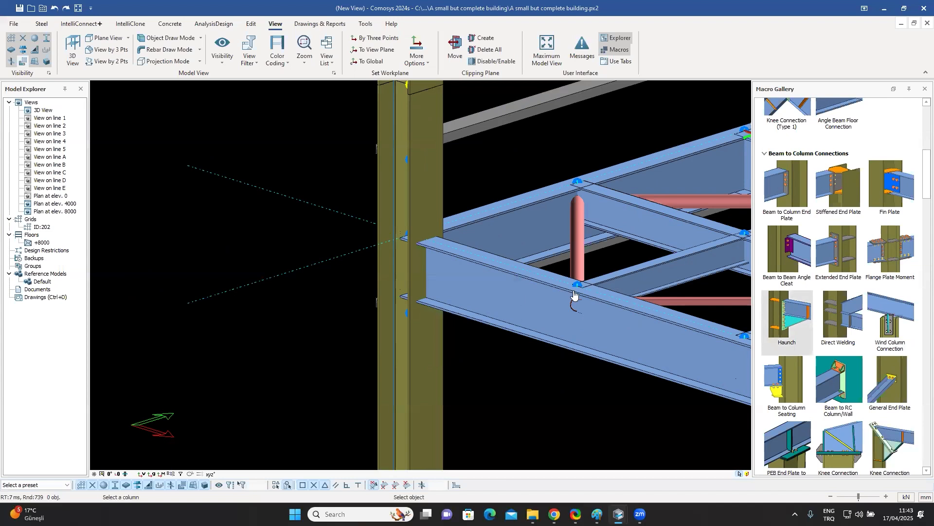
left_click(428, 320)
left_click(472, 294)
right_click(471, 237)
left_click(481, 244)
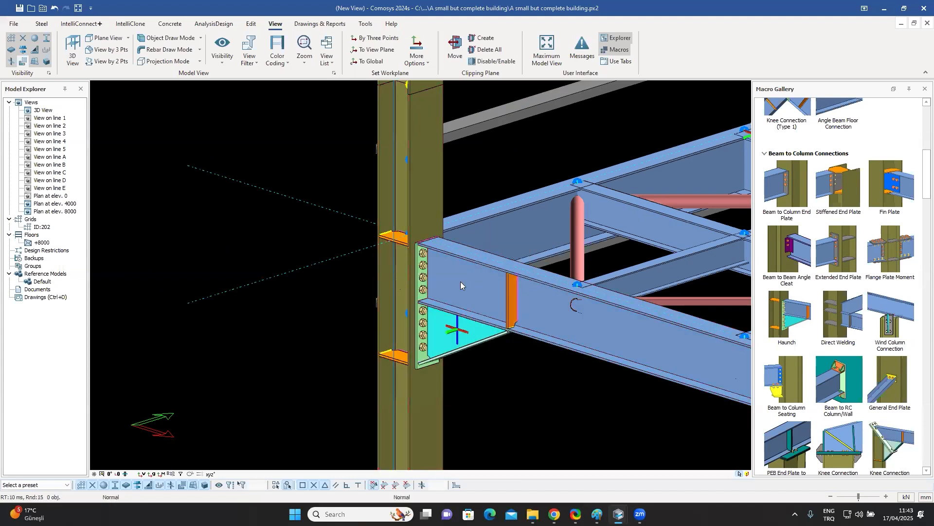
Step: Edit the Haunch connection's properties to add a middle column stiffener at the beam's bottom flange level
left_click(437, 325)
left_click(437, 326)
double_click(449, 225)
left_click(294, 160)
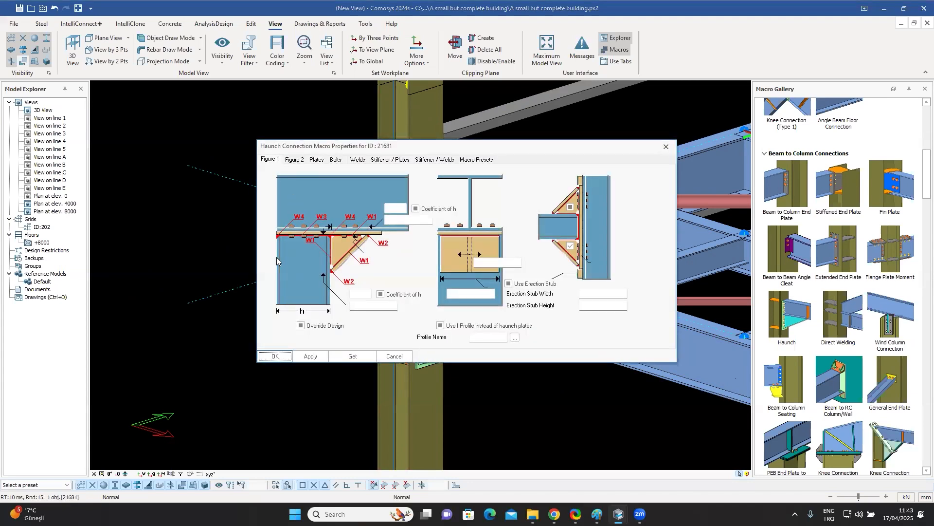
left_click(276, 357)
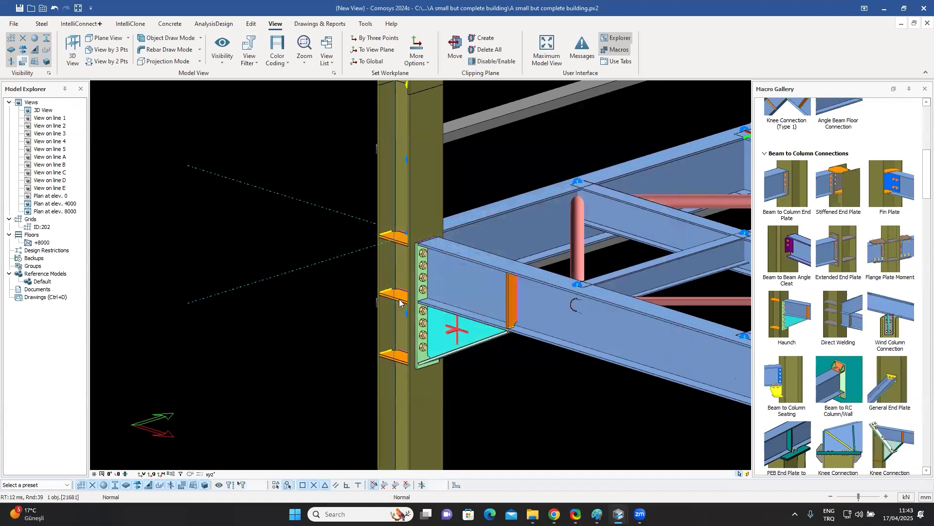
left_click(403, 296)
Step: Create a Stiffened End Plate connection between the corner column and the grid line A edge beam, using the haunch's upper and middle column stiffeners as its plates
middle_click_drag(478, 300, 450, 192)
scroll(451, 191, "down", 3)
scroll(423, 222, "up", 3)
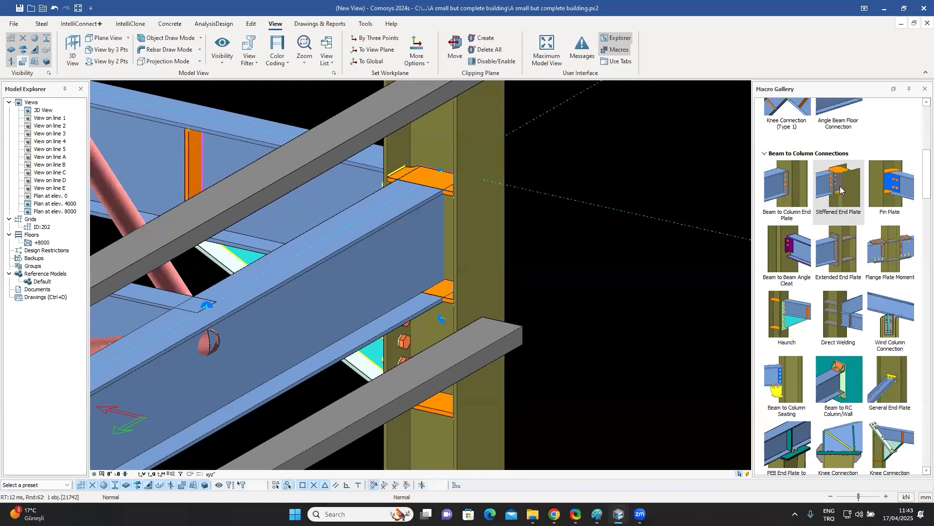
mouse_move(839, 188)
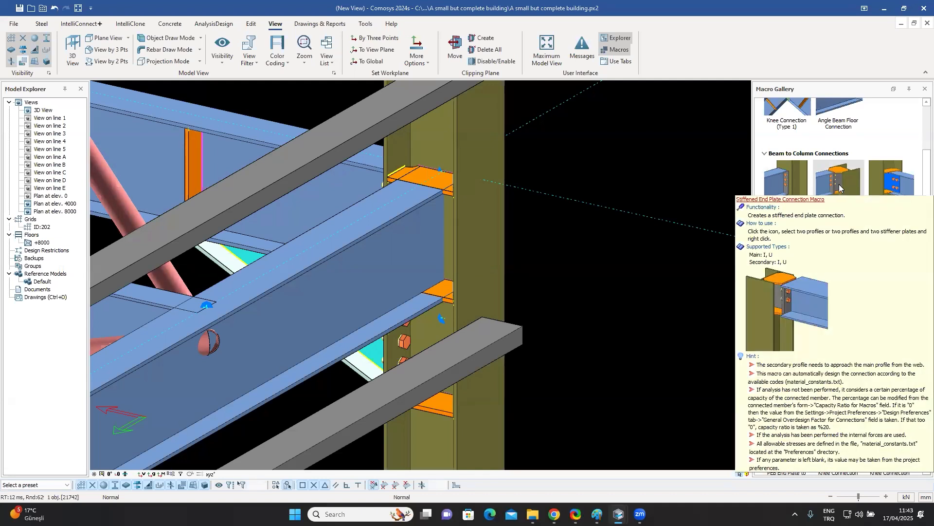
left_click(839, 189)
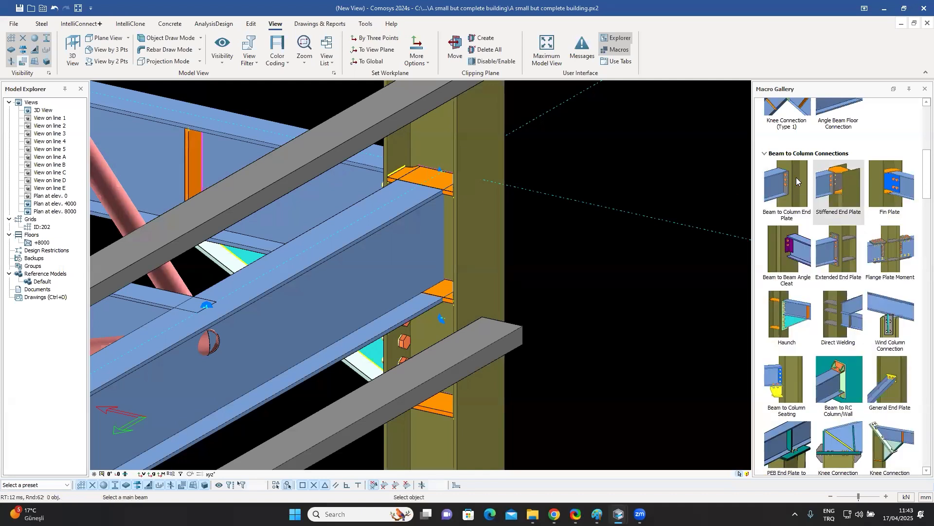
left_click(475, 136)
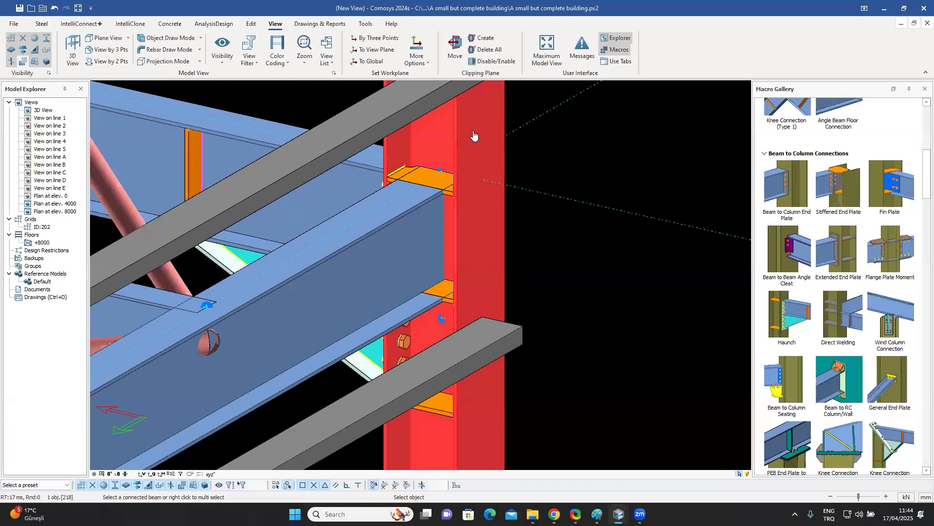
left_click(396, 247)
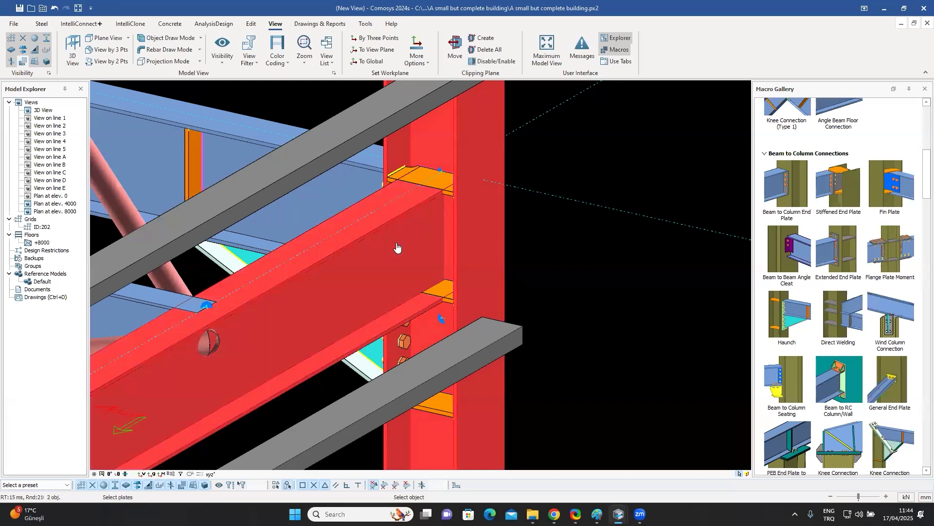
scroll(444, 229, "up", 2)
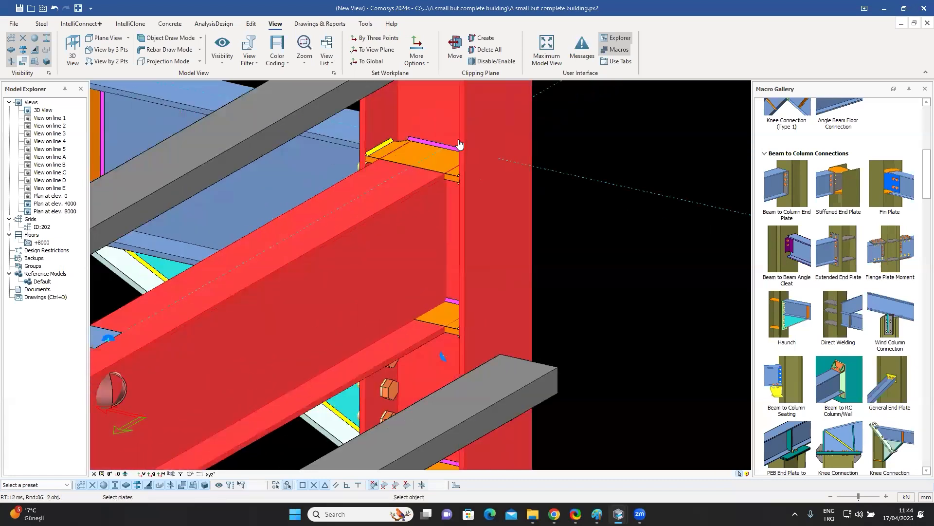
scroll(447, 213, "up", 3)
left_click(460, 152)
scroll(459, 160, "down", 3)
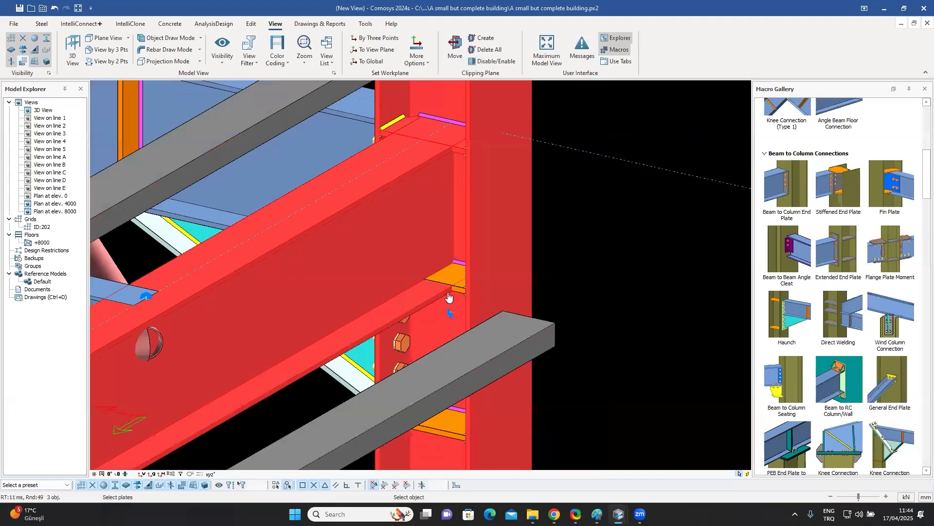
scroll(448, 297, "up", 3)
left_click(449, 292)
scroll(462, 266, "down", 3)
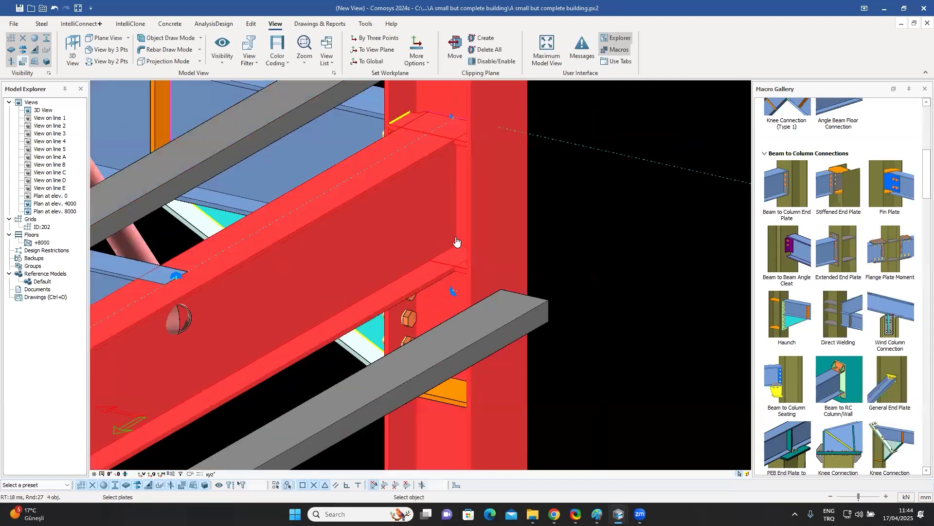
scroll(463, 214, "down", 2)
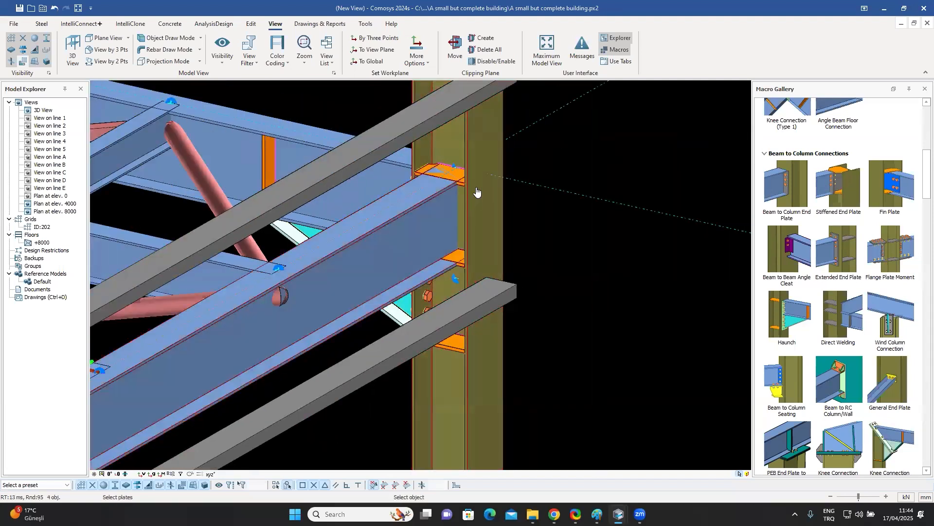
right_click(458, 179)
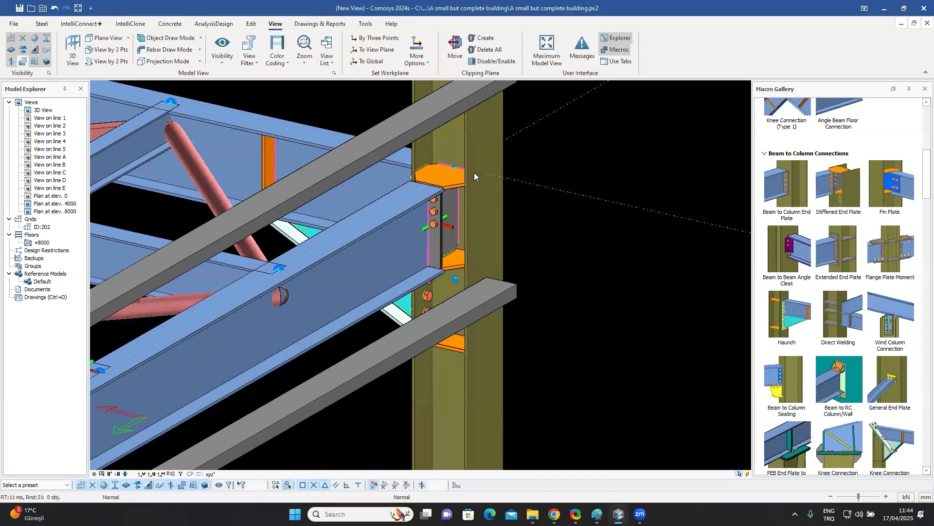
scroll(433, 167, "up", 2)
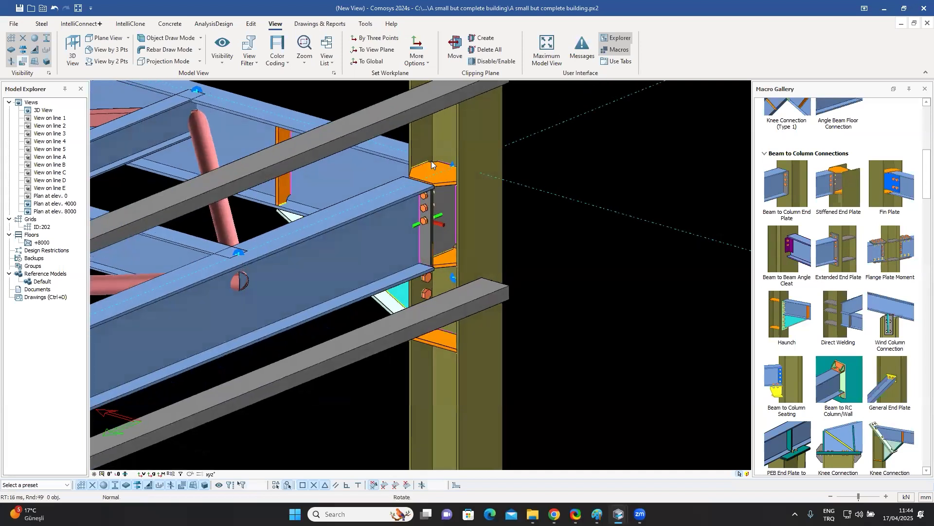
Step: Examine the corner column's haunch and stiffened end plate joints, including the shared stiffener plates, in the context of the whole floor
scroll(419, 209, "up", 2)
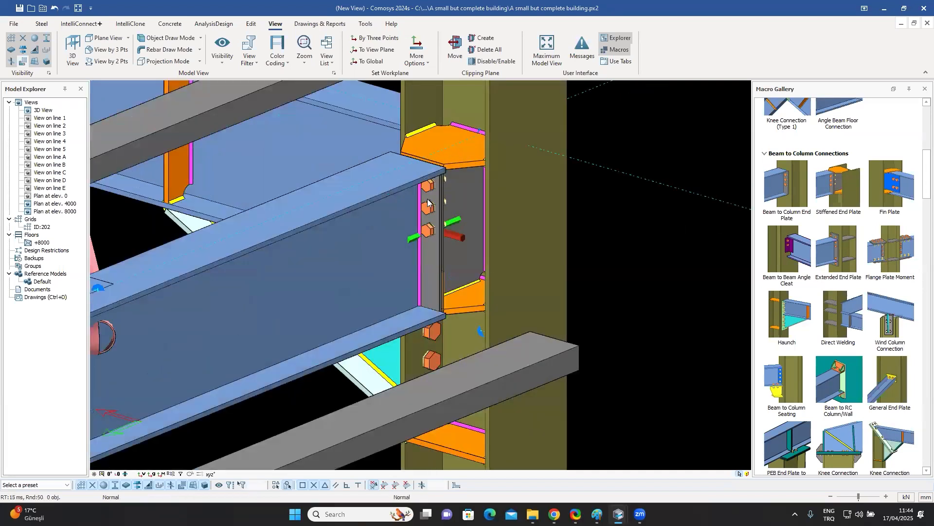
scroll(436, 204, "down", 4)
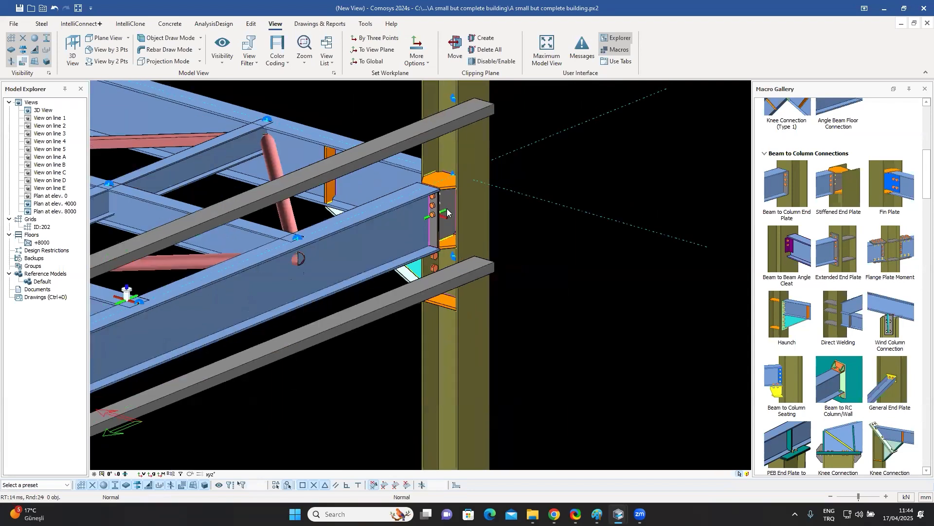
scroll(436, 204, "down", 3)
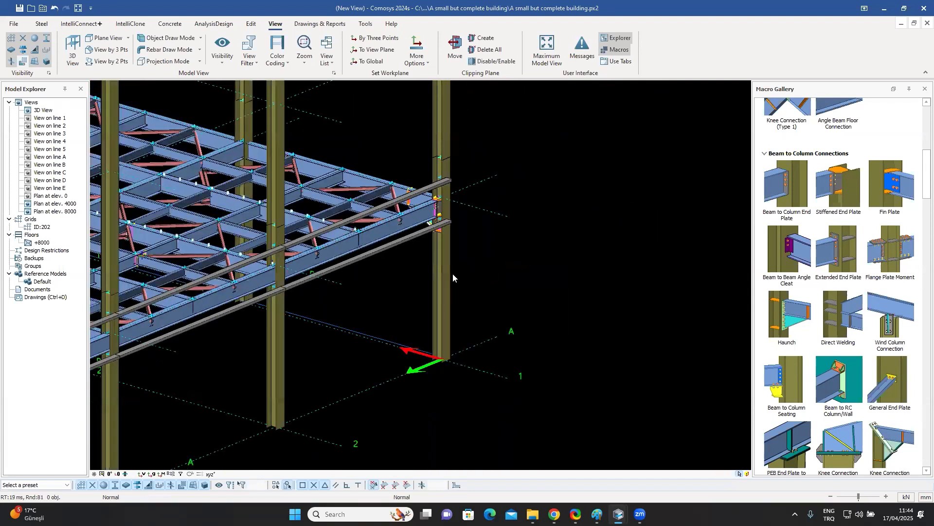
scroll(446, 273, "down", 3)
scroll(447, 273, "up", 5)
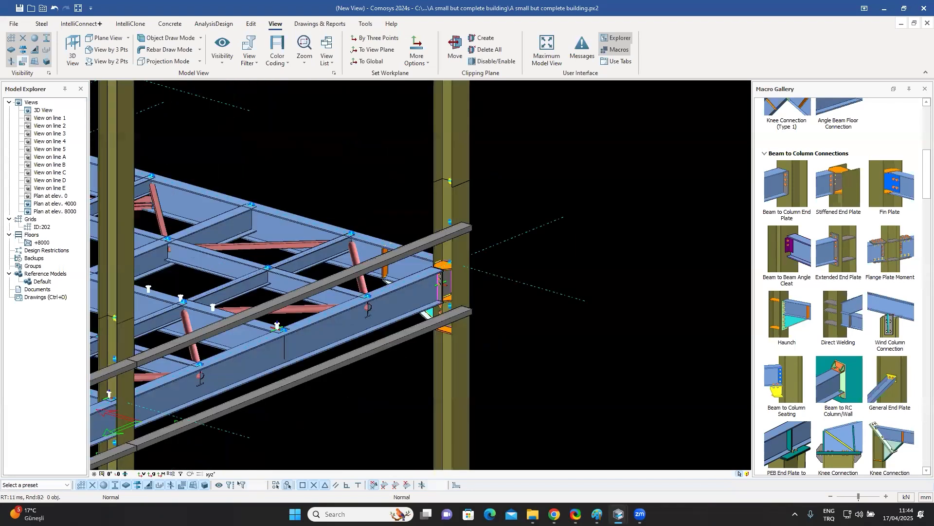
scroll(465, 262, "down", 3)
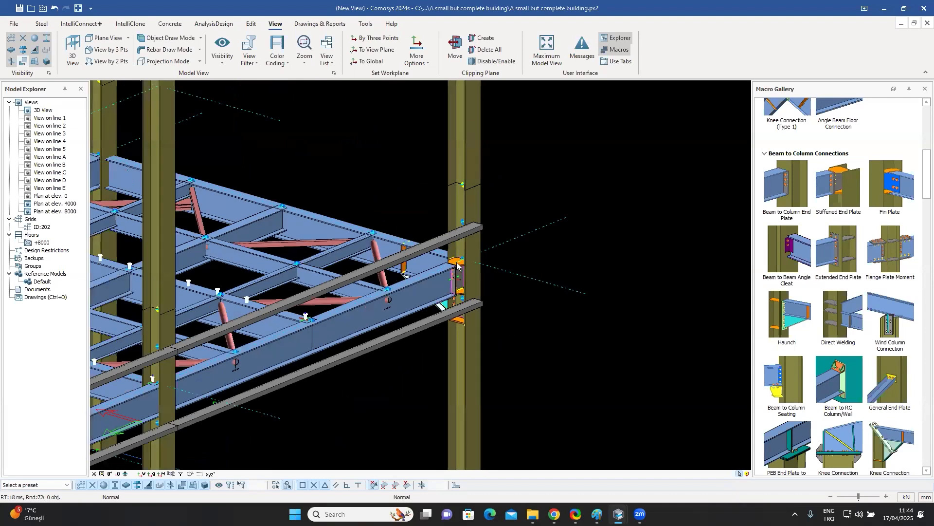
scroll(485, 276, "down", 2)
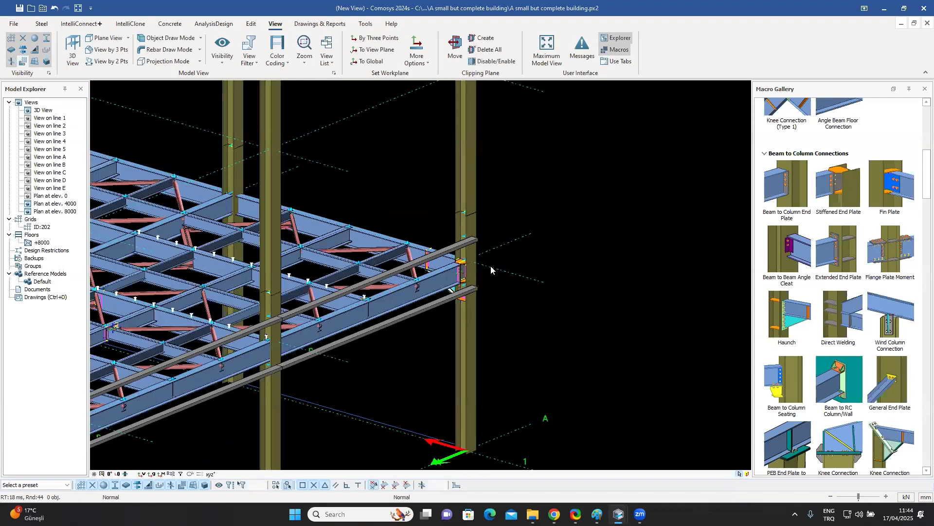
scroll(476, 249, "down", 2)
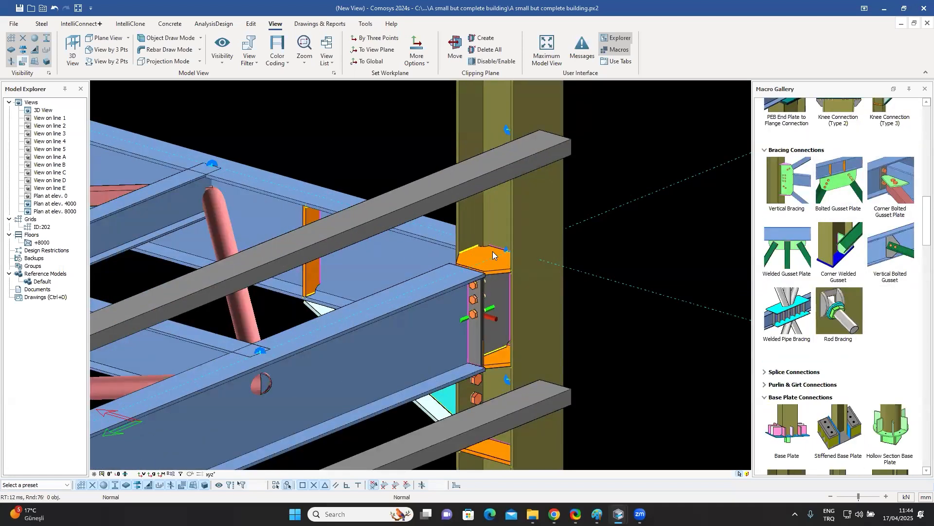
scroll(611, 251, "down", 4)
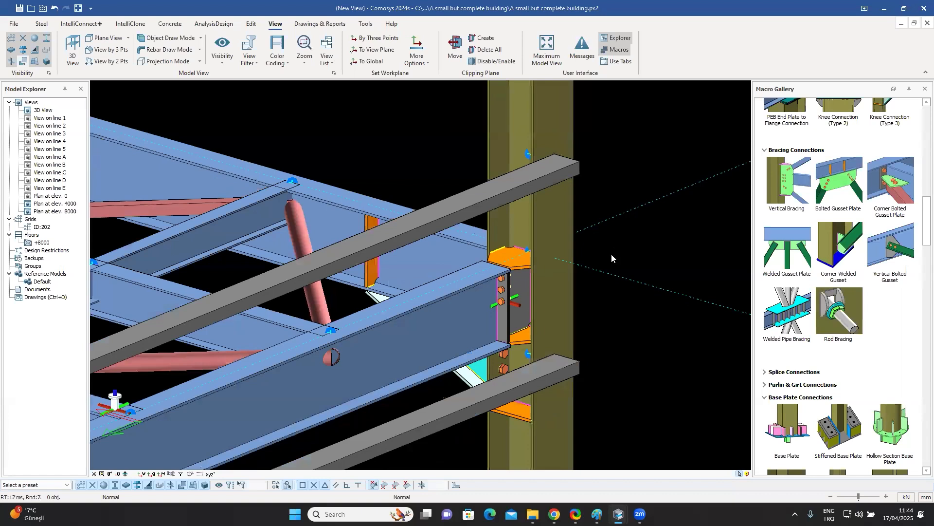
scroll(551, 258, "down", 3)
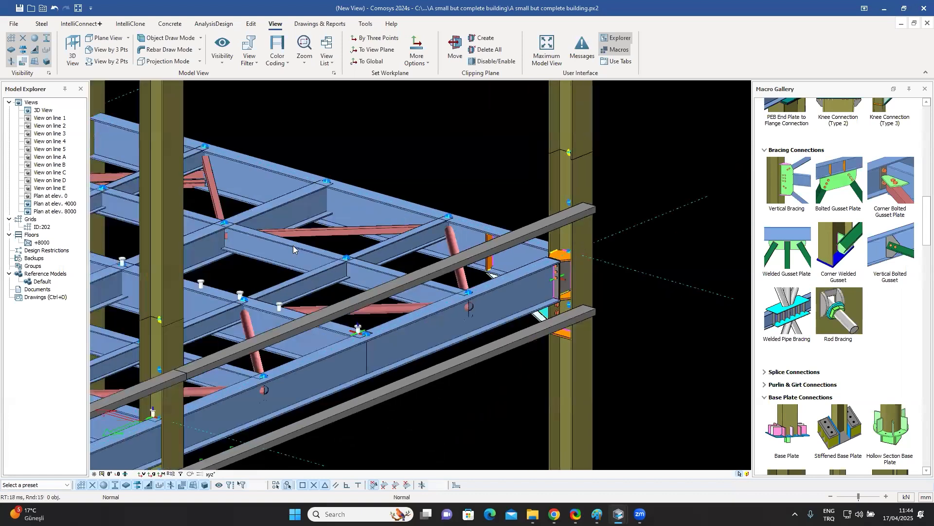
scroll(439, 310, "down", 1)
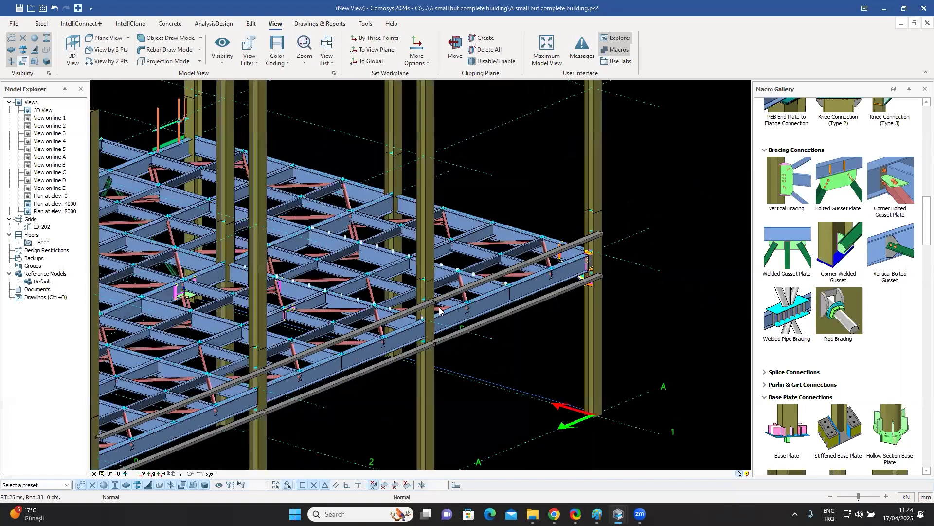
scroll(478, 274, "down", 1)
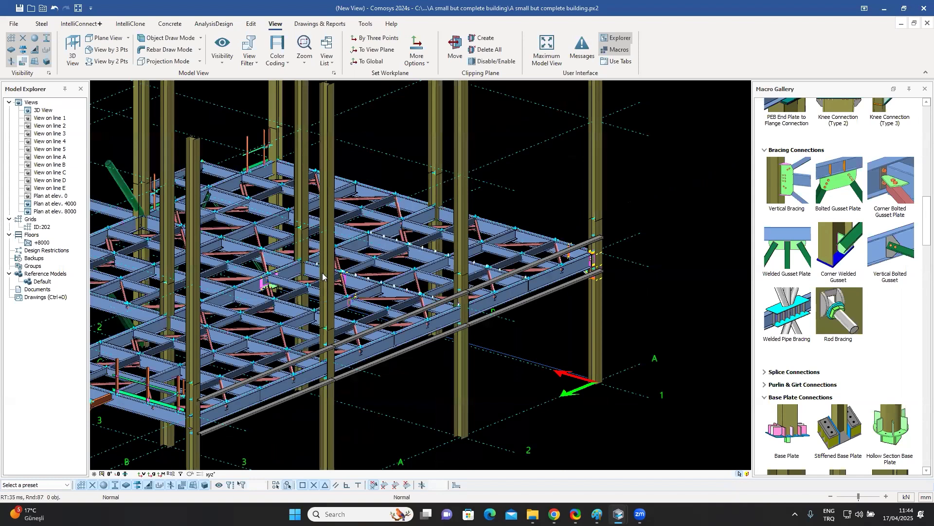
Step: Try a Profile Fitting connection between the main floor beam and the short projecting beam nearest the column
scroll(542, 221, "up", 5)
left_click(542, 221)
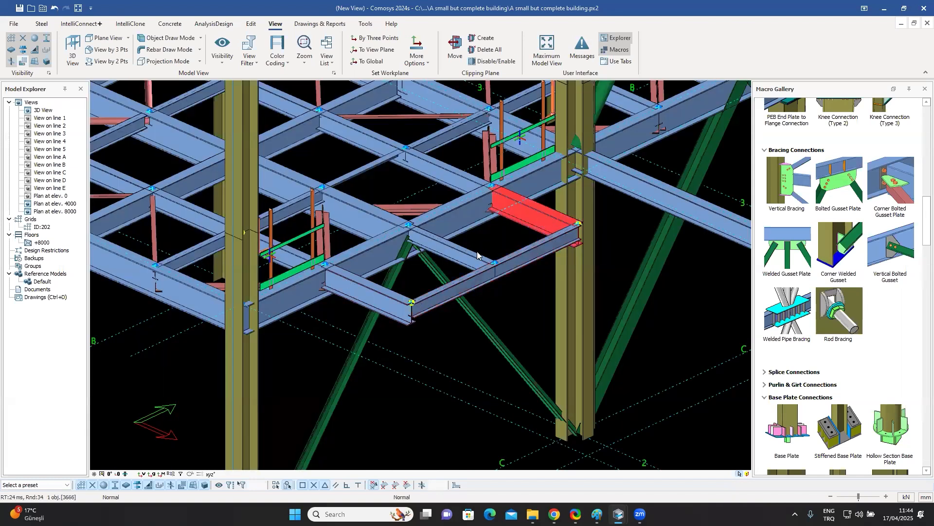
left_click(538, 297)
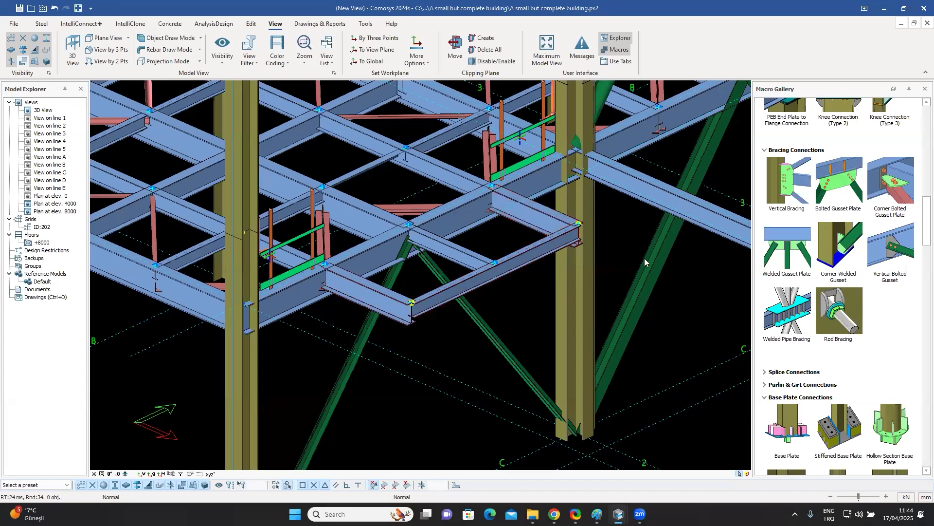
scroll(871, 237, "up", 3)
scroll(872, 237, "up", 8)
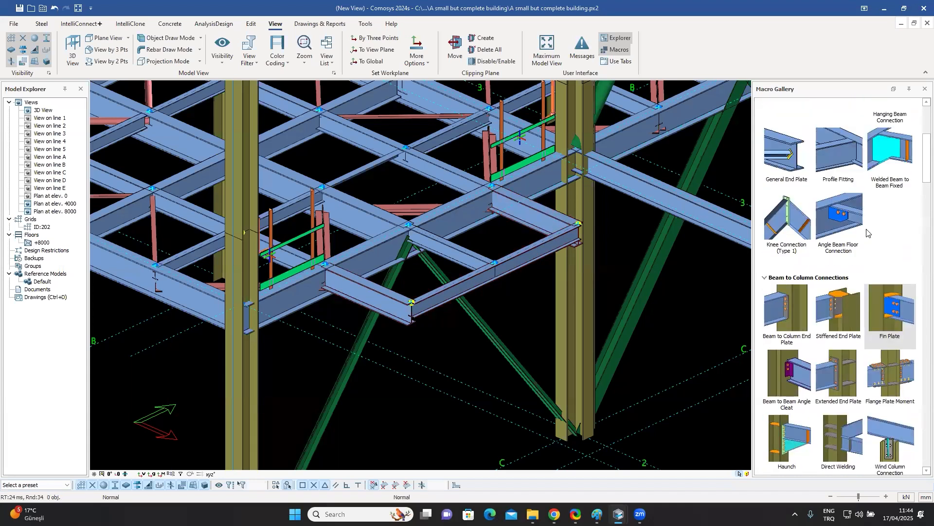
scroll(864, 229, "down", 2)
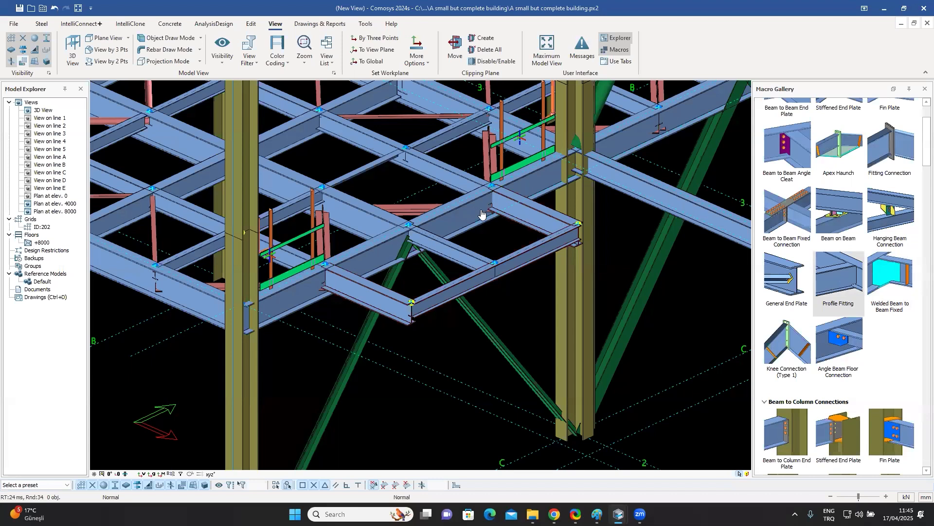
scroll(525, 194, "up", 3)
left_click(525, 195)
left_click(530, 188)
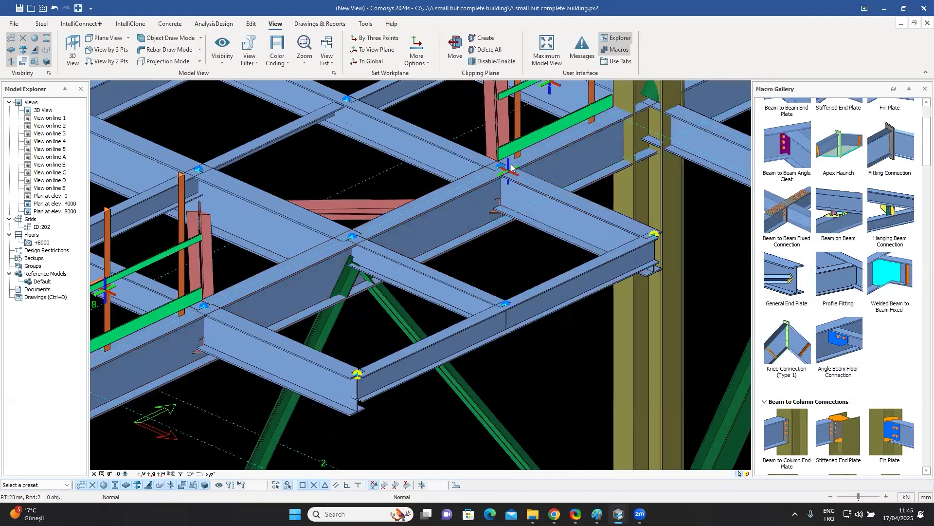
Step: Check the Profile Fitting connection's properties without changing them, and undo the connection
scroll(505, 183, "up", 5)
double_click(506, 183)
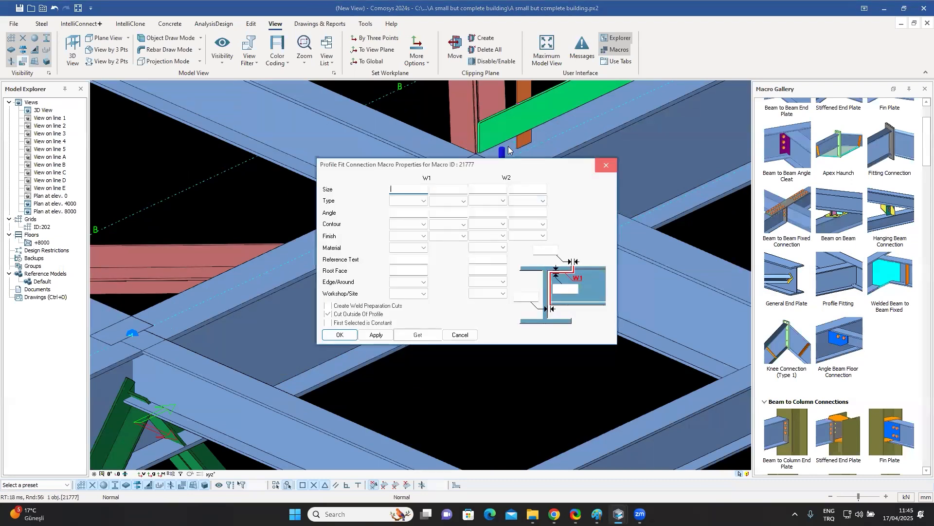
left_click(605, 166)
double_click(503, 149)
left_click(606, 168)
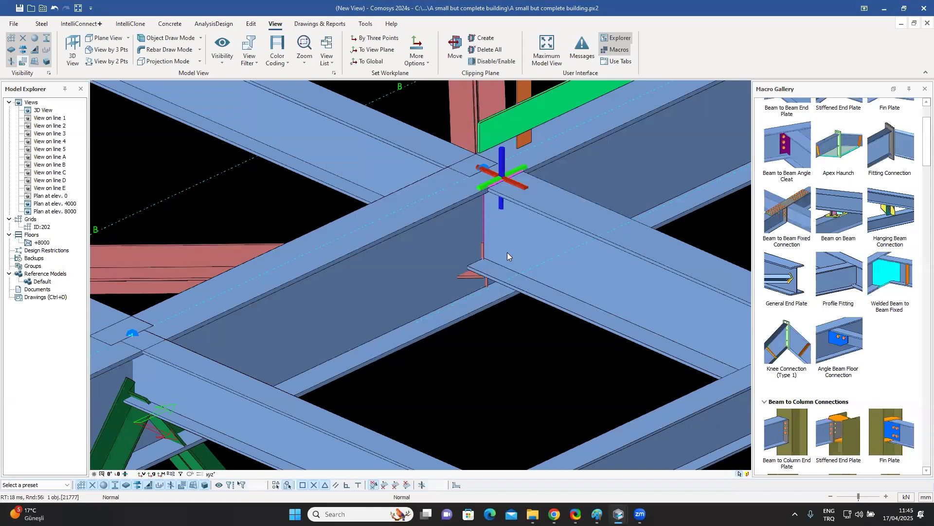
key("Escape")
scroll(514, 236, "down", 1)
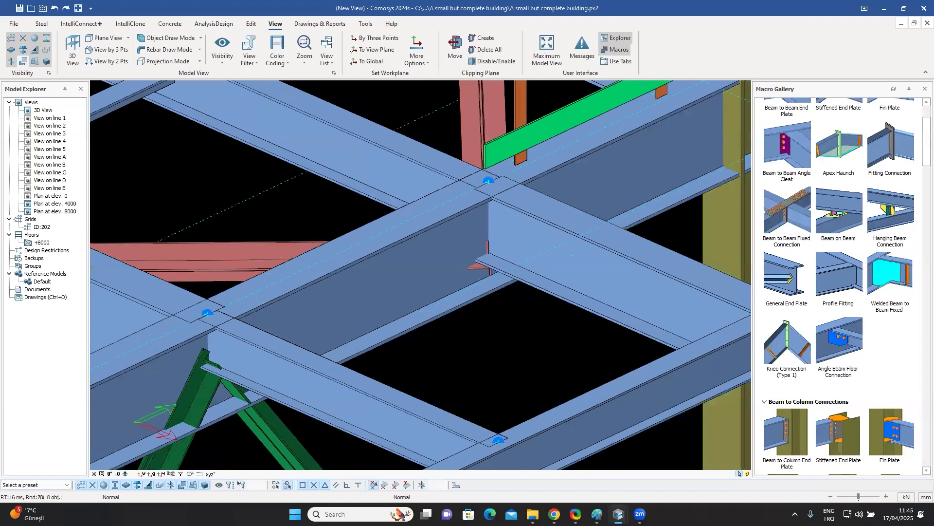
Step: Apply the Welded Beam to Beam Fixed macro between the main floor beam and both the outer and middle short projecting beams
scroll(502, 222, "down", 3)
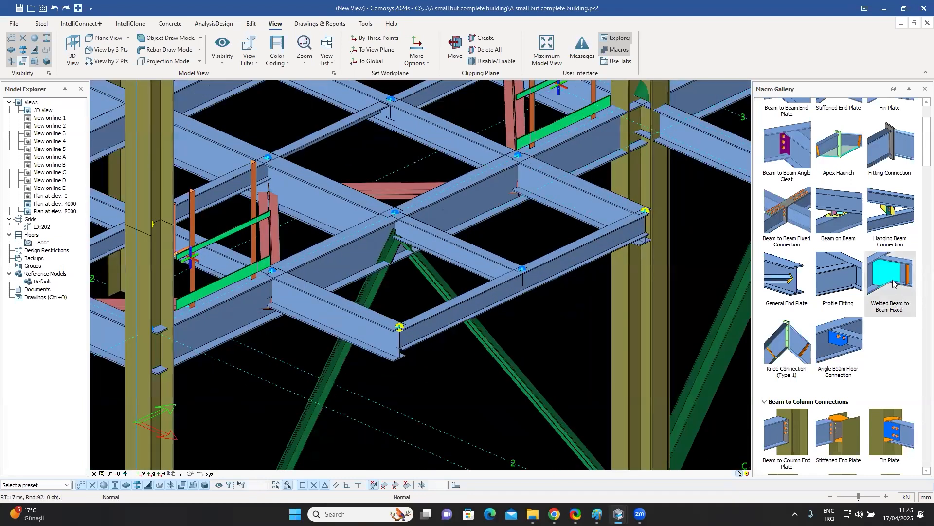
left_click(888, 279)
scroll(562, 173, "up", 3)
left_click(554, 152)
left_click(591, 180)
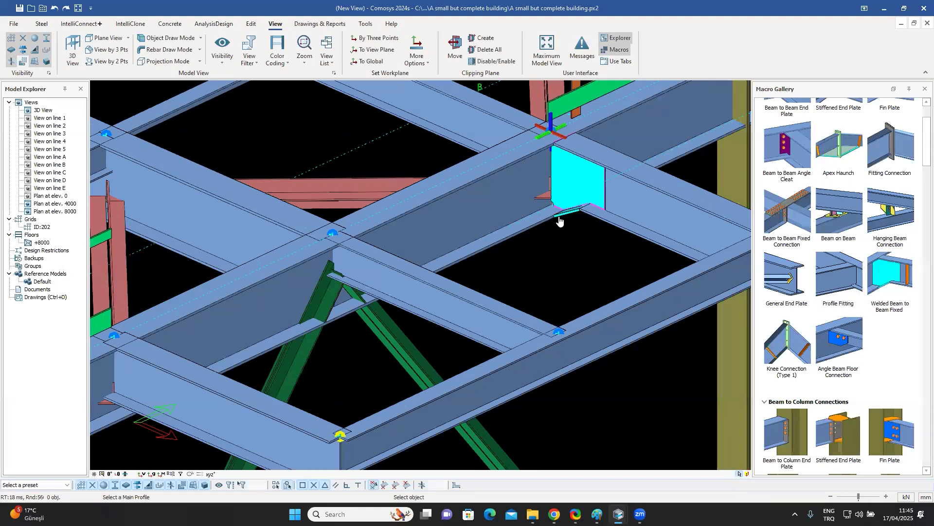
left_click(286, 280)
left_click(385, 281)
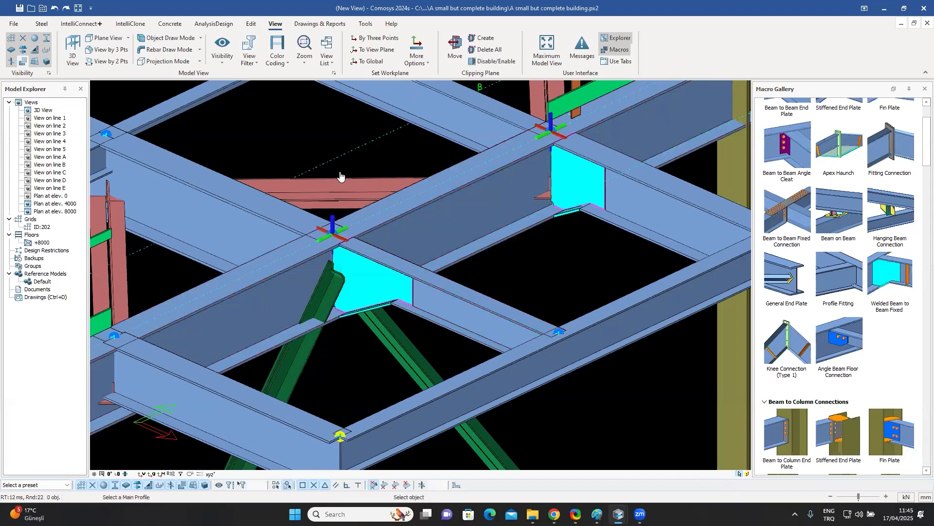
Step: Inspect the welded plates at the middle projecting beam's joint with the main beam from several angles
left_click(380, 285)
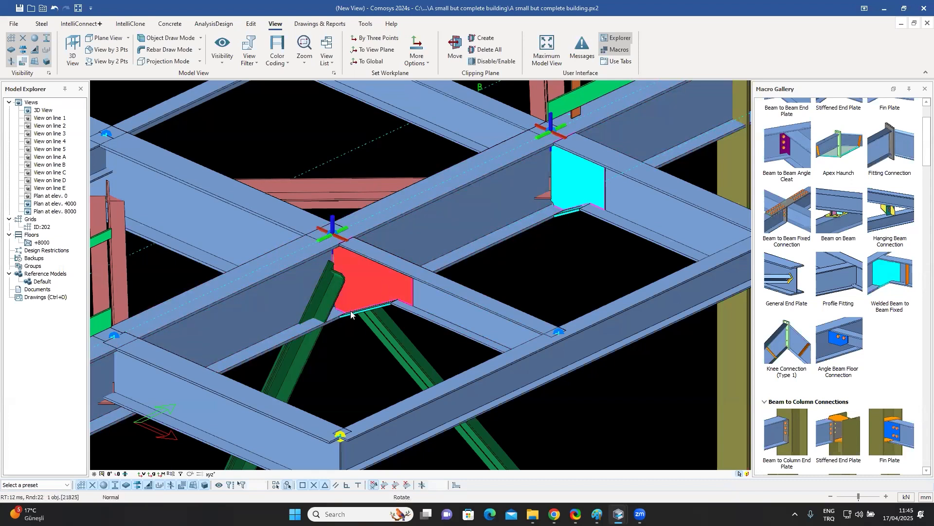
middle_click_drag(351, 310, 342, 320)
middle_click_drag(445, 312, 399, 302)
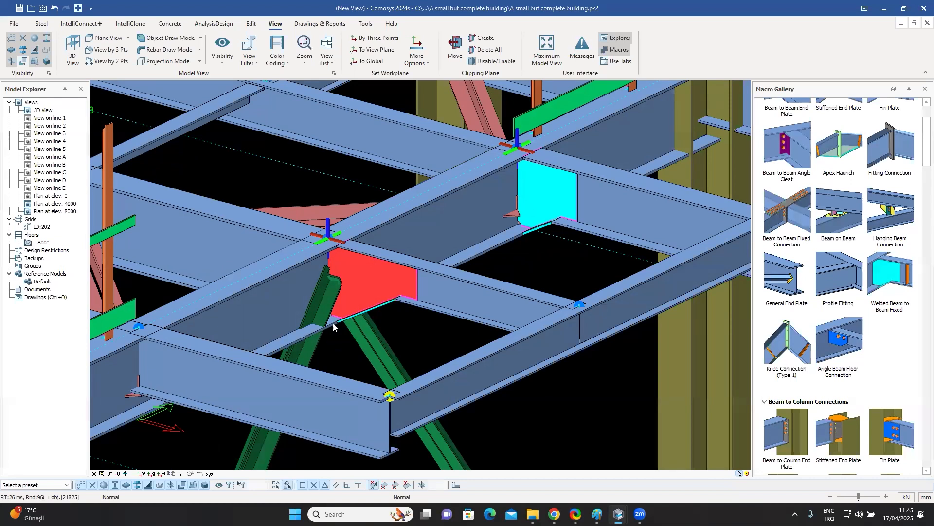
scroll(463, 271, "up", 3)
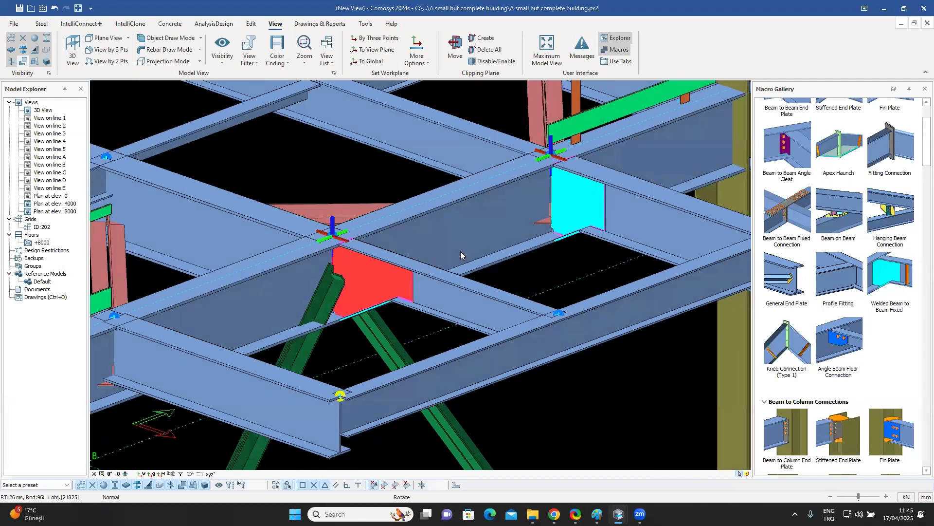
middle_click_drag(458, 159, 551, 249)
middle_click_drag(438, 173, 431, 173)
scroll(433, 174, "down", 2)
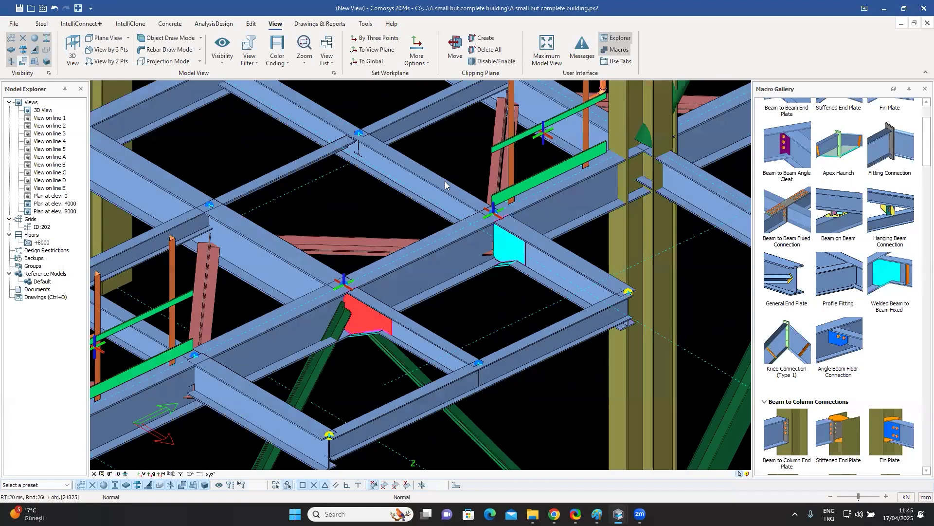
key("Escape")
Step: Add a Beam to Beam Fixed Connection joining the floor beam and the outer projecting beam across the main beam's top flange
scroll(440, 180, "up", 2)
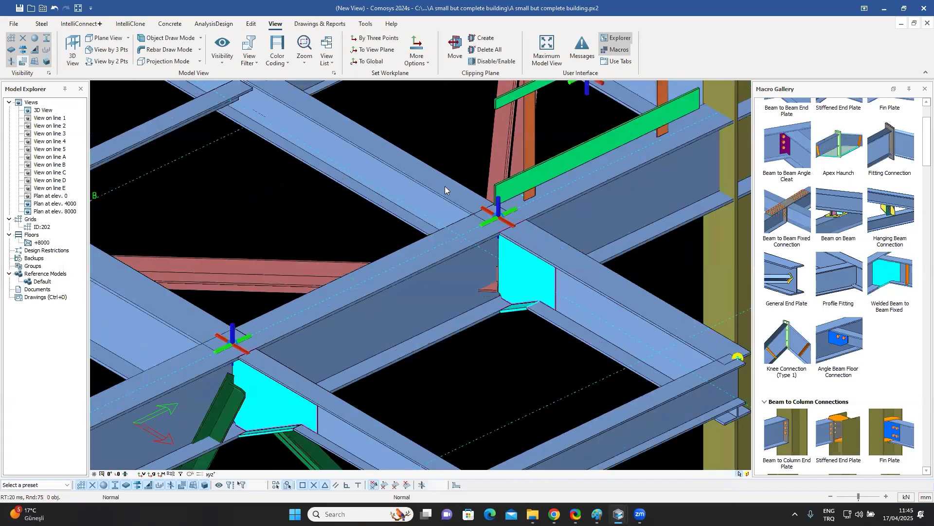
left_click(789, 221)
left_click(471, 200)
left_click(572, 257)
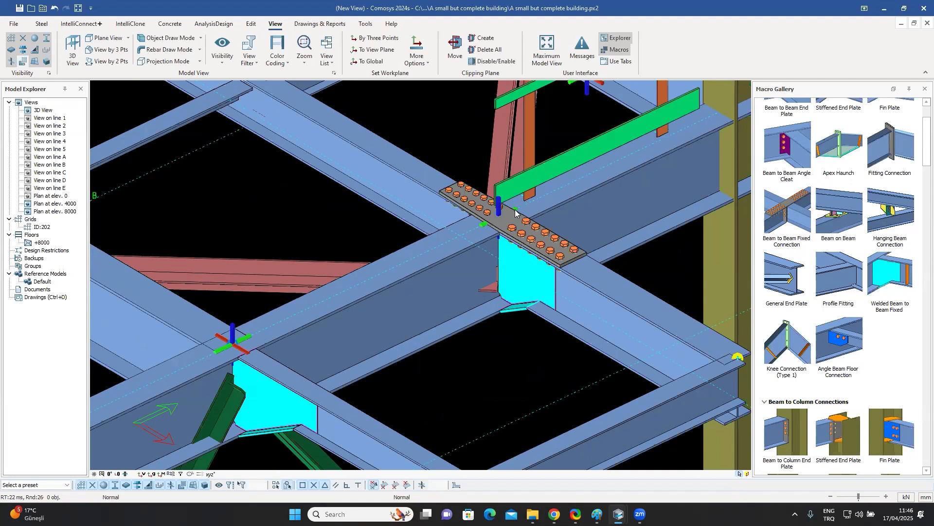
scroll(517, 212, "down", 2)
scroll(516, 213, "down", 2)
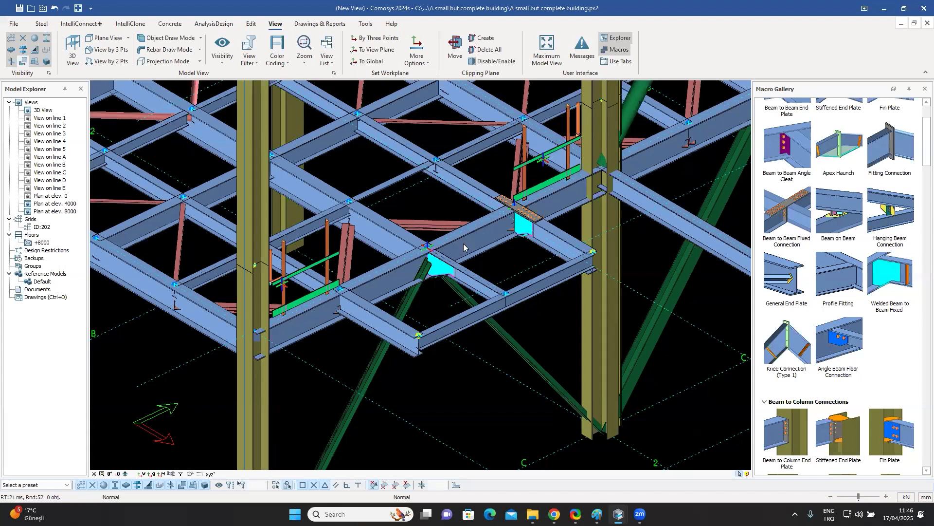
Step: Add a bolted Splice connection between the lower and upper segments of the column at grid B-1
scroll(463, 243, "down", 1)
scroll(499, 267, "down", 1)
middle_click_drag(428, 257, 502, 267)
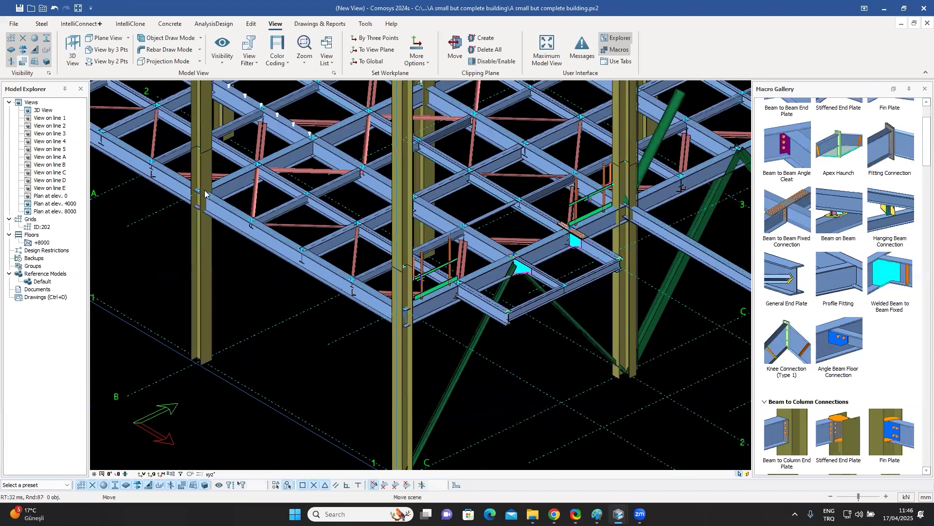
middle_click_drag(221, 186, 277, 213, "shift")
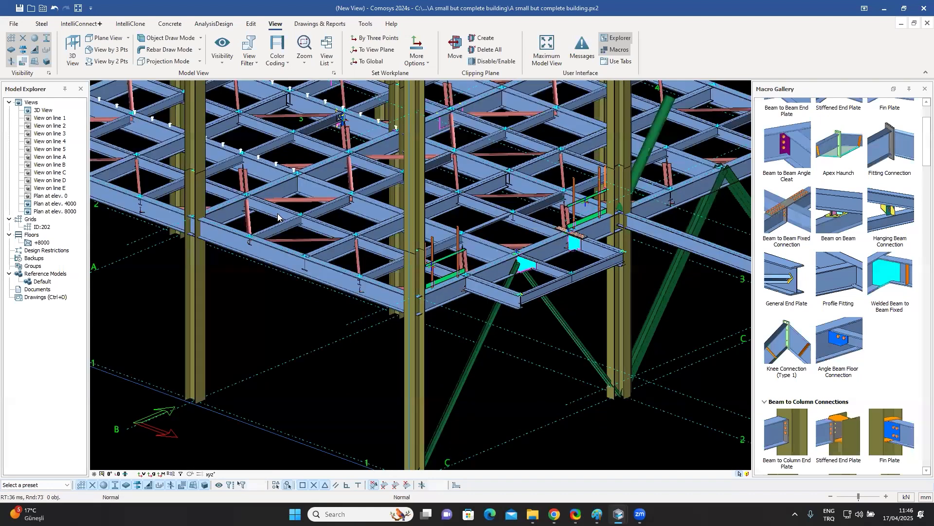
scroll(287, 234, "up", 2)
left_click(245, 166)
left_click(244, 166)
key("Escape")
scroll(825, 275, "down", 3)
scroll(822, 272, "down", 10)
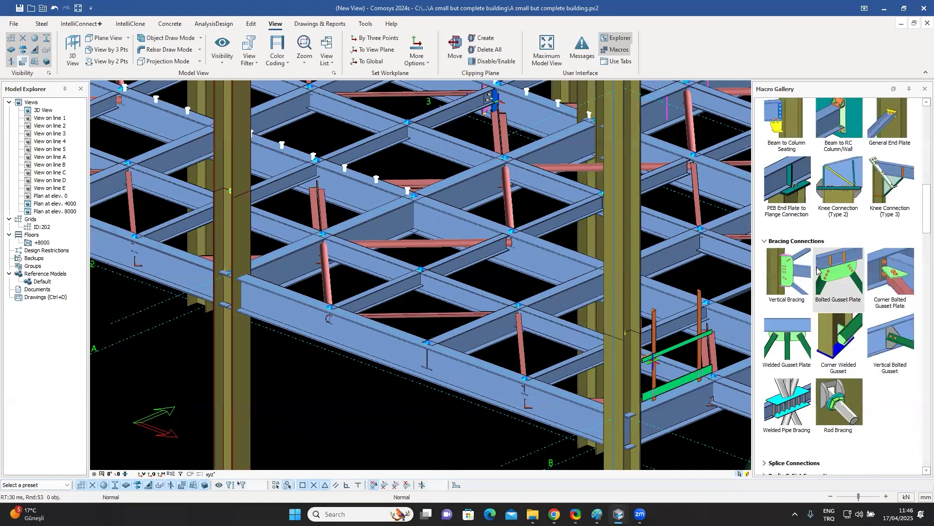
scroll(818, 269, "down", 3)
left_click(784, 265)
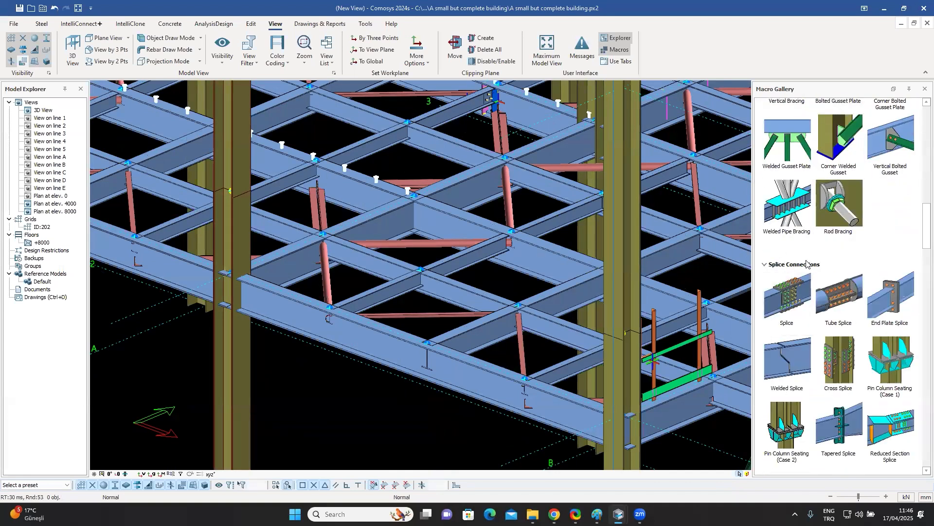
left_click(789, 297)
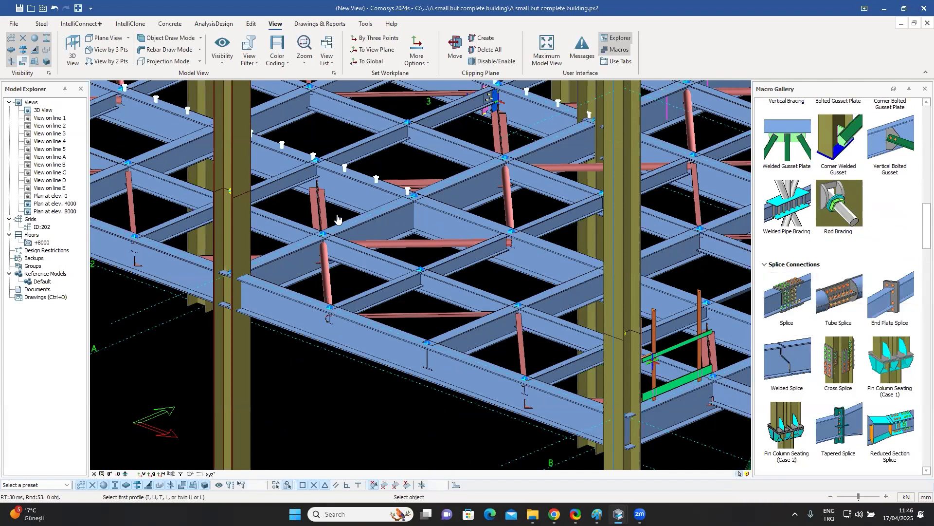
left_click(236, 223)
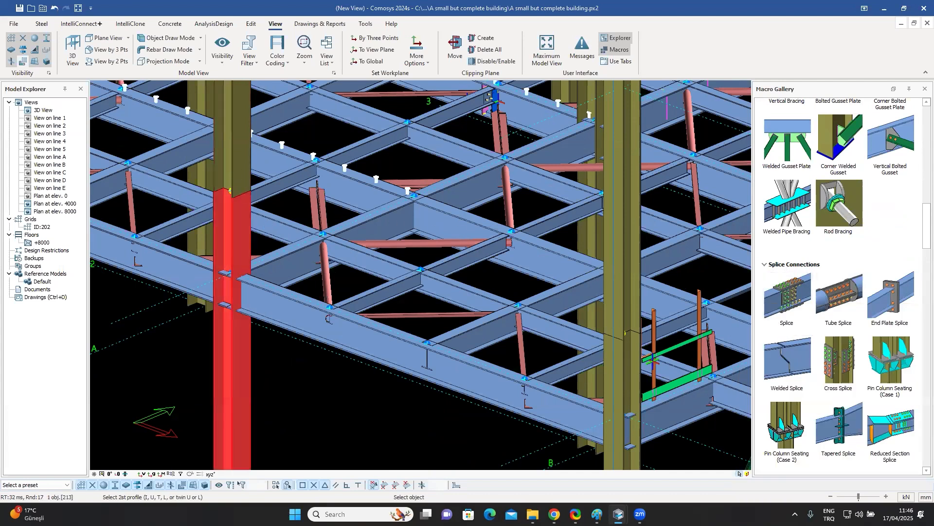
left_click(244, 181)
scroll(256, 193, "up", 5)
key("Escape")
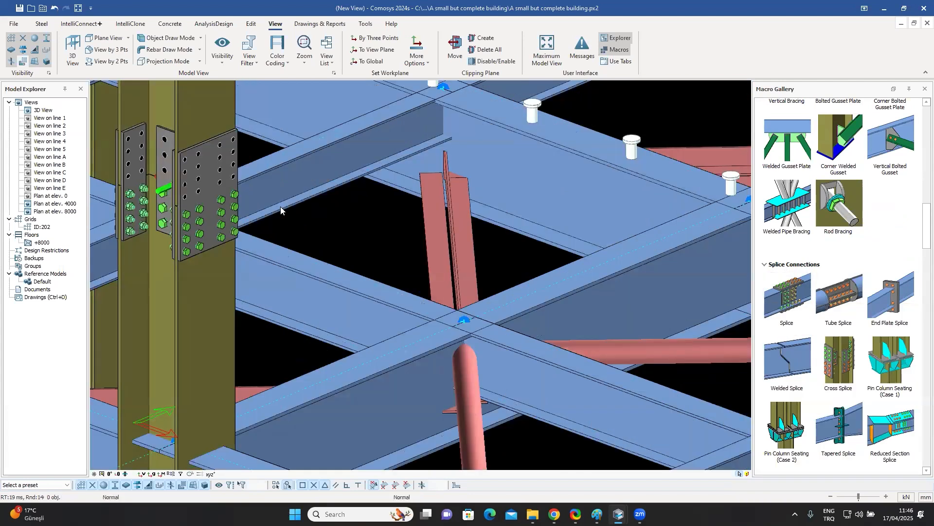
Step: Restore the floor plan view window and maximize the 3D View of the whole building
left_click(915, 23)
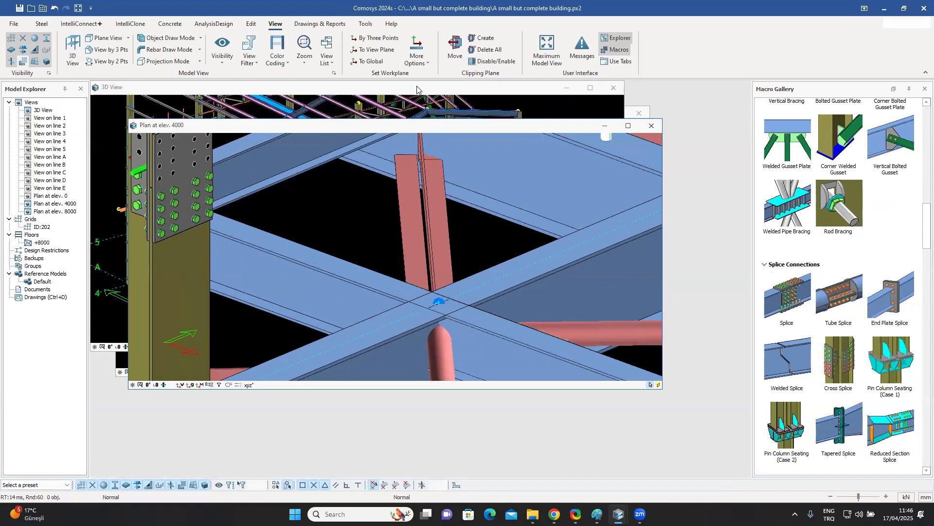
left_click(591, 97)
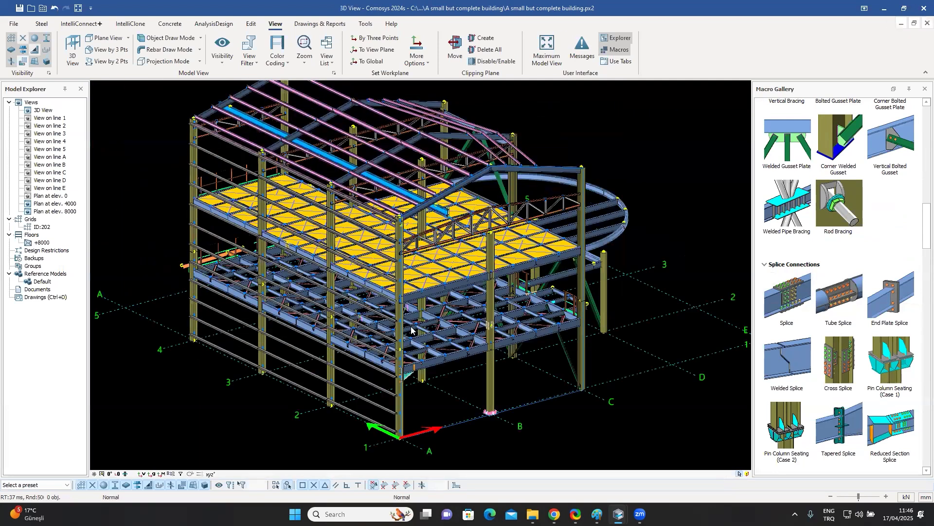
scroll(393, 321, "up", 1)
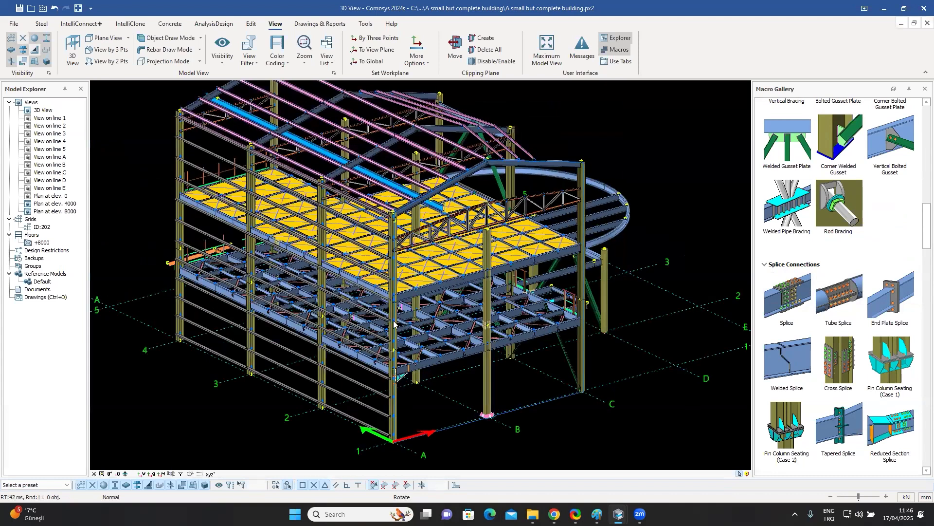
middle_click_drag(471, 333, 464, 328)
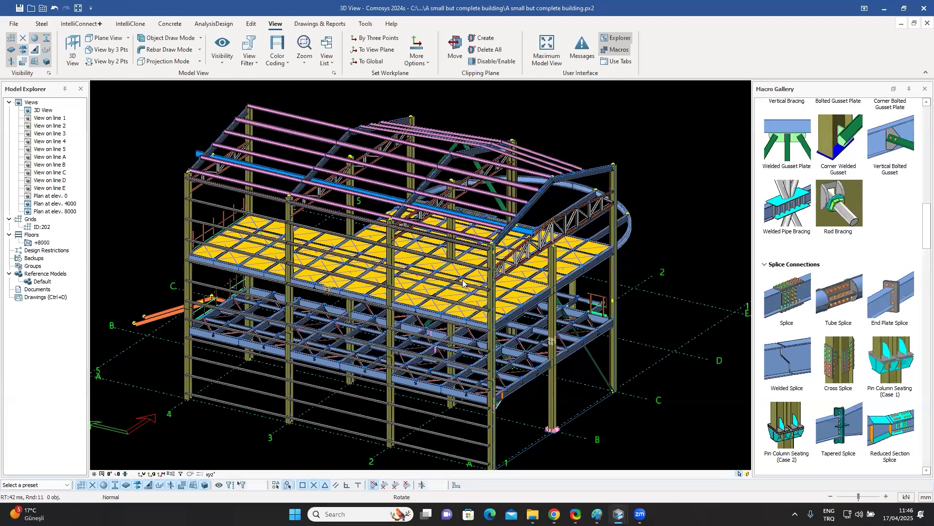
Step: Examine the bolted splice on the grid B-1 column and read the Splice macro's help hints
scroll(459, 250, "up", 7)
left_click(470, 140)
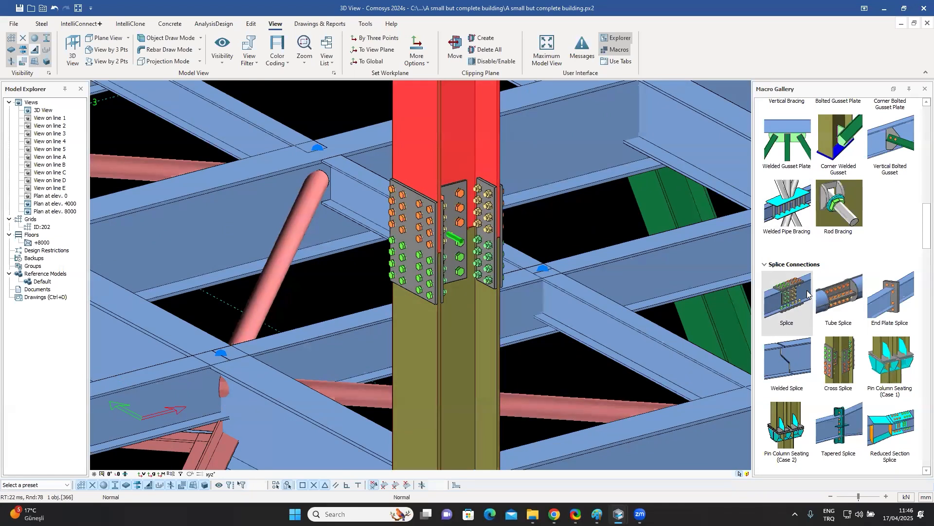
mouse_move(797, 302)
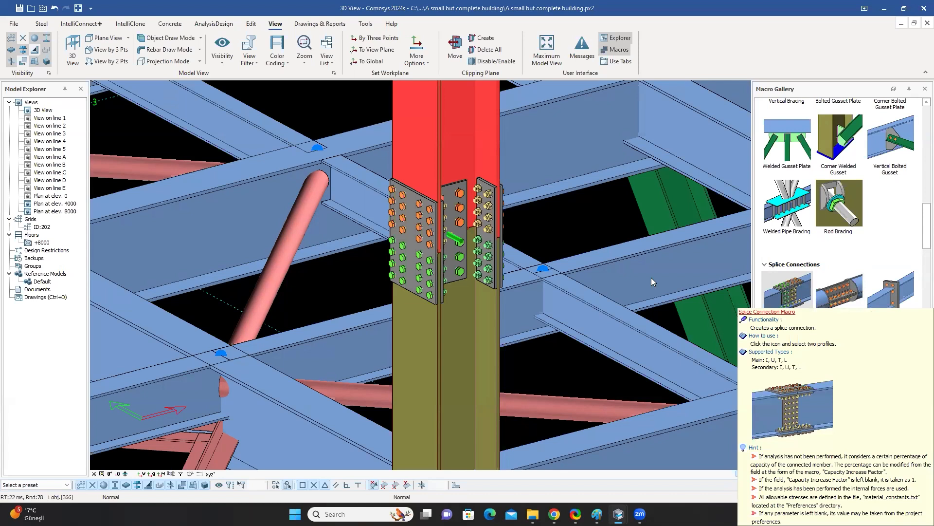
Step: Isolate the lower segment of the cross-shaped column beside the railing, examine its end section, and show all objects again
scroll(493, 222, "down", 3)
scroll(492, 221, "down", 4)
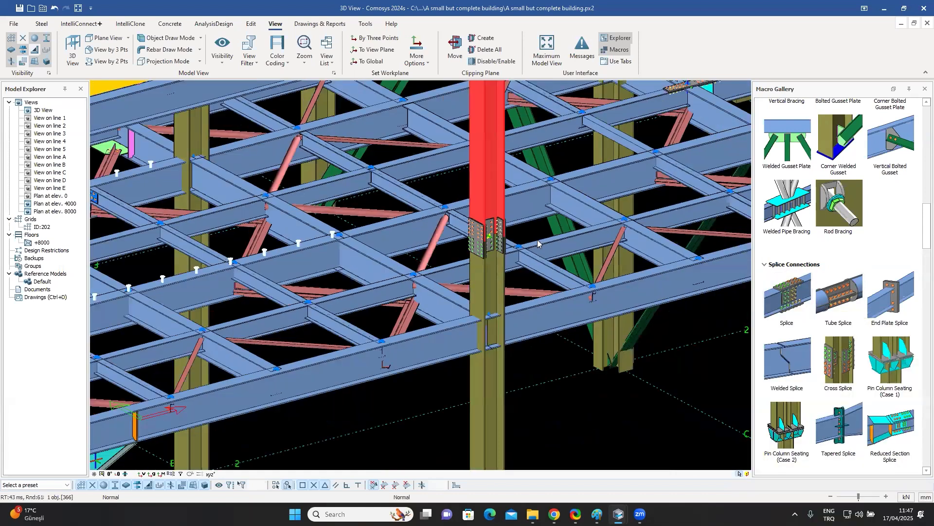
scroll(622, 233, "down", 1)
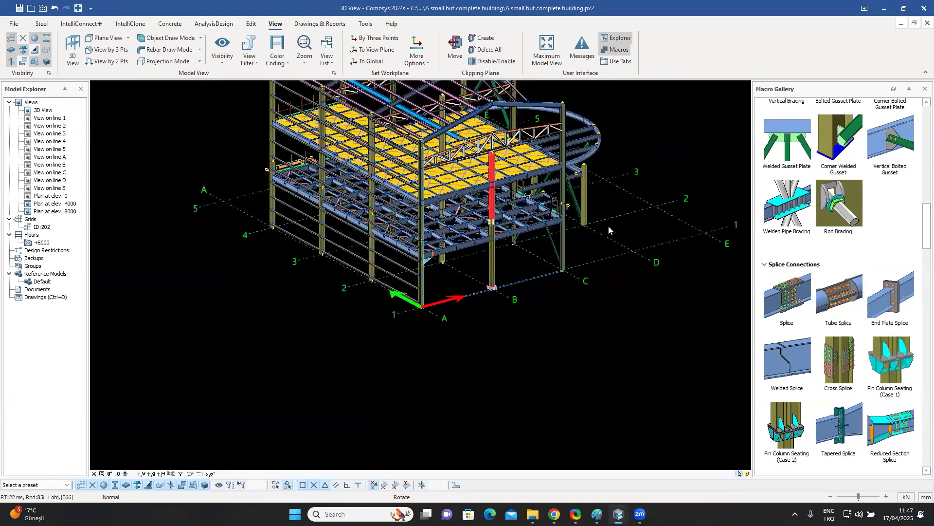
scroll(609, 238, "up", 2)
scroll(571, 251, "up", 4)
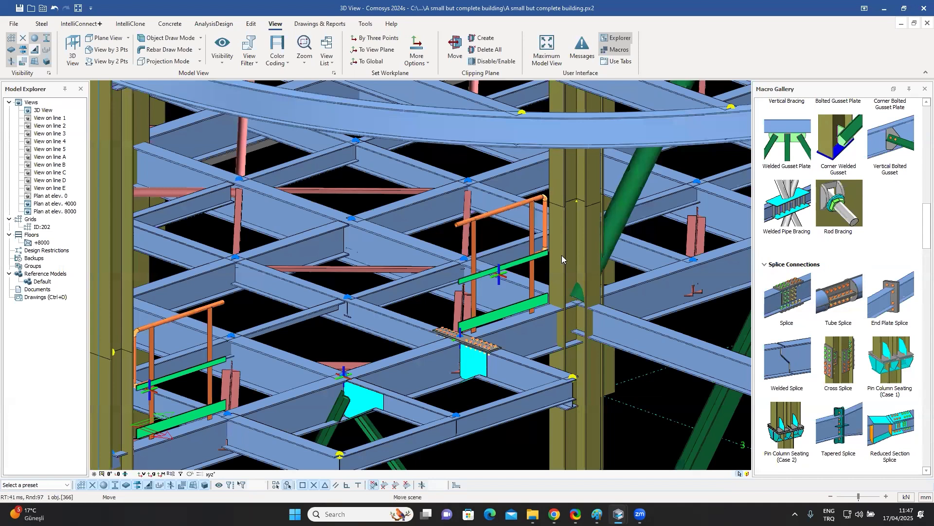
scroll(561, 255, "up", 3)
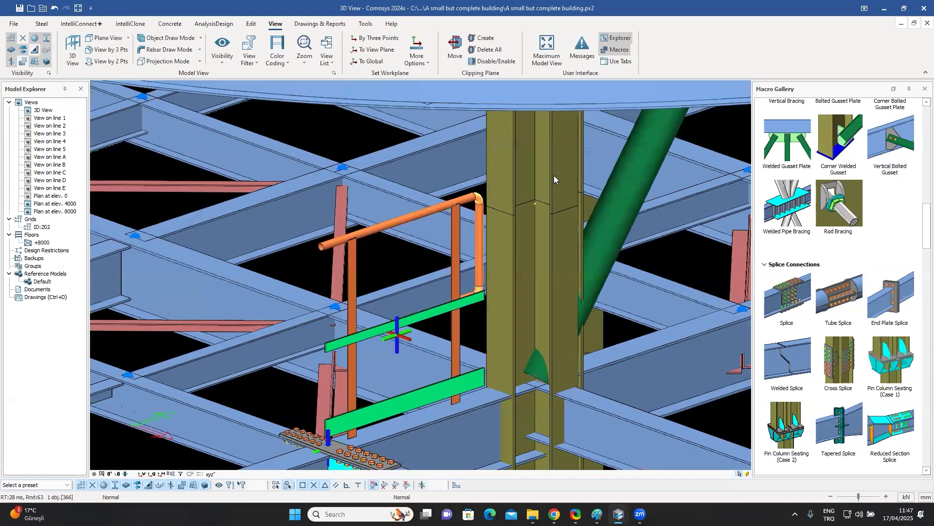
right_click(557, 251)
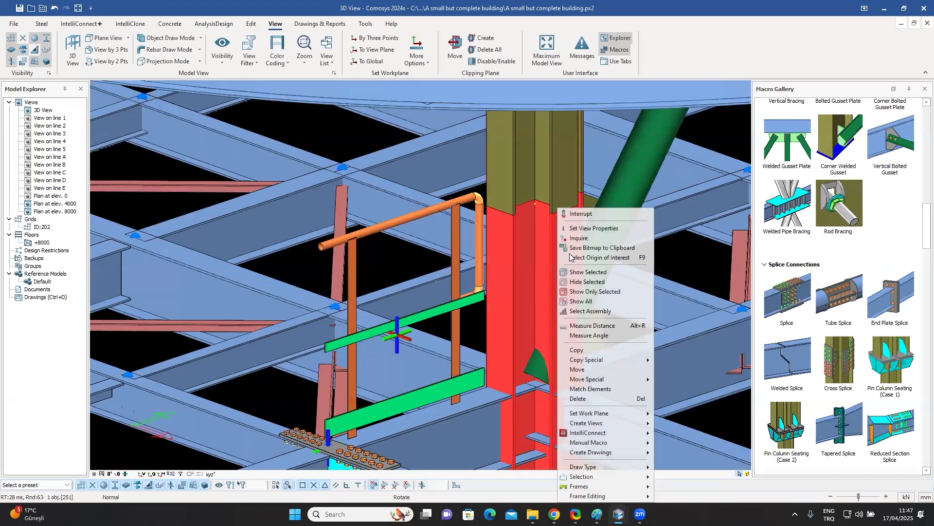
left_click(592, 291)
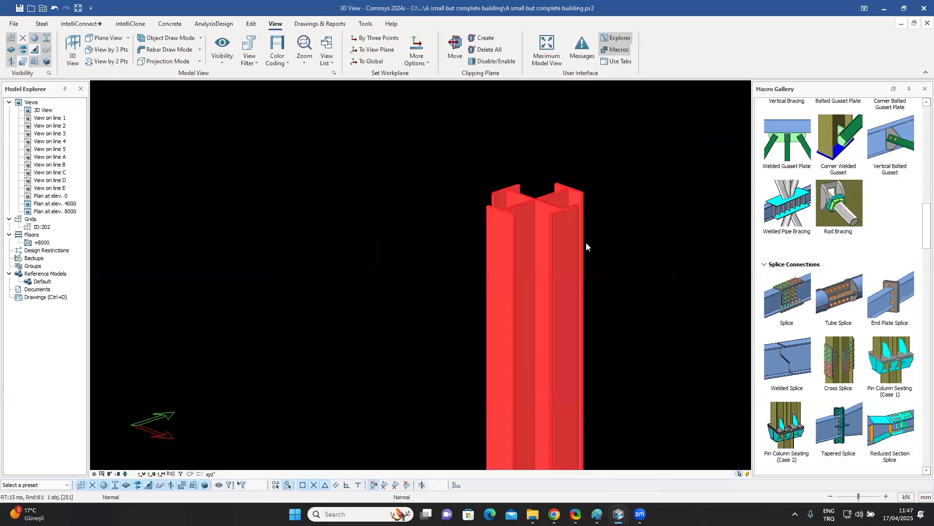
left_click(608, 215)
scroll(555, 206, "up", 3)
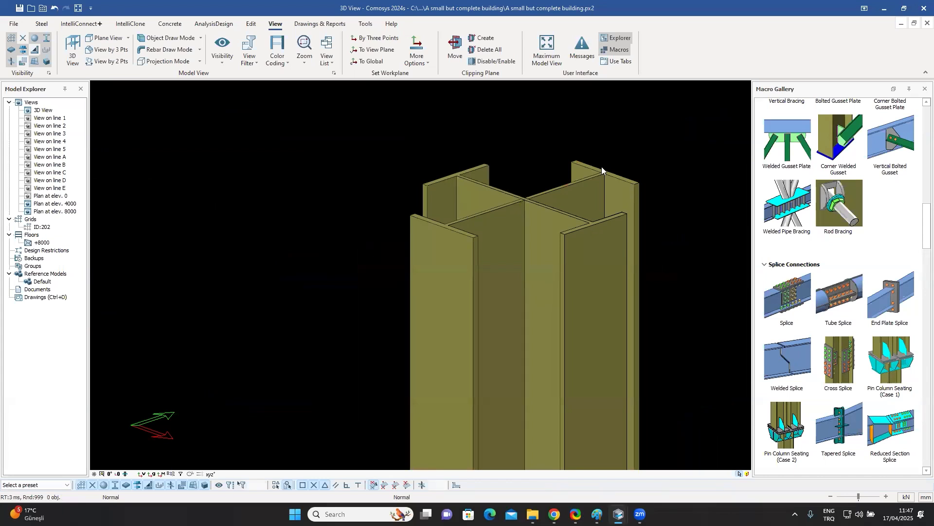
right_click(496, 133)
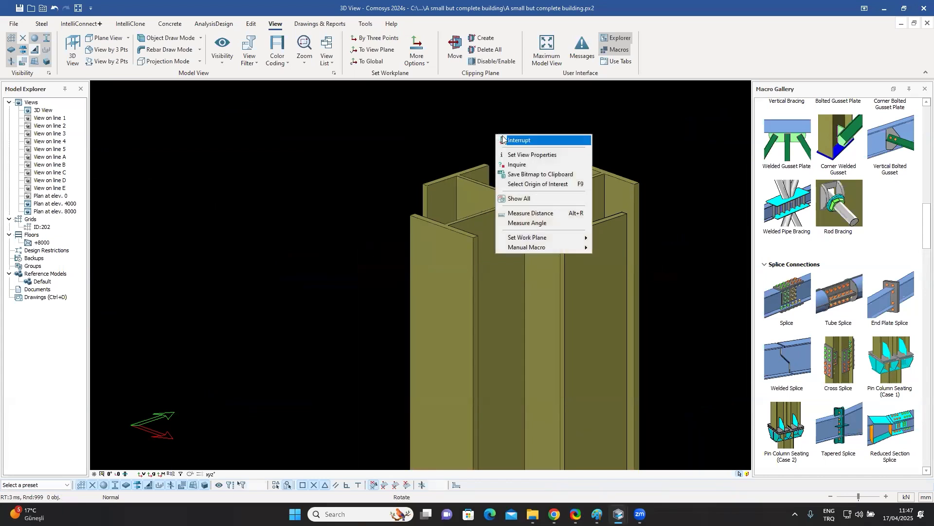
left_click(516, 199)
Step: Apply the Cross Splice macro at the joint between the cross-shaped column's segments beside the railing
scroll(513, 222, "down", 5)
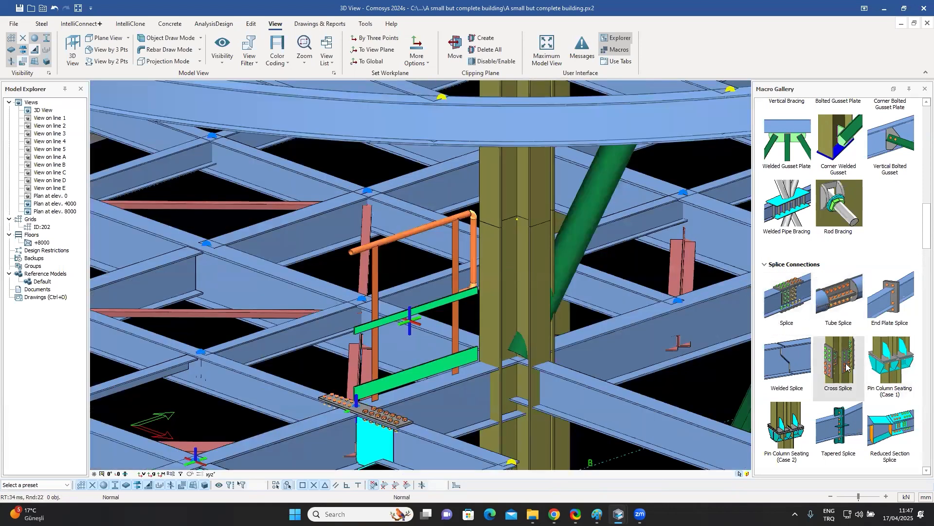
left_click(845, 366)
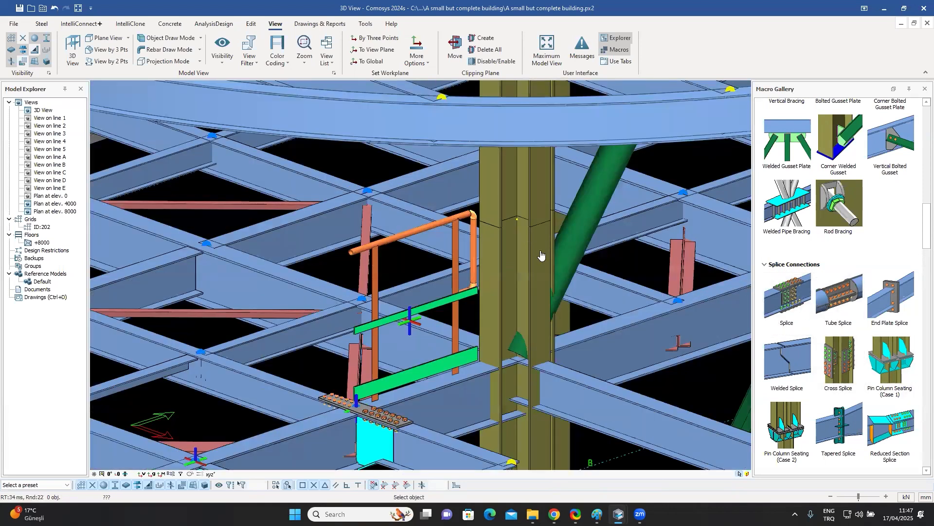
left_click(538, 189)
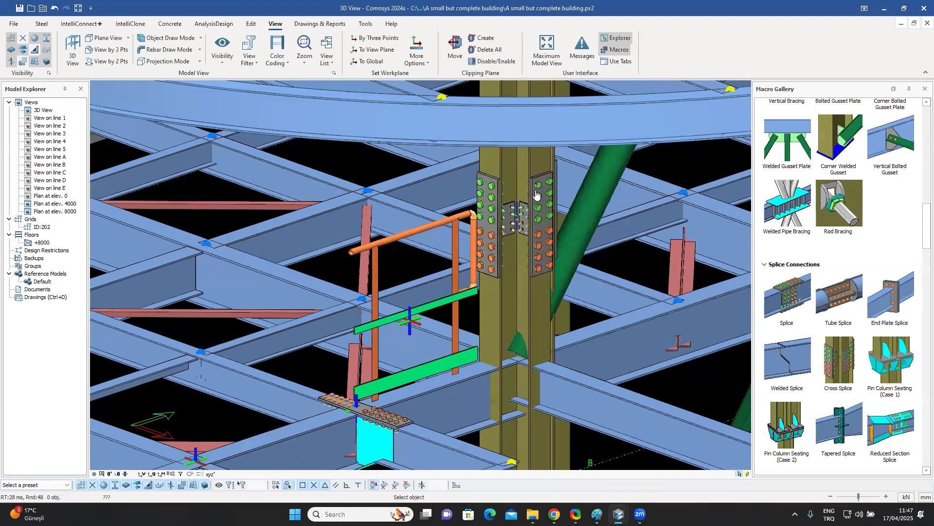
scroll(539, 200, "up", 4)
right_click(539, 200)
key("Escape")
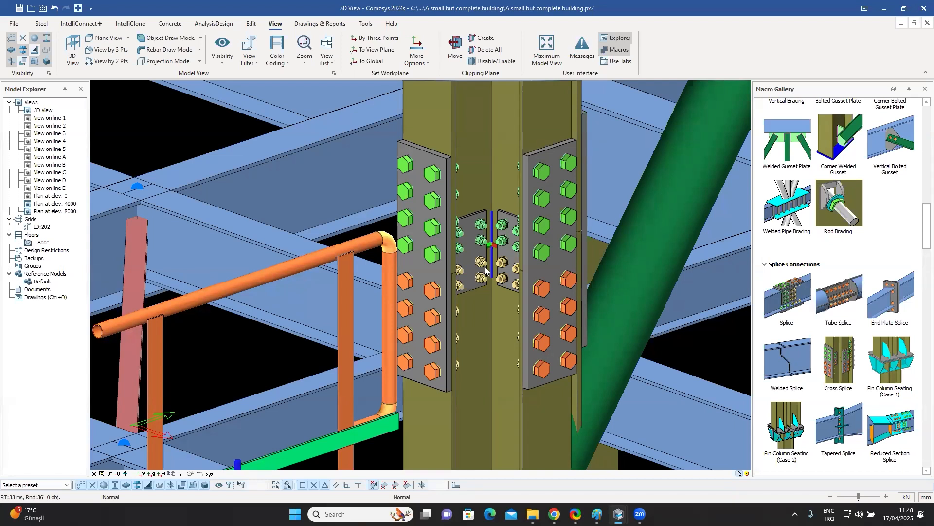
Step: Try the Tube Splice macro between the lower and upper segments of the green diagonal tube brace, and undo it
scroll(474, 249, "down", 5)
scroll(548, 237, "down", 8)
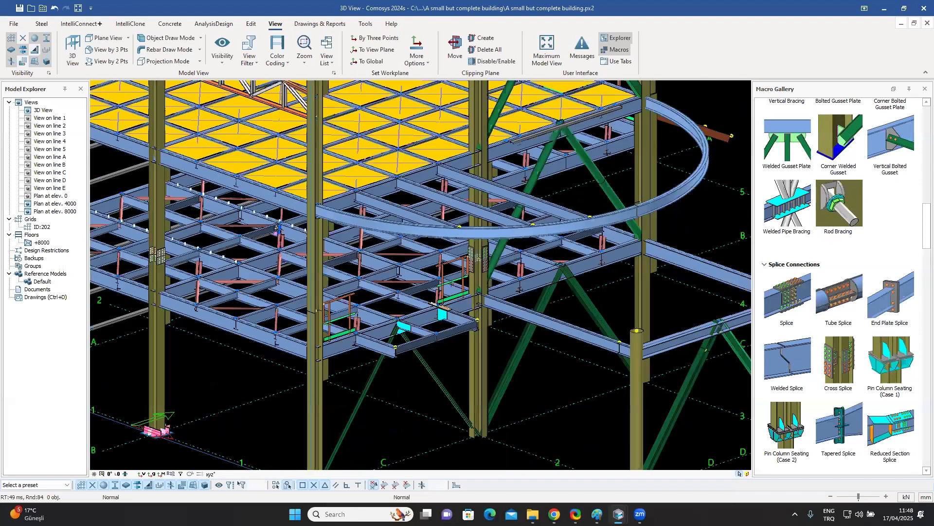
middle_click_drag(550, 210, 559, 244)
scroll(555, 216, "up", 5)
left_click(555, 217)
left_click(555, 216)
key("Escape")
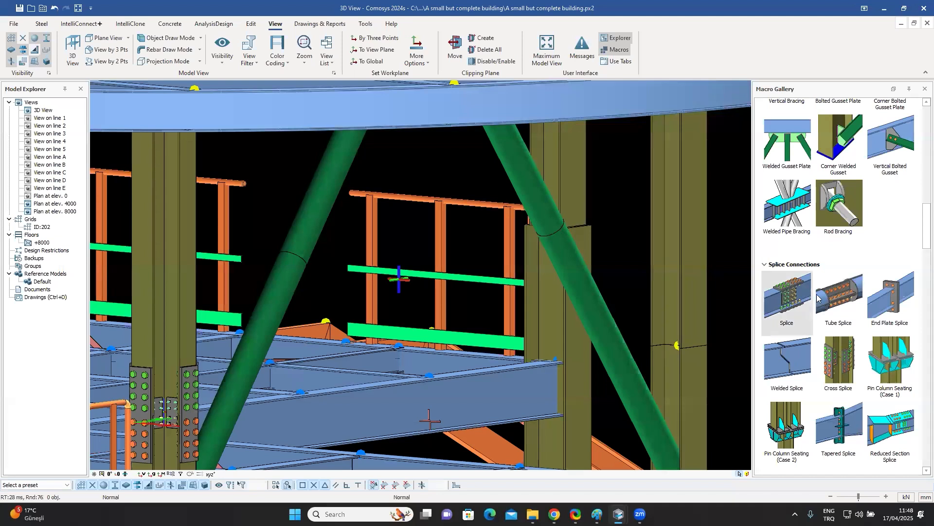
left_click(843, 299)
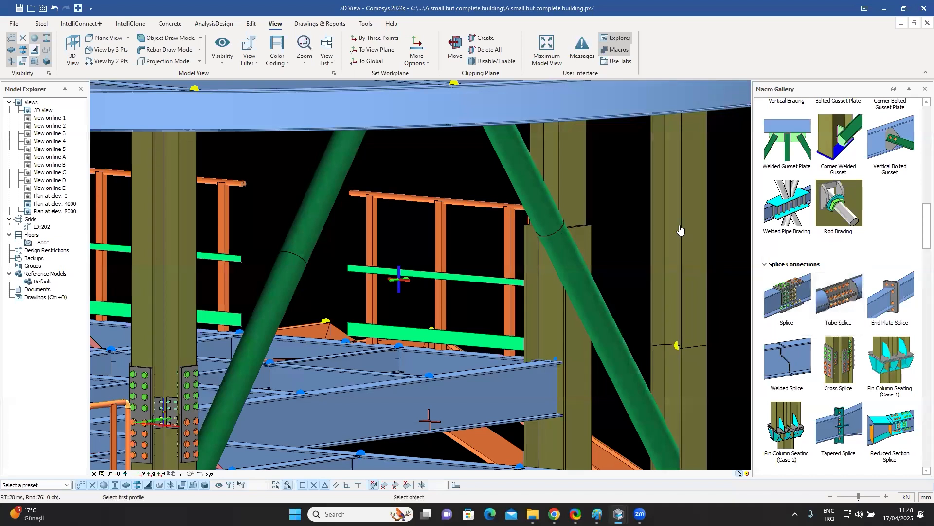
left_click(567, 266)
left_click(544, 215)
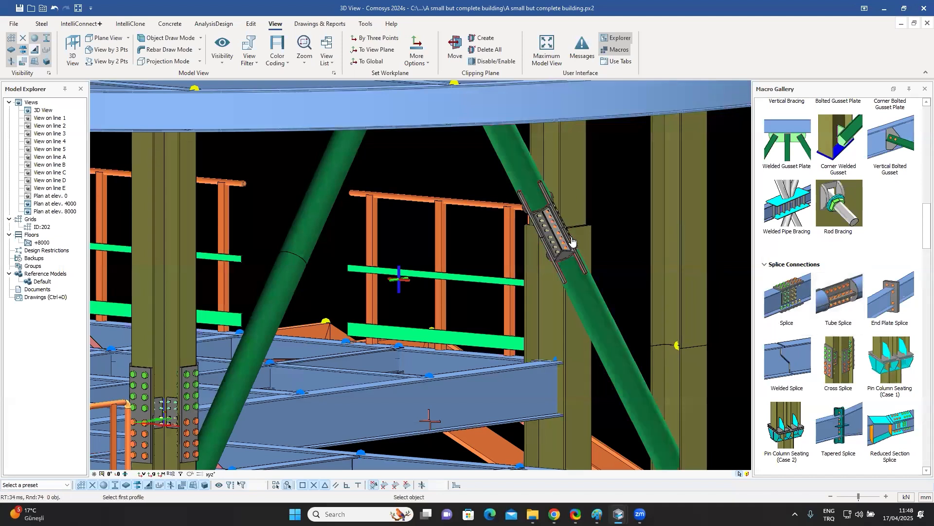
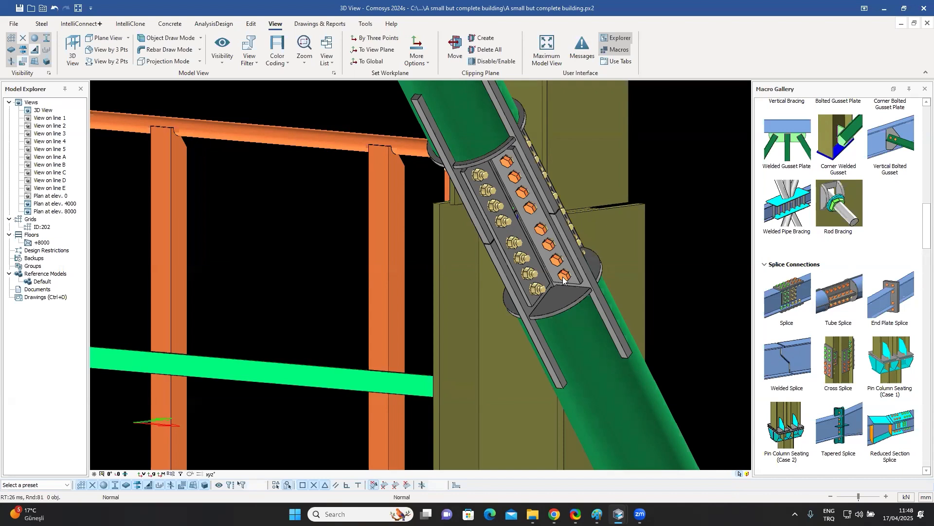
key("ctrl+z")
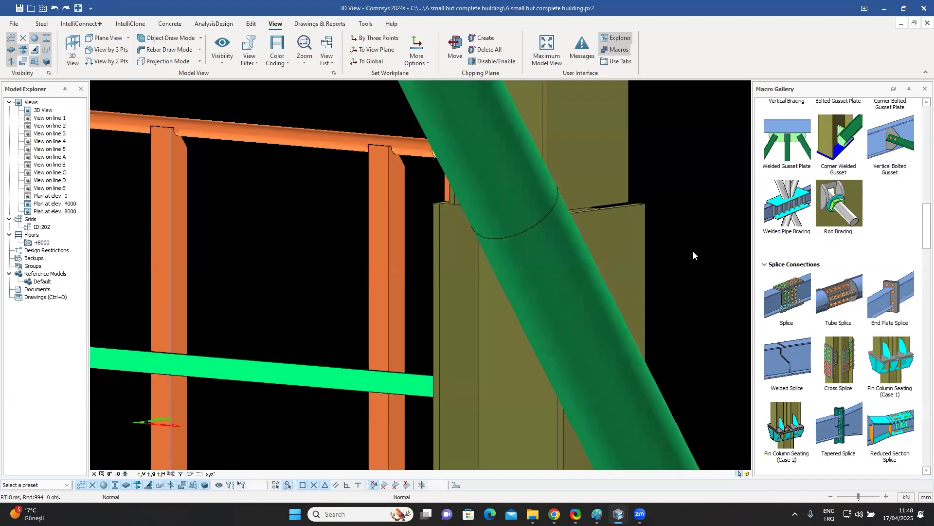
Step: Add an End Plate Splice joining the lower and upper segments of the green diagonal tube brace
left_click(886, 304)
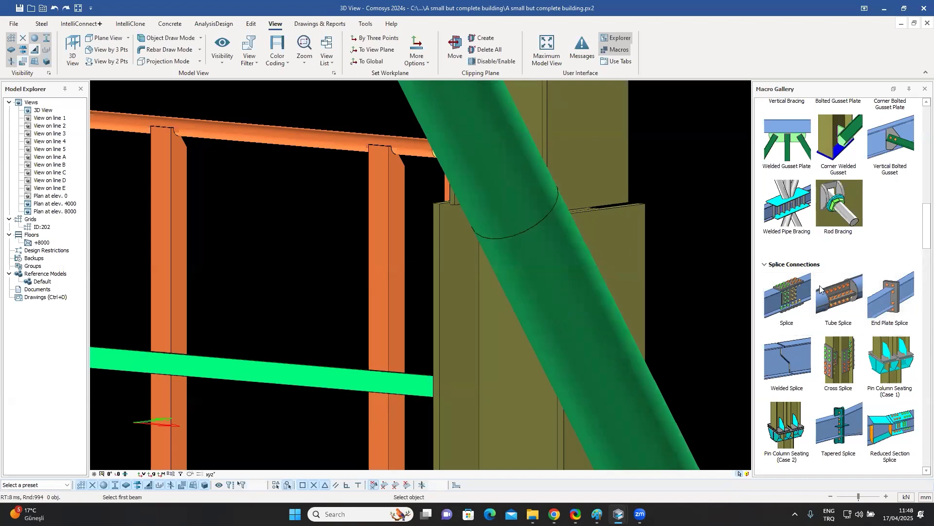
left_click(566, 266)
left_click(523, 190)
right_click(529, 181)
left_click(543, 192)
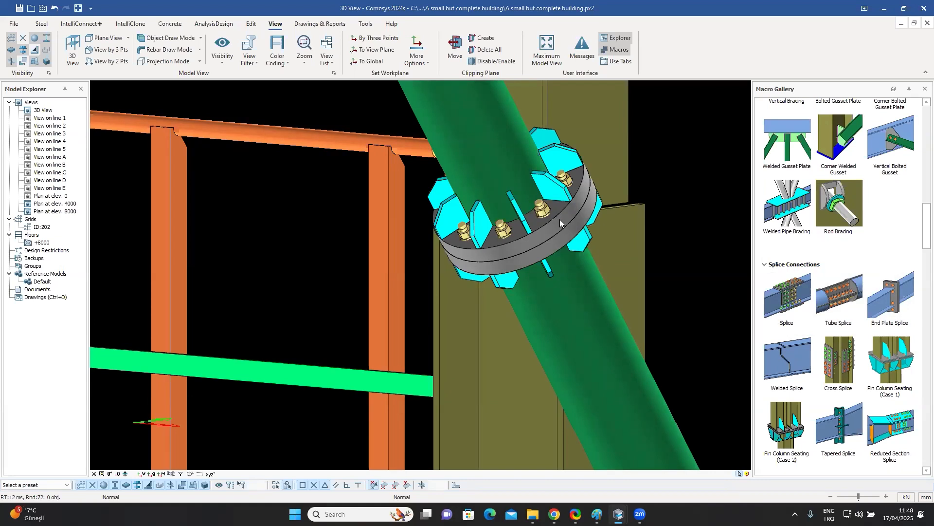
scroll(560, 219, "down", 5)
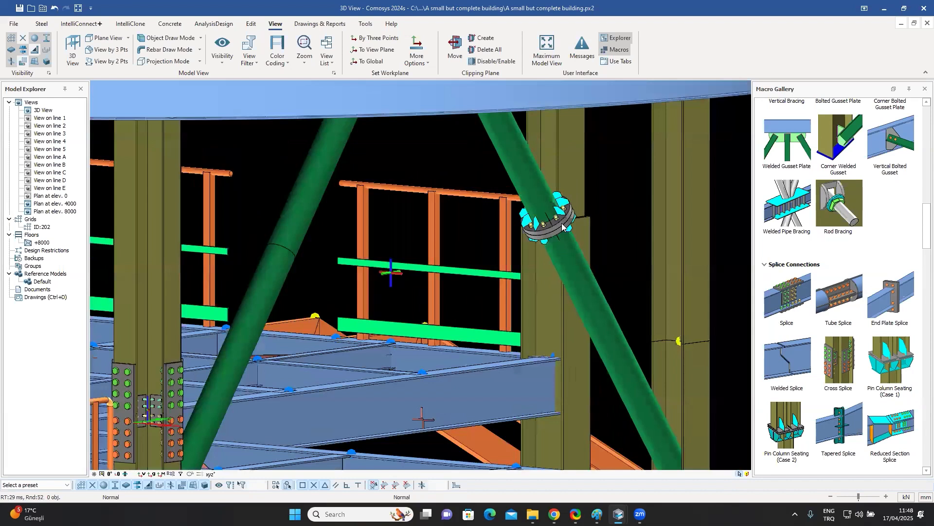
scroll(563, 223, "down", 4)
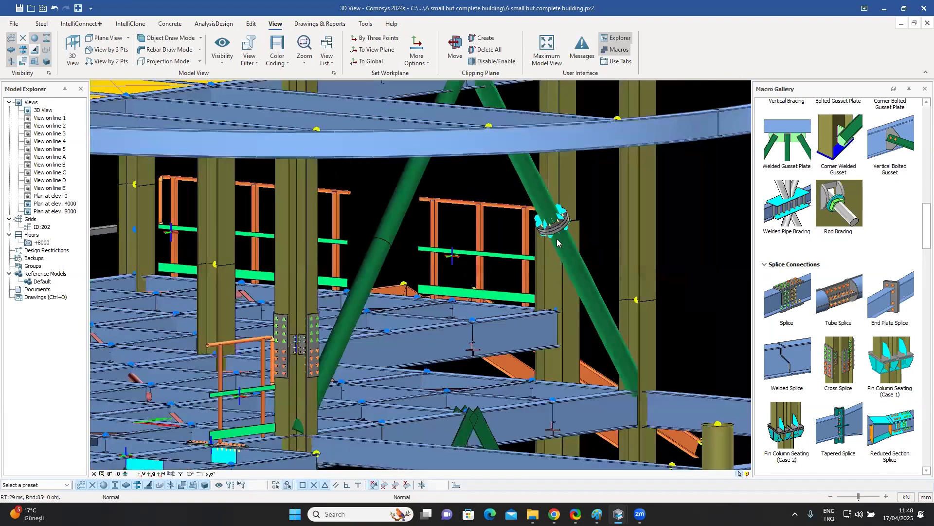
Step: Check the profile properties of the lower and upper column segments where the orange stair stringer meets the railing
scroll(557, 224, "down", 5)
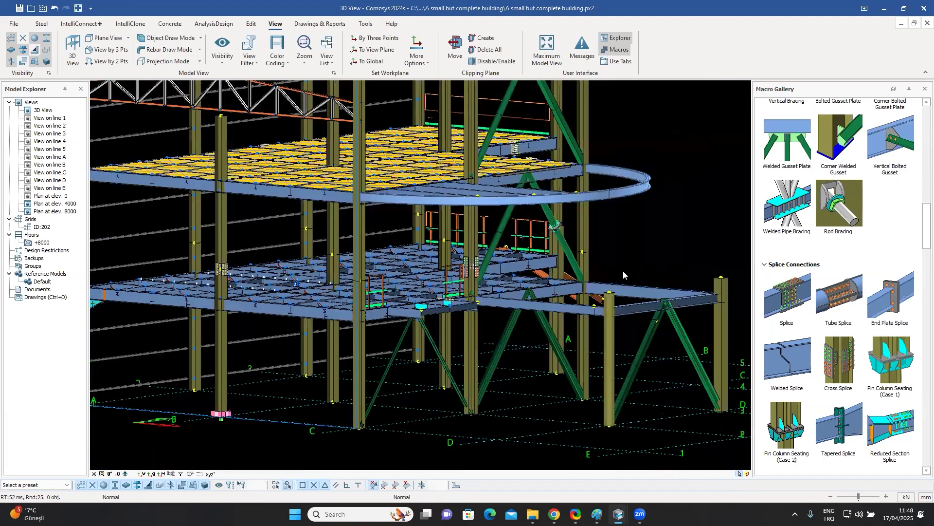
scroll(505, 237, "up", 10)
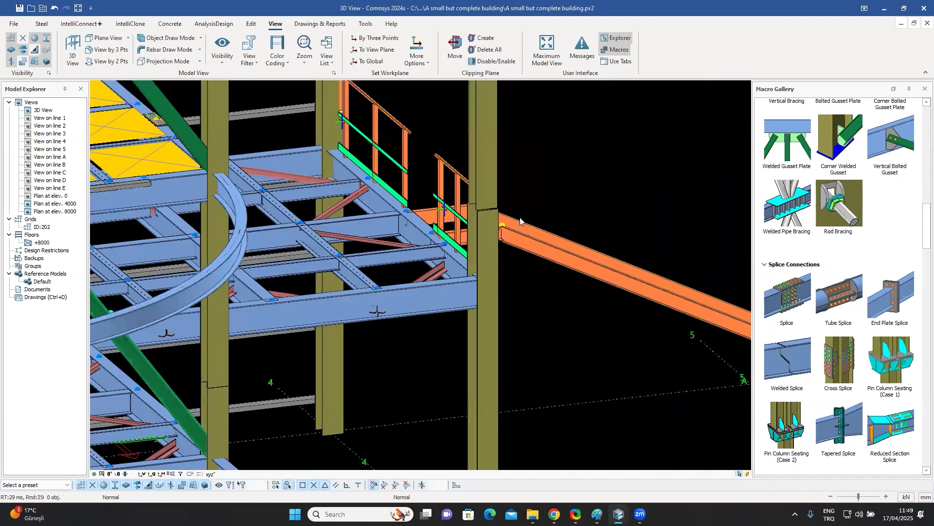
double_click(473, 248)
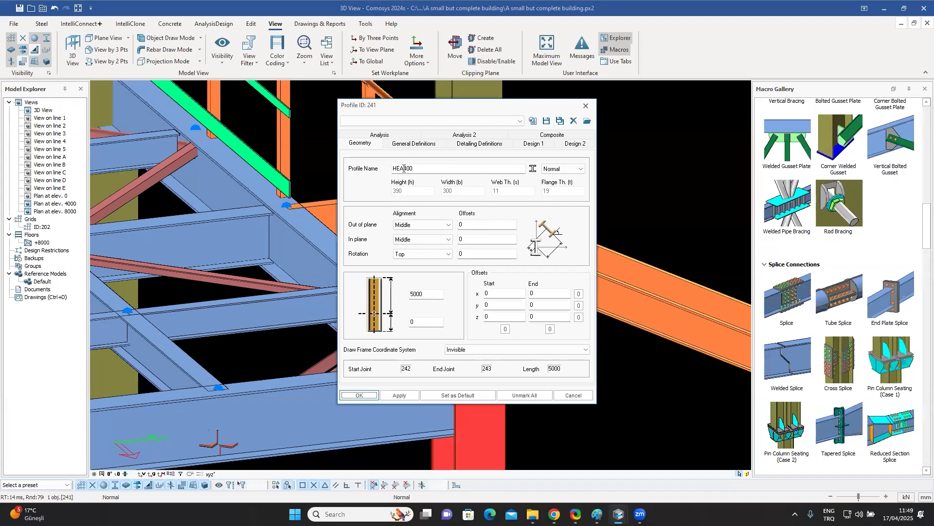
left_click(586, 106)
double_click(478, 140)
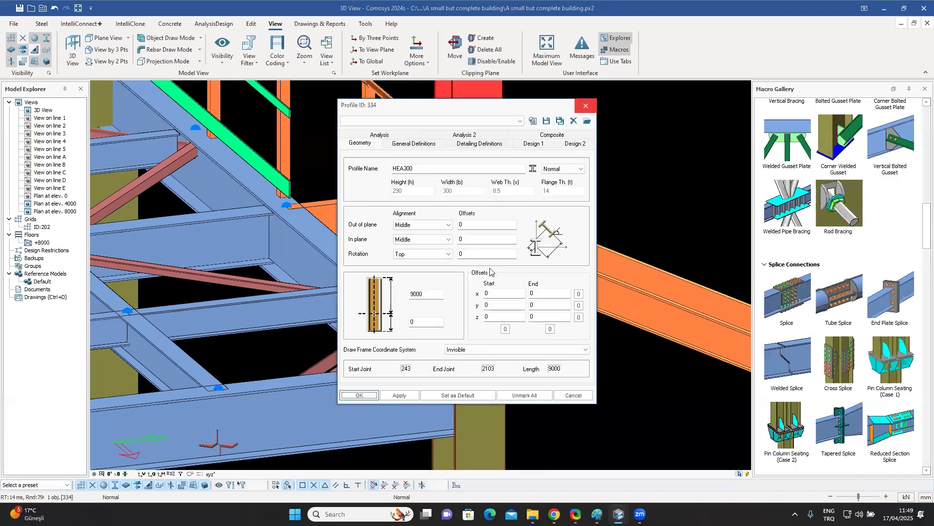
left_click(583, 107)
Step: Change the profile of the lower column segment beside the orange stair stringer to HEA500
double_click(471, 273)
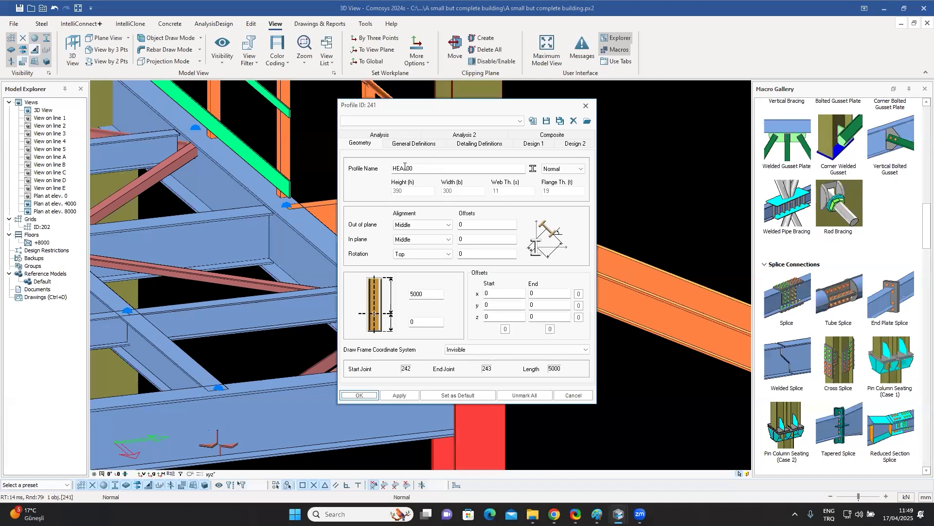
left_click(403, 168)
key("BackSpace")
type("5")
key("Return")
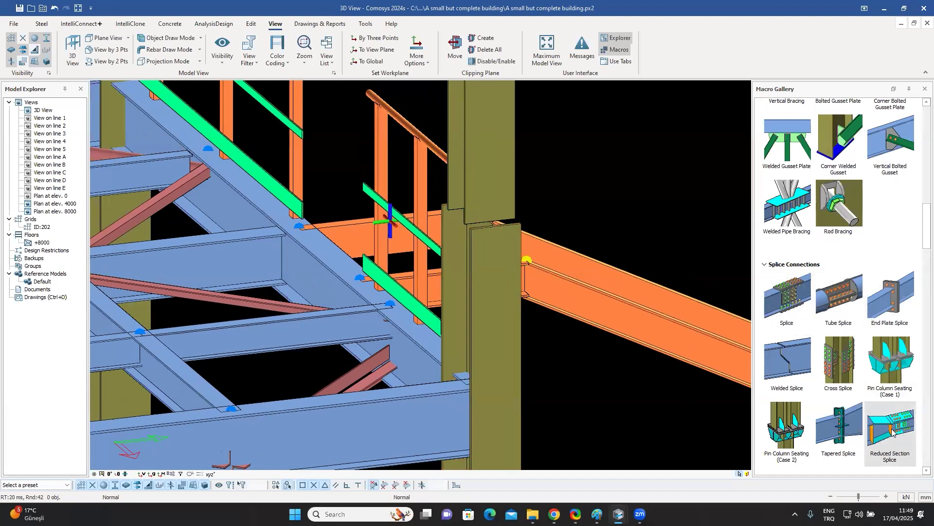
Step: Add a Reduced Section Splice between the HEA500 lower column segment and the smaller upper segment
left_click(498, 252)
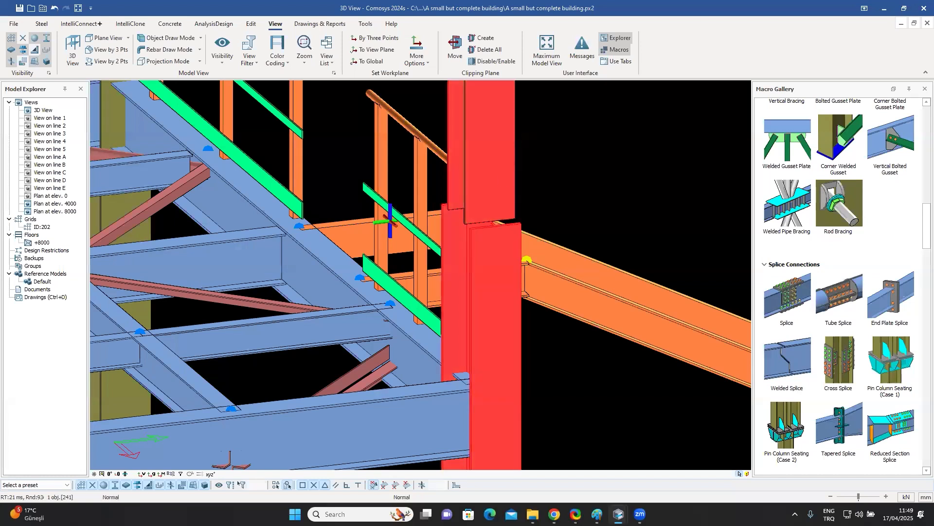
left_click(500, 177)
left_click(515, 208)
middle_click_drag(500, 191, 512, 349)
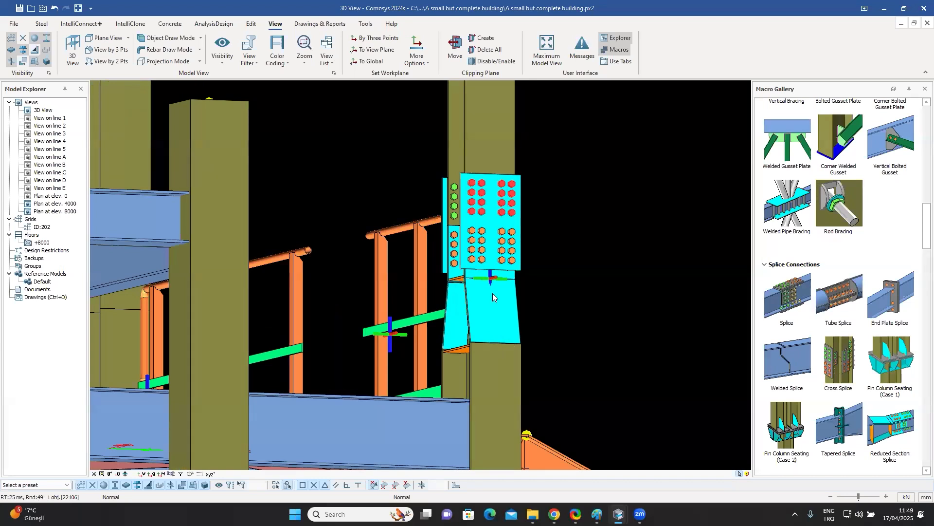
Step: Add a Welded Gusset Plate on the end truss's top chord, joining the first vertical and its adjacent descending diagonal
scroll(544, 295, "down", 5)
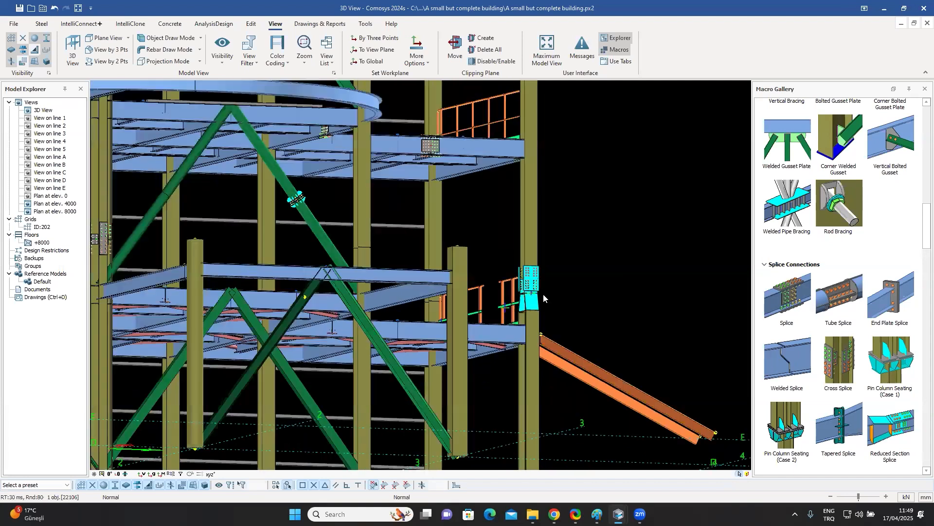
scroll(526, 295, "down", 8)
middle_click_drag(432, 292, 425, 248)
scroll(417, 242, "up", 5)
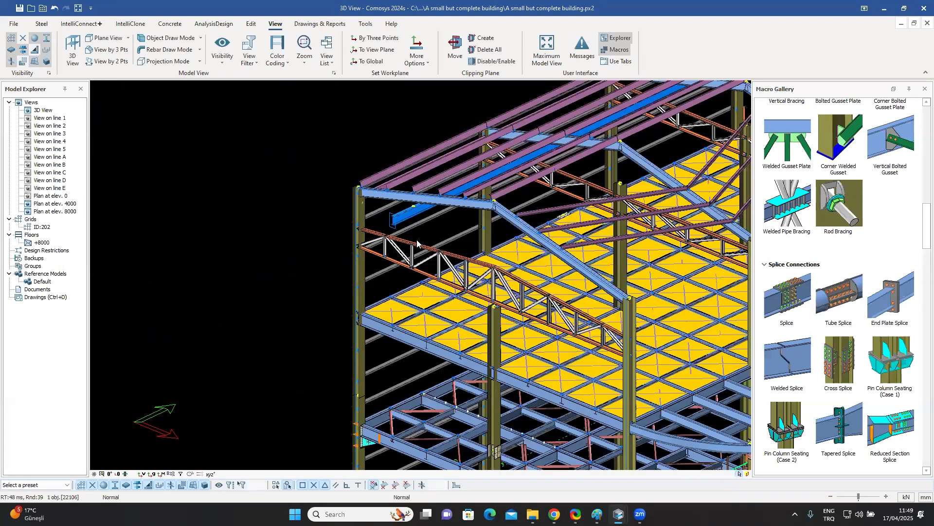
scroll(417, 242, "up", 3)
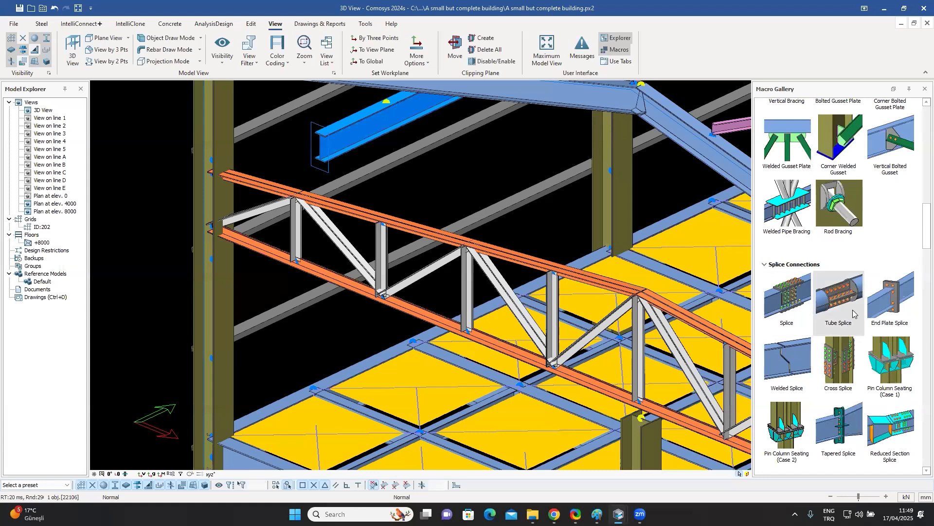
scroll(853, 313, "up", 5)
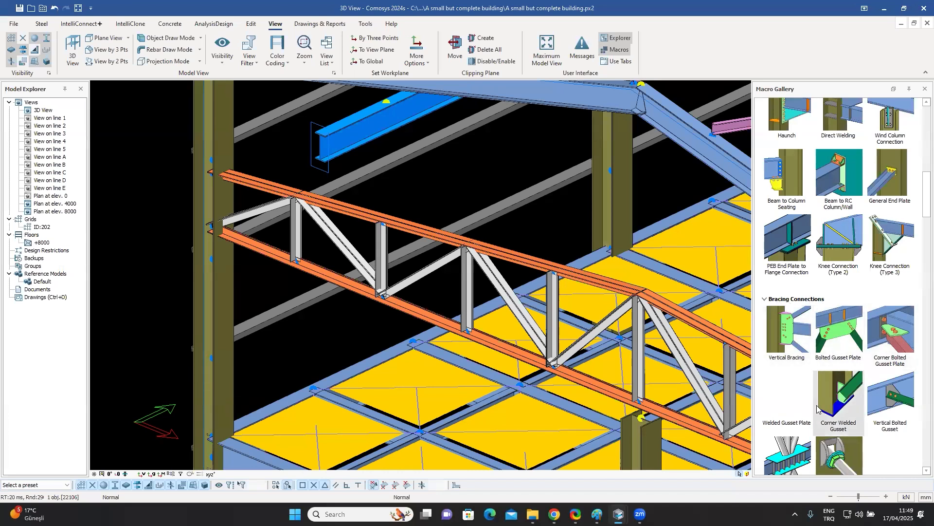
left_click(789, 397)
scroll(426, 232, "up", 2)
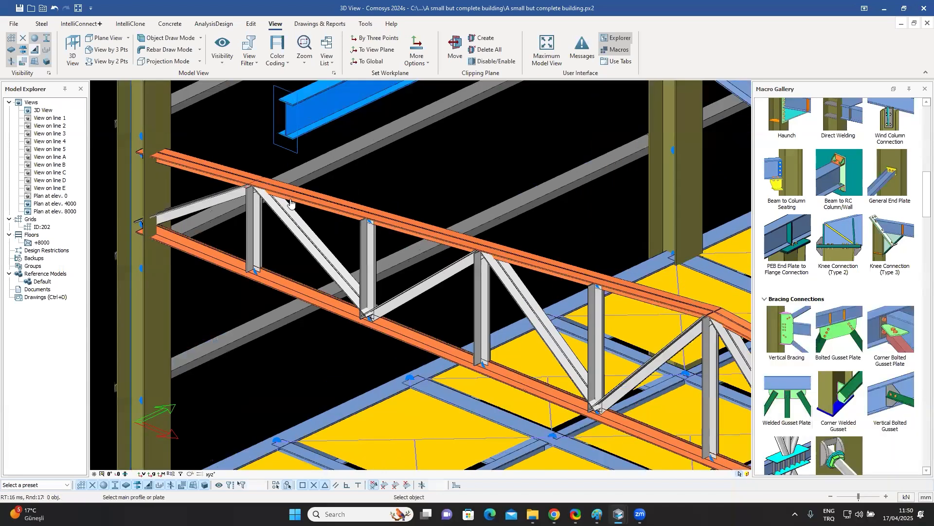
left_click(291, 197)
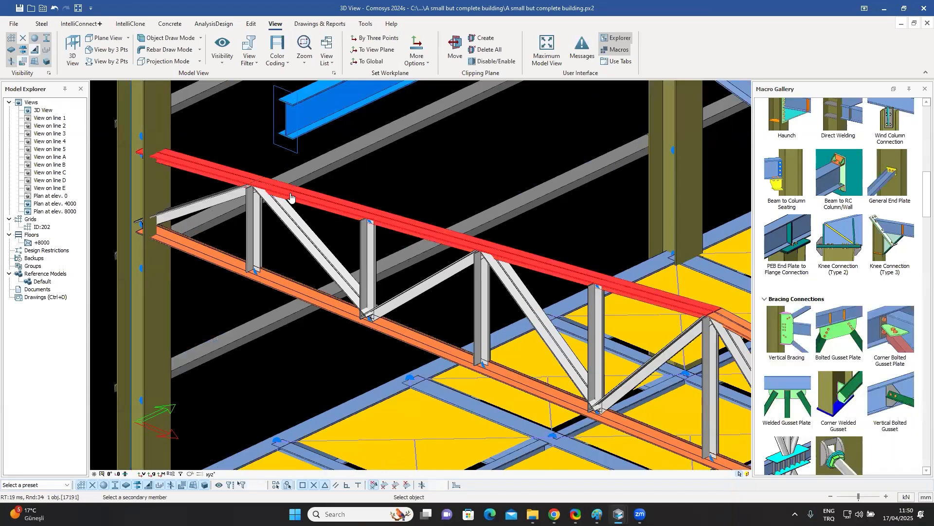
left_click(247, 214)
left_click(288, 219)
right_click(288, 220)
scroll(271, 197, "up", 5)
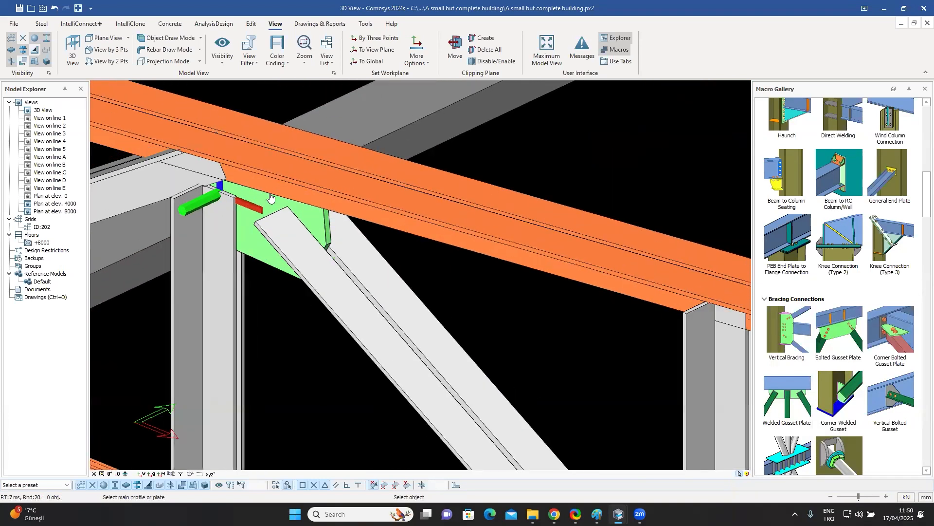
Step: Add a Welded Gusset Plate on the truss's bottom chord, joining the second vertical and the two diagonals meeting there
scroll(271, 196, "down", 6)
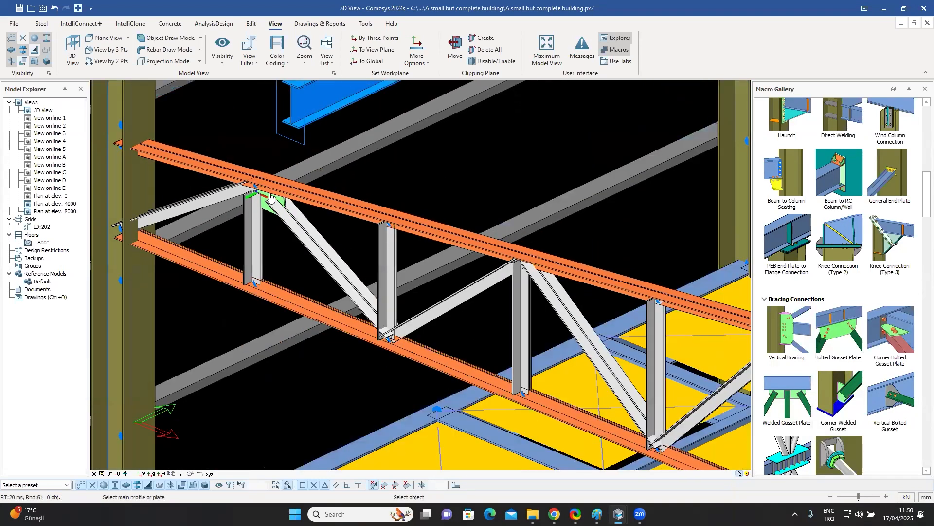
left_click(411, 347)
left_click(392, 295)
left_click(353, 305)
left_click(411, 326)
right_click(413, 327)
key("Escape")
Step: Add a Bolted Gusset Plate at the bottom chord's next joint, connecting the vertical and both diagonals beside the apex
middle_click_drag(513, 339, 368, 221)
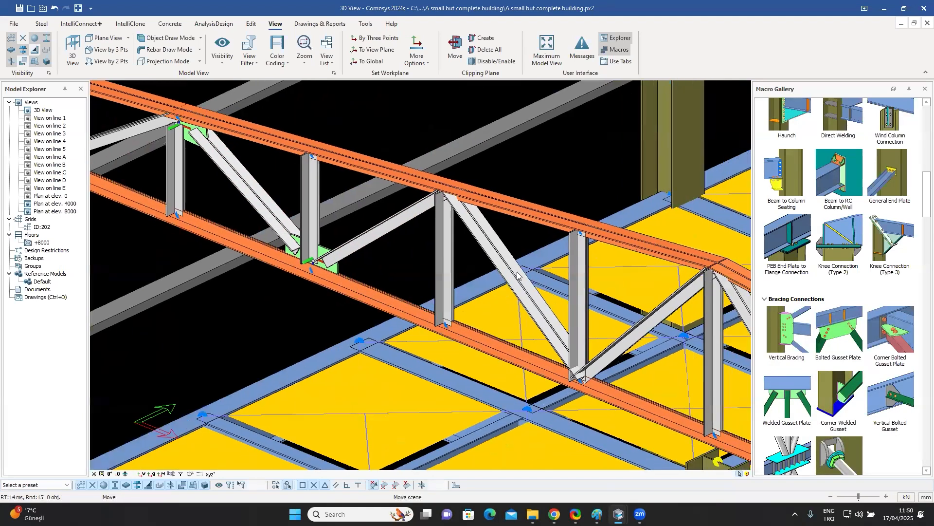
left_click(852, 336)
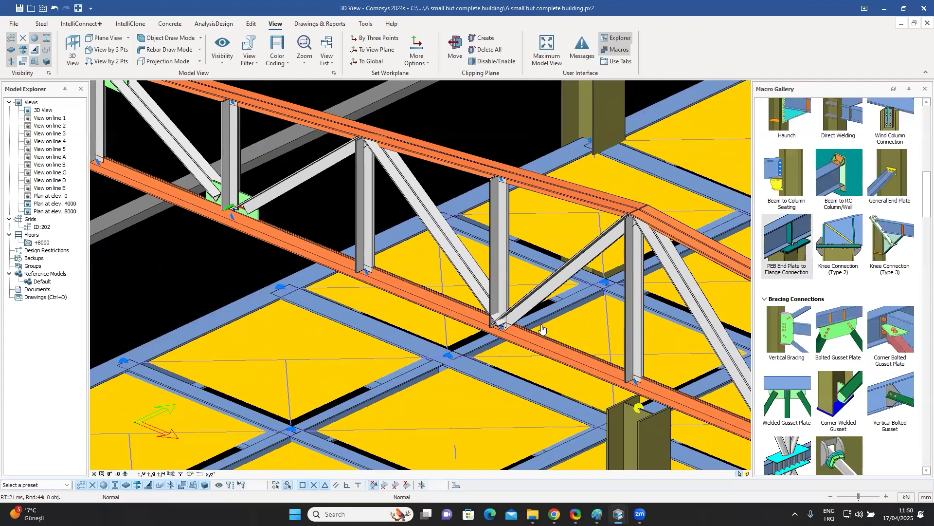
left_click(464, 313)
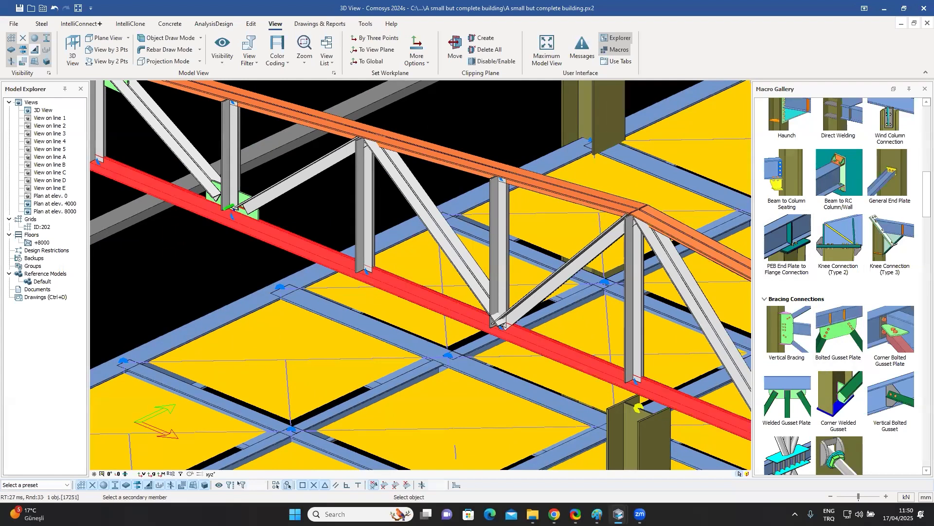
left_click(501, 294)
left_click(488, 305)
left_click(529, 308)
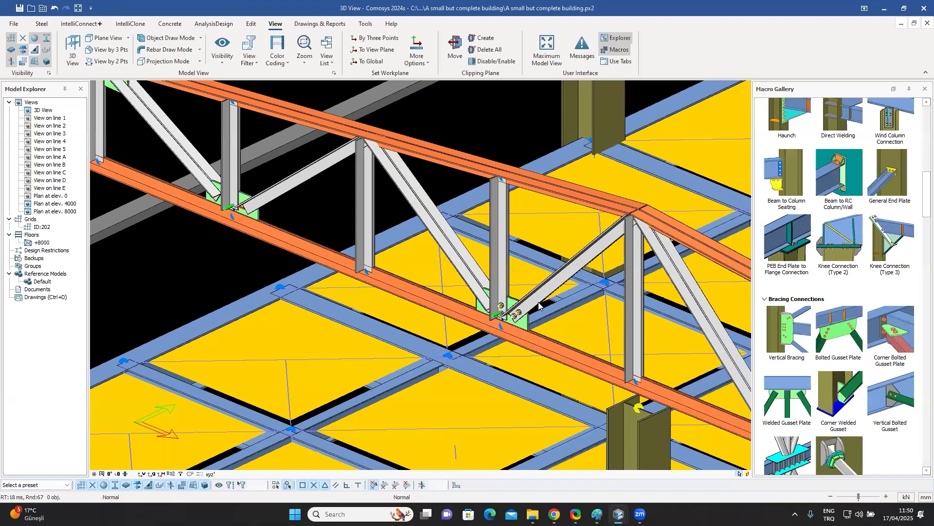
Step: Add an Apex Truss Gusset at the truss peak, connecting both top chords with the central vertical and its two diagonals
middle_click_drag(543, 300, 594, 280)
scroll(559, 277, "down", 3)
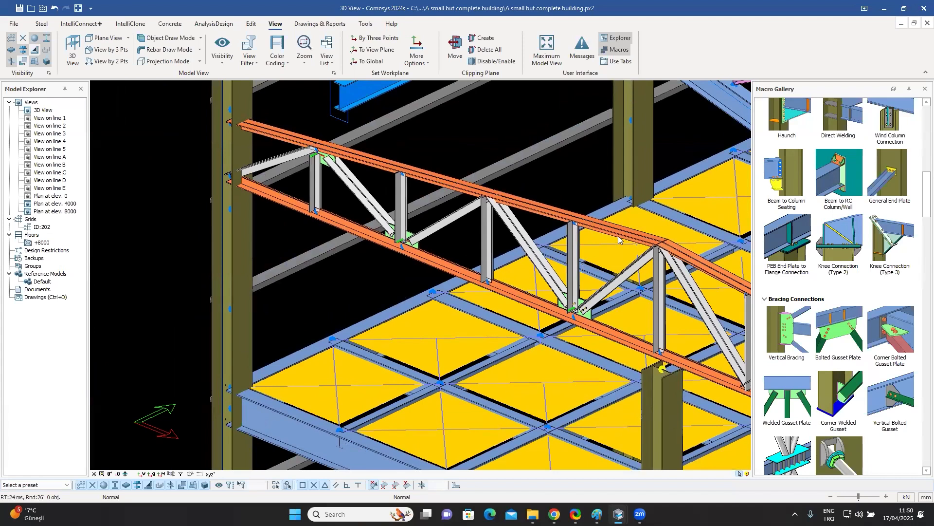
scroll(618, 238, "up", 4)
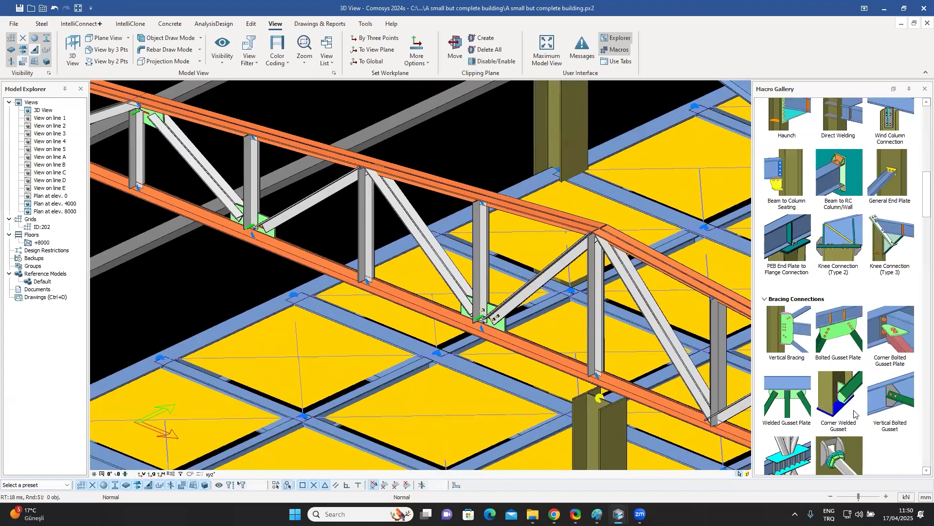
scroll(890, 389, "down", 2)
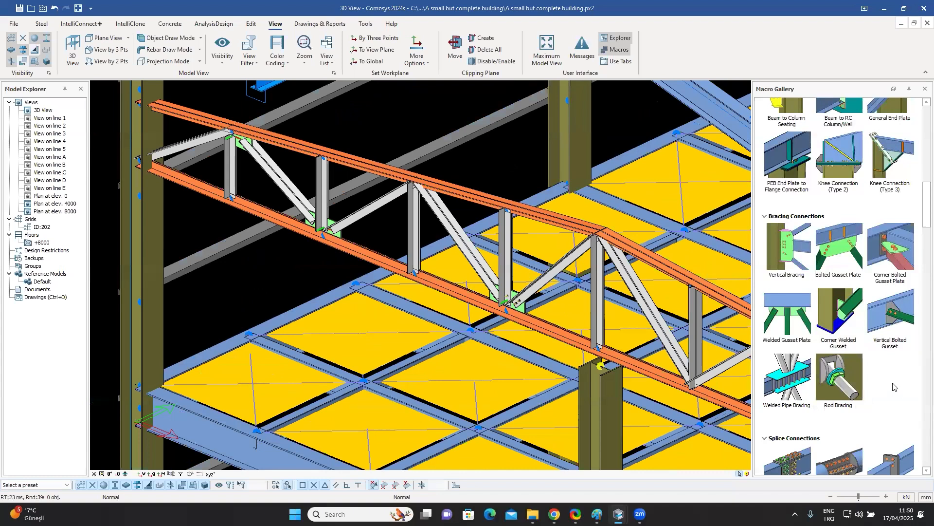
scroll(890, 383, "down", 12)
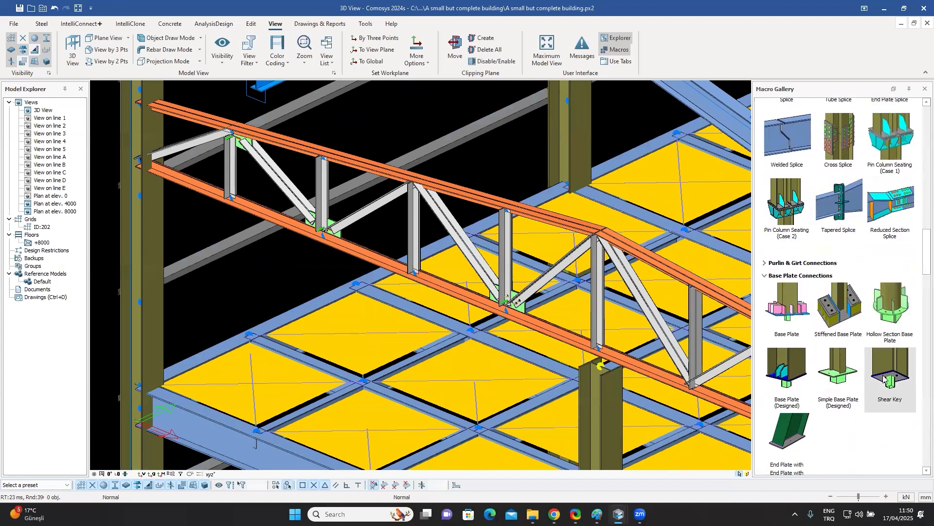
left_click(807, 357)
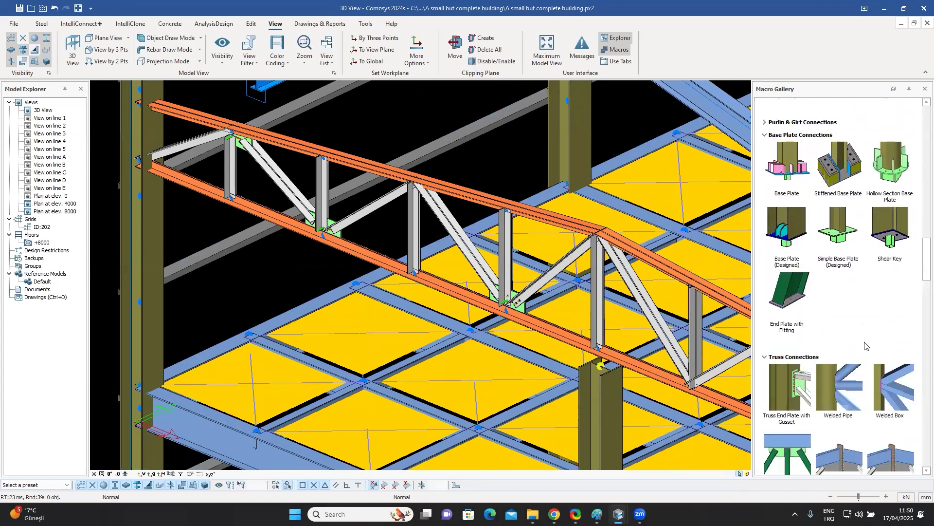
scroll(867, 344, "down", 3)
scroll(862, 339, "down", 1)
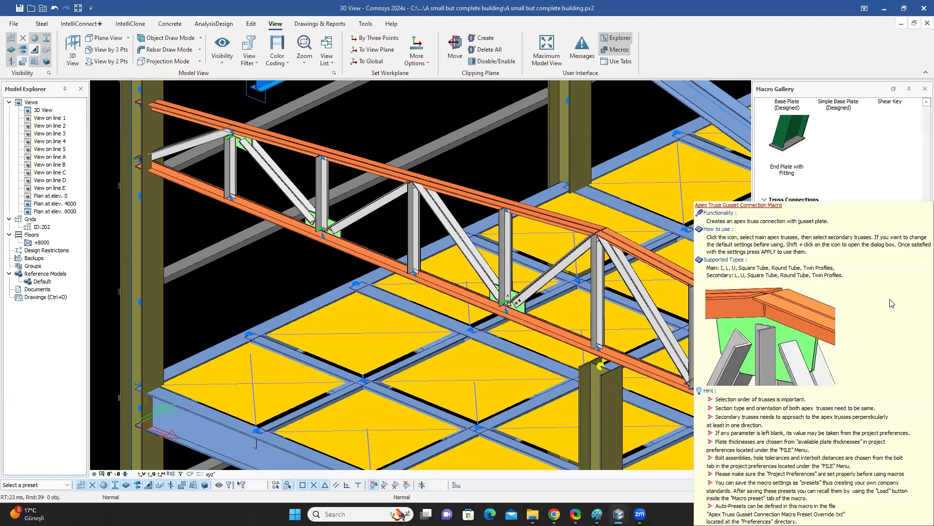
left_click(892, 303)
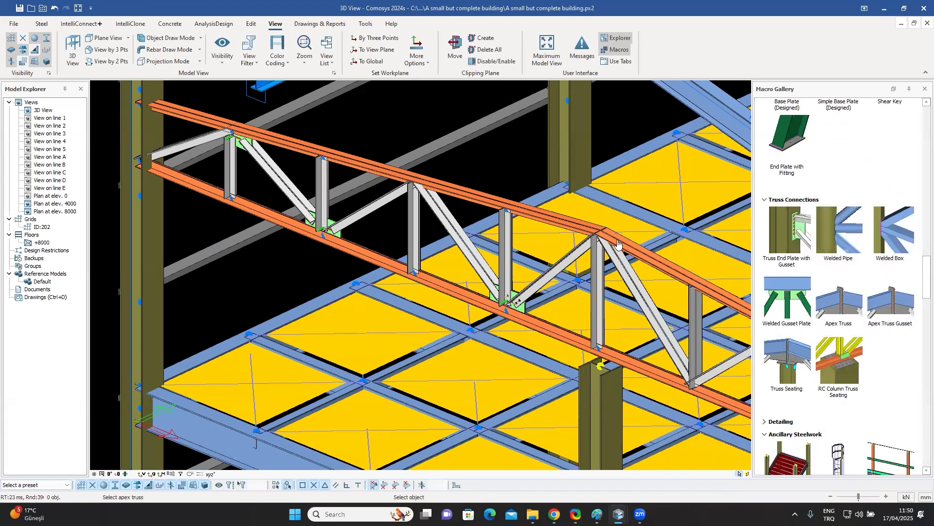
left_click(577, 230)
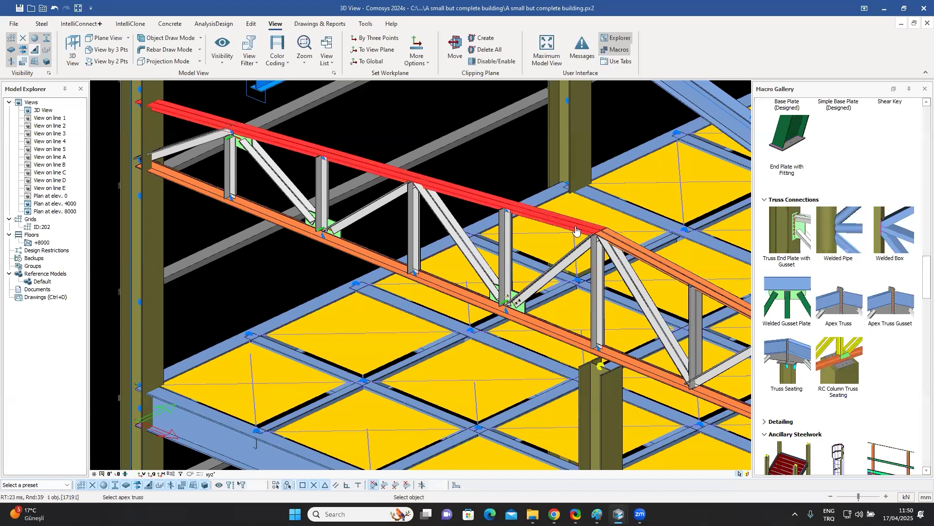
scroll(626, 248, "up", 2)
left_click(626, 249)
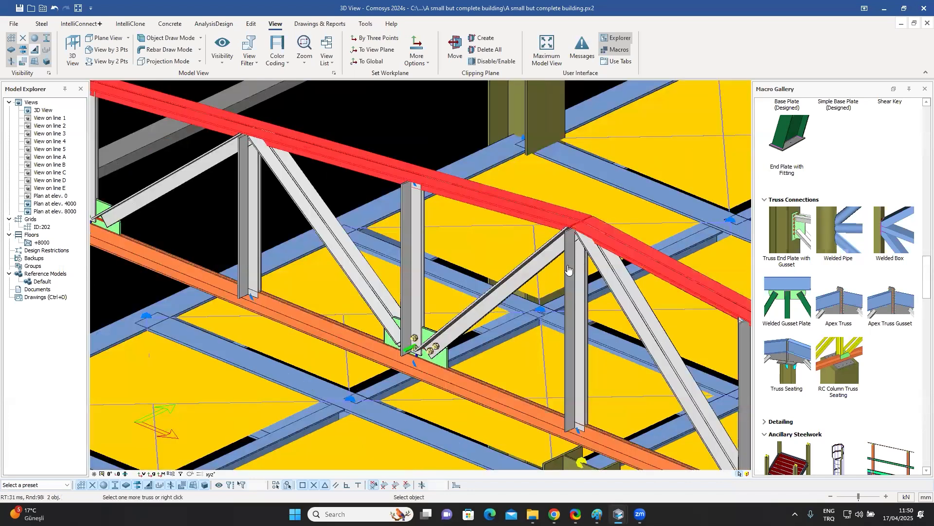
left_click(573, 264)
left_click(550, 251)
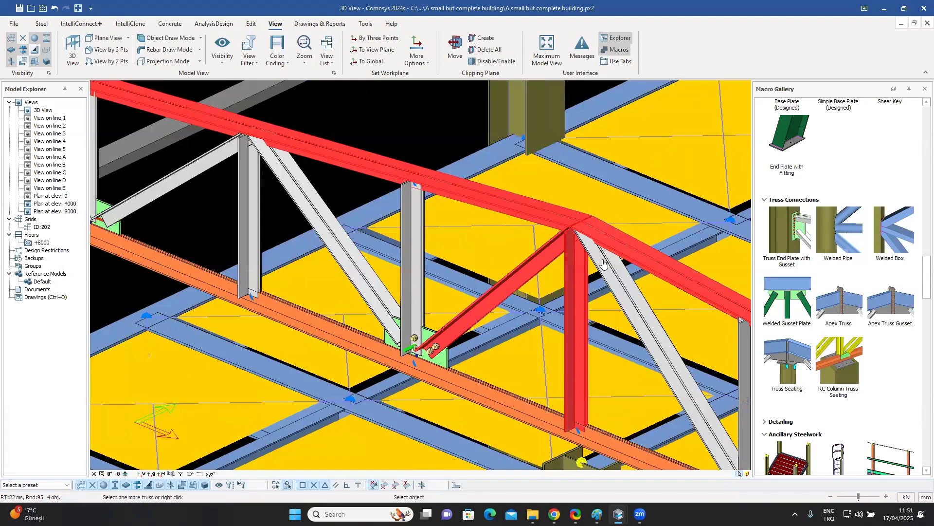
left_click(601, 259)
right_click(602, 259)
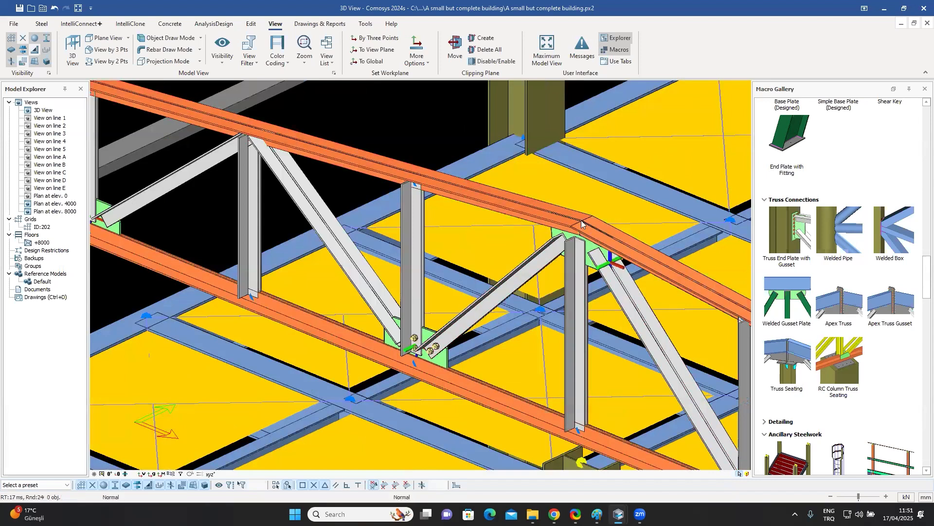
scroll(572, 219, "up", 4)
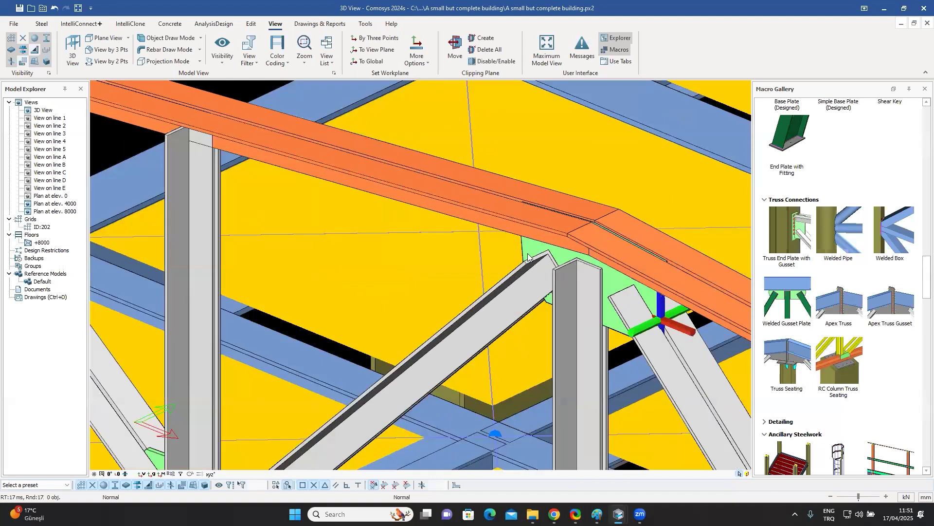
Step: Add a Truss End Plate with Gusset at the end column, connecting the truss's bottom chord and its first diagonal
scroll(593, 235, "down", 5)
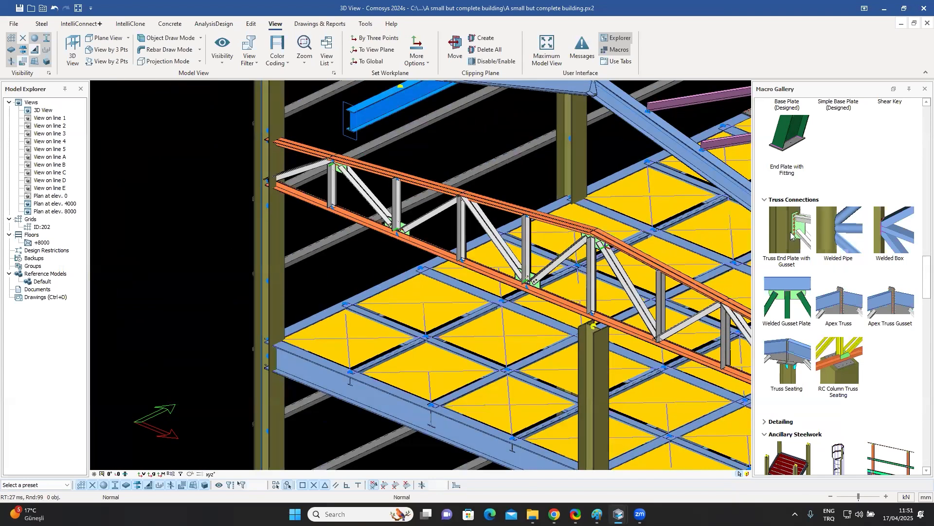
mouse_move(791, 236)
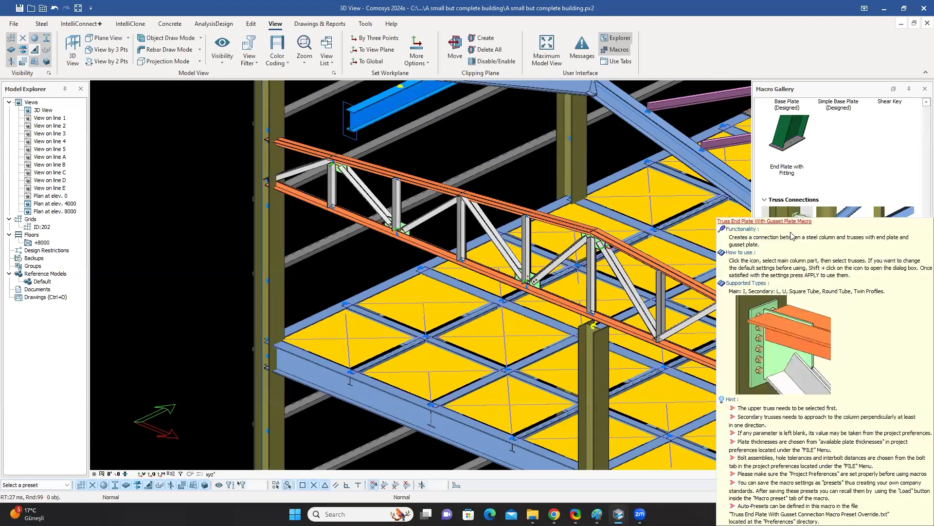
left_click(793, 215)
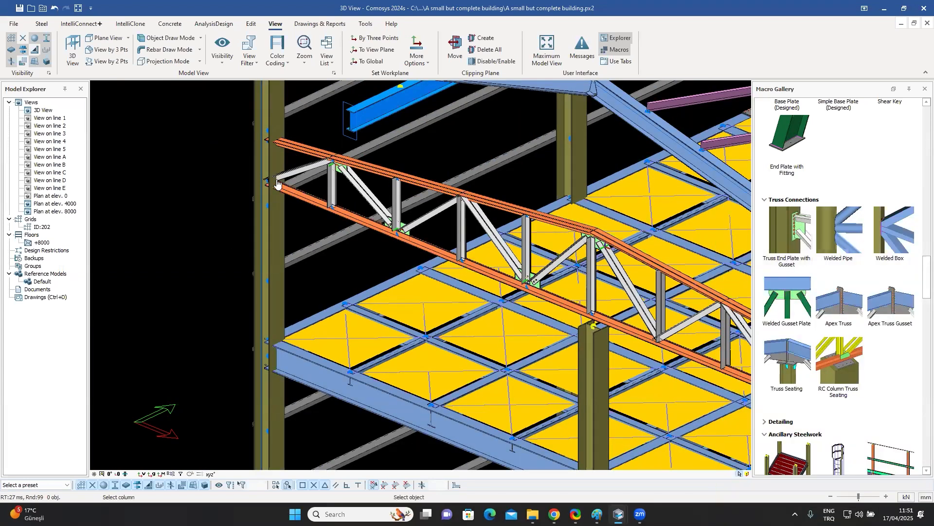
scroll(267, 139, "up", 6)
left_click(267, 137)
left_click(304, 215)
left_click(308, 171)
right_click(308, 171)
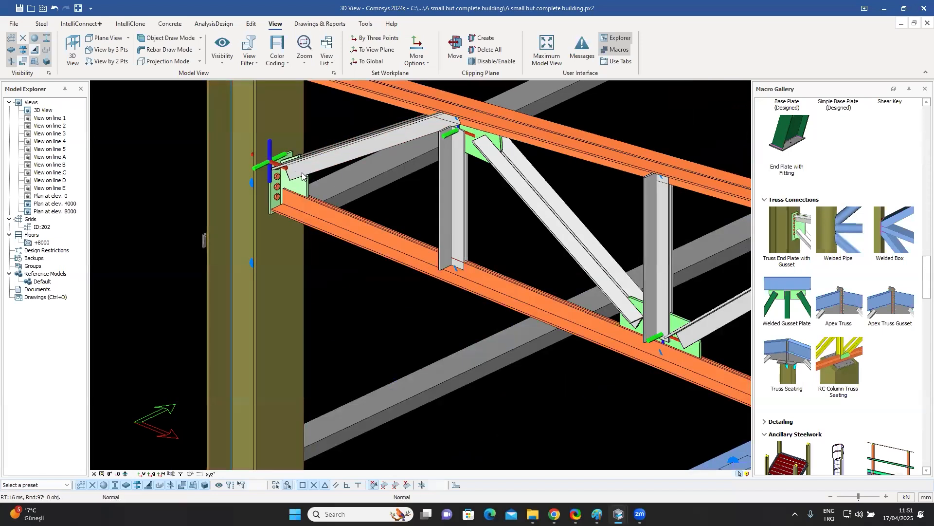
left_click(299, 190)
mouse_move(300, 190)
middle_mouse_down()
mouse_move(269, 169)
mouse_move(310, 176)
middle_mouse_up()
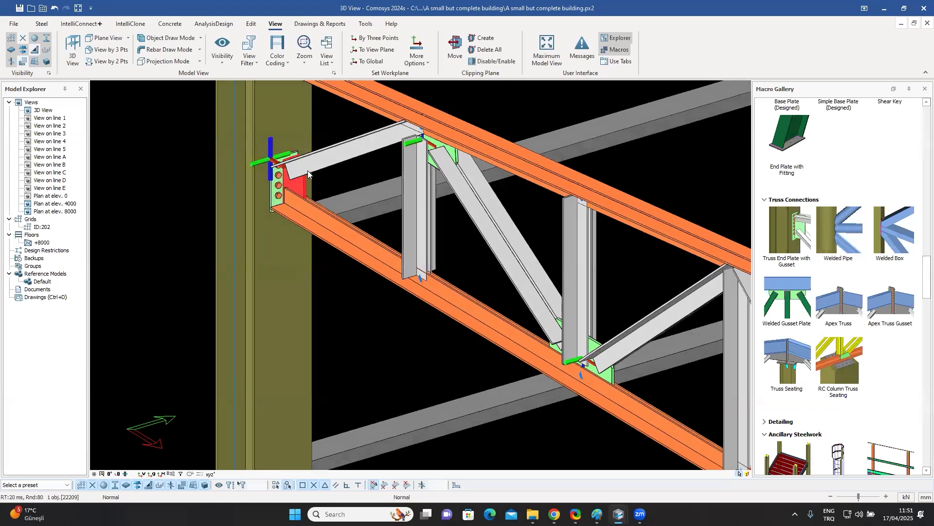
middle_click_drag(311, 182, 338, 286)
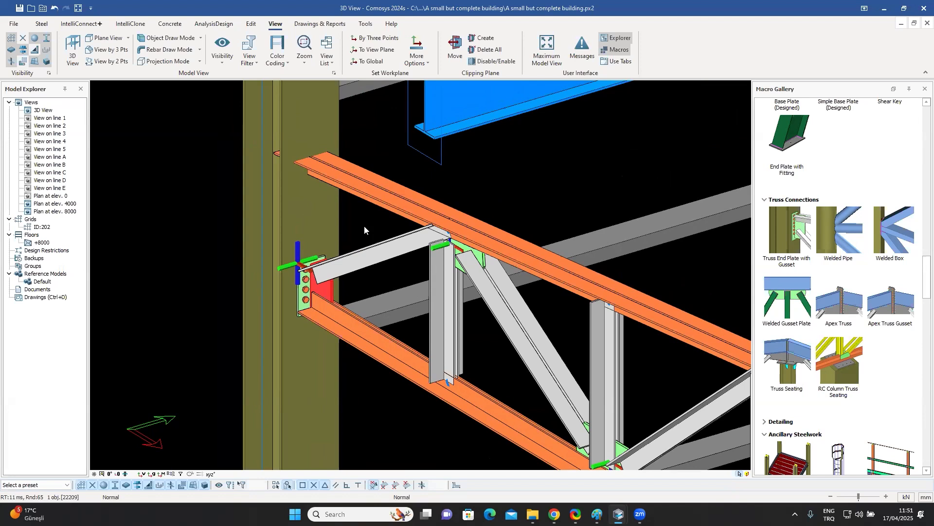
Step: Move the upper end of one brace in the first-floor inverted-V bracing by -200 in Z, with X and Y at 0
scroll(364, 226, "down", 5)
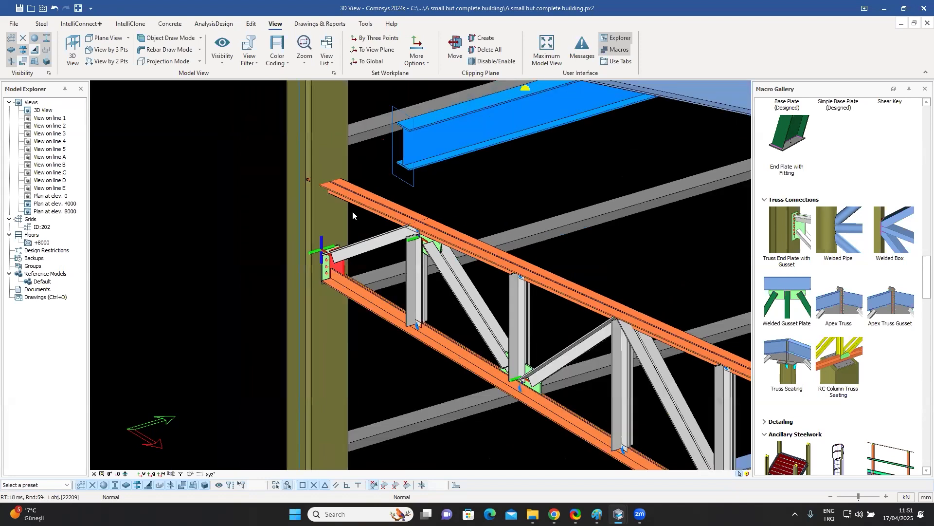
scroll(364, 226, "down", 2)
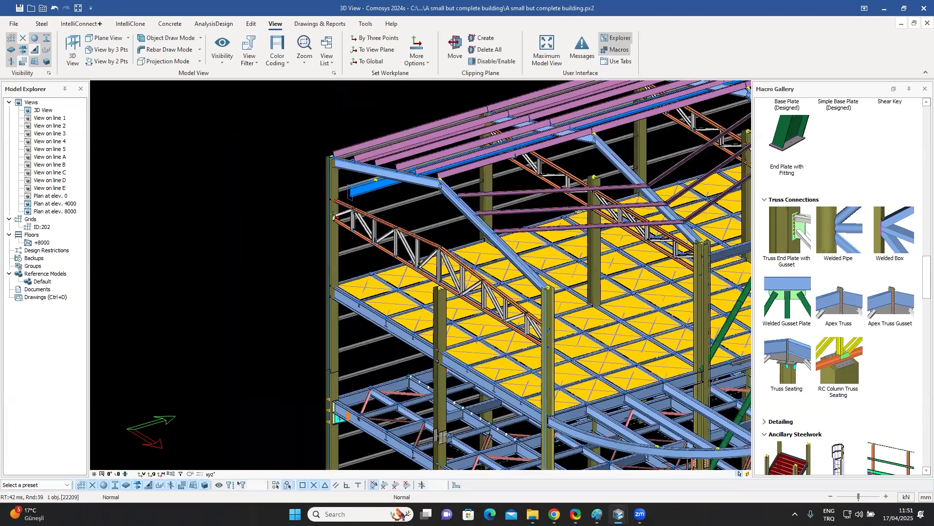
scroll(364, 226, "down", 2)
scroll(364, 225, "down", 3)
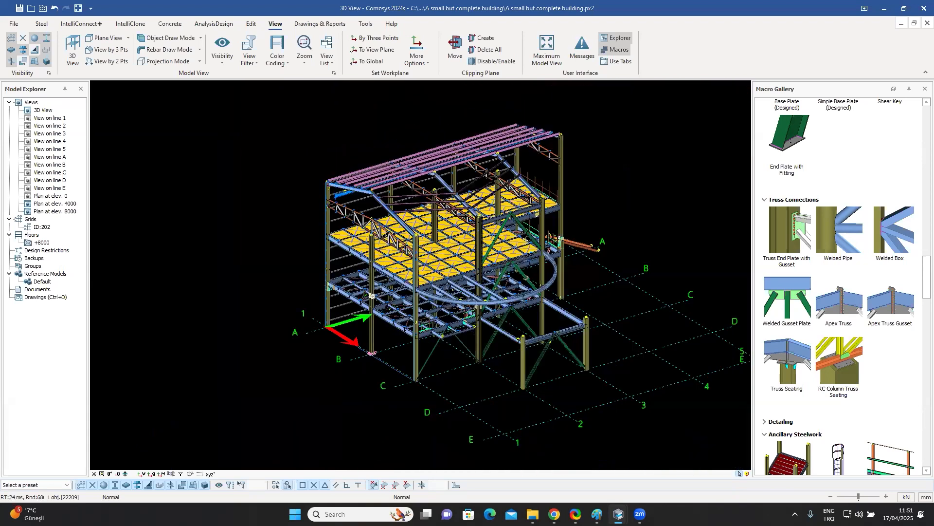
scroll(577, 317, "up", 6)
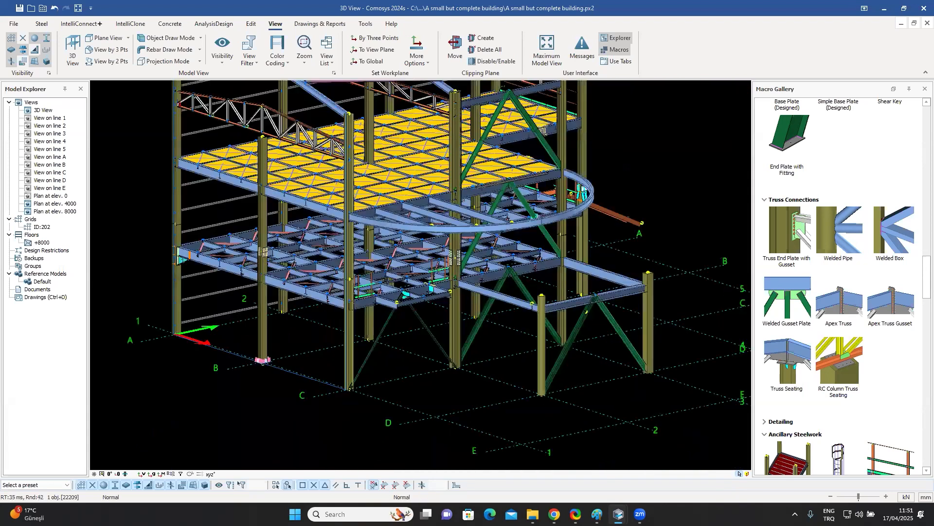
scroll(642, 322, "up", 3)
middle_click_drag(608, 307, 584, 312, "ctrl")
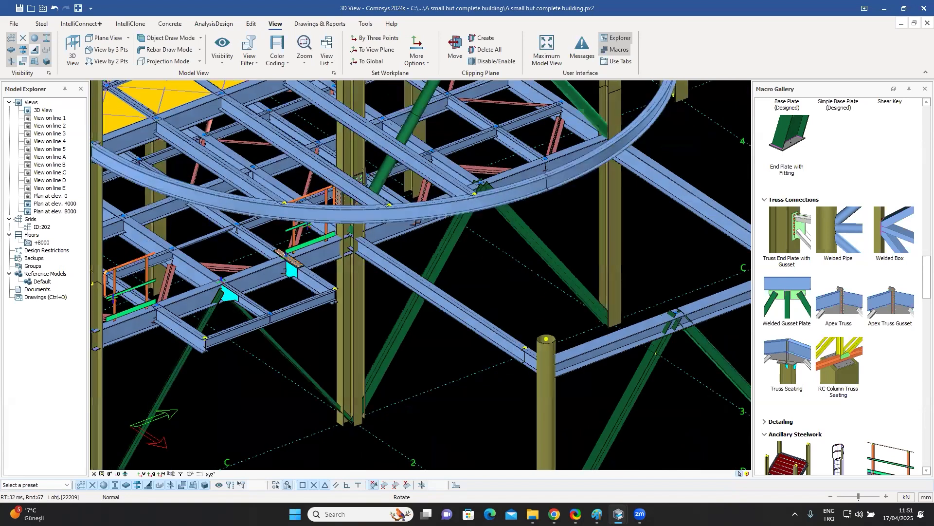
scroll(566, 247, "up", 1)
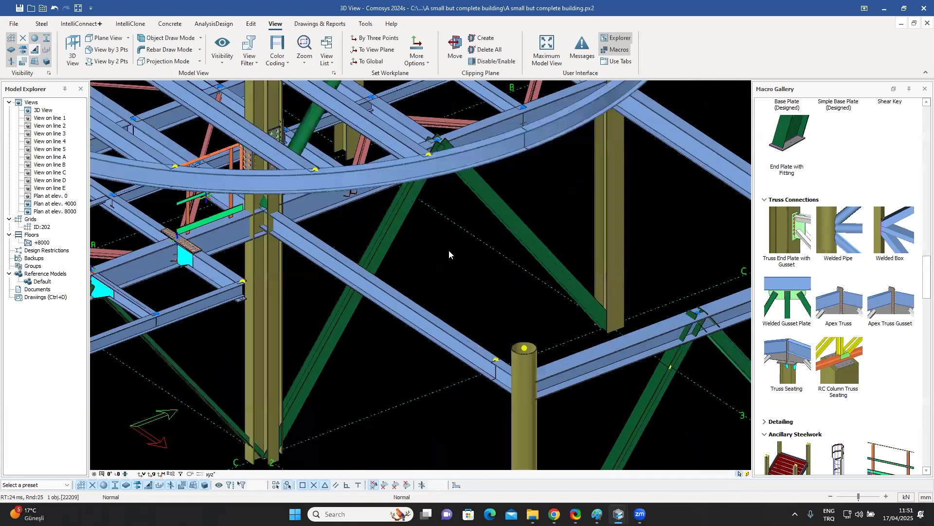
scroll(502, 246, "down", 1)
scroll(530, 249, "up", 5)
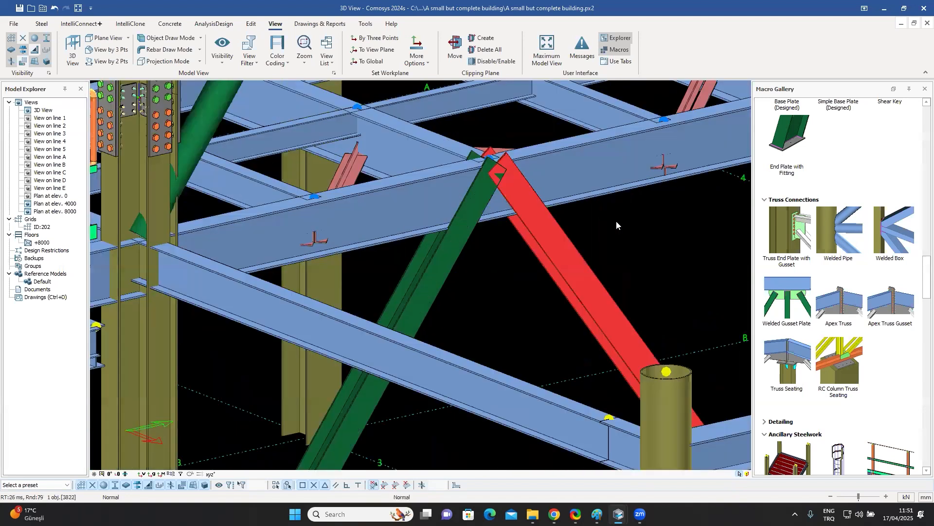
left_click(617, 226)
scroll(873, 239, "up", 5)
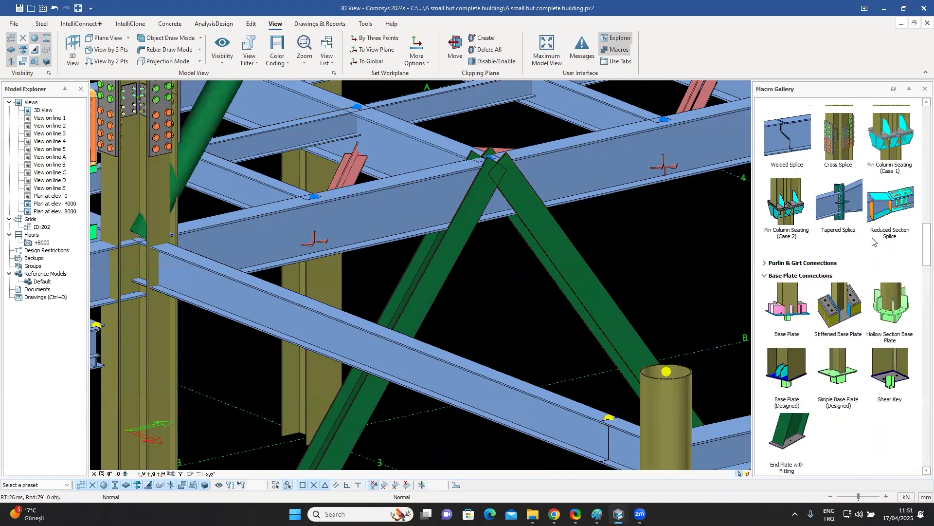
scroll(872, 239, "up", 3)
scroll(872, 240, "up", 1)
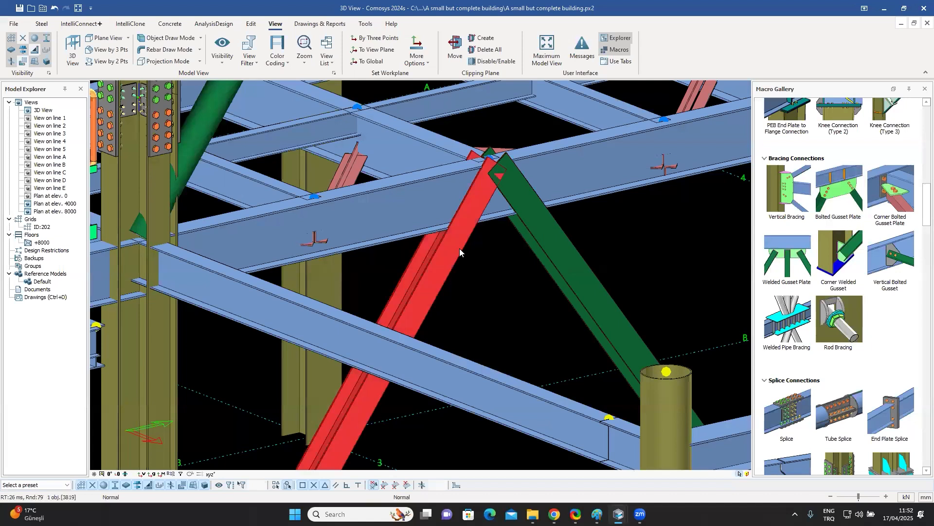
left_click(457, 486)
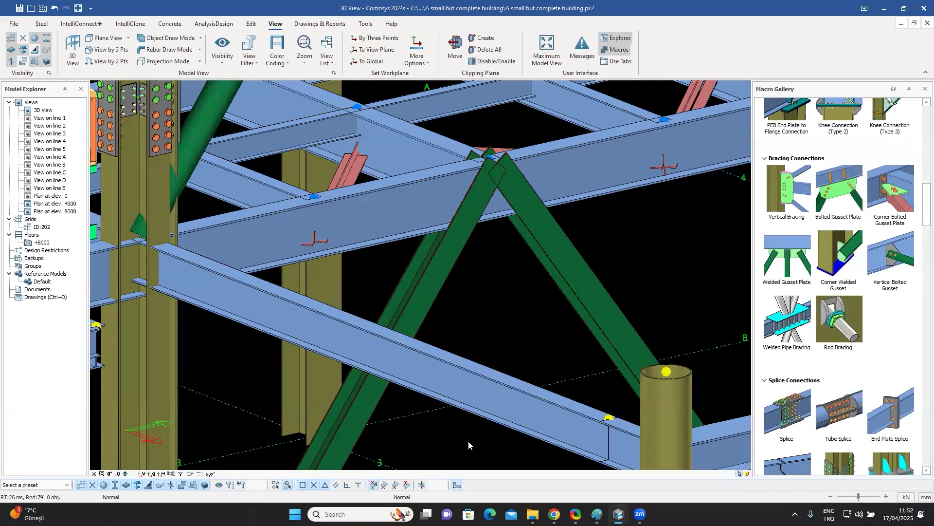
double_click(602, 135)
left_click(466, 236)
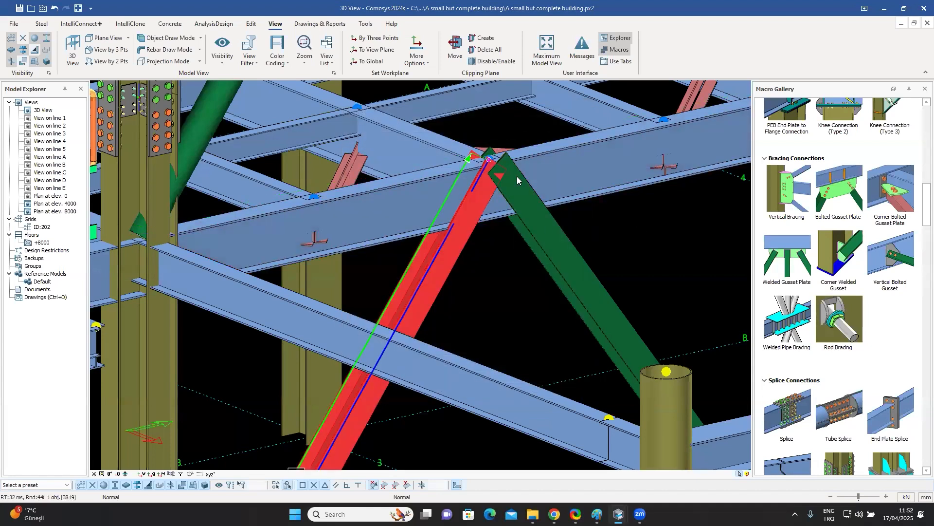
left_click(489, 160)
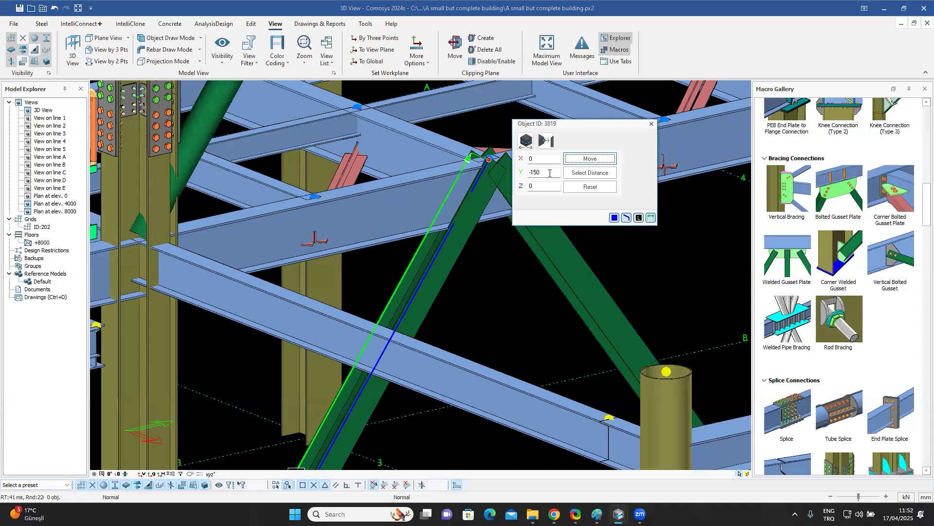
left_click(577, 189)
key("shift+Tab")
type("-200")
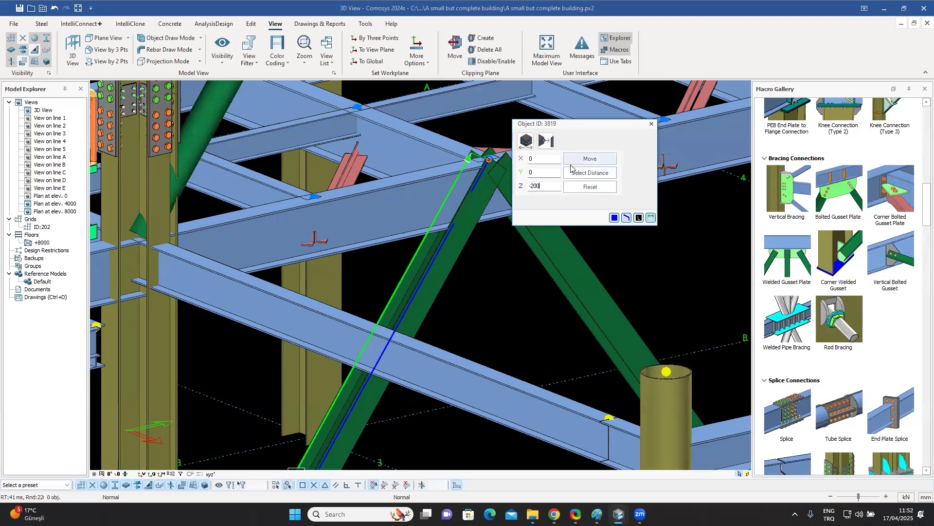
left_click(586, 159)
left_click(652, 124)
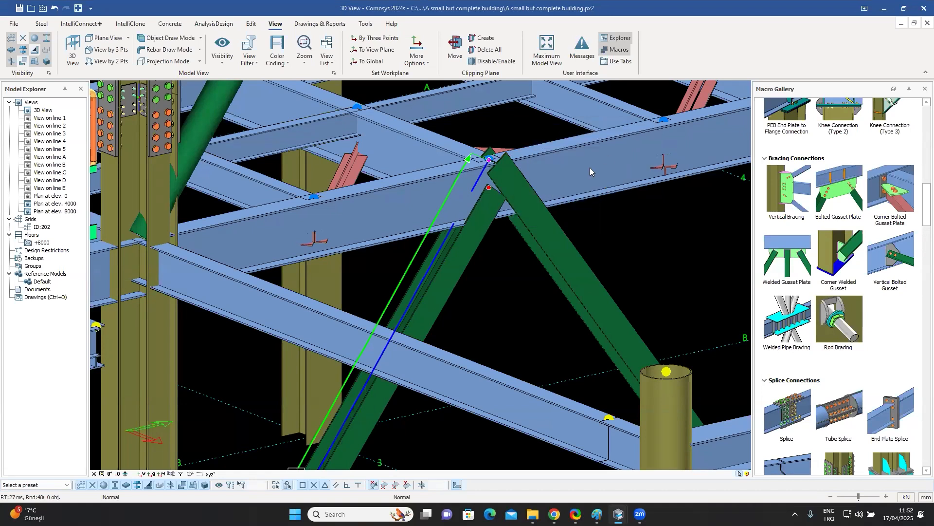
Step: Move the upper end of the opposite brace in the inverted-V by -200 in Z as well
left_click(511, 165)
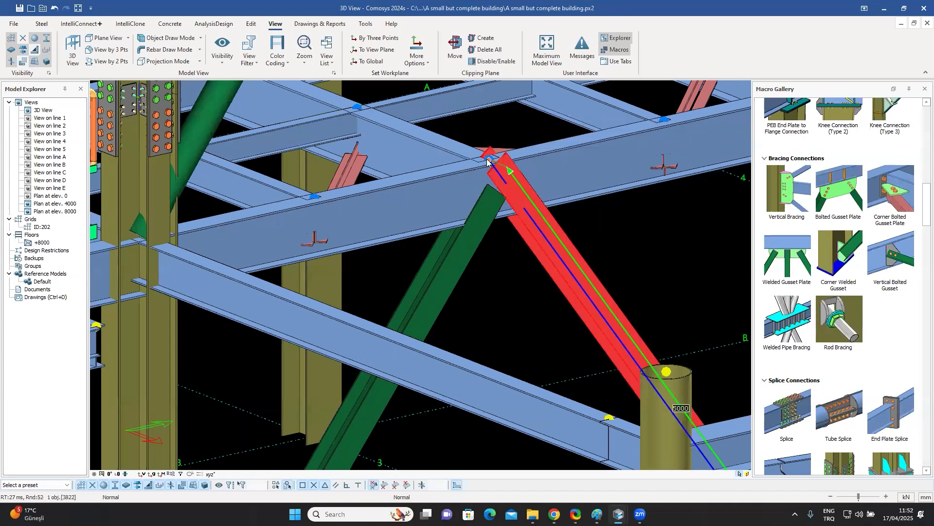
left_click(489, 160)
left_click(586, 160)
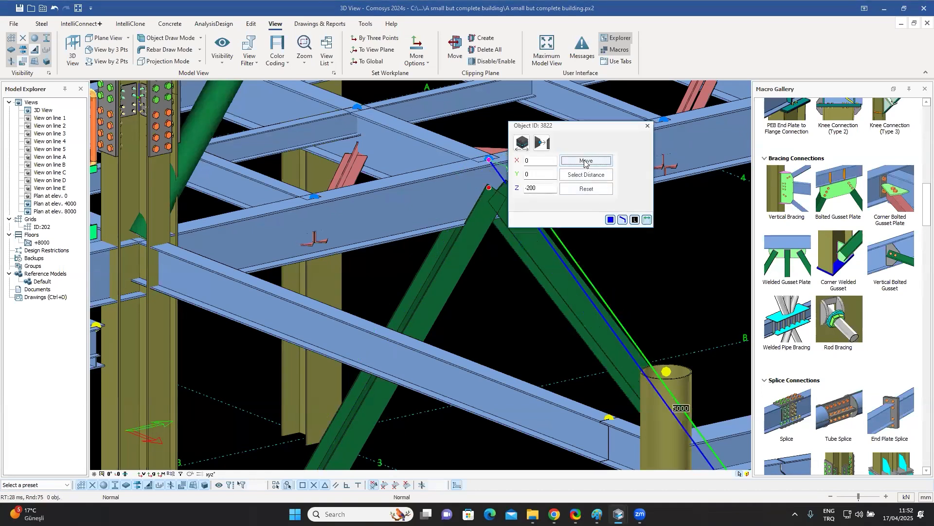
left_click(647, 126)
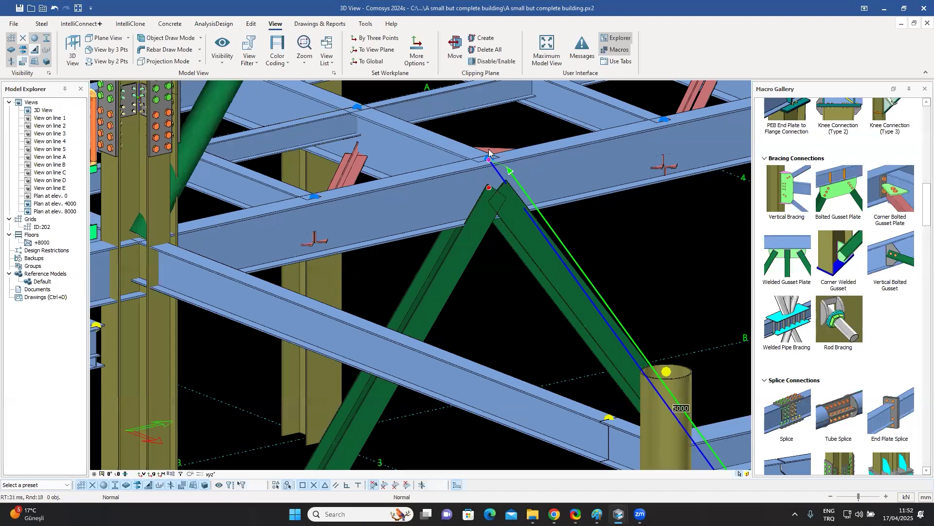
left_click(633, 226)
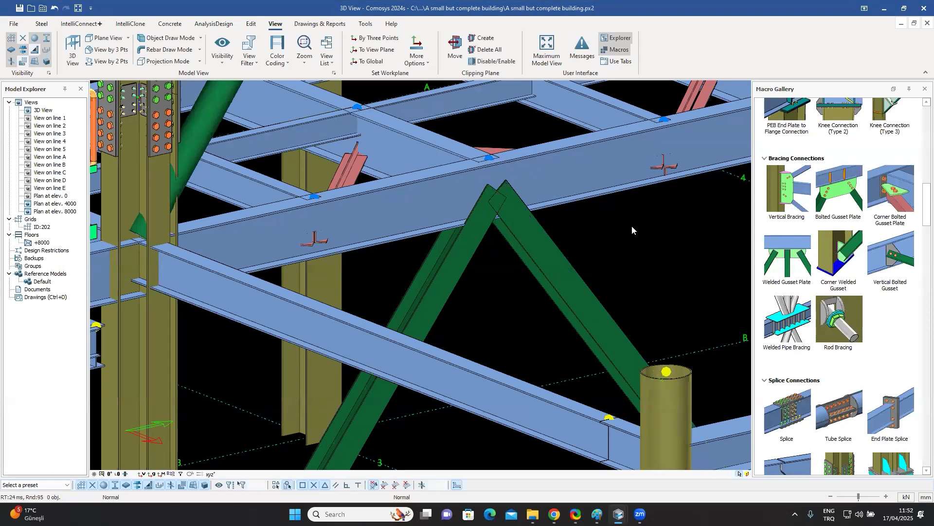
Step: Add a Bolted Gusset Plate beneath the floor beam, connecting the beam with both inverted-V braces
left_click(844, 195)
left_click(437, 209)
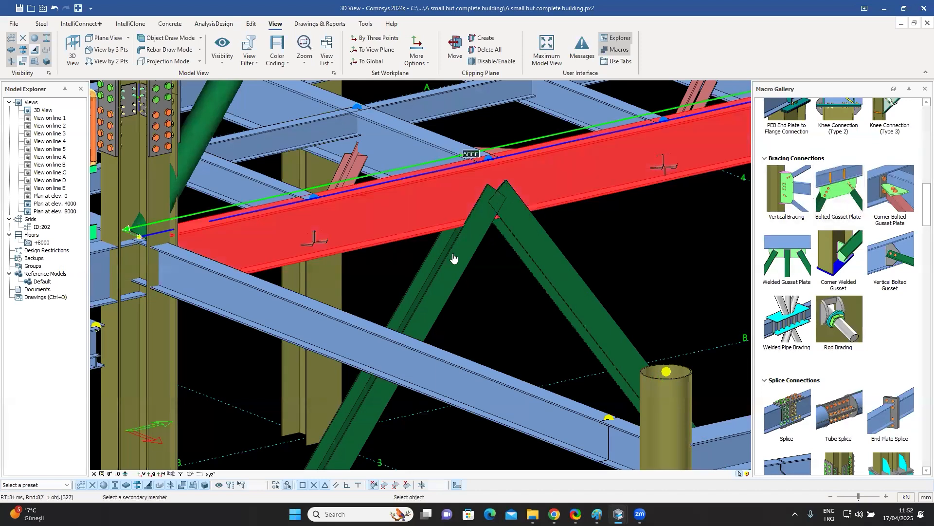
left_click(454, 262)
left_click(531, 246)
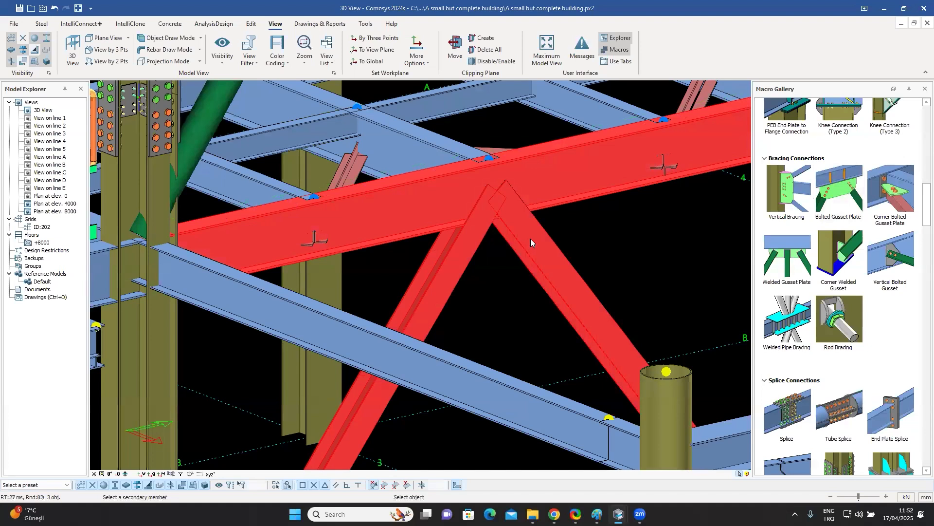
key("Return")
key("Escape")
scroll(513, 245, "up", 1)
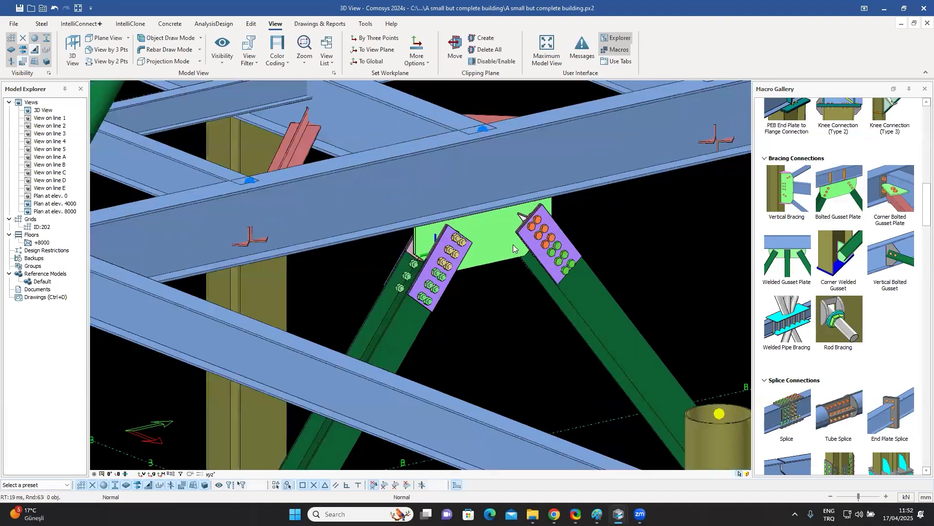
scroll(513, 244, "up", 2)
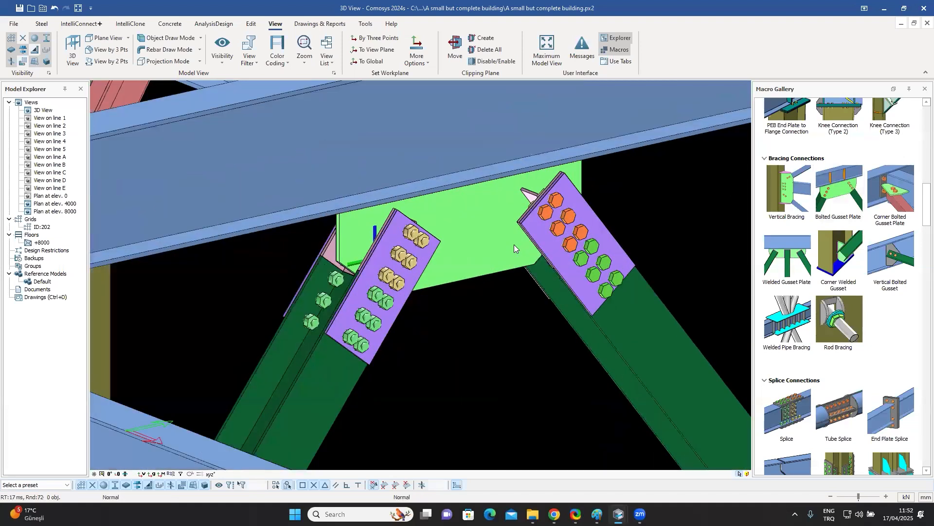
Step: Set the spacing between the bolt rows to 50 for Secondary 1 of the new bolted gusset plate and apply it
left_click(550, 218)
double_click(527, 205)
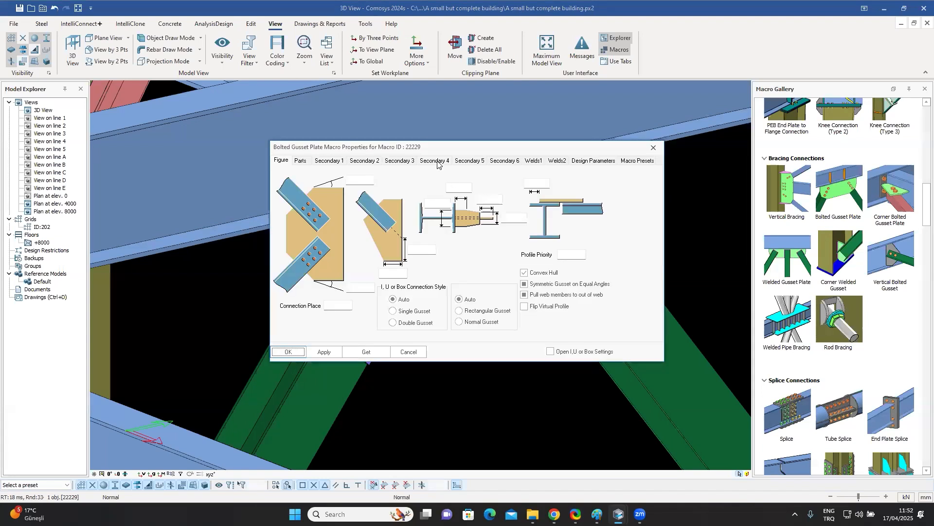
left_click_drag(536, 147, 759, 124)
left_click(553, 140)
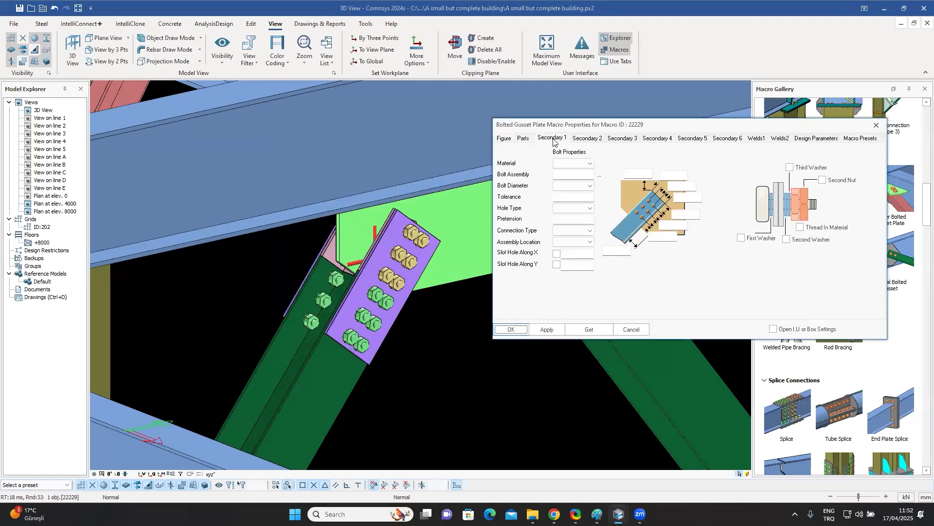
left_click(688, 198)
type("50")
left_click(559, 332)
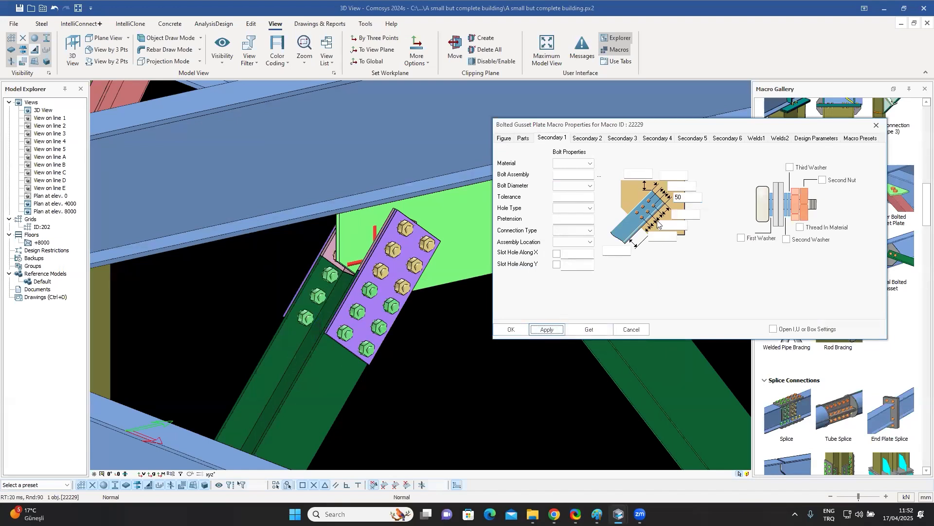
left_click(632, 330)
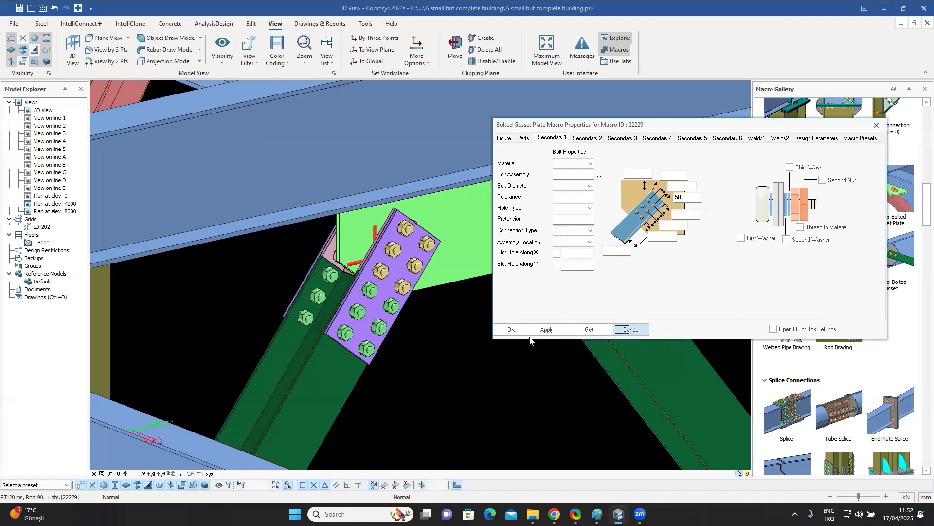
left_click(497, 343)
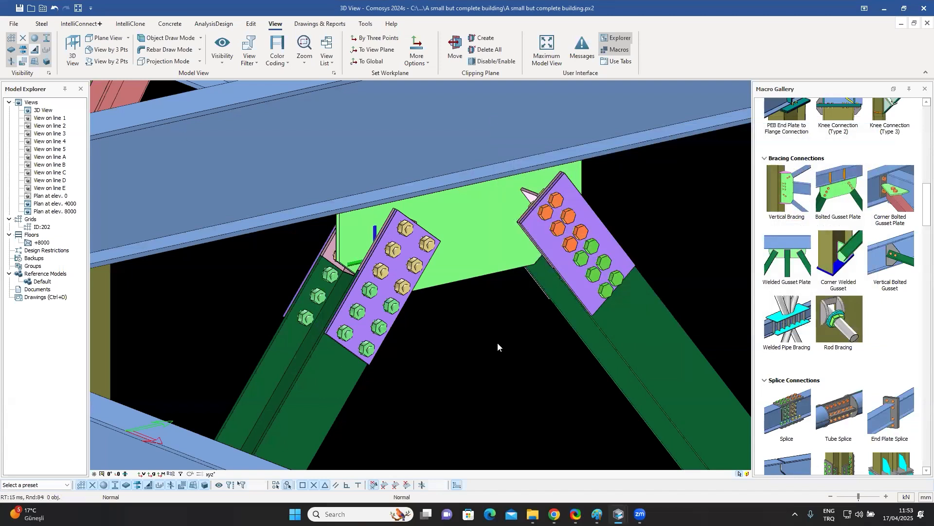
Step: Add a Bolted Gusset Plate beneath the upper floor beam, connecting the beam with both pipe braces of the inverted V
scroll(498, 343, "down", 6)
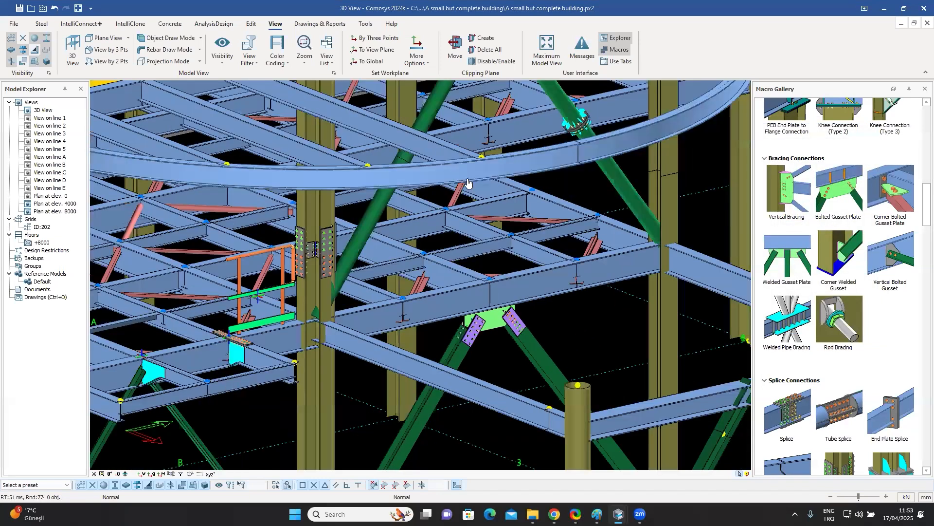
scroll(541, 230, "up", 5)
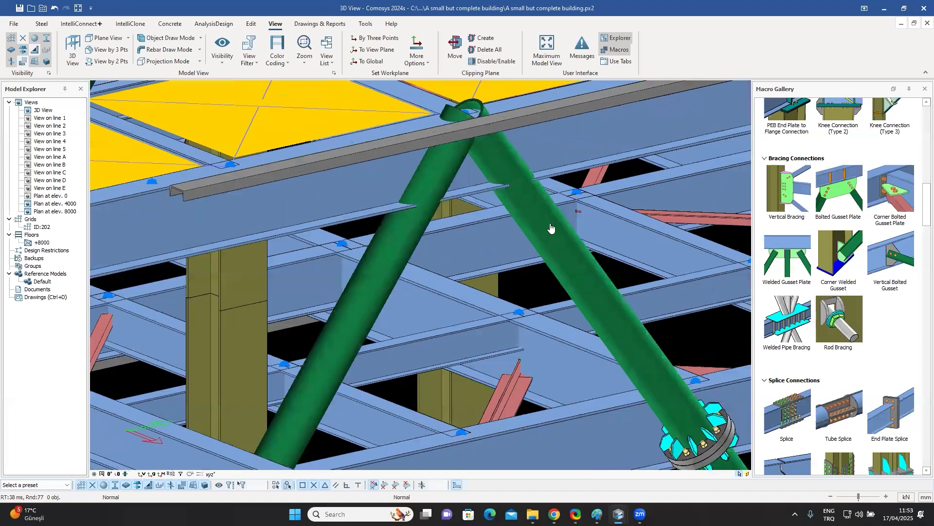
left_click(550, 229)
key("Escape")
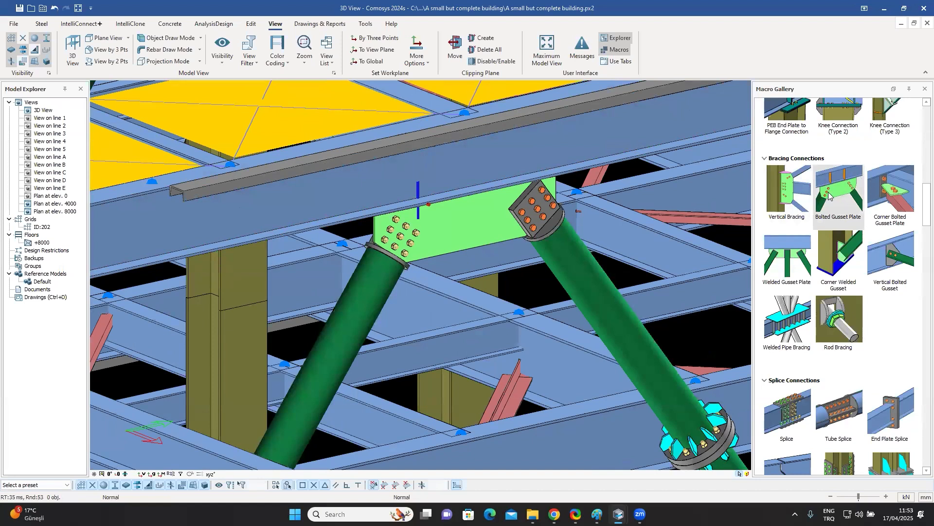
mouse_move(829, 195)
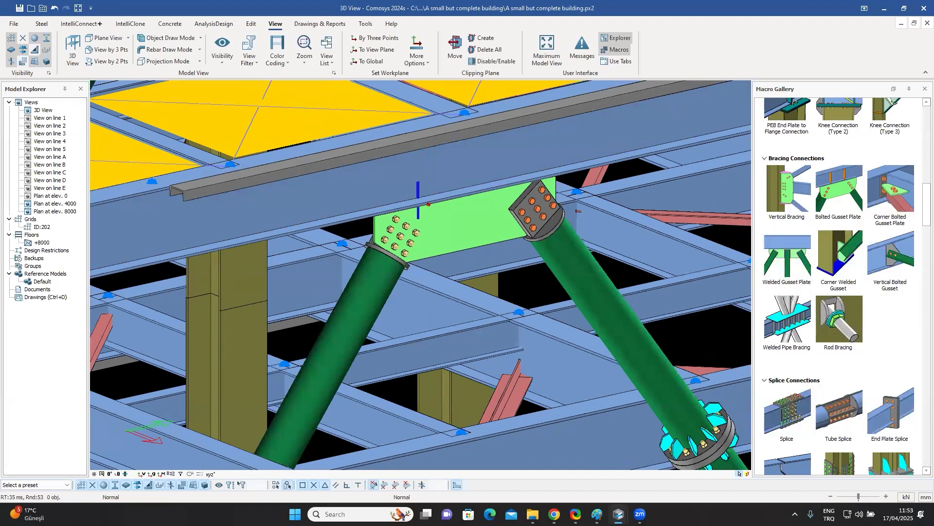
Step: Add a Bolted Gusset Plate at the foot of the ground-floor column on lines C and 2, connecting it with the slender brace
scroll(515, 252, "down", 5)
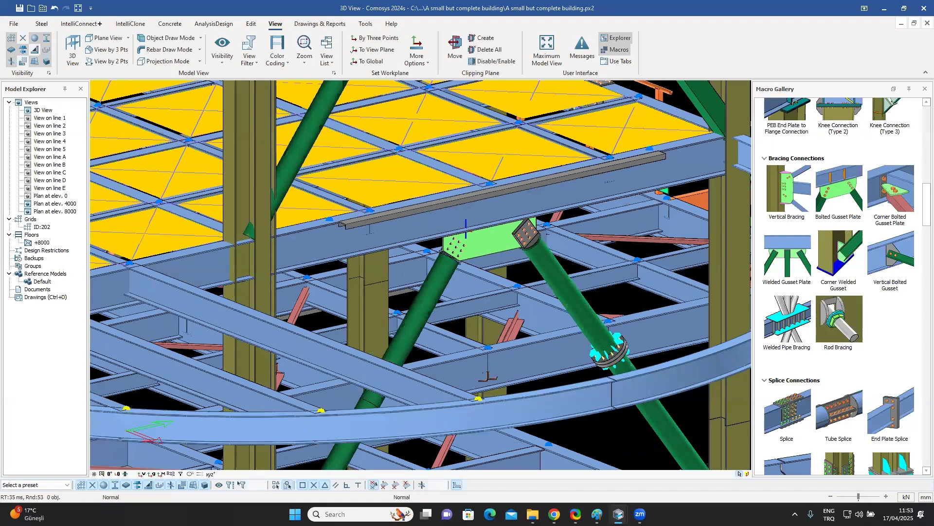
scroll(524, 302, "down", 3)
scroll(536, 326, "down", 3)
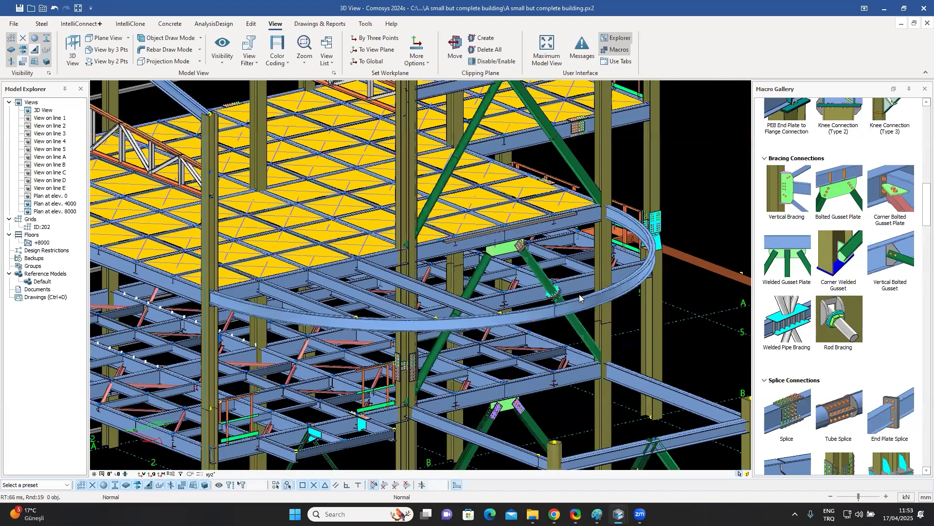
scroll(586, 285, "down", 3)
scroll(586, 282, "up", 10)
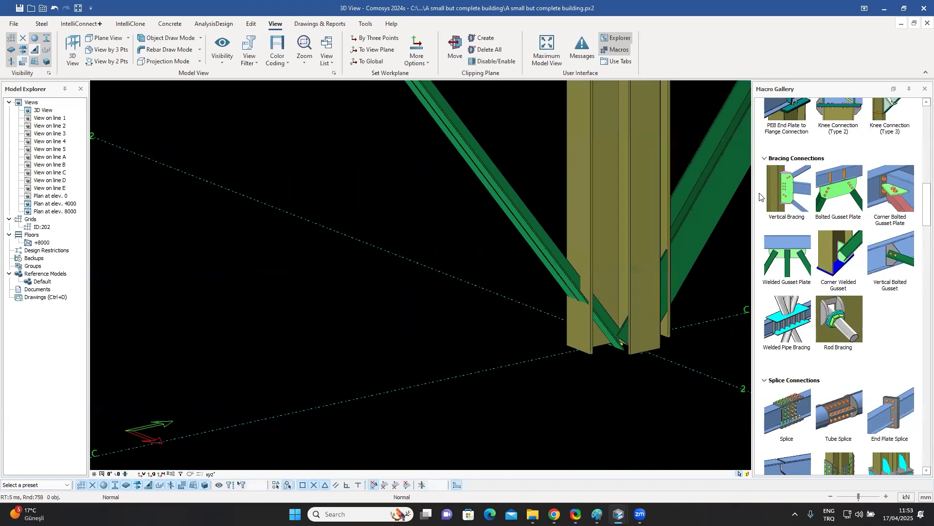
left_click(838, 192)
left_click(582, 203)
left_click(526, 223)
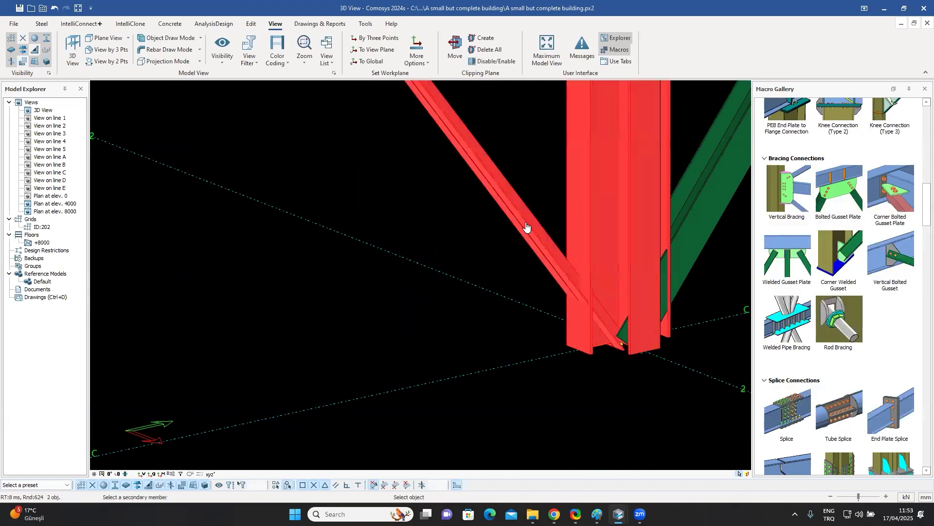
right_click(527, 228)
key("Escape")
scroll(558, 255, "up", 3)
scroll(560, 261, "down", 2)
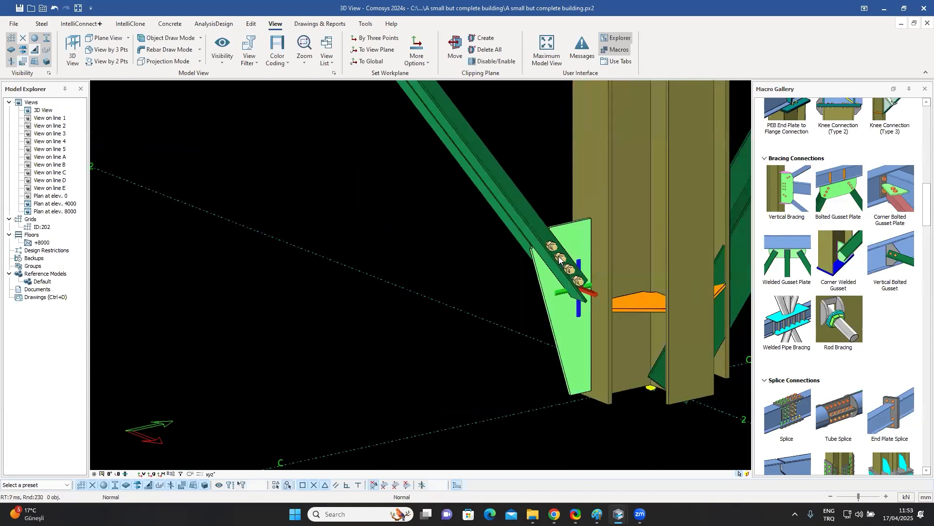
Step: Add a Bolted Gusset Plate beneath the line C floor beam, connecting it with both slender ground-floor inverted-V braces
scroll(560, 258, "down", 5)
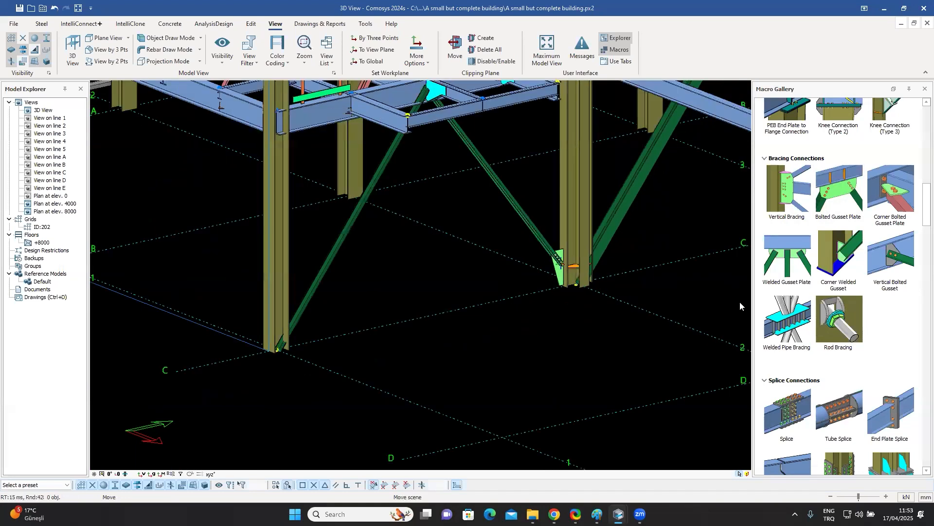
scroll(740, 306, "up", 2)
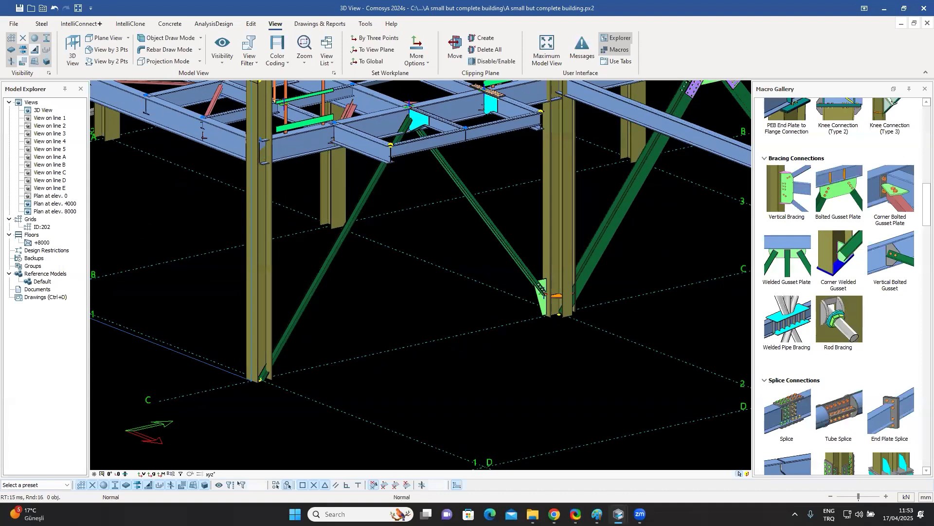
scroll(411, 178, "up", 2)
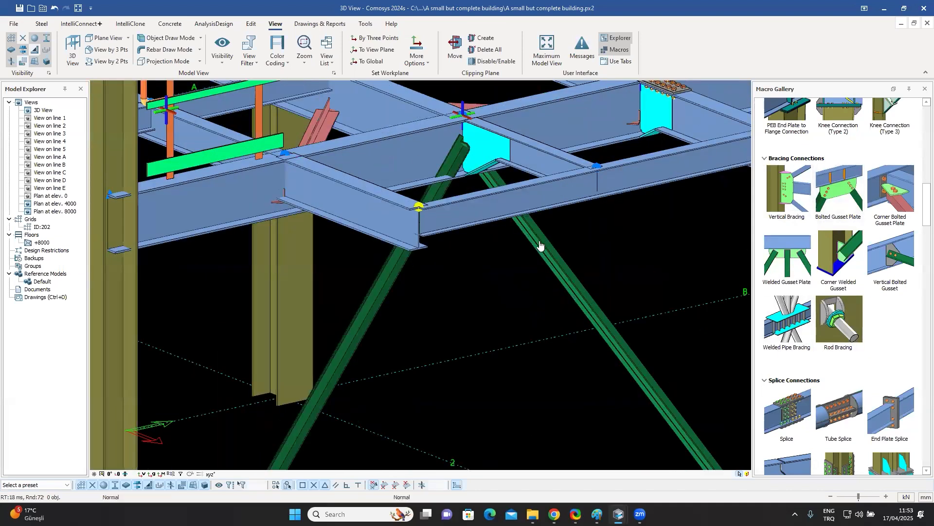
left_click(540, 242)
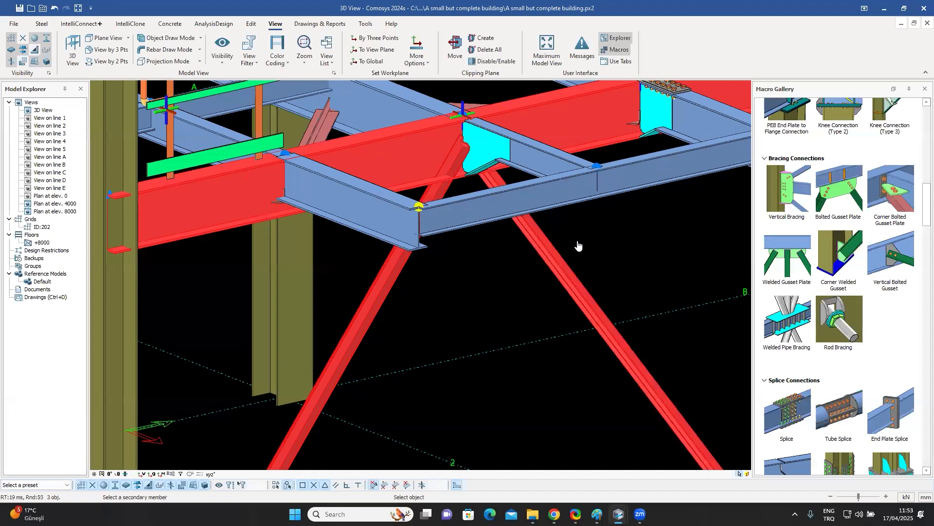
right_click(579, 245)
scroll(500, 217, "down", 2)
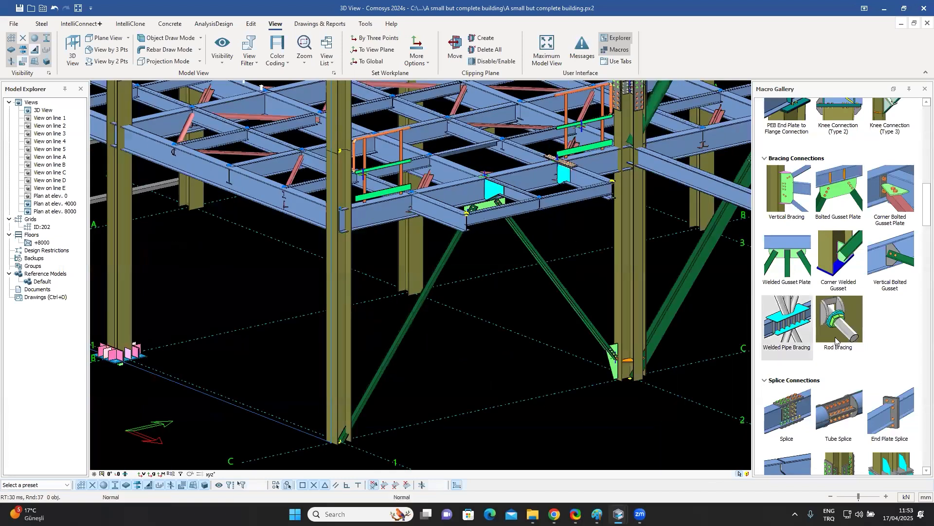
Step: Look through the splice, base plate, truss, Detailing, Ancillary Steelwork and Stud & Cladding macros in the gallery
scroll(836, 339, "down", 10)
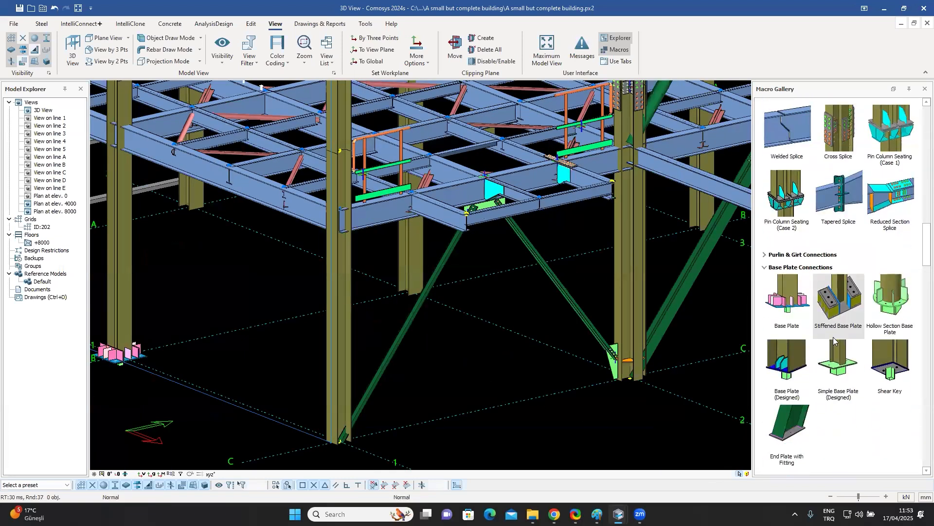
scroll(834, 340, "down", 2)
scroll(834, 340, "down", 7)
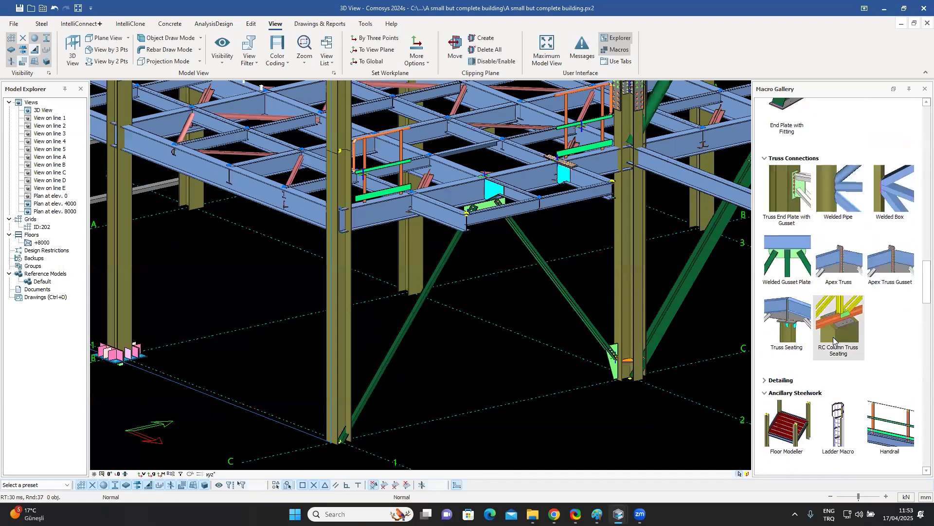
scroll(786, 229, "down", 4)
left_click(783, 223)
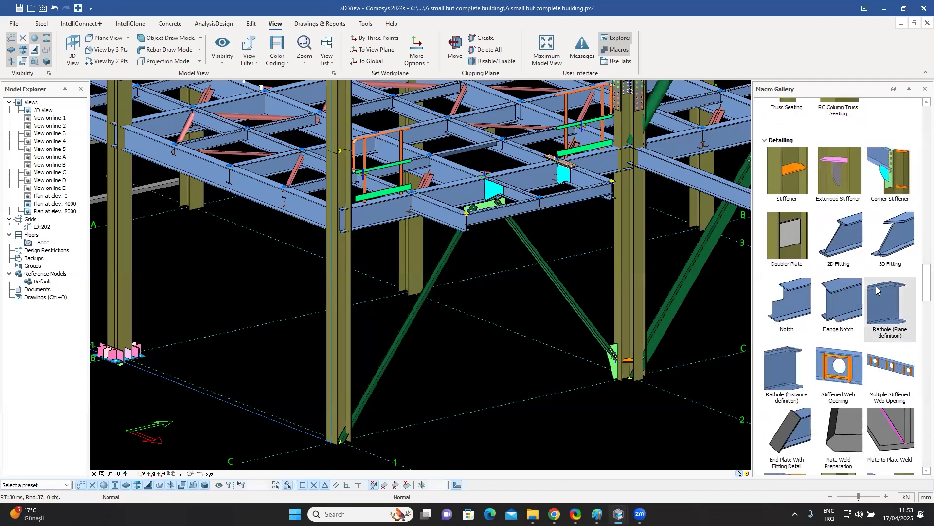
scroll(874, 292, "down", 6)
scroll(876, 291, "down", 4)
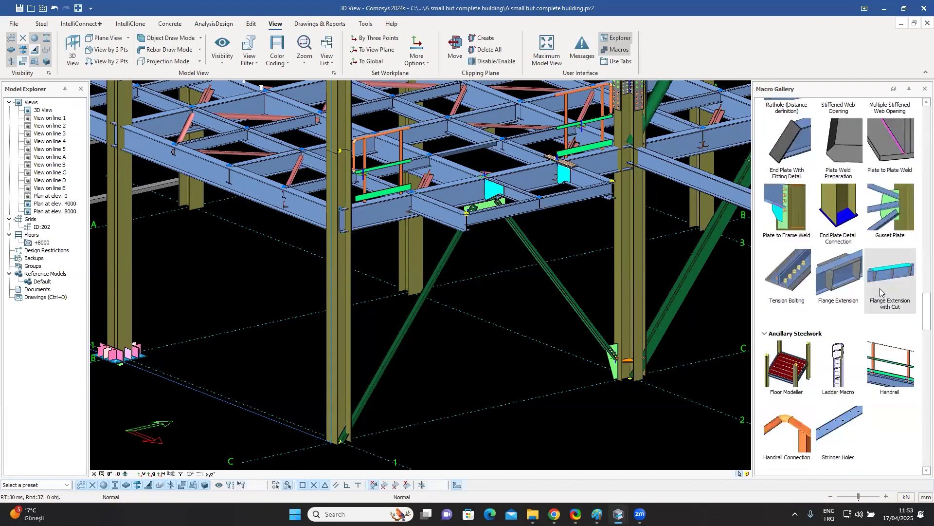
scroll(880, 291, "down", 4)
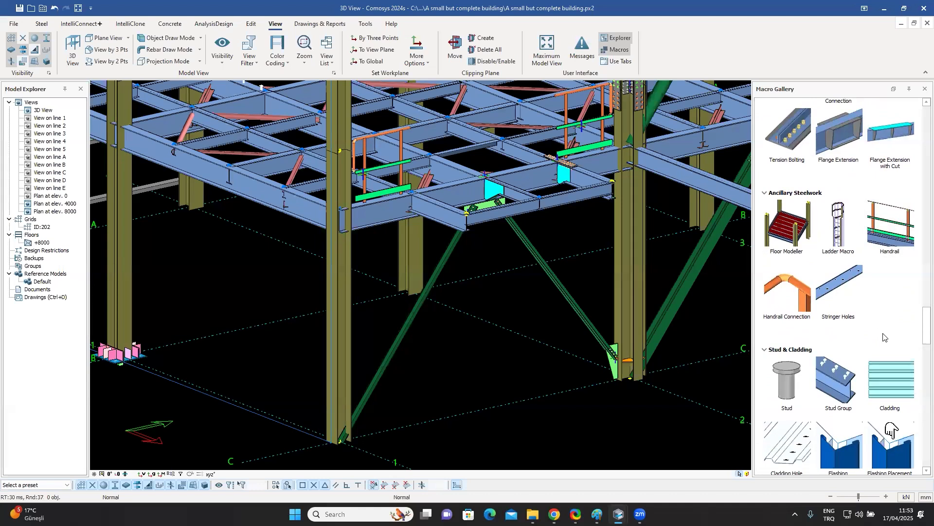
scroll(884, 337, "down", 12)
scroll(883, 331, "up", 11)
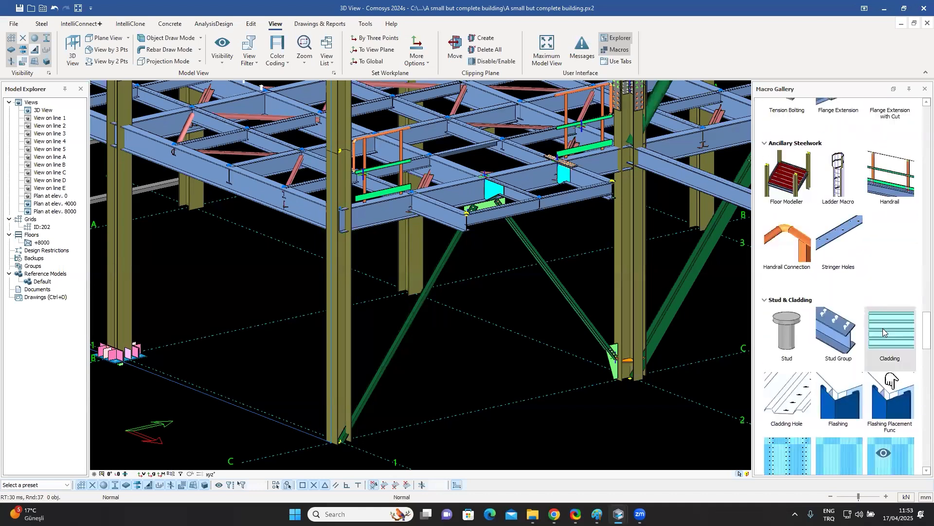
scroll(881, 326, "up", 8)
scroll(874, 319, "up", 15)
Step: Review the bracing and Purlin & Girt macros, and expand the Structural Members and Miscellaneous Steel Detailing groups
scroll(867, 294, "up", 5)
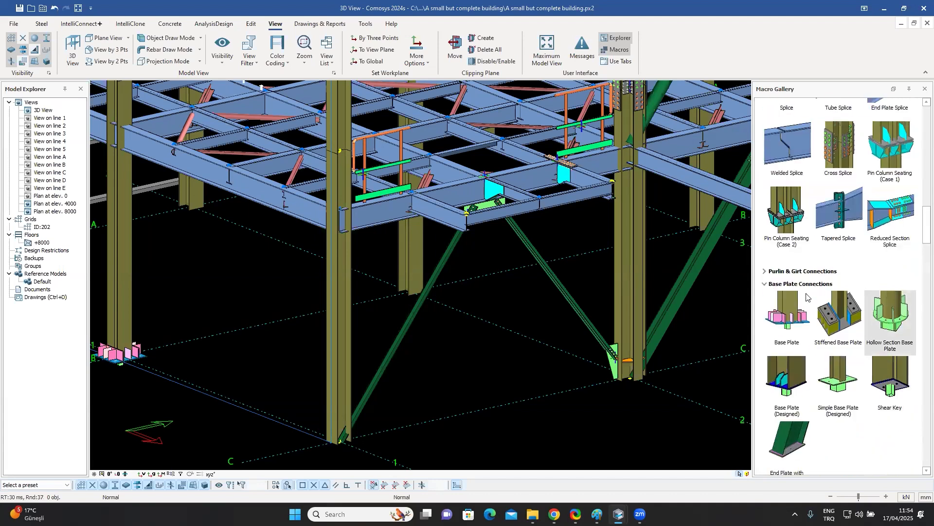
scroll(828, 278, "up", 10)
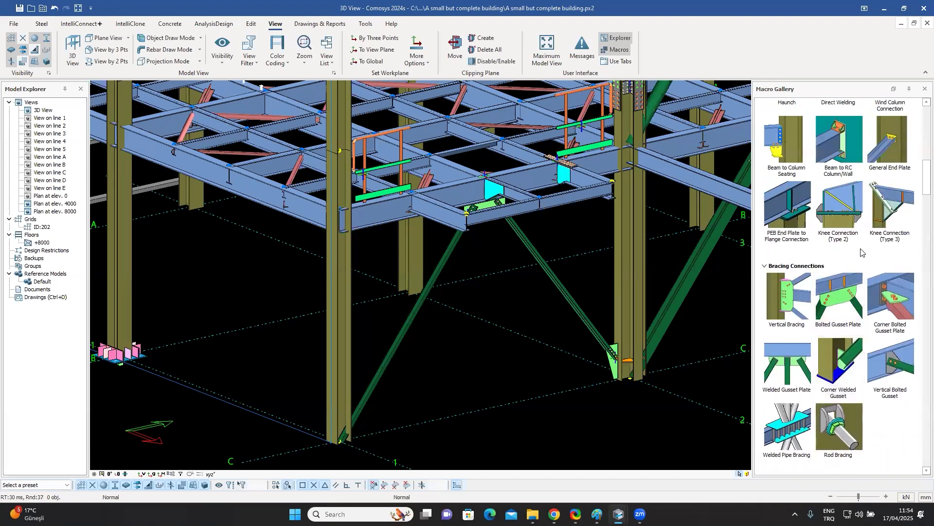
scroll(861, 246, "up", 8)
scroll(861, 253, "down", 2)
scroll(861, 253, "down", 15)
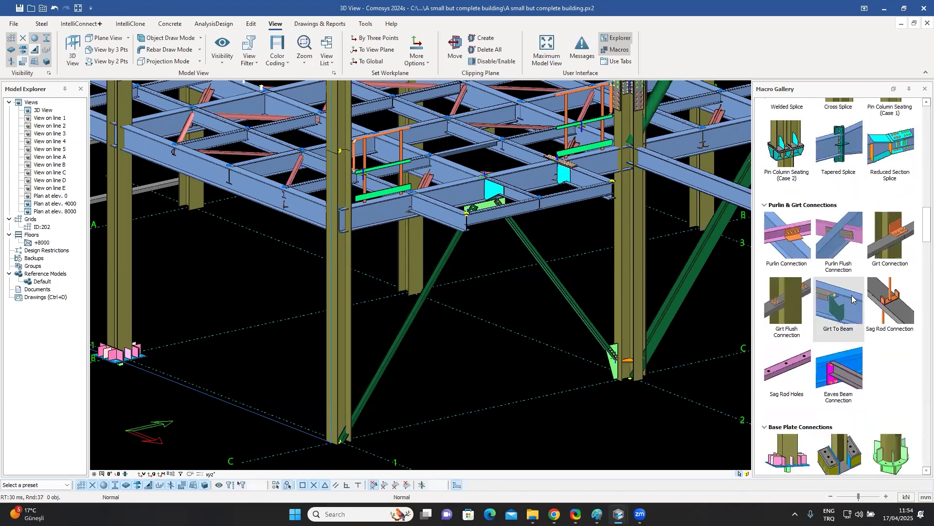
scroll(850, 300, "down", 15)
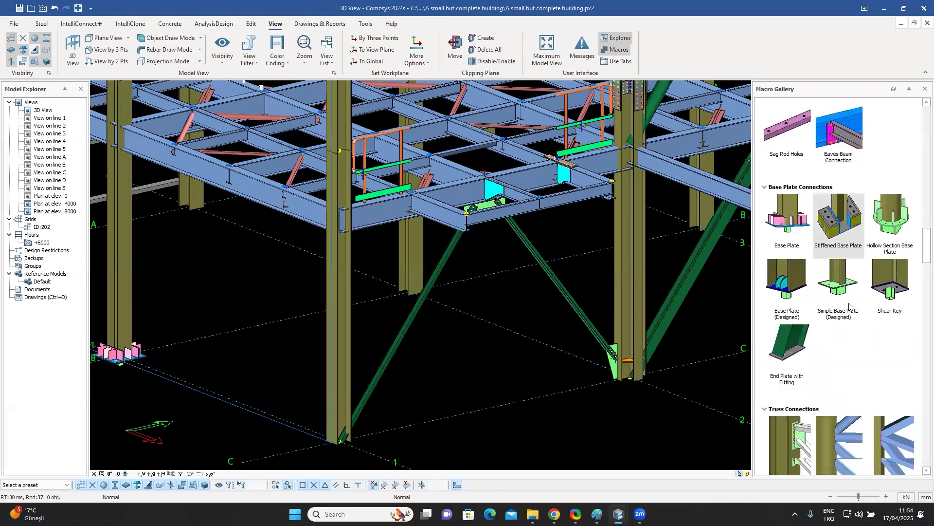
scroll(845, 309, "down", 10)
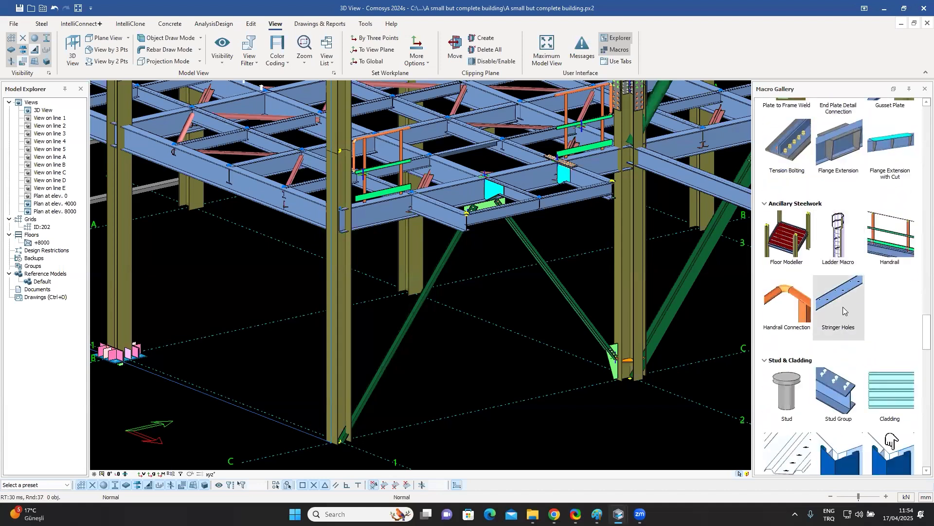
scroll(848, 326, "down", 2)
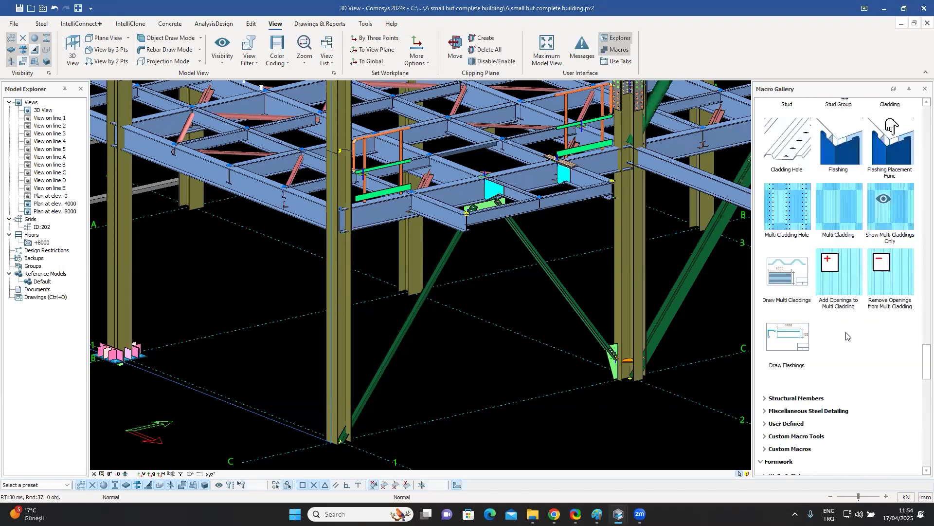
left_click(834, 396)
scroll(848, 371, "down", 7)
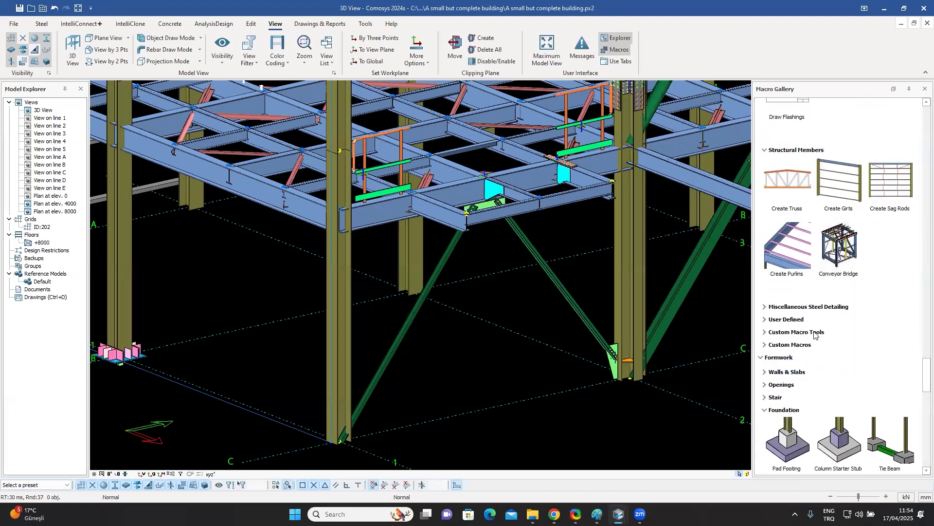
scroll(835, 317, "down", 2)
left_click(774, 225)
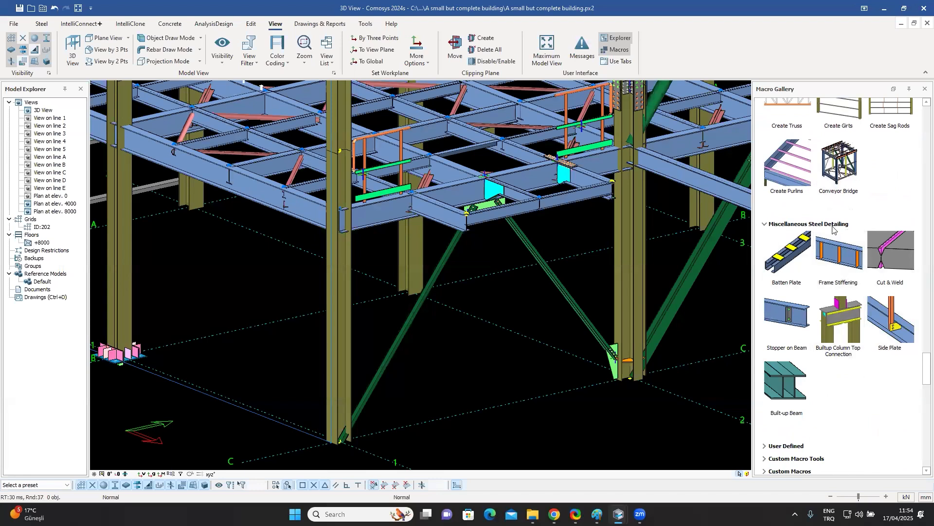
Step: Add Batten Plates along the slender ground-floor brace that ends at the new column-foot gusset plate
left_click(795, 260)
scroll(540, 255, "up", 4)
scroll(565, 267, "up", 2)
scroll(576, 267, "down", 5)
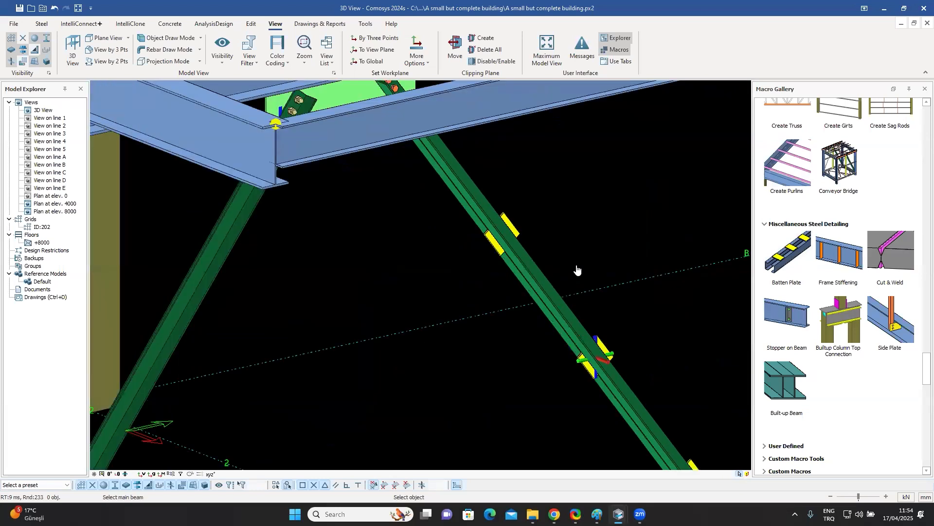
scroll(417, 275, "down", 1)
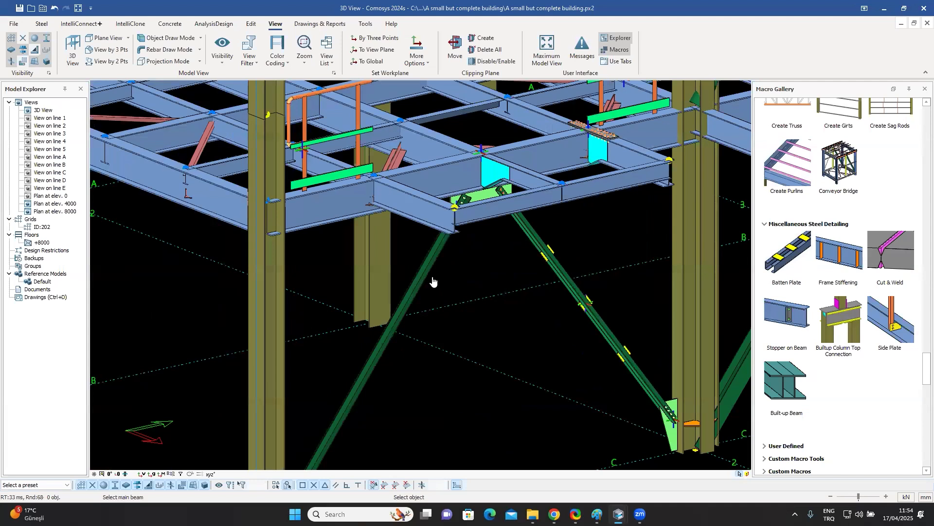
Step: Add Batten Plates along the opposite brace of the same ground-floor inverted V and end the command
scroll(446, 282, "up", 3)
right_click(463, 272)
left_click(473, 276)
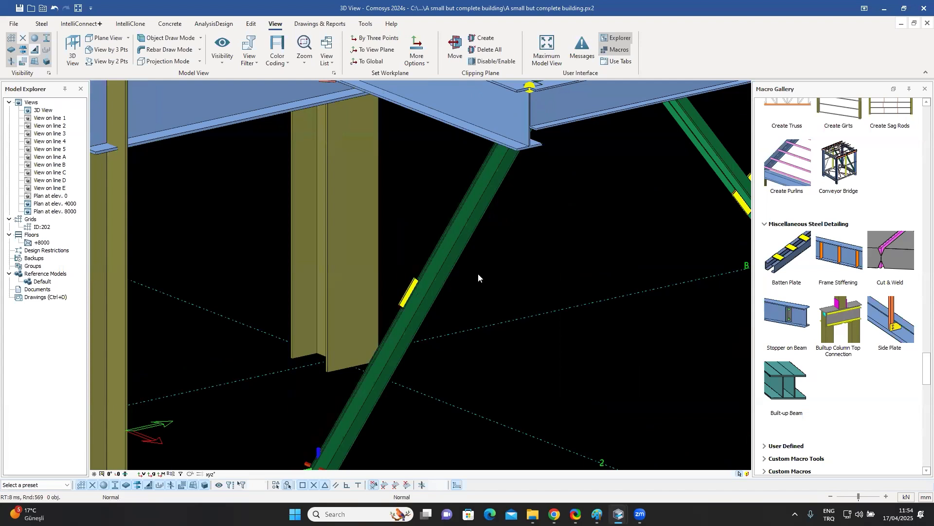
Step: Examine the roof ridge closely where the rafters and purlins meet above the orange trusses
scroll(541, 306, "down", 5)
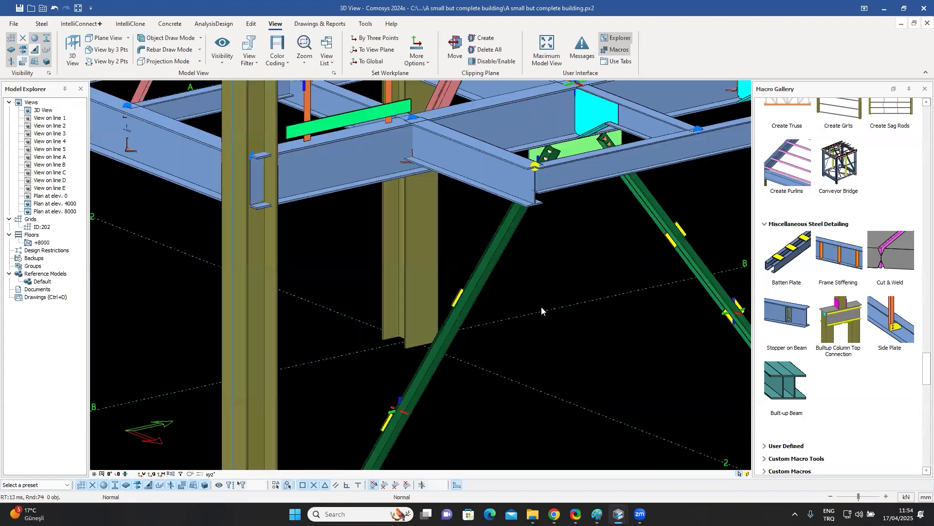
scroll(529, 318, "down", 6)
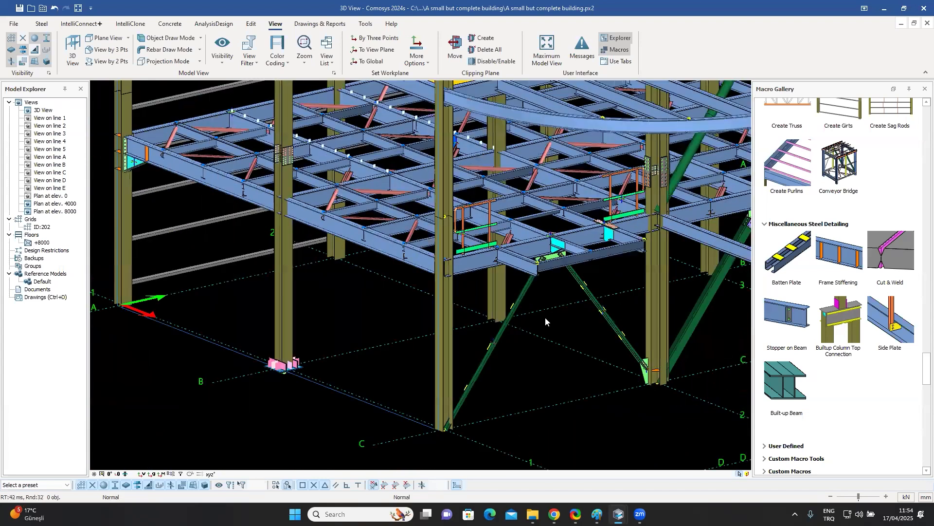
scroll(547, 134, "down", 3)
middle_click_drag(534, 175, 481, 179)
scroll(541, 181, "up", 6)
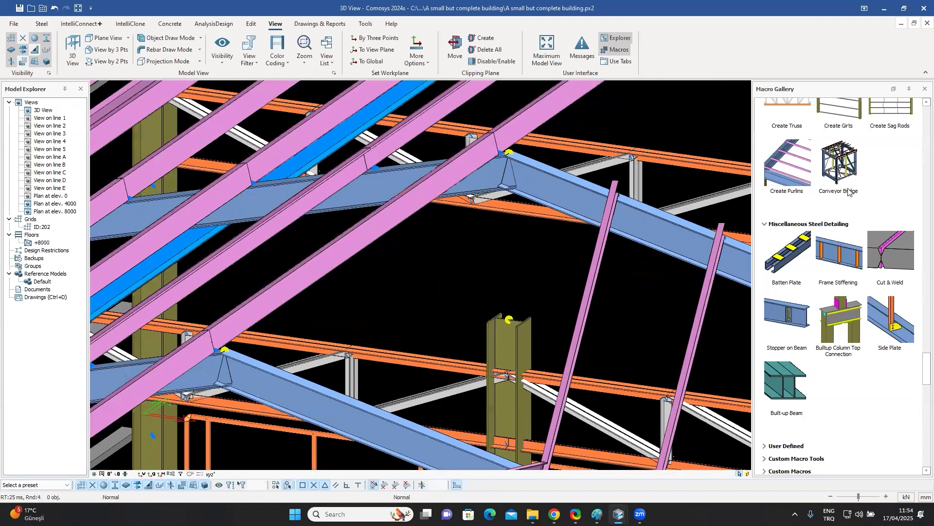
Step: Connect the two rafters with an Apex Haunch at the ridge of the frame where the column line ends
scroll(848, 191, "up", 20)
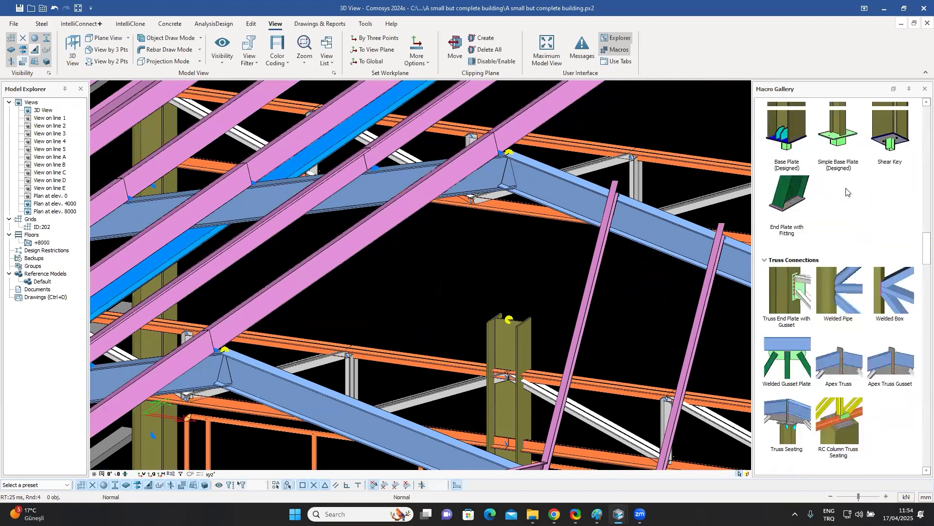
scroll(845, 207, "up", 15)
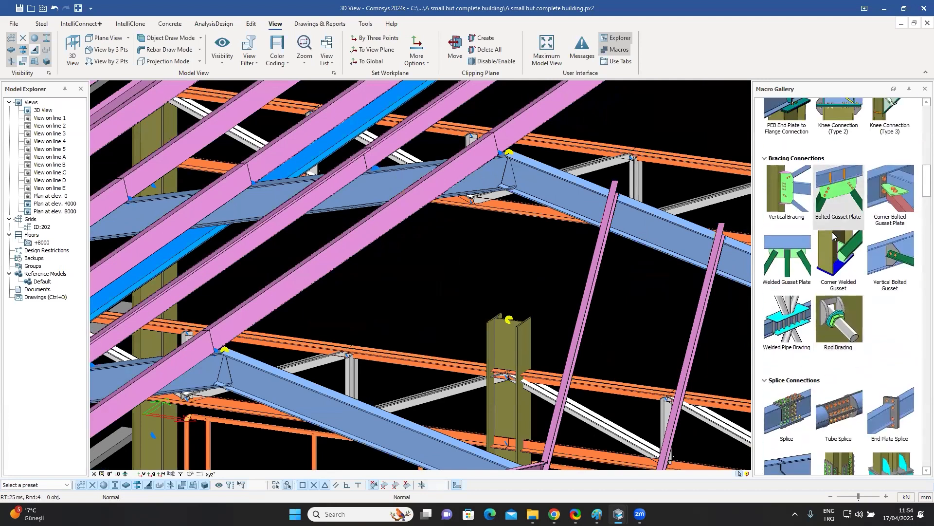
left_click(838, 229)
left_click(487, 190)
left_click(534, 189)
scroll(525, 168, "up", 5)
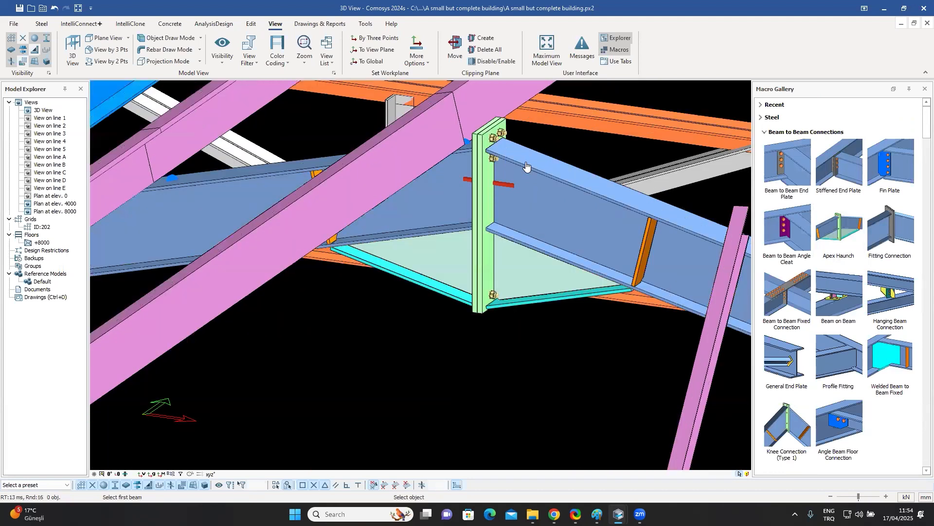
key("Escape")
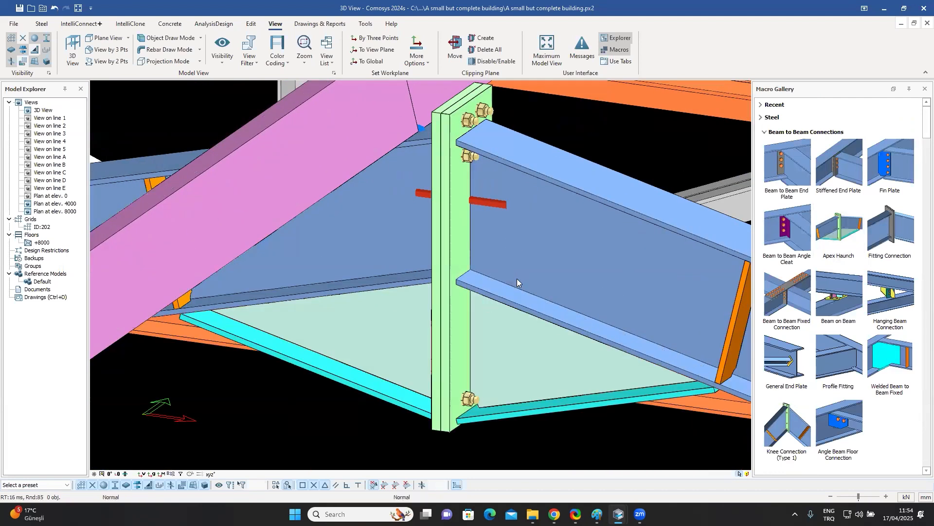
Step: Add a Girt Connection between the end column of the side wall and the third girt up from the base
scroll(517, 278, "down", 5)
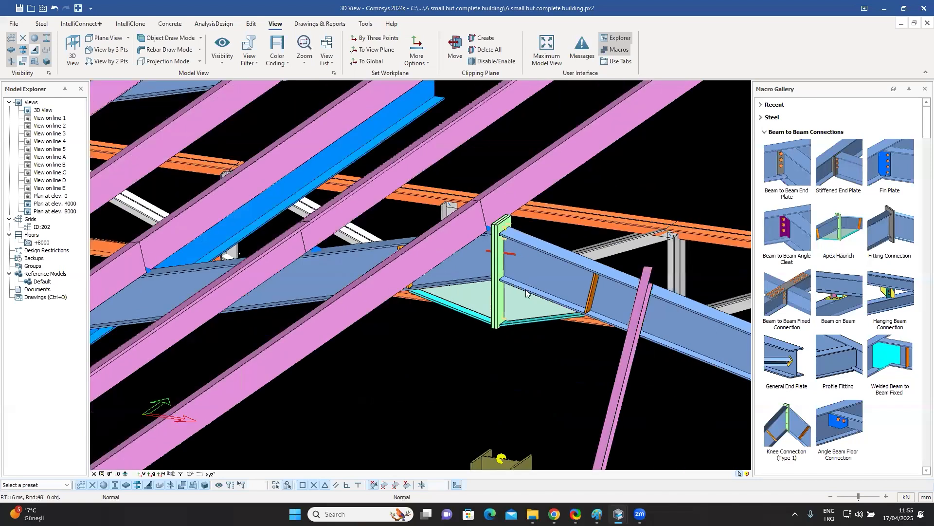
scroll(526, 292, "down", 3)
scroll(530, 281, "down", 3)
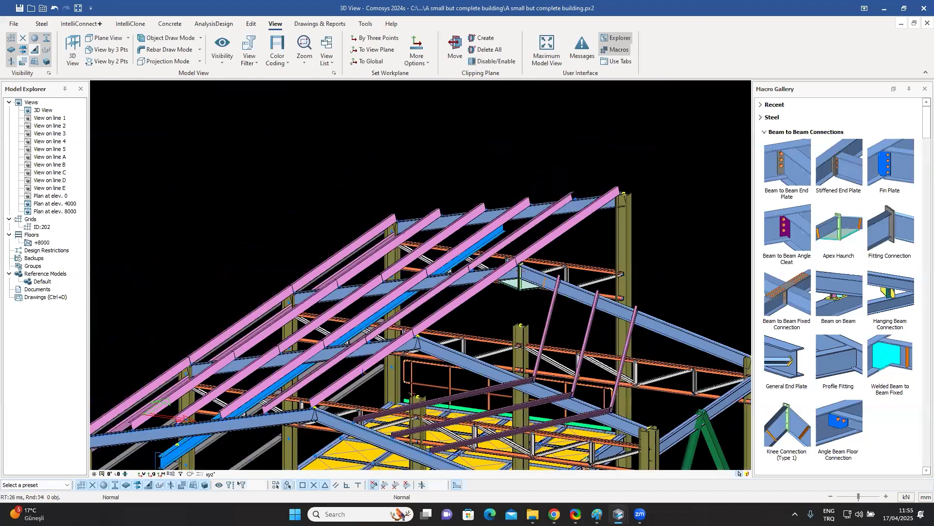
scroll(523, 279, "down", 4)
middle_click_drag(288, 301, 274, 256)
scroll(847, 285, "down", 5)
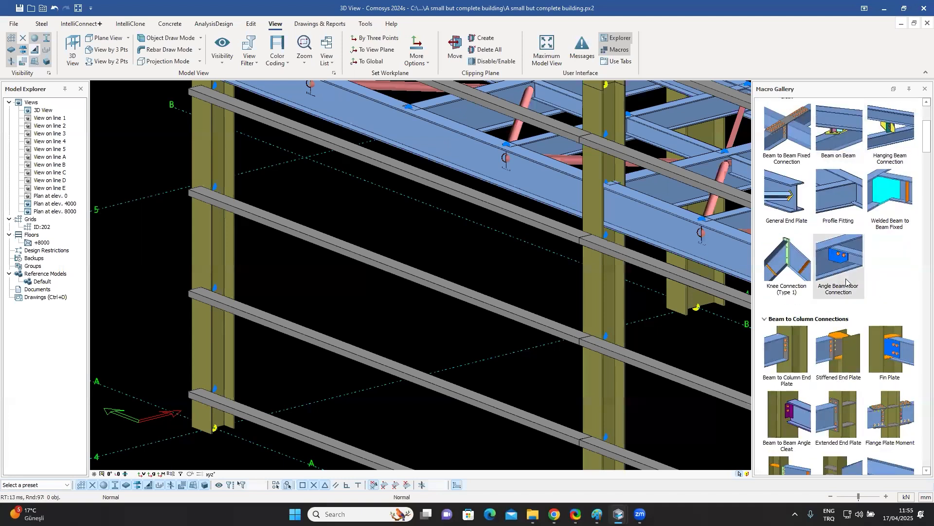
scroll(846, 281, "down", 10)
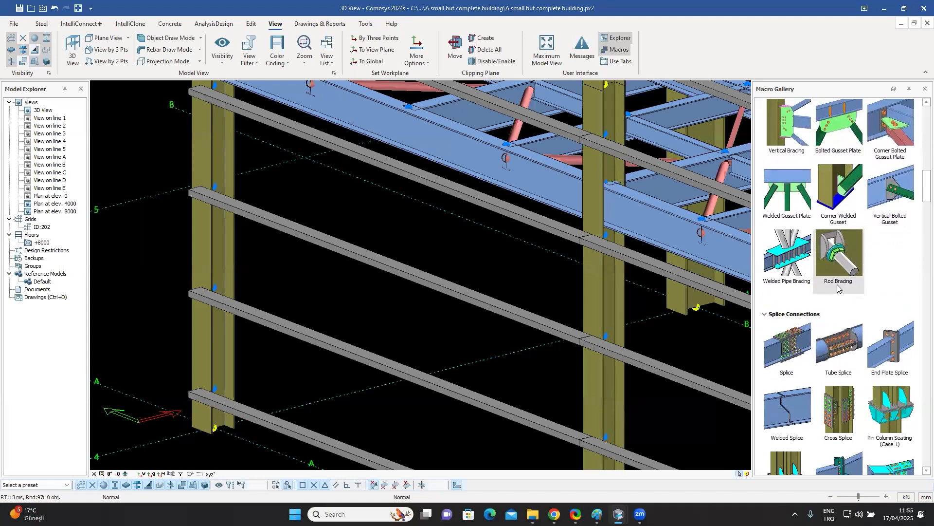
scroll(838, 295, "down", 2)
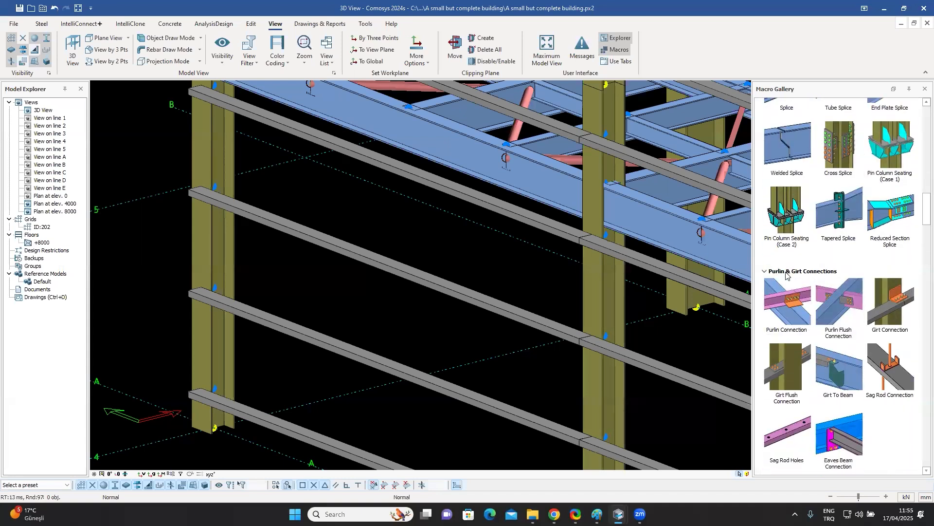
scroll(848, 299, "down", 3)
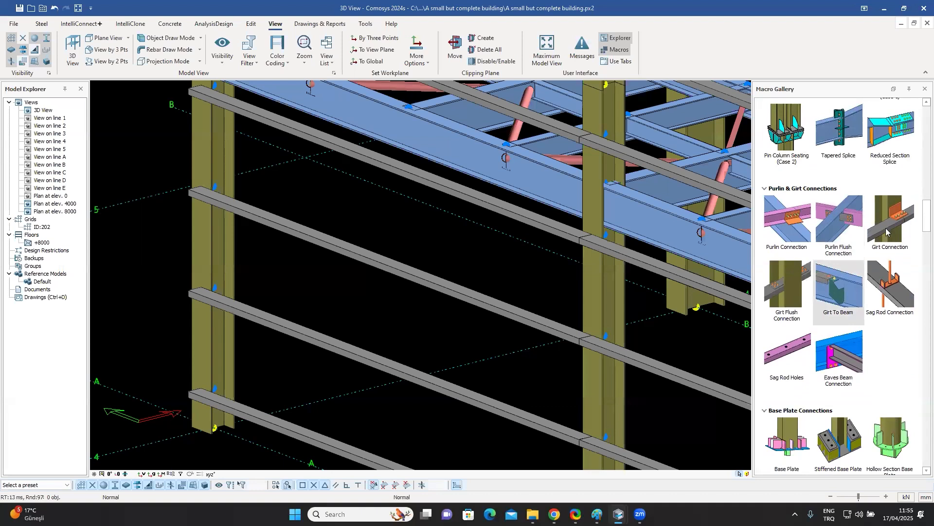
left_click(892, 229)
left_click(201, 166)
left_click(255, 222)
right_click(255, 222)
key("Escape")
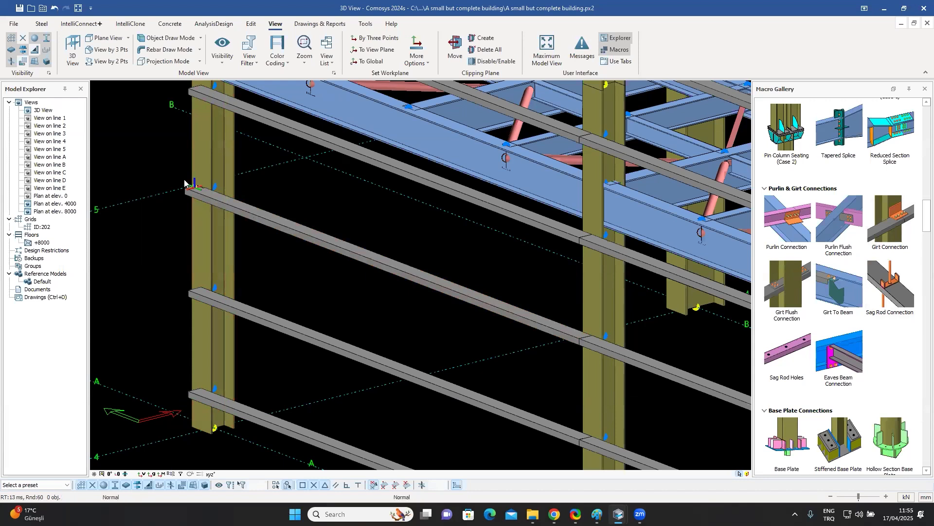
Step: Try the Bracket Type and Bracket Type Without Cut support types on the new girt connection
scroll(189, 185, "up", 3)
left_click(199, 184)
middle_click_drag(479, 278, 508, 174)
mouse_move(219, 187)
middle_mouse_down()
mouse_move(231, 208)
mouse_move(210, 203)
middle_mouse_up()
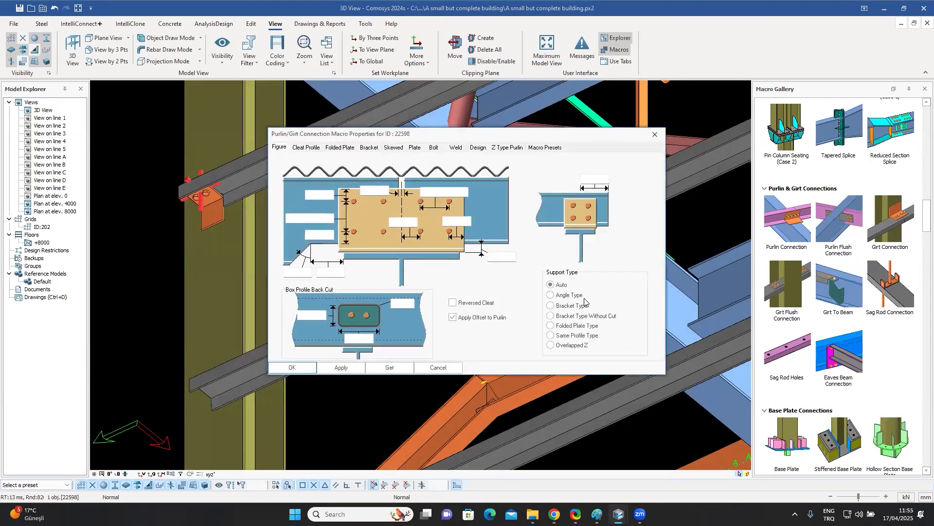
left_click(552, 307)
left_click(344, 368)
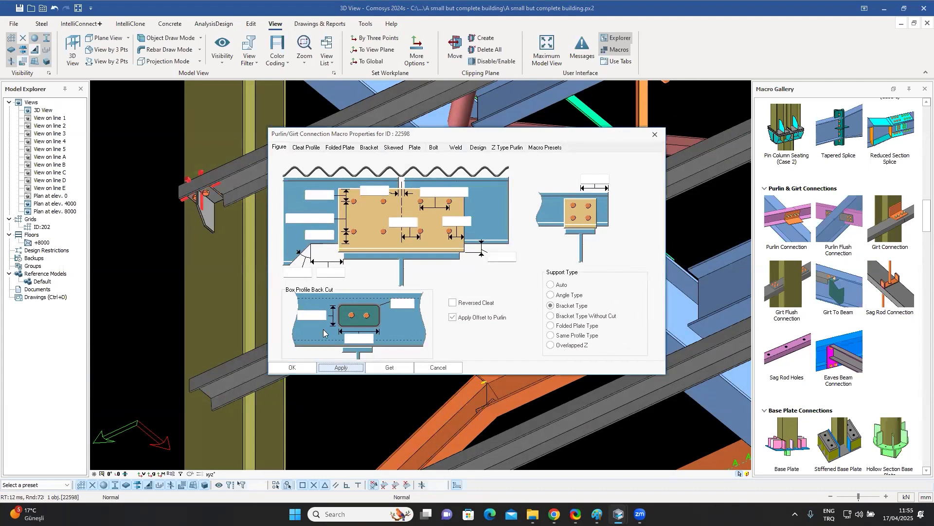
left_click(575, 317)
left_click(353, 369)
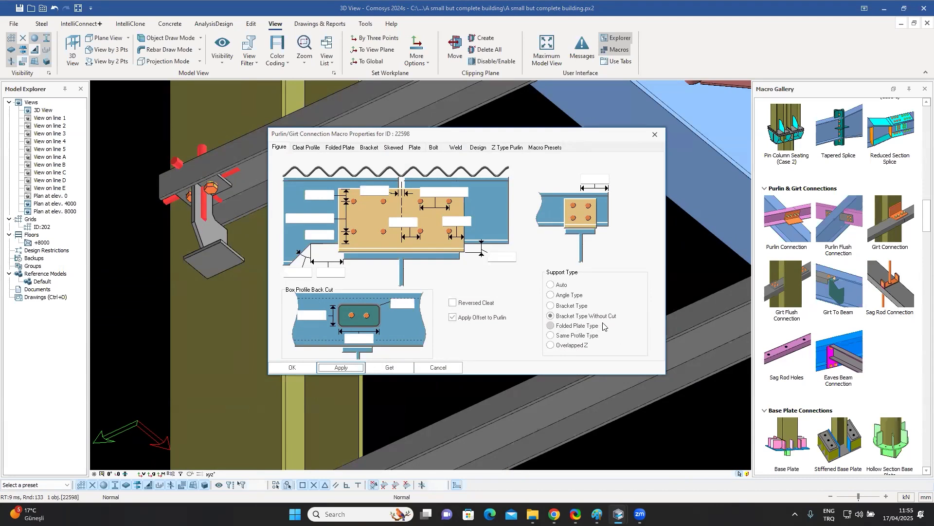
Step: Apply the Same Profile Type support to the girt connection, close its properties and check the result
left_click(569, 335)
left_click(340, 367)
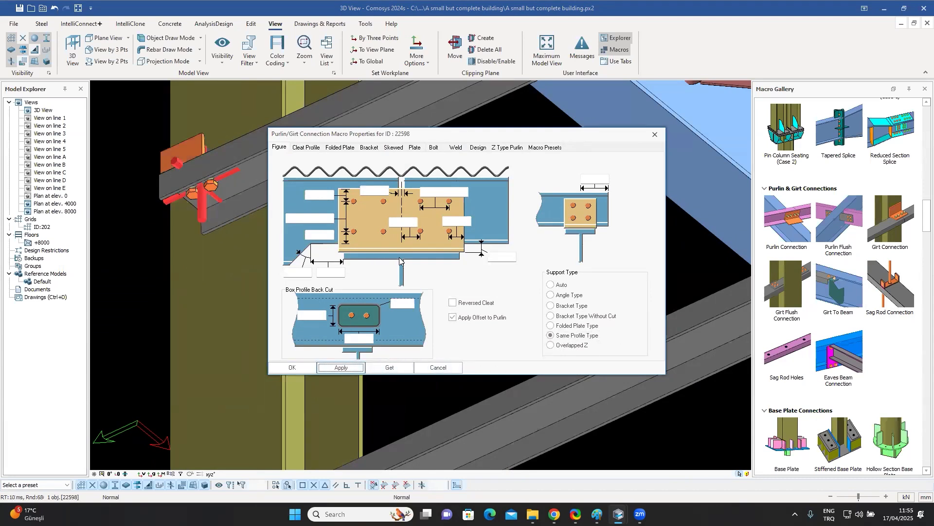
left_click(655, 135)
middle_click_drag(421, 267, 278, 212)
scroll(279, 212, "up", 6)
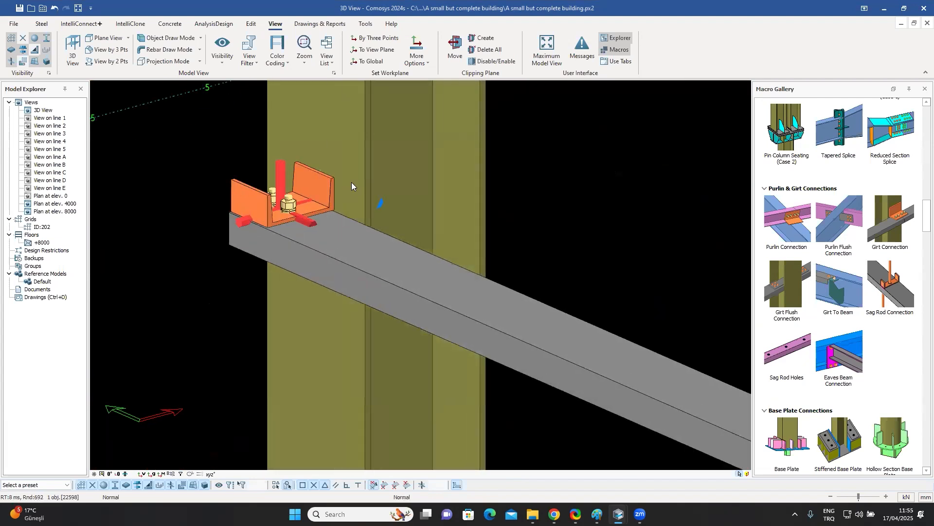
Step: Examine the Purlin Connection macro's description, the girt mounted beside the upper floor's edge beam, and that beam
scroll(282, 183, "down", 8)
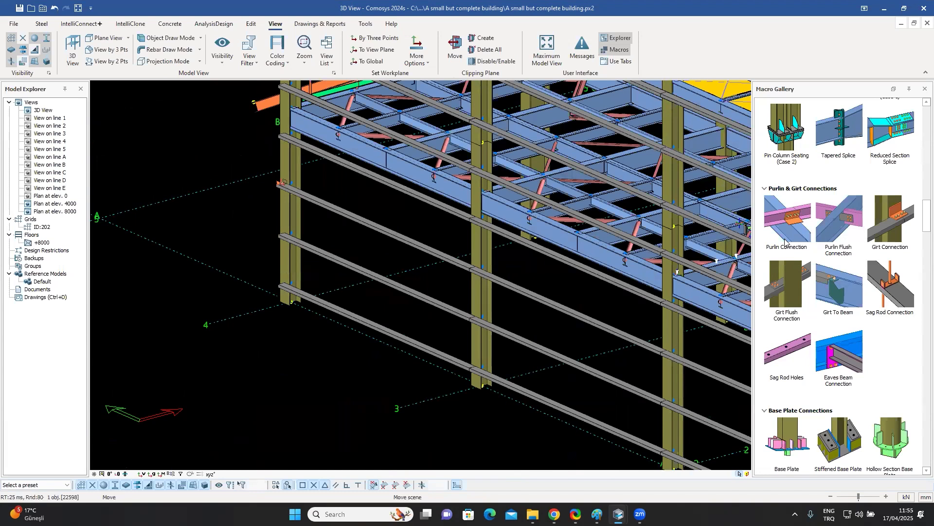
mouse_move(785, 241)
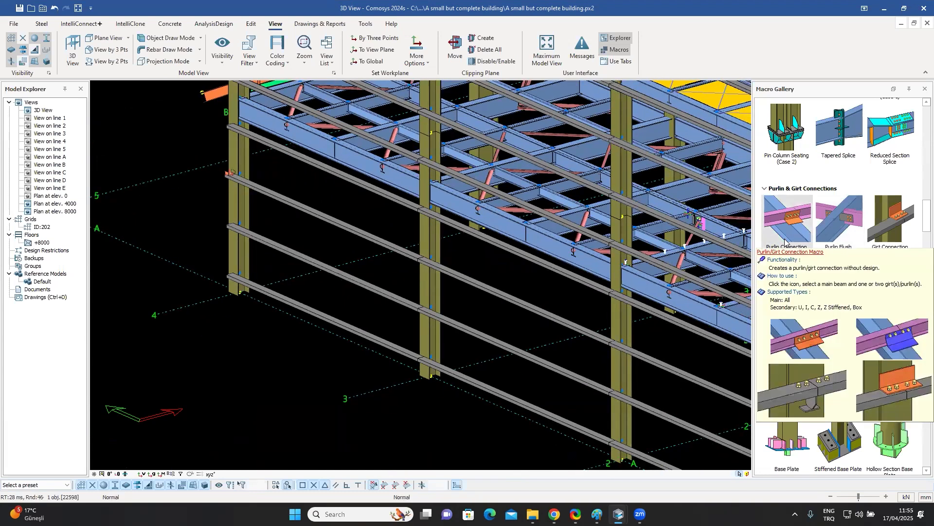
scroll(625, 261, "down", 4)
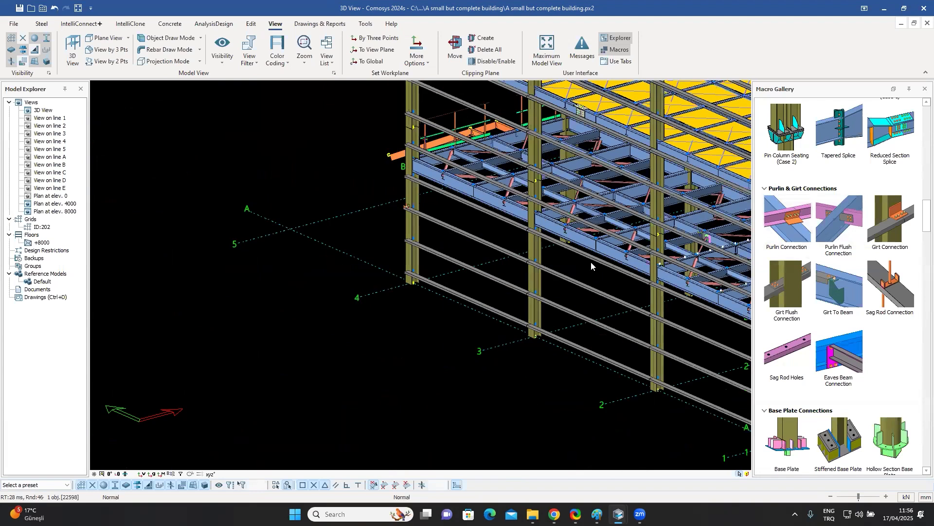
scroll(474, 221, "down", 3)
middle_click_drag(474, 221, 556, 242)
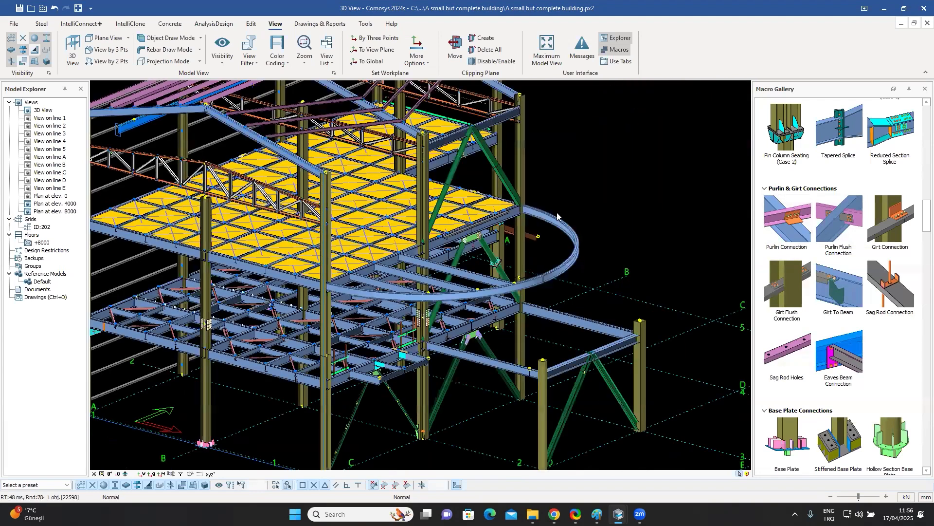
scroll(480, 268, "up", 2)
scroll(222, 325, "up", 2)
scroll(335, 276, "up", 3)
middle_click_drag(336, 276, 292, 313)
scroll(562, 236, "up", 3)
left_click(601, 187)
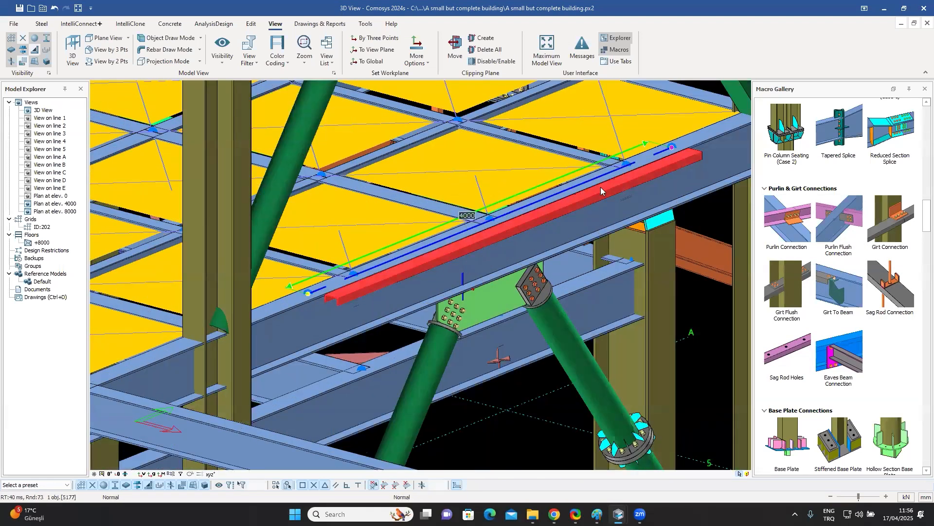
scroll(463, 253, "down", 4)
scroll(529, 248, "up", 3)
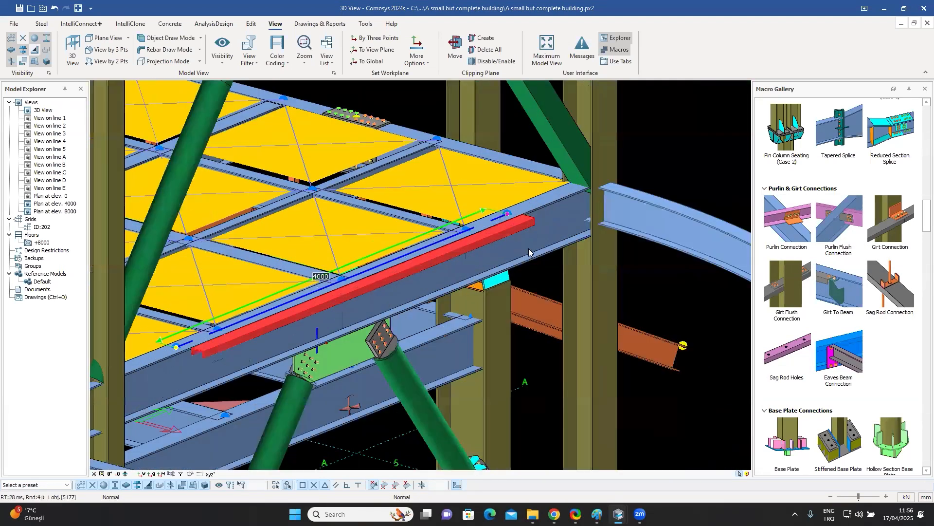
left_click(527, 209)
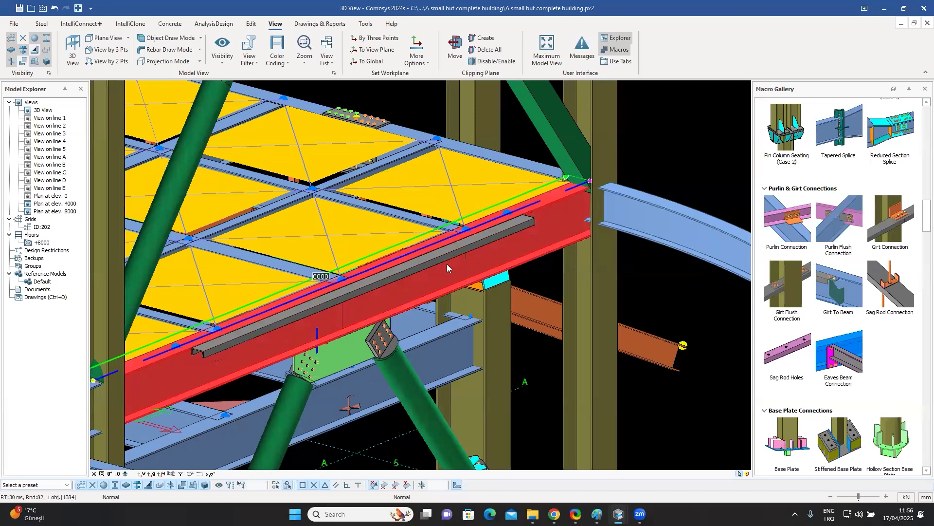
left_click(663, 149)
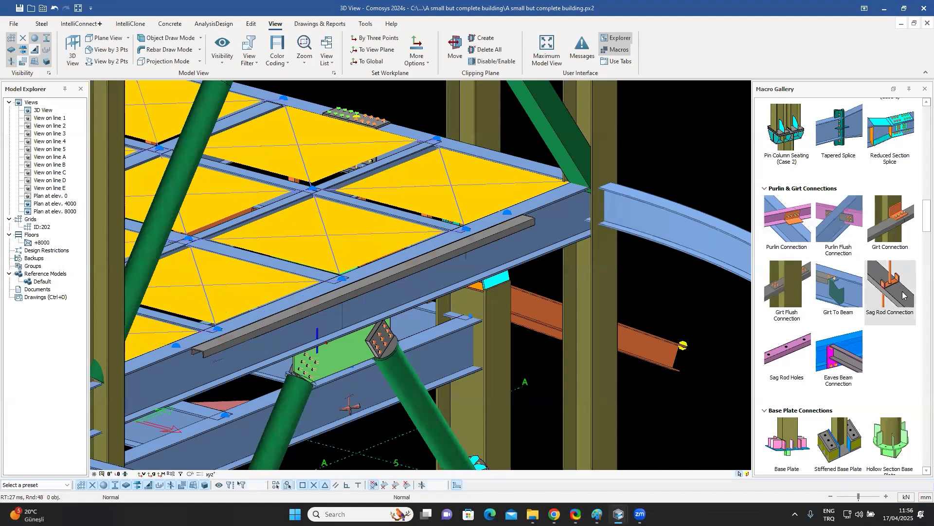
Step: Add a Girt To Beam connection between the upper floor's edge beam and its side girt, placed at the girt's near end
left_click(839, 292)
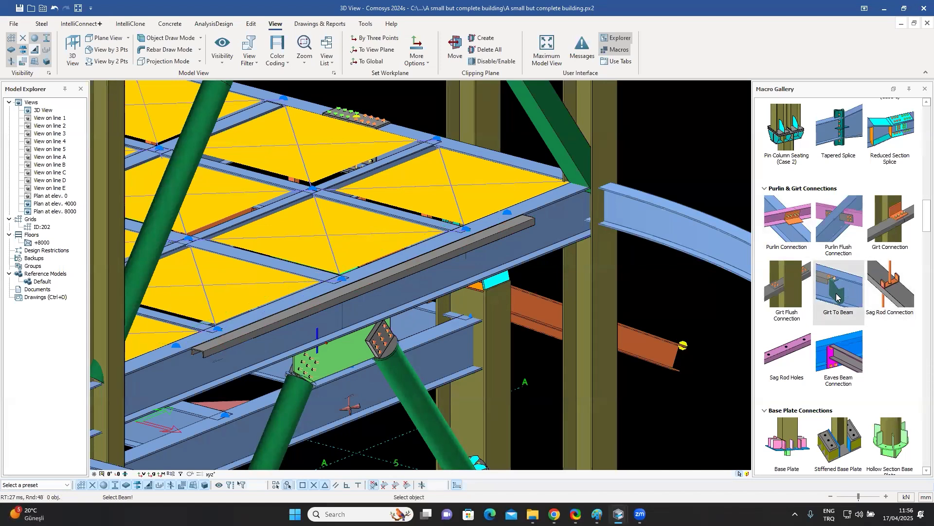
left_click(554, 216)
left_click(518, 228)
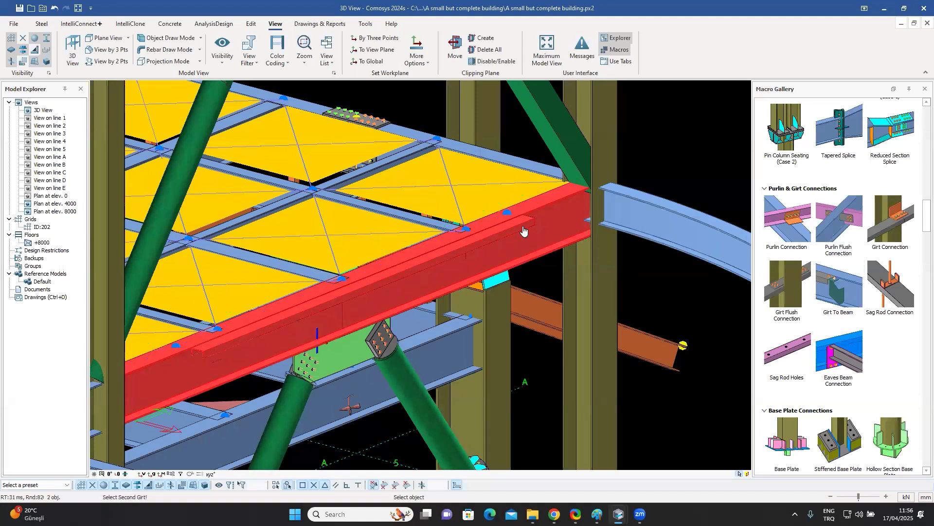
left_click(522, 226)
scroll(367, 321, "down", 2)
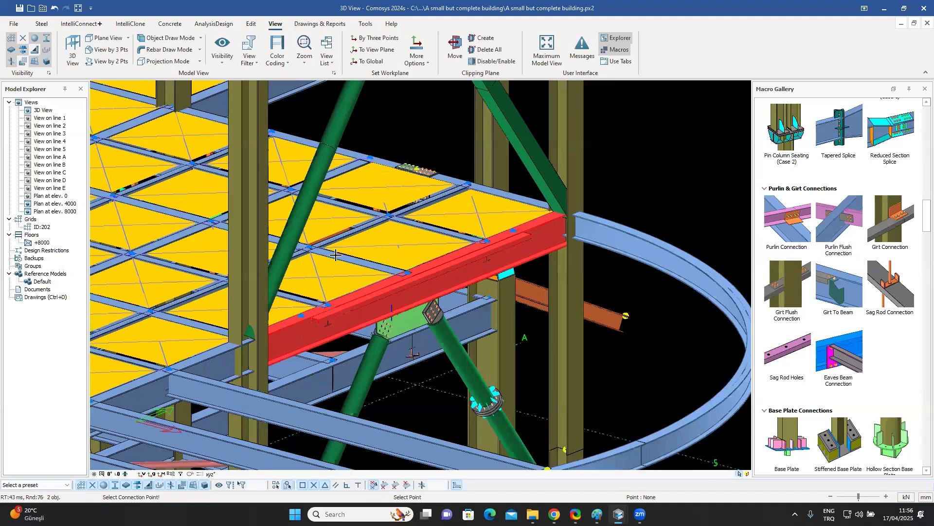
scroll(336, 254, "up", 2)
scroll(336, 254, "up", 2)
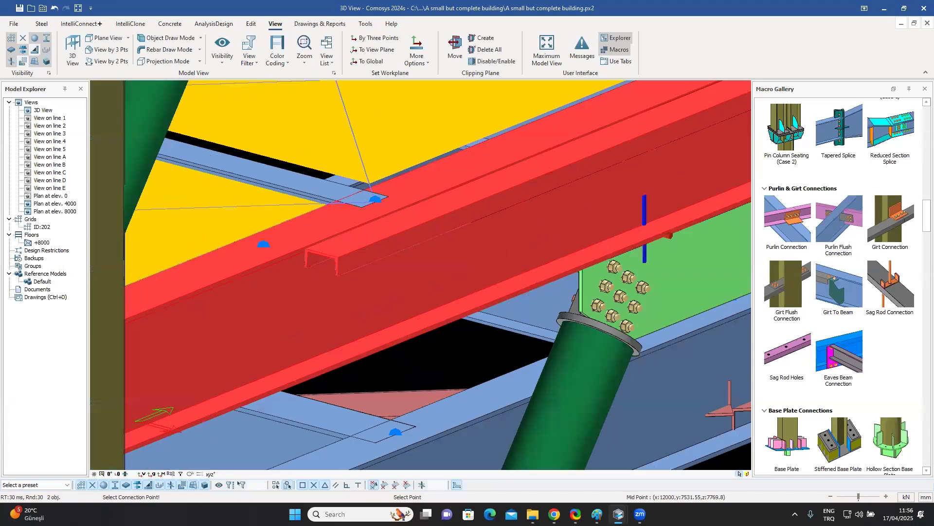
left_click(337, 258)
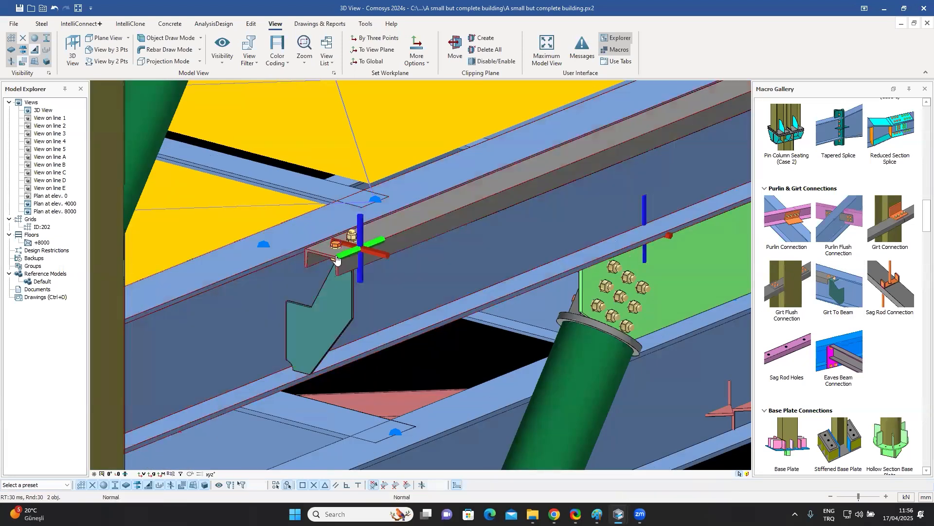
left_click(361, 230)
middle_click_drag(360, 230, 452, 283)
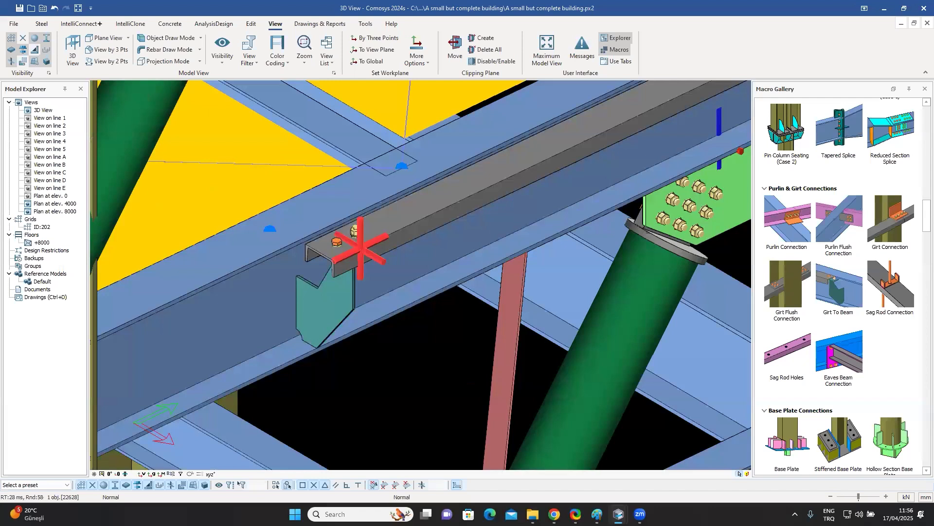
Step: Add a Purlin Connection where a roof purlin rests on the end frame's rafter, and apply a reversed cleat to it
scroll(452, 283, "down", 2)
scroll(459, 291, "down", 2)
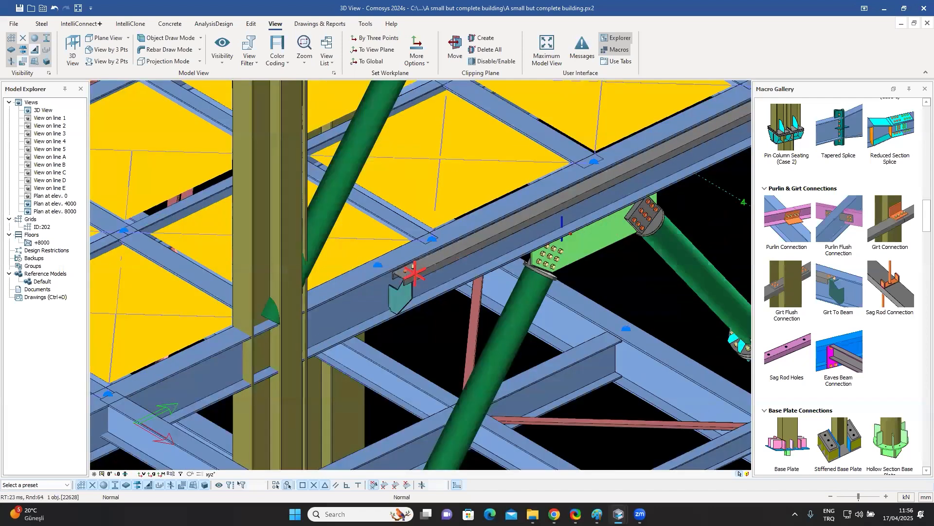
scroll(453, 287, "down", 2)
scroll(270, 236, "down", 2)
scroll(412, 229, "down", 2)
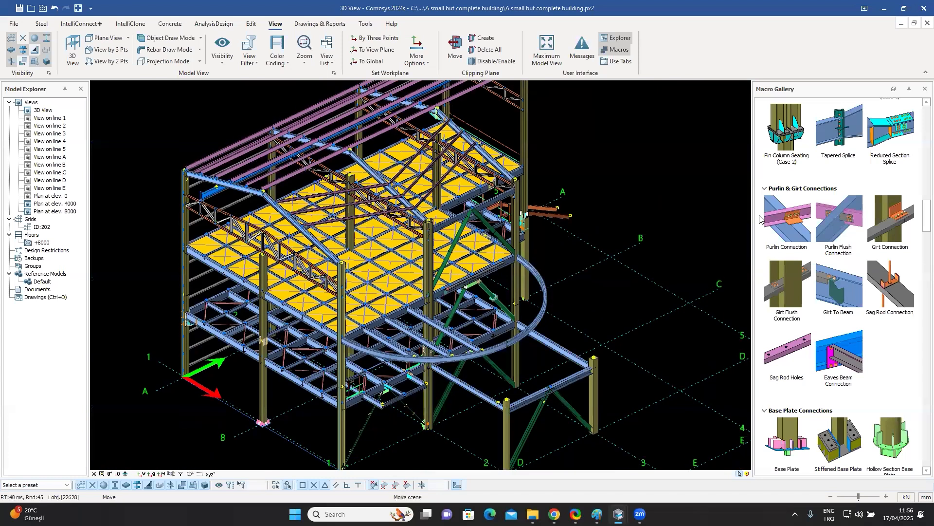
middle_click_drag(211, 239, 219, 250)
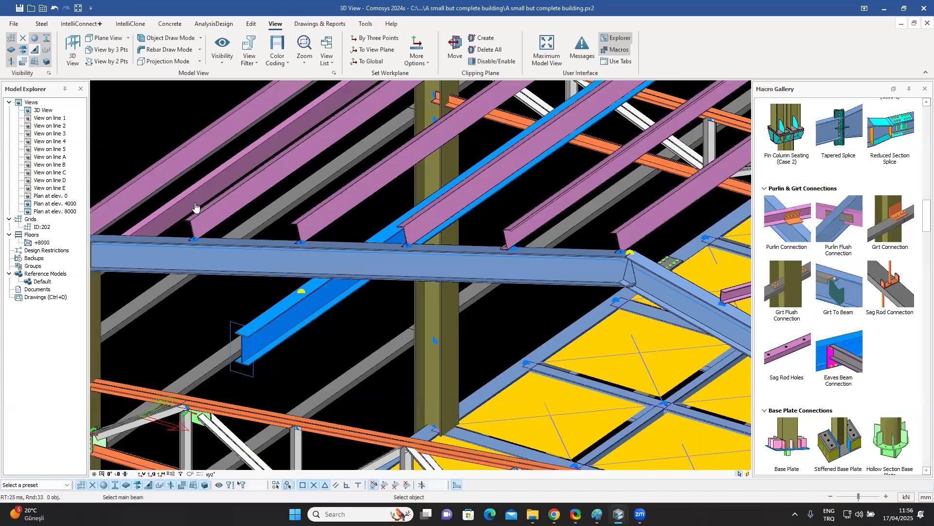
scroll(196, 205, "up", 2)
left_click(193, 203)
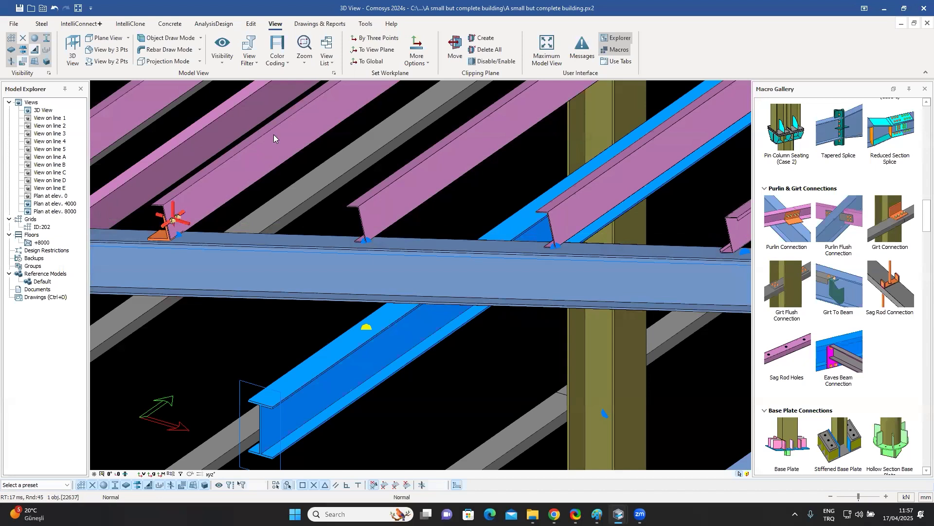
left_click(517, 272)
left_click(406, 337)
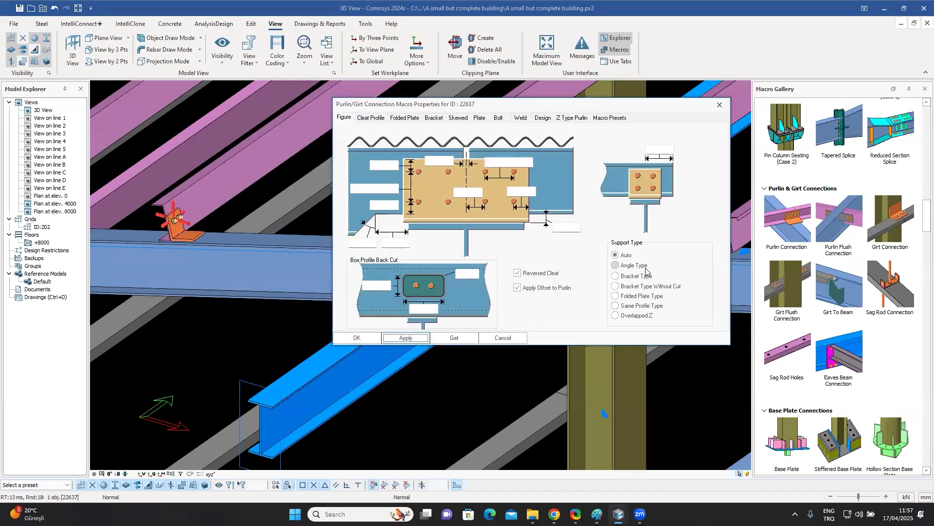
Step: Apply the Folded Plate Type support to the purlin connection and close its properties
left_click(640, 297)
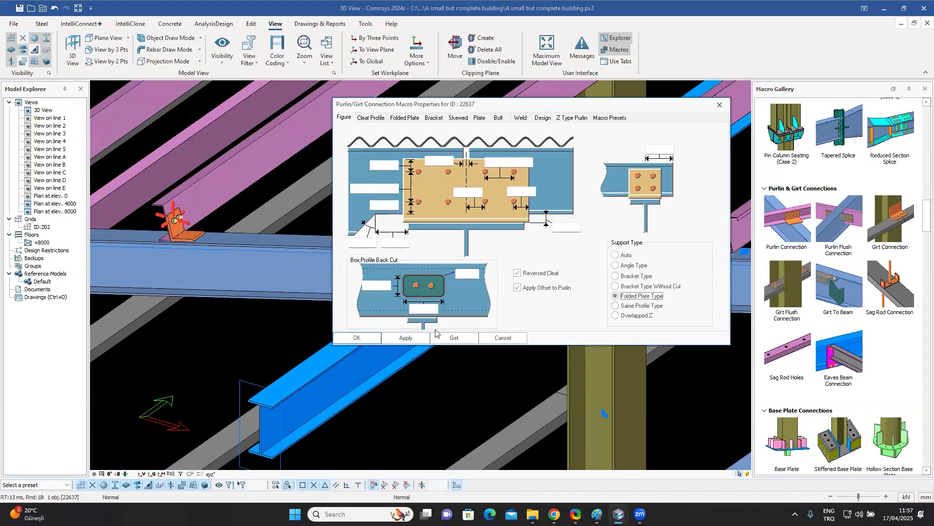
left_click(403, 338)
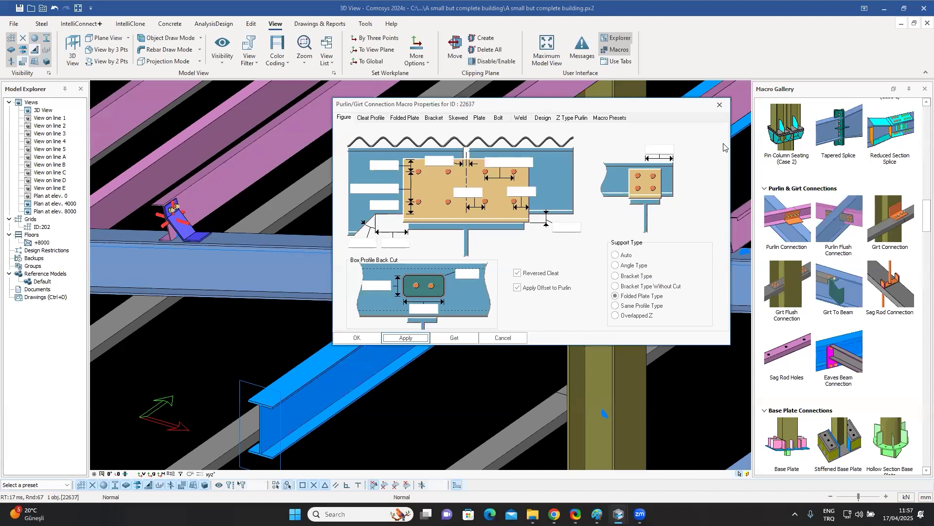
left_click(720, 105)
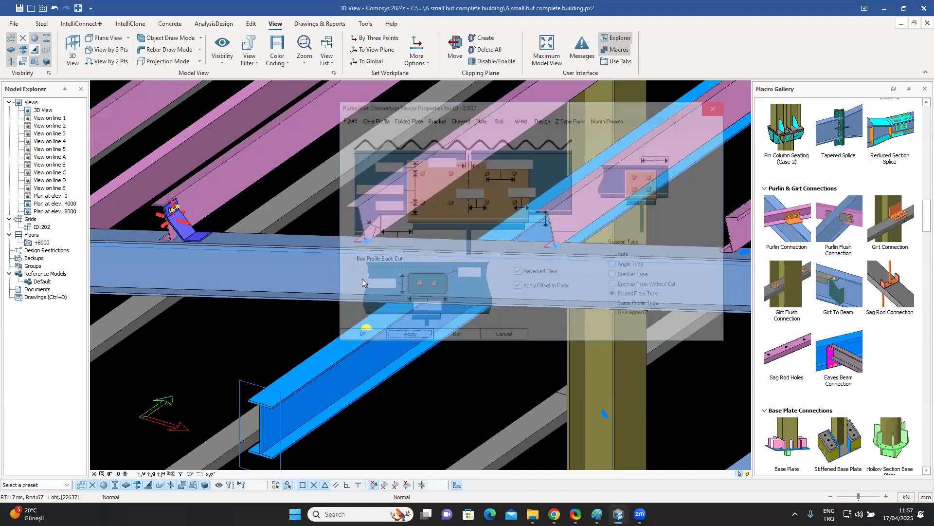
Step: Add a Purlin Connection where the middle pair of angled purlins meets on the rafter beside the green braces
scroll(370, 283, "down", 2)
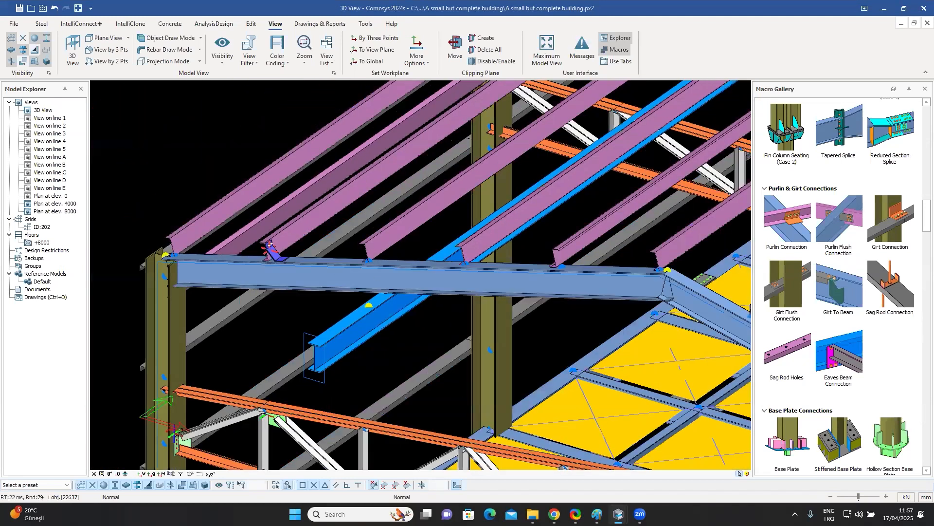
scroll(369, 302, "down", 1)
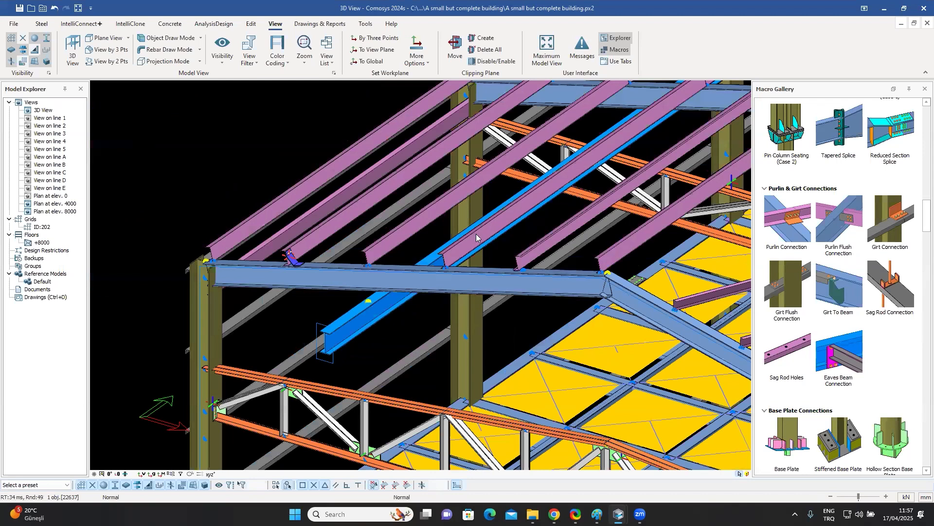
scroll(475, 234, "down", 2)
scroll(470, 234, "down", 2)
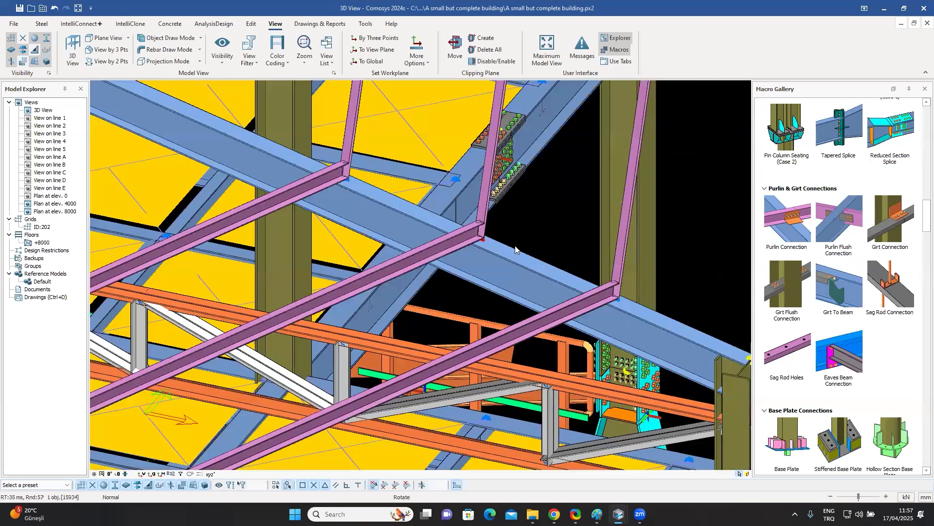
mouse_move(515, 249)
middle_mouse_down()
mouse_move(530, 251)
mouse_move(510, 223)
mouse_move(500, 246)
middle_mouse_up()
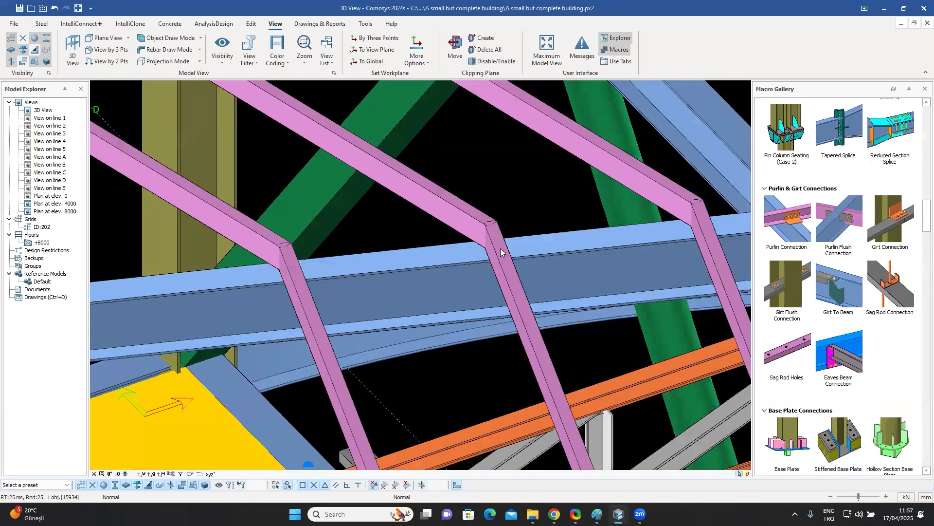
middle_click_drag(501, 248, 488, 141)
middle_click_drag(498, 193, 814, 294)
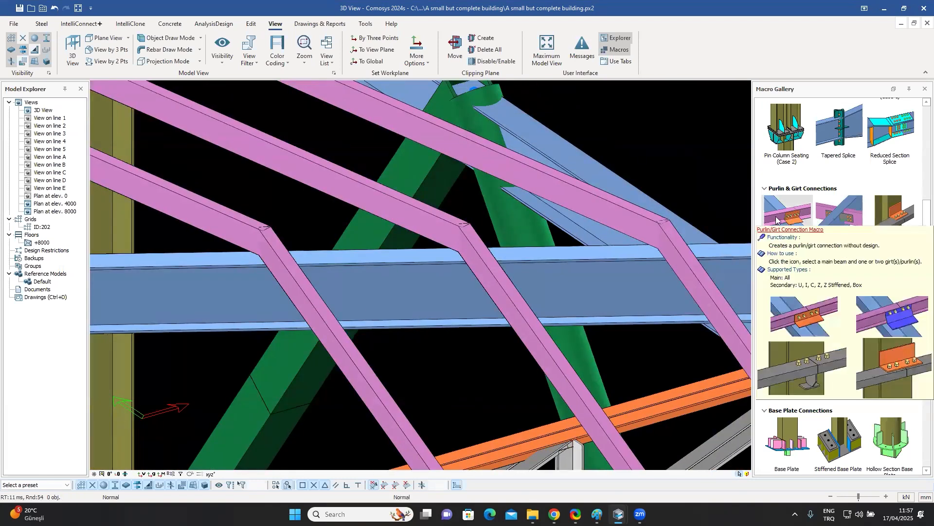
left_click(436, 277)
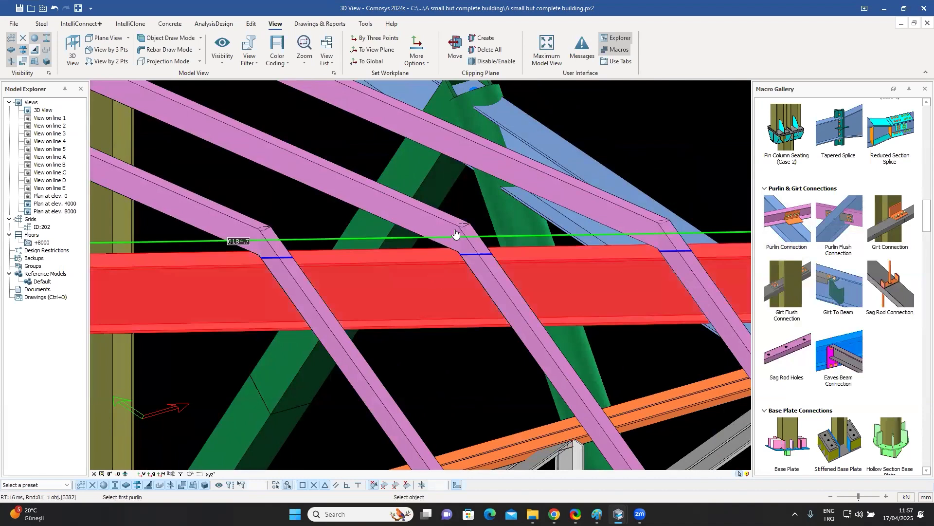
left_click(447, 224)
left_click(488, 270)
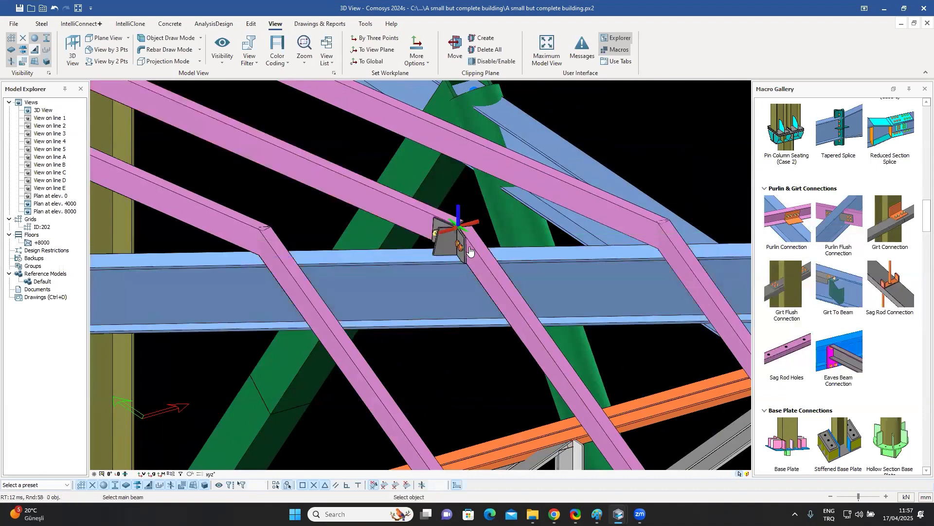
Step: Add another Purlin Connection on the same rafter, joining the neighbouring pair of angled purlins
scroll(467, 247, "up", 2)
scroll(480, 264, "down", 2)
scroll(302, 273, "down", 1)
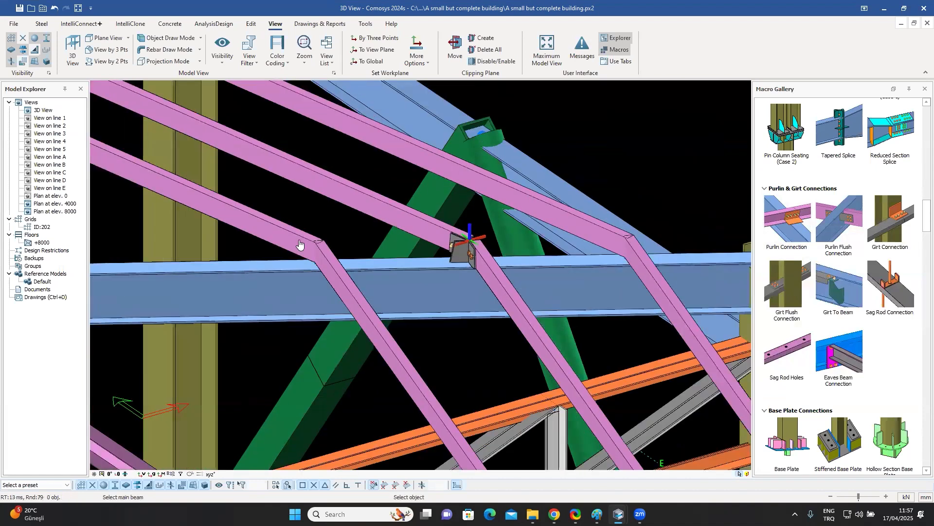
left_click(341, 285)
left_click(312, 236)
left_click(350, 238)
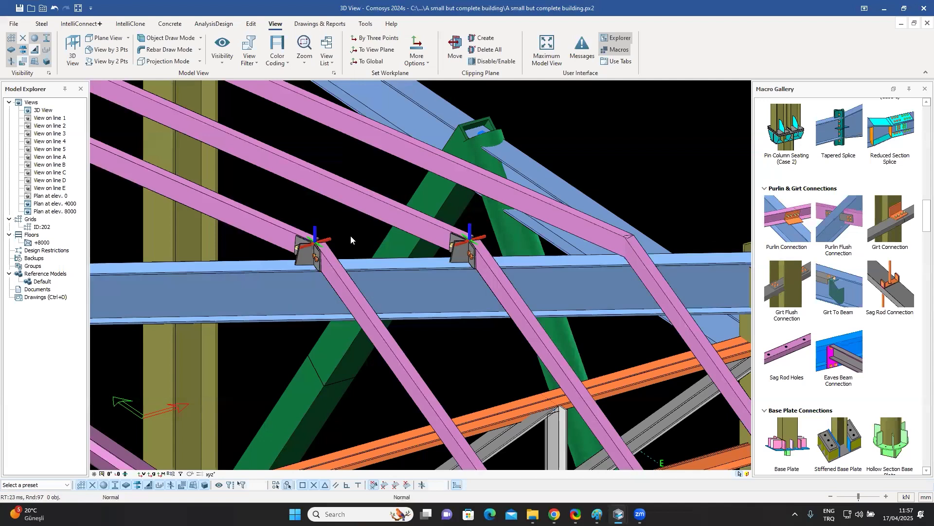
Step: Select the rafter assembly with its new skewed purlin cleats and show only the selected parts
scroll(463, 277, "up", 2)
left_click(478, 241)
middle_click_drag(473, 240, 551, 294)
left_click(551, 294)
right_click(516, 263)
left_click(540, 260)
right_click(540, 260)
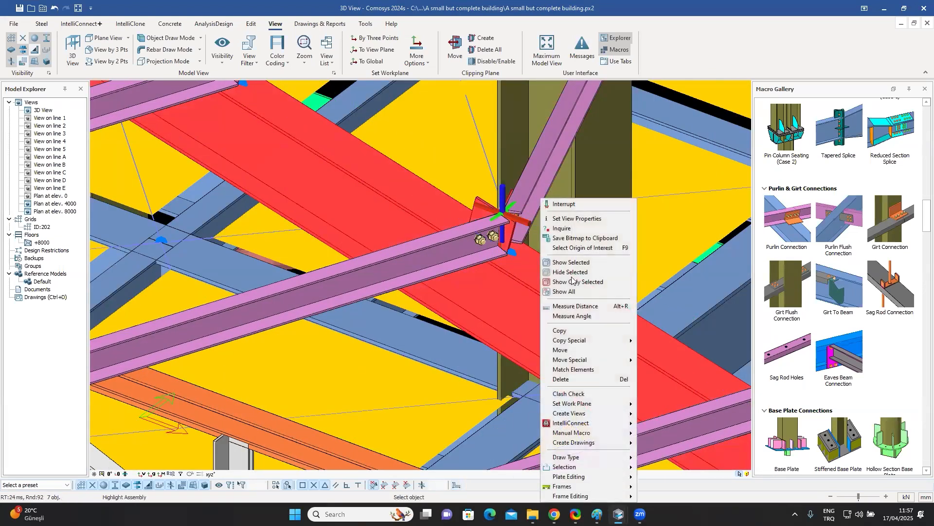
left_click(575, 284)
Step: Examine the isolated skewed cleat plates on the rafter, and show all model objects again
right_click(564, 198)
left_click(513, 222)
middle_click_drag(499, 236, 415, 241)
scroll(473, 229, "up", 3)
scroll(564, 240, "down", 2)
middle_click_drag(563, 240, 521, 159)
scroll(589, 170, "down", 3)
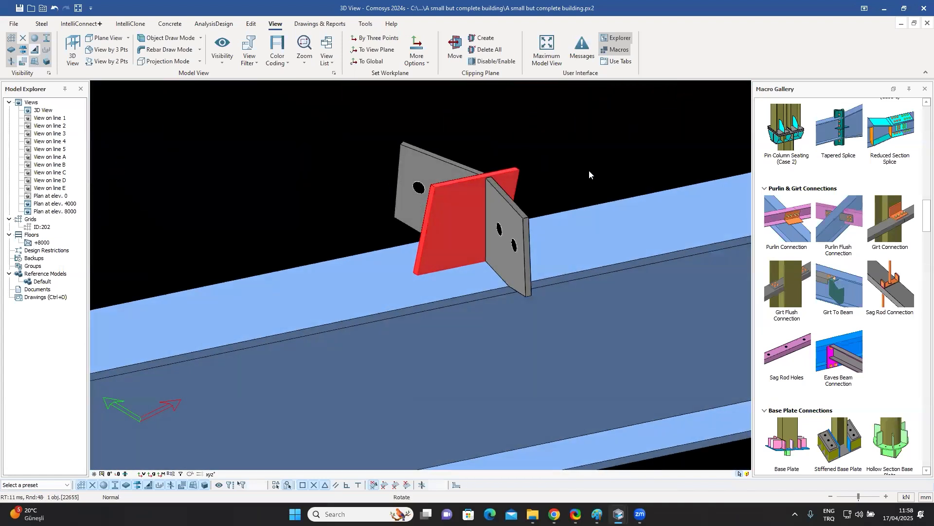
right_click(526, 150)
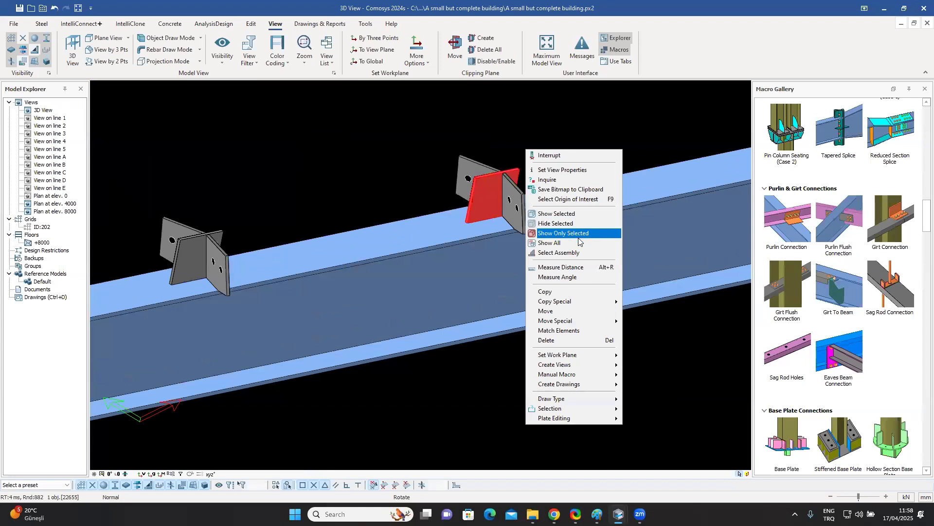
left_click(565, 242)
scroll(497, 239, "down", 2)
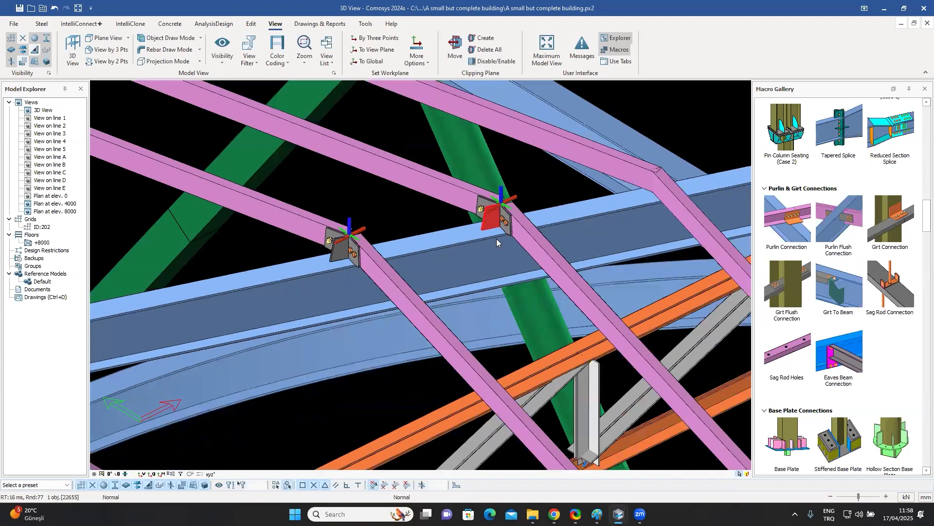
Step: Add a Purlin Connection joining two end-to-end Z purlins to the rafter, at the purlin next to the apex haunch
scroll(497, 242, "down", 3)
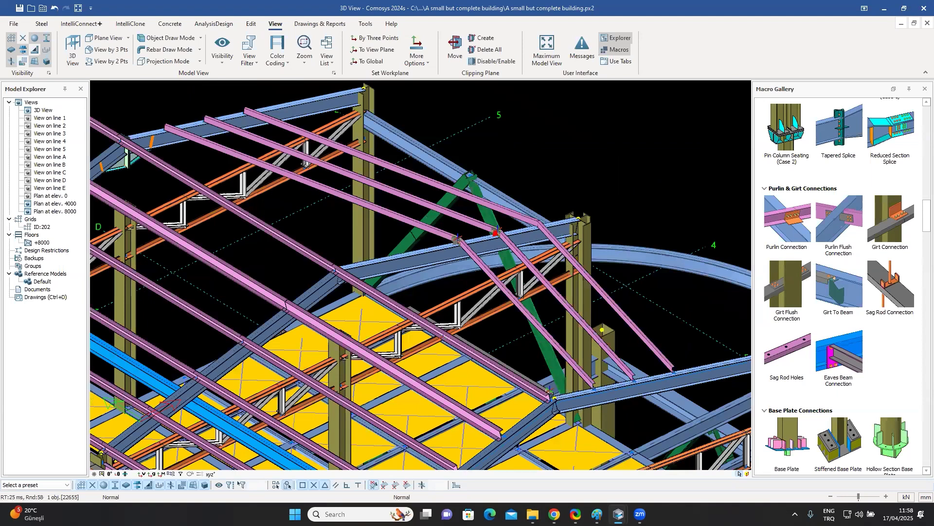
scroll(496, 235, "down", 2)
middle_click_drag(496, 235, 481, 236)
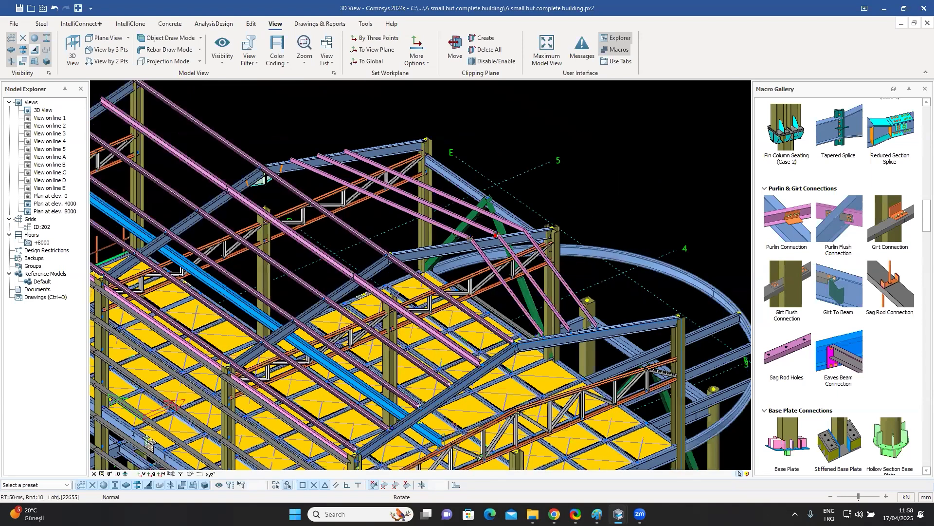
middle_click_drag(378, 262, 363, 236)
middle_click_drag(380, 191, 400, 328)
scroll(428, 155, "up", 8)
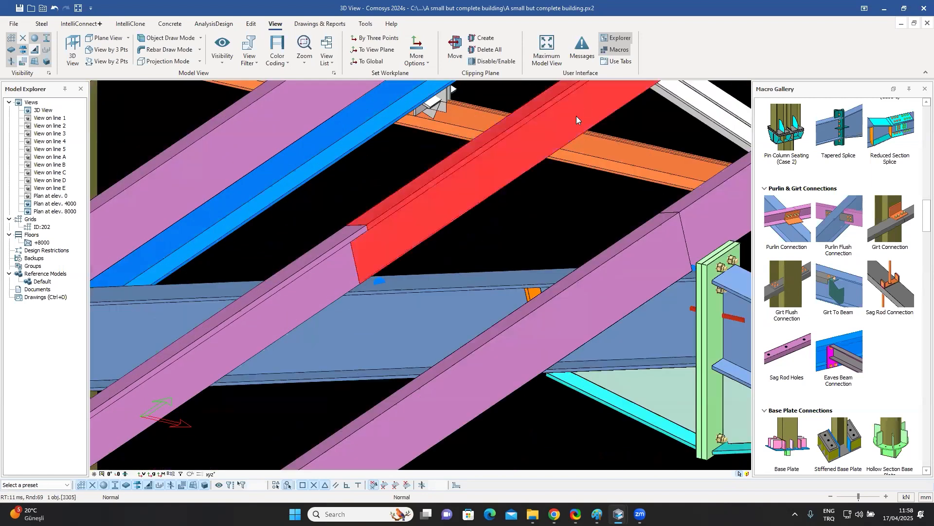
double_click(577, 116)
key("Escape")
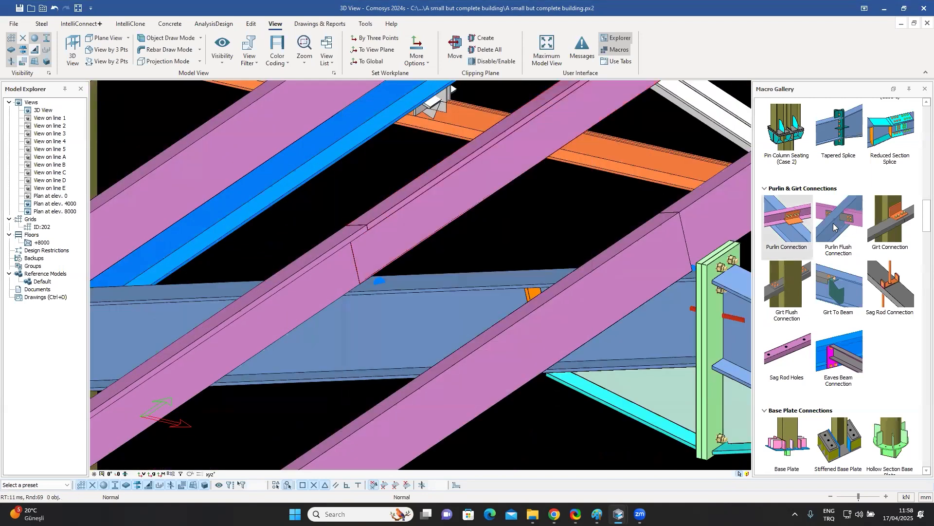
left_click(804, 222)
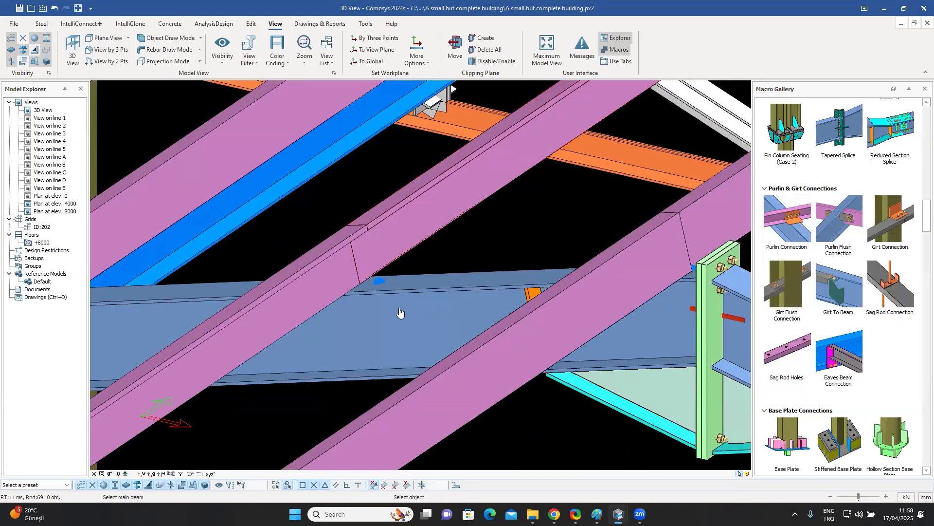
left_click(338, 285)
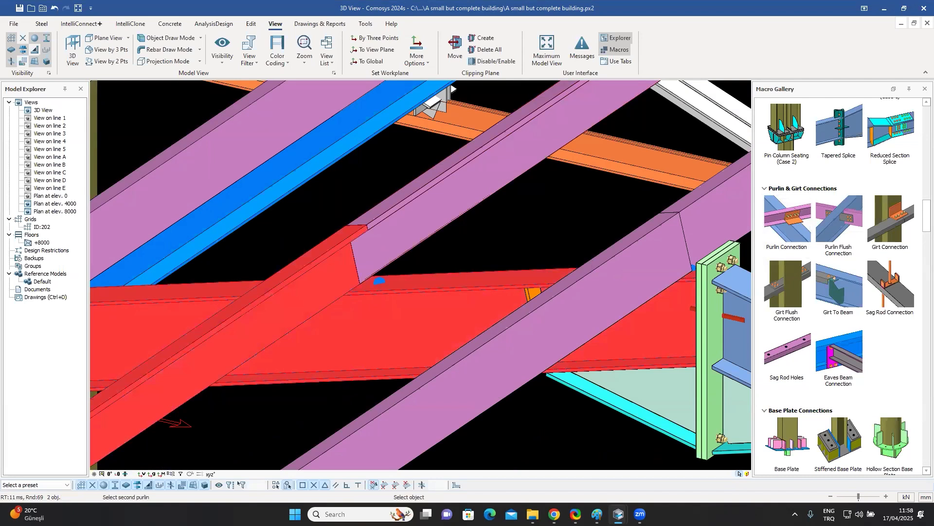
left_click(388, 252)
right_click(403, 221)
left_click(416, 225)
Step: Open the new Z purlin connection's properties and apply the Overlapped Z support type
left_click(372, 246)
left_click(374, 252)
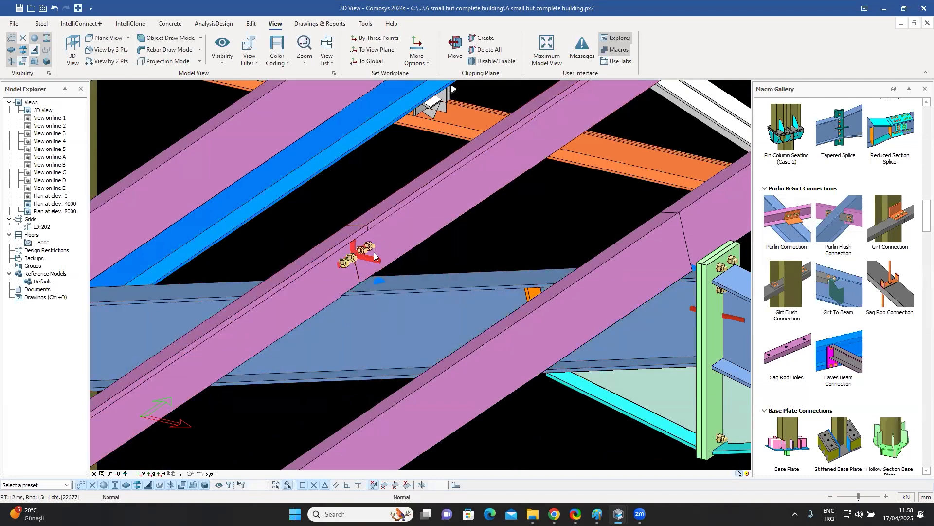
double_click(373, 252)
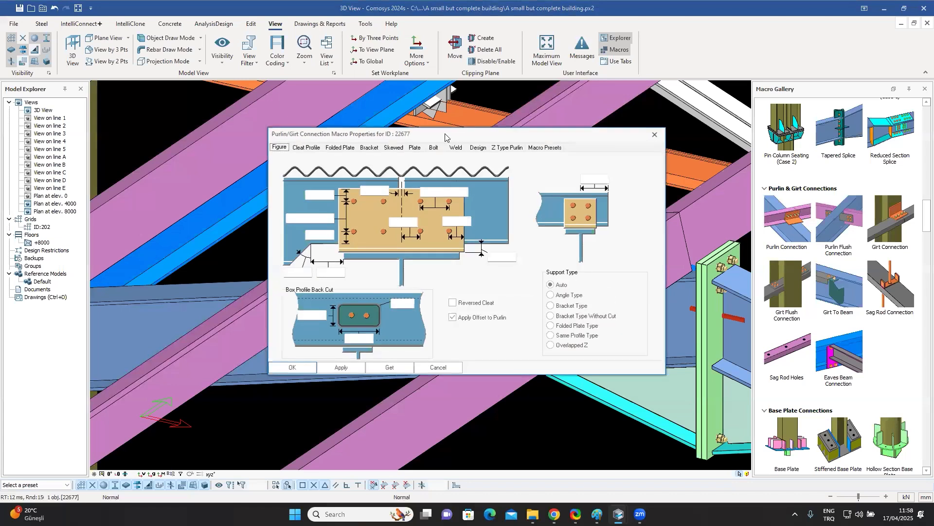
left_click(787, 271)
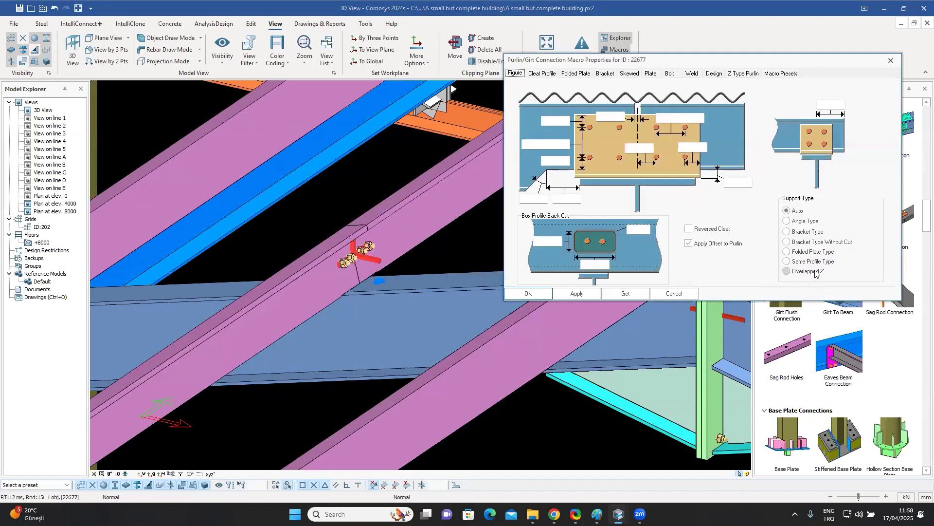
left_click(576, 294)
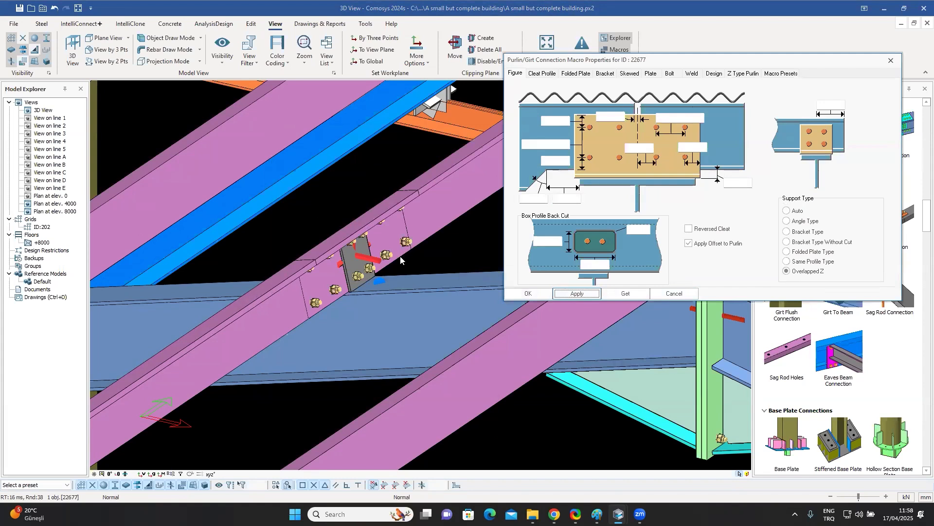
Step: Enable the diagonal braces on both sides of the overlapped Z purlin connection, apply them and close its properties
middle_click_drag(378, 301, 361, 280)
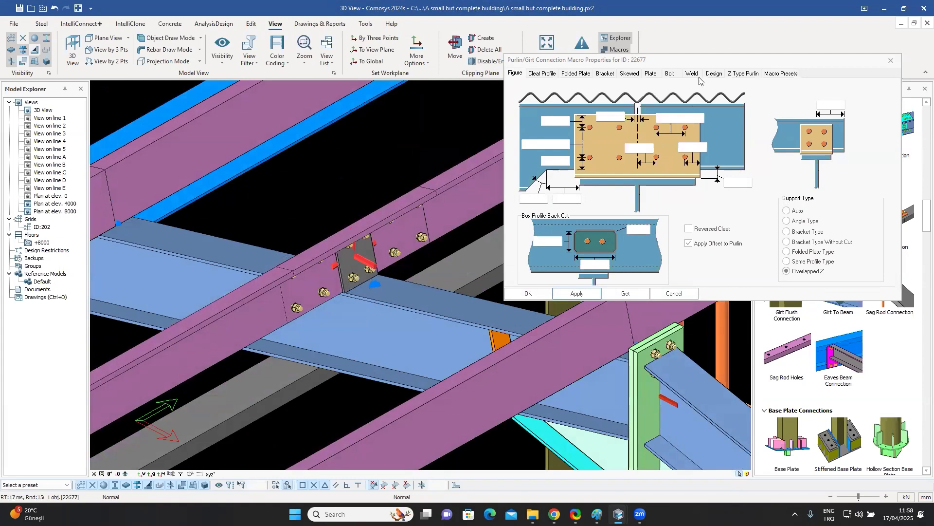
left_click(740, 74)
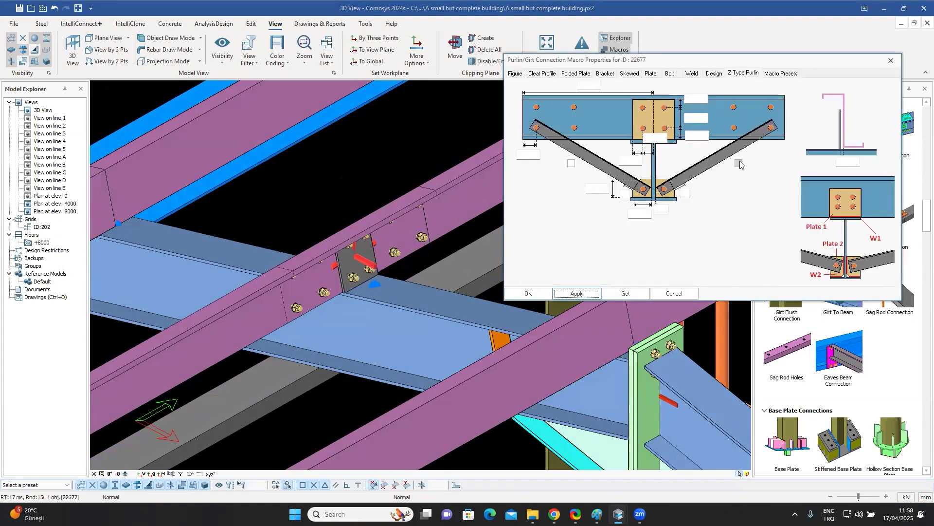
left_click(571, 163)
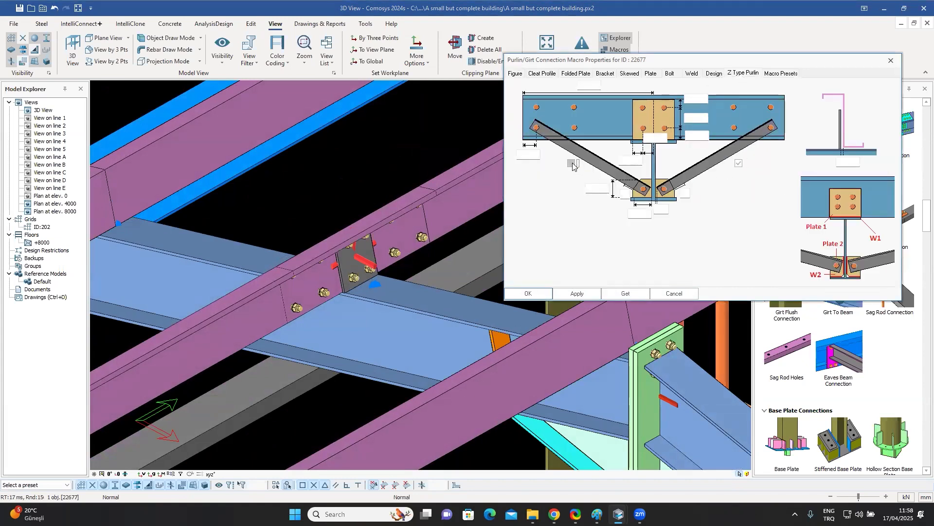
left_click(577, 293)
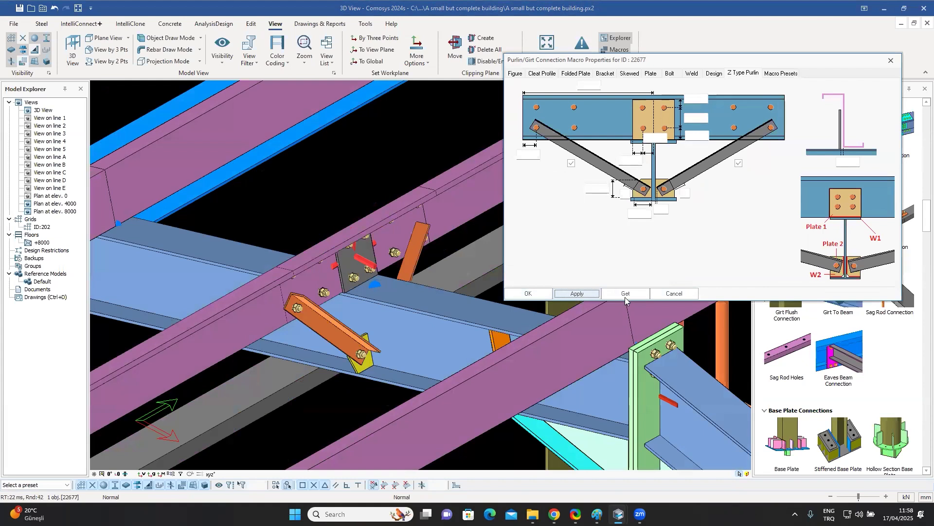
middle_click_drag(445, 275, 564, 241)
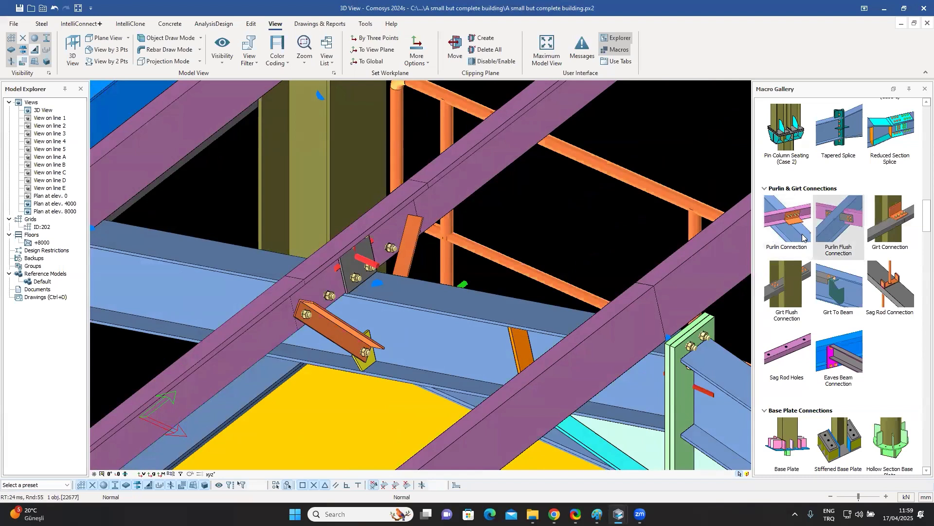
mouse_move(802, 225)
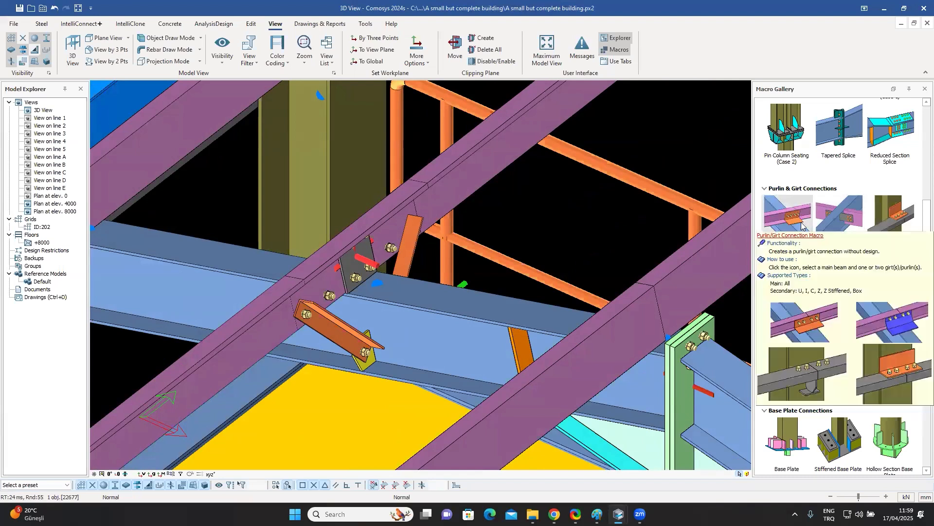
scroll(781, 227, "down", 3)
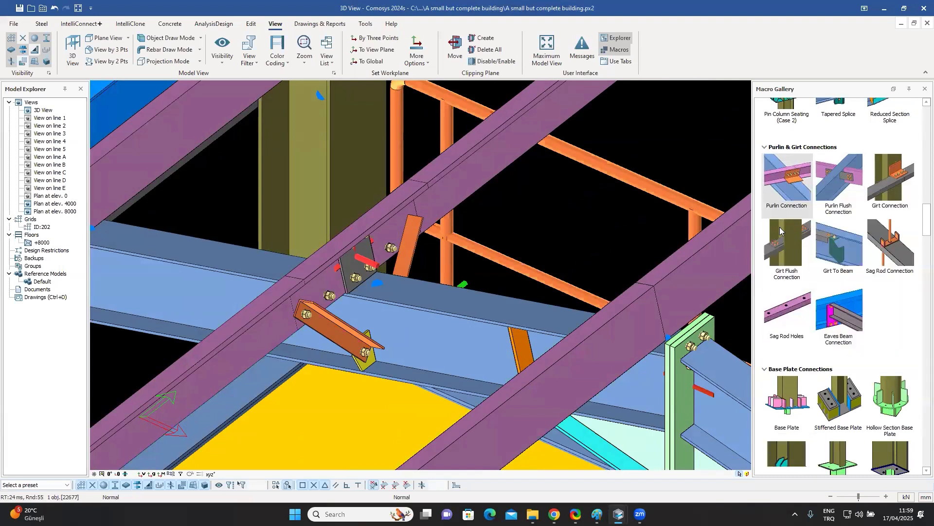
scroll(550, 220, "down", 5)
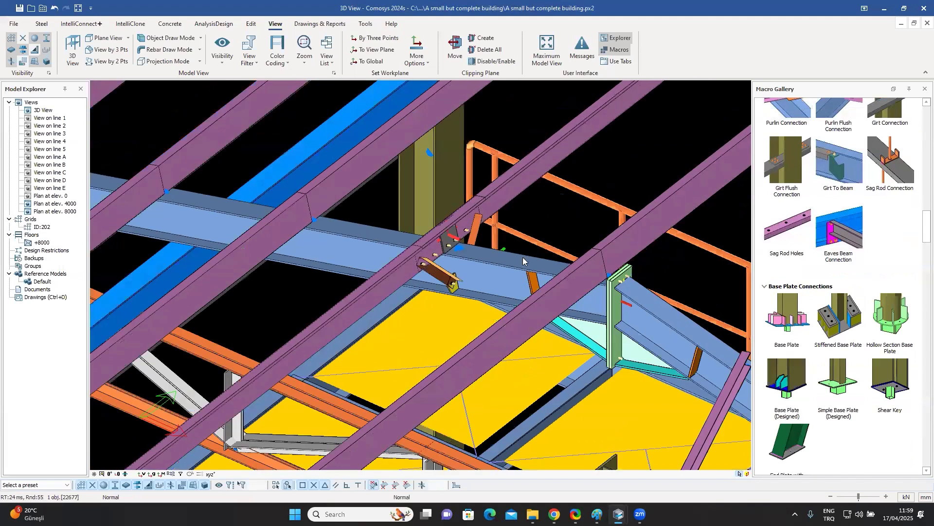
scroll(407, 152, "down", 1)
scroll(301, 206, "down", 1)
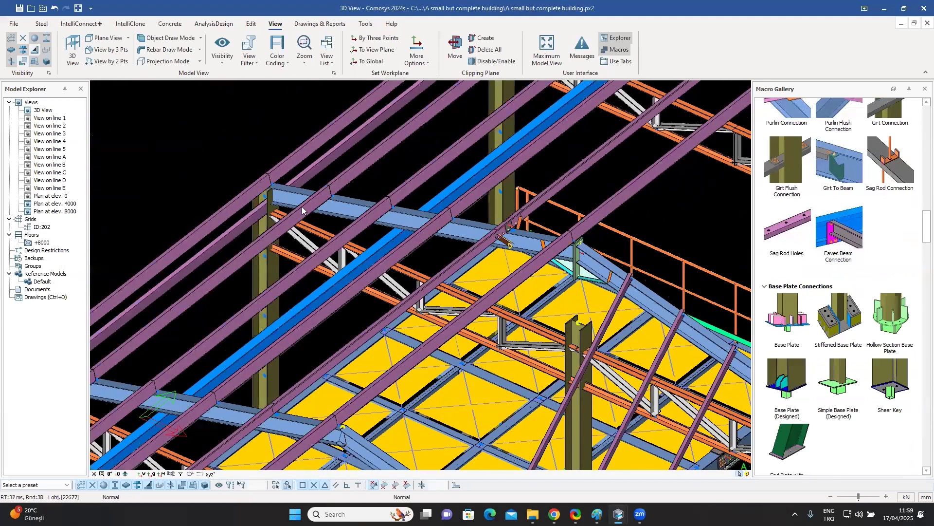
Step: Create sag rods between the stacked wall girts along line A, in the end bay between grid lines 3 and 4
scroll(292, 185, "down", 1)
scroll(292, 190, "down", 3)
scroll(340, 194, "down", 1)
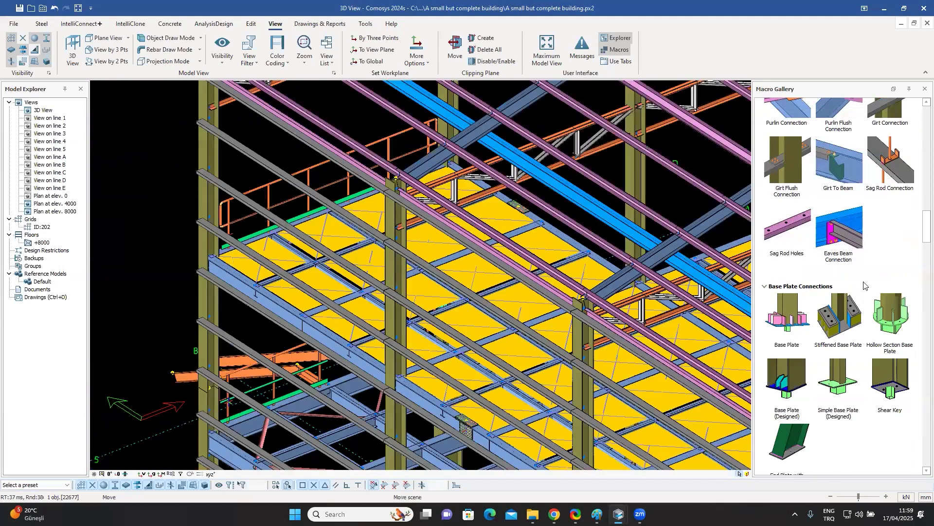
middle_click_drag(864, 285, 856, 285)
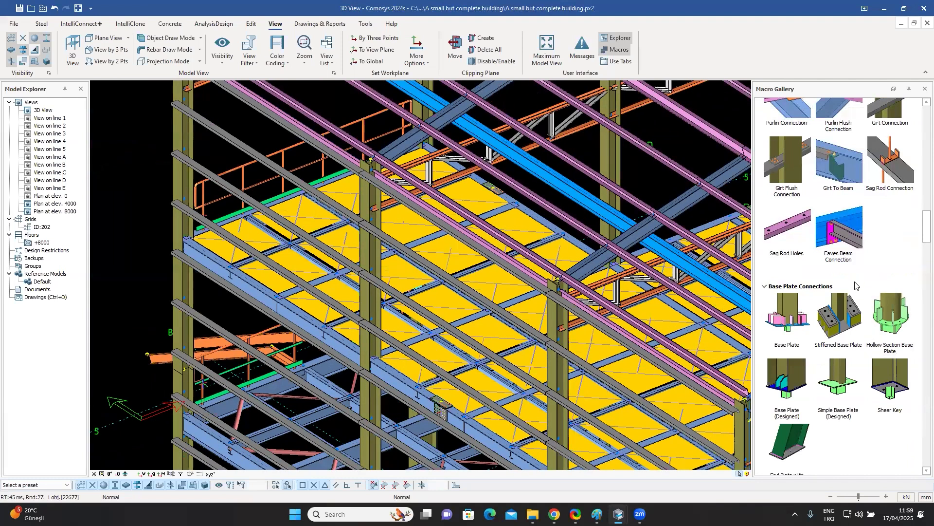
scroll(856, 285, "down", 15)
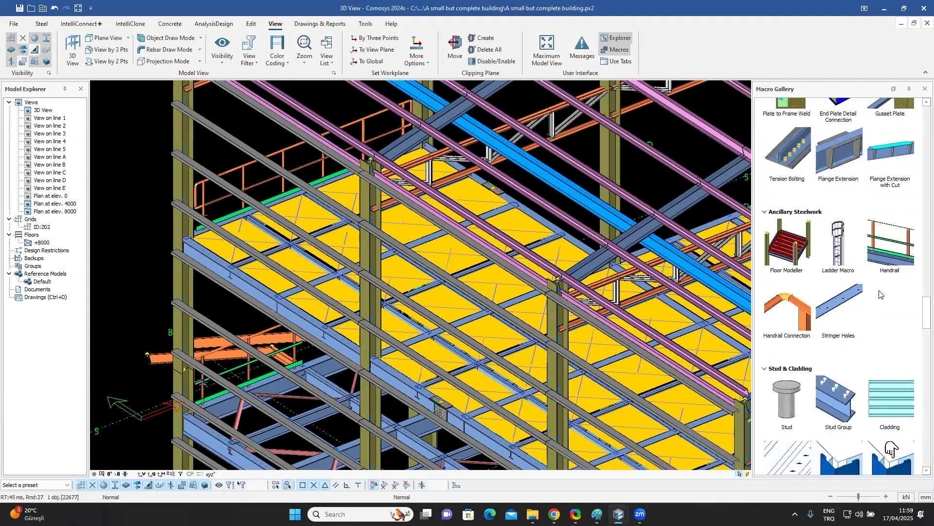
scroll(879, 294, "down", 2)
scroll(879, 294, "down", 6)
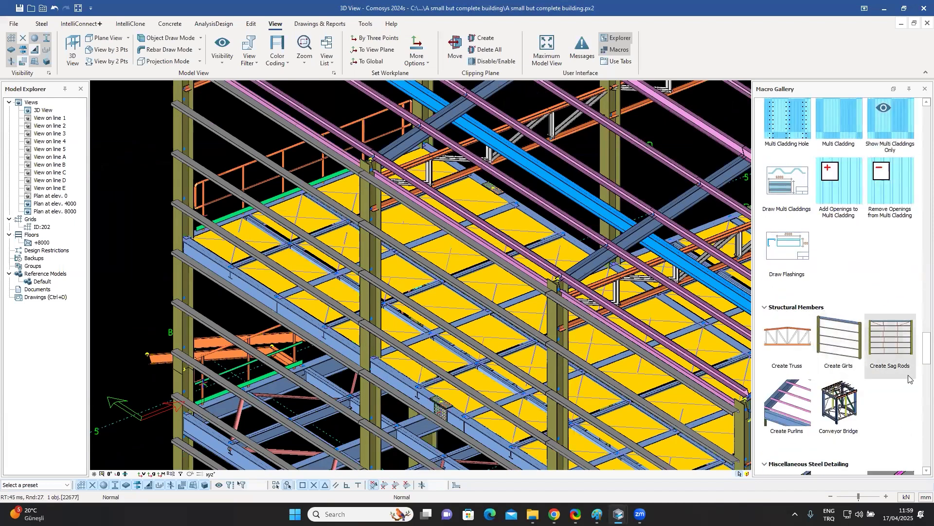
left_click(891, 340)
scroll(624, 249, "down", 1)
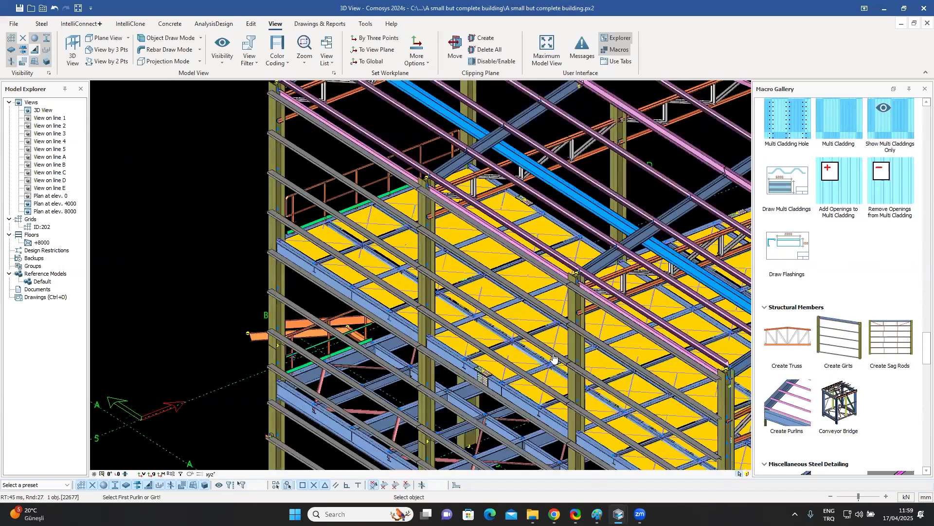
scroll(512, 373, "down", 2)
scroll(513, 373, "up", 4)
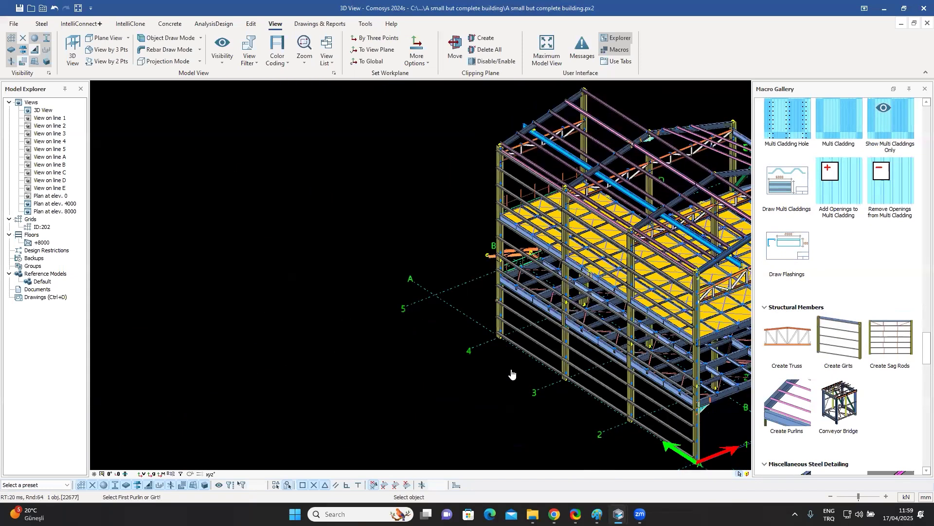
left_click(486, 198)
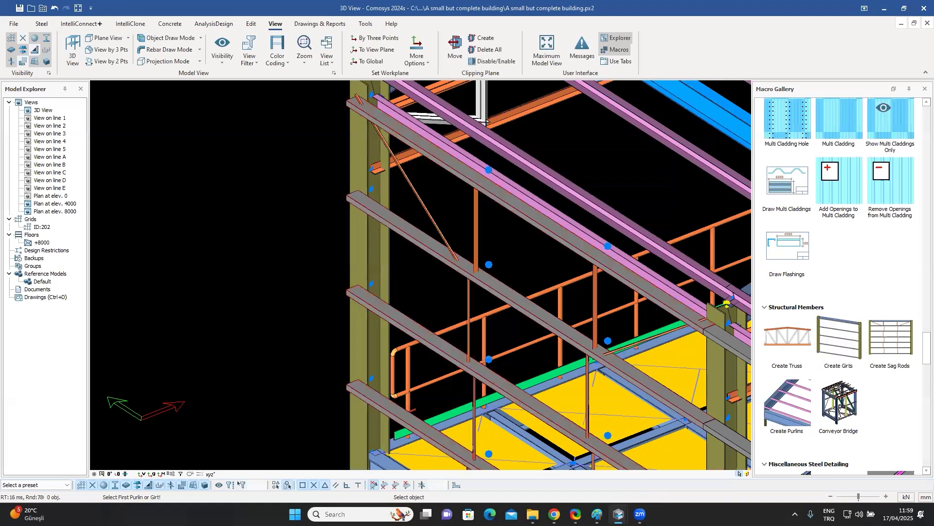
Step: Examine the new sag rods between the girts from roof level down to the base, ending the Create Sag Rods command
scroll(487, 198, "down", 3)
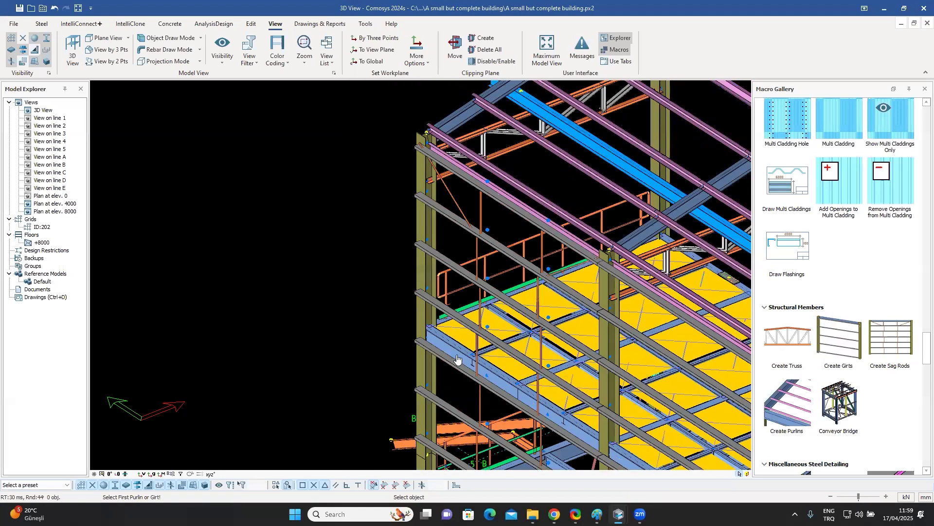
scroll(457, 360, "down", 1)
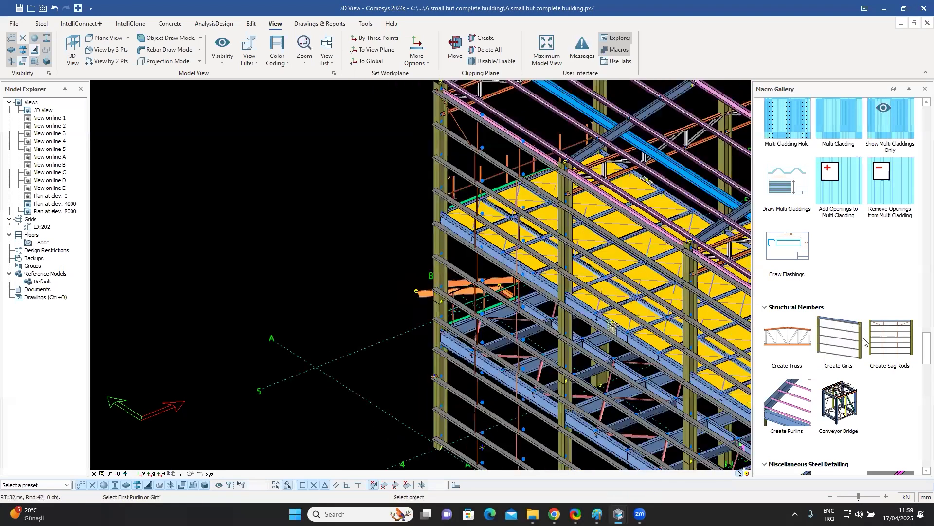
scroll(864, 342, "up", 5)
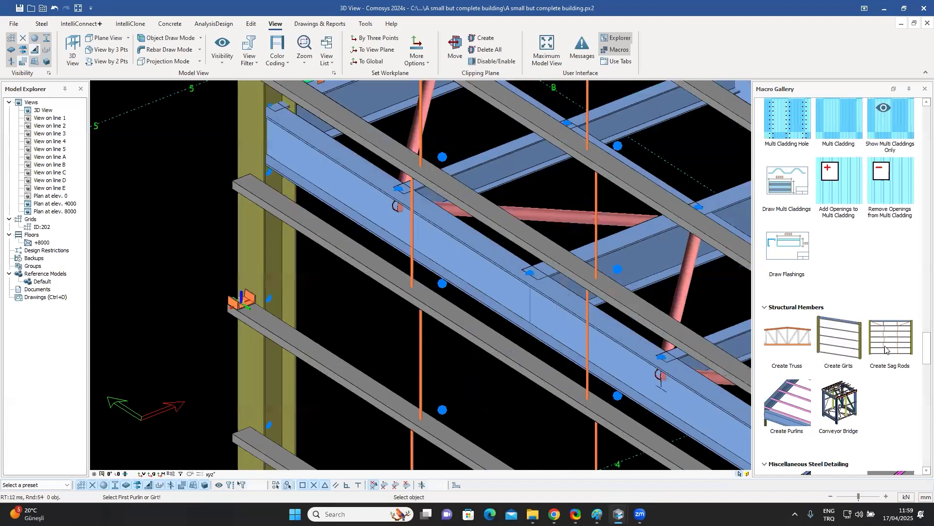
scroll(885, 350, "up", 1)
key("Escape")
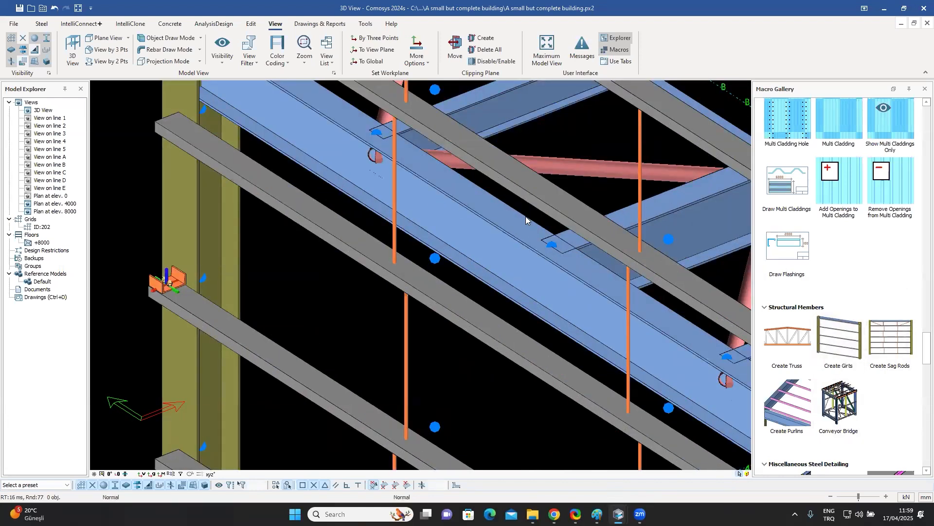
scroll(511, 207, "down", 4)
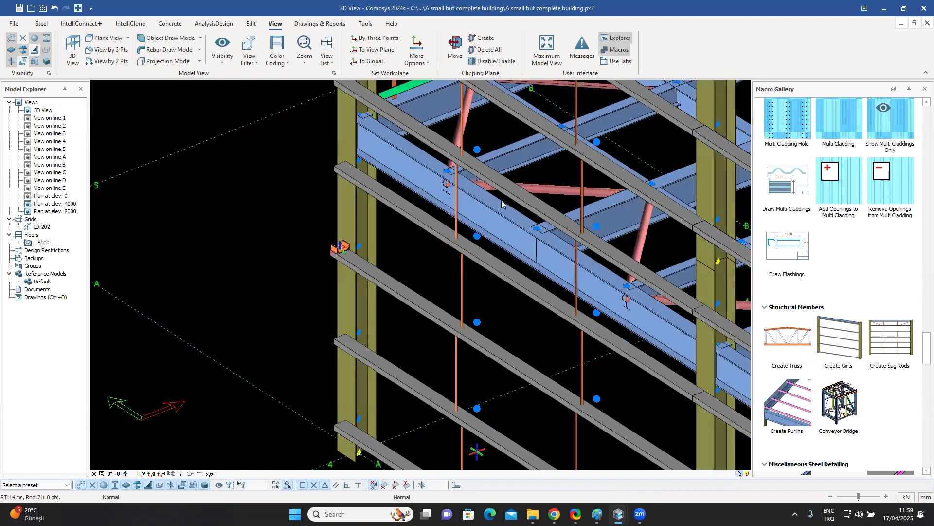
scroll(438, 168, "down", 3)
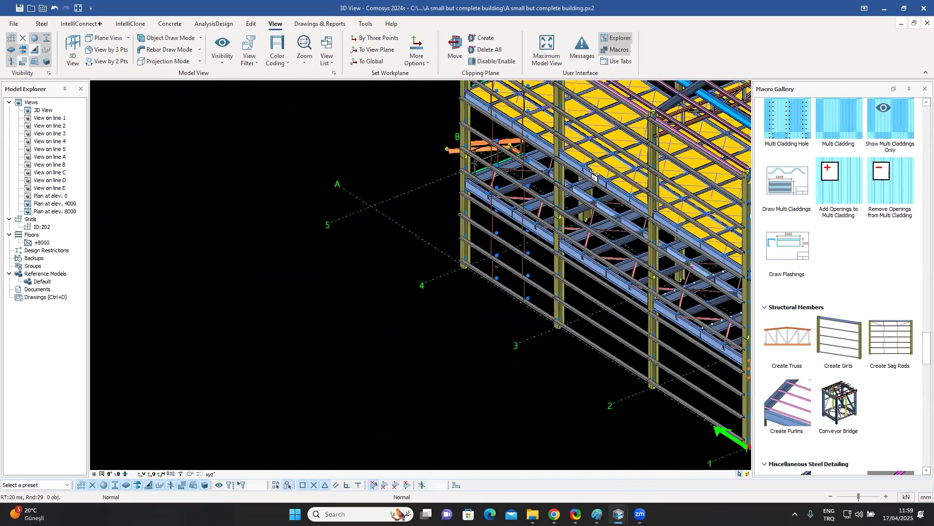
middle_click_drag(438, 167, 401, 172)
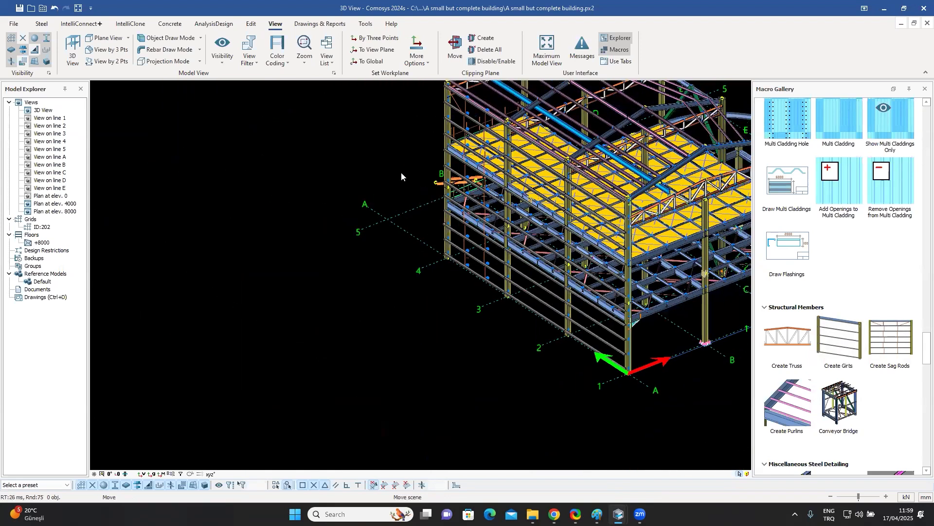
Step: Try a Hanging Beam Connection between the rafter and the blue beam passing beneath it, and undo it
scroll(399, 168, "up", 5)
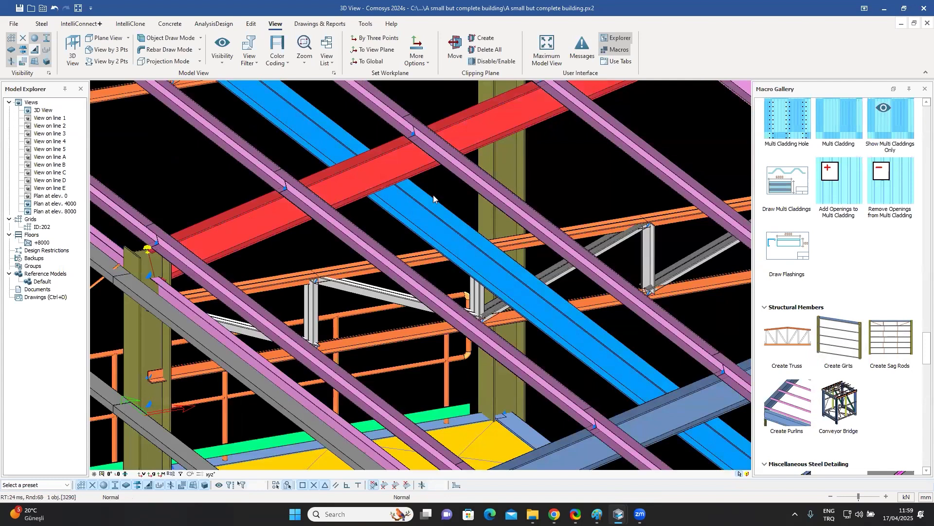
left_click(429, 220)
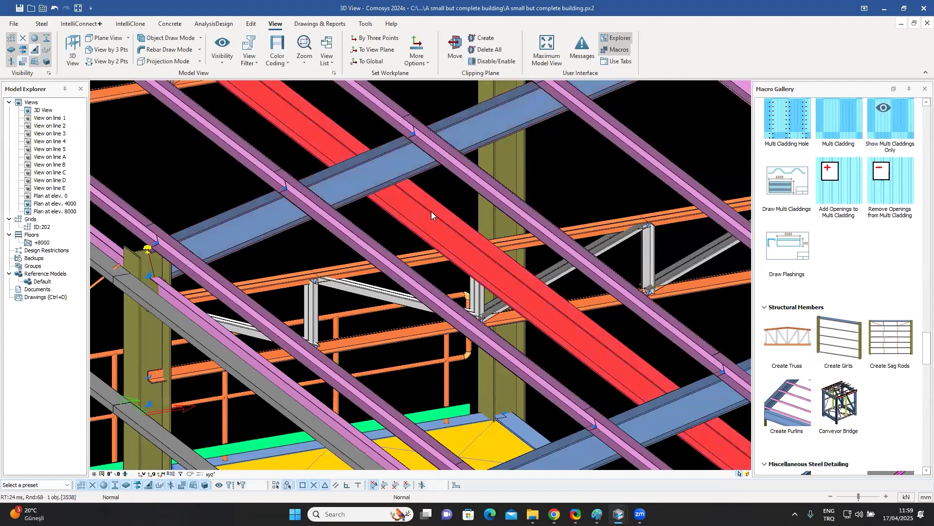
left_click(409, 174)
left_click(436, 184)
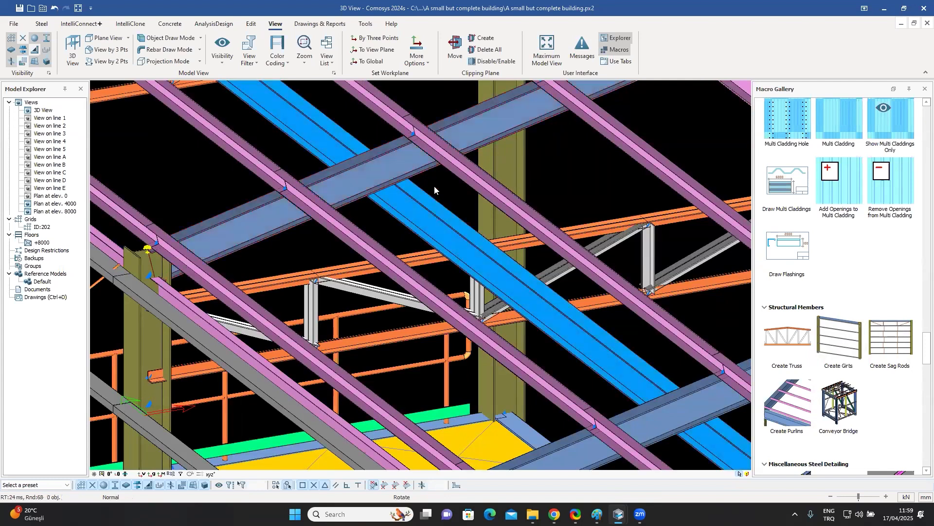
middle_click_drag(434, 186, 886, 213, "ctrl")
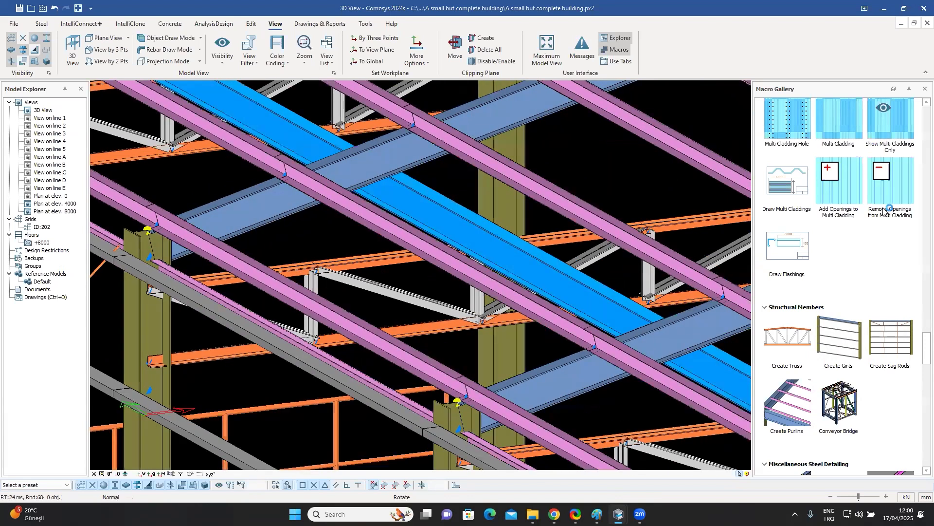
scroll(884, 211, "down", 10)
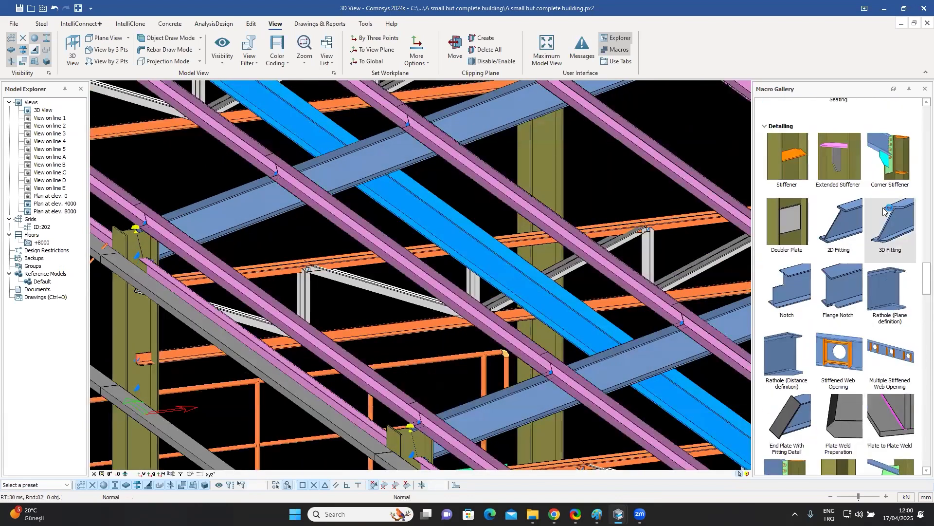
scroll(885, 211, "up", 10)
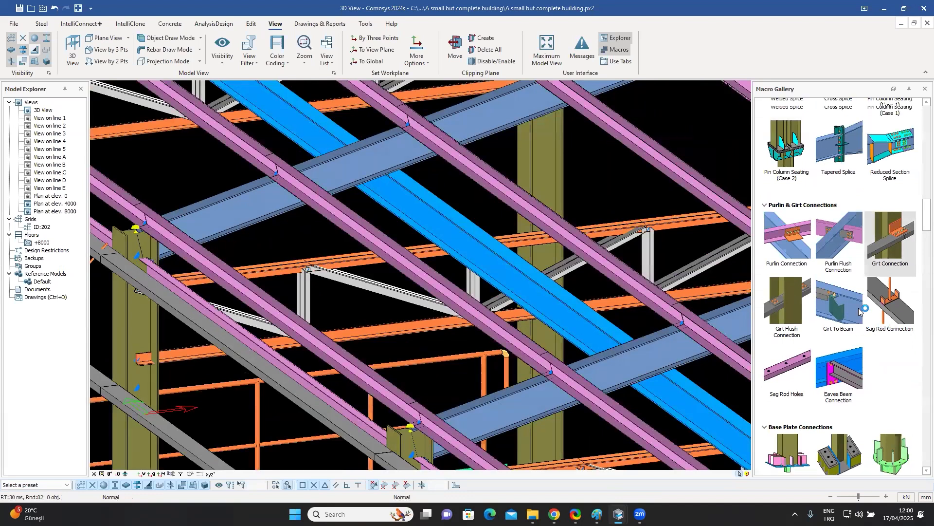
scroll(862, 306, "up", 10)
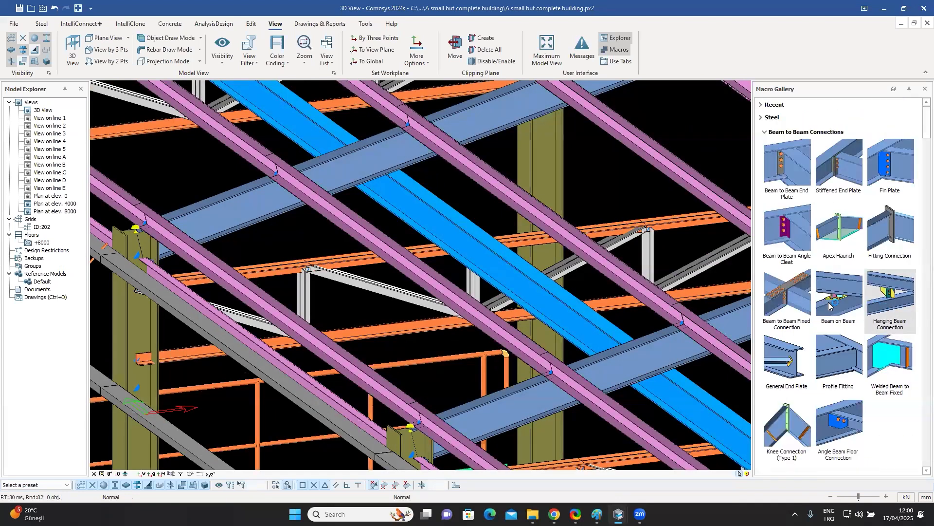
left_click(897, 307)
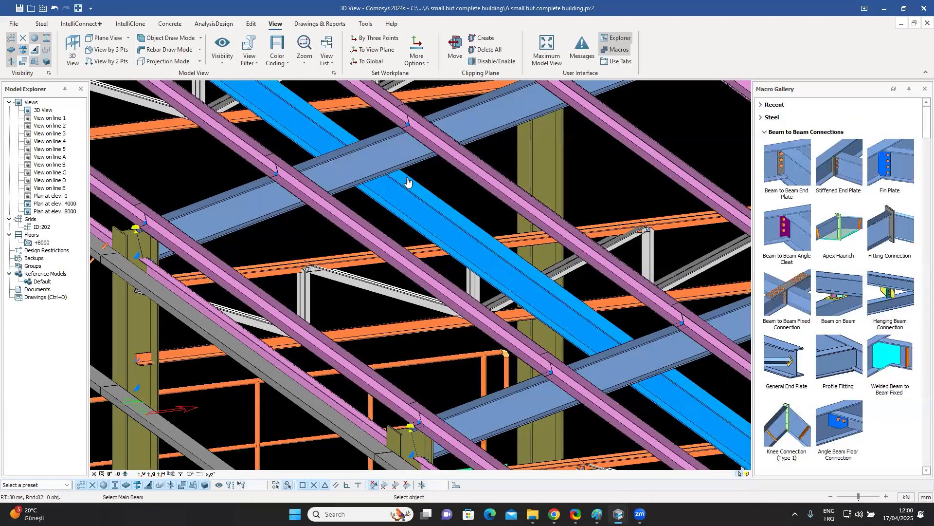
left_click(381, 162)
left_click(410, 196)
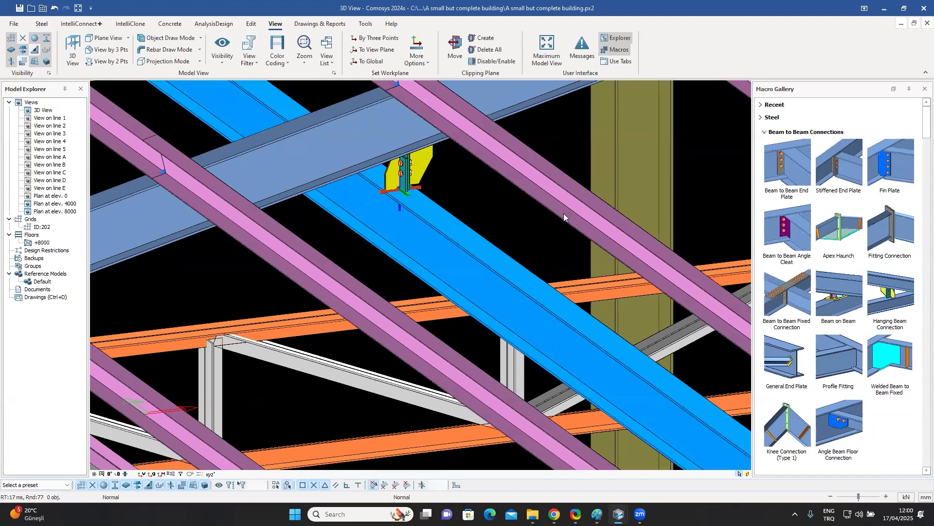
key("ctrl+z")
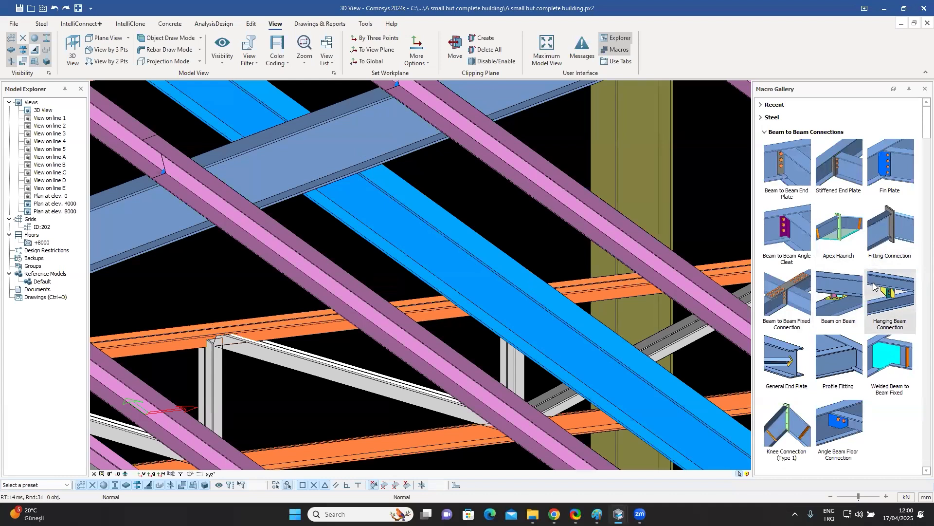
Step: Add a beam-to-beam connection hanging the blue beam from the rafter, with a plate bolted to the rafter's bottom flange
left_click(350, 153)
left_click(398, 212)
right_click(404, 190)
left_click(417, 193)
scroll(402, 184, "up", 3)
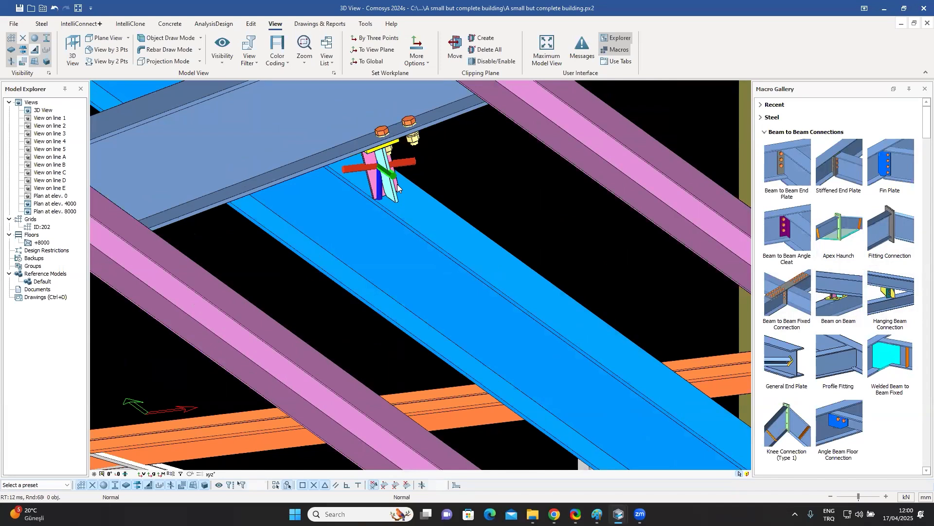
scroll(424, 194, "up", 2)
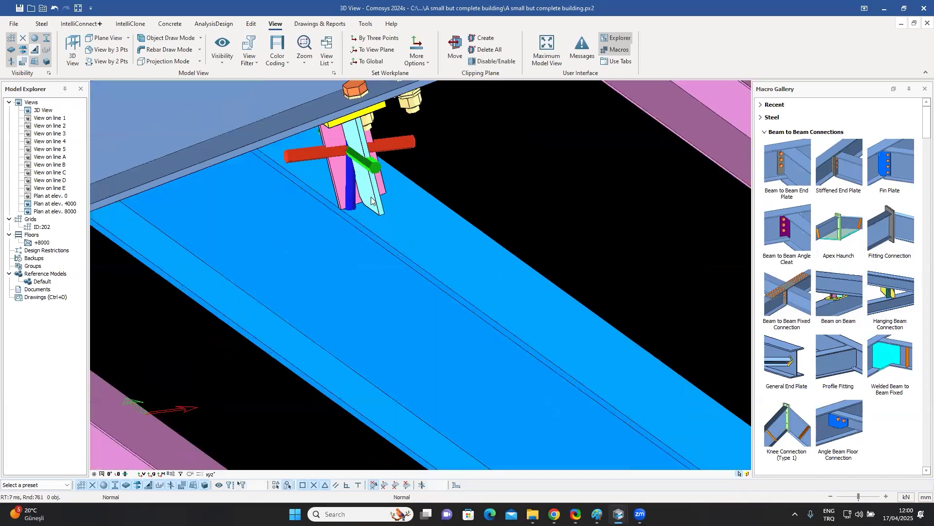
Step: Enable direct modification and set the yellow bolted plate's length along the rafter to 150 mm, extending it equally at both ends
left_click(455, 485)
middle_click_drag(442, 173, 445, 267)
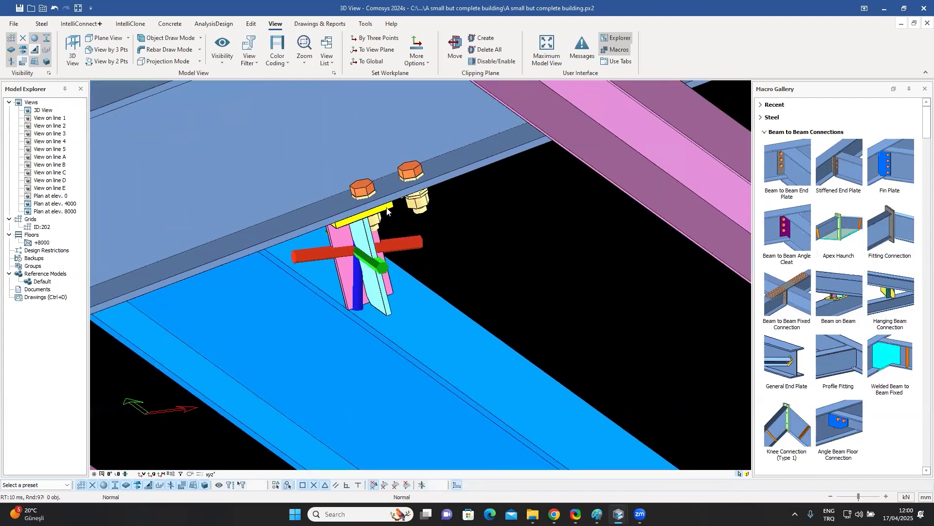
left_click(387, 211)
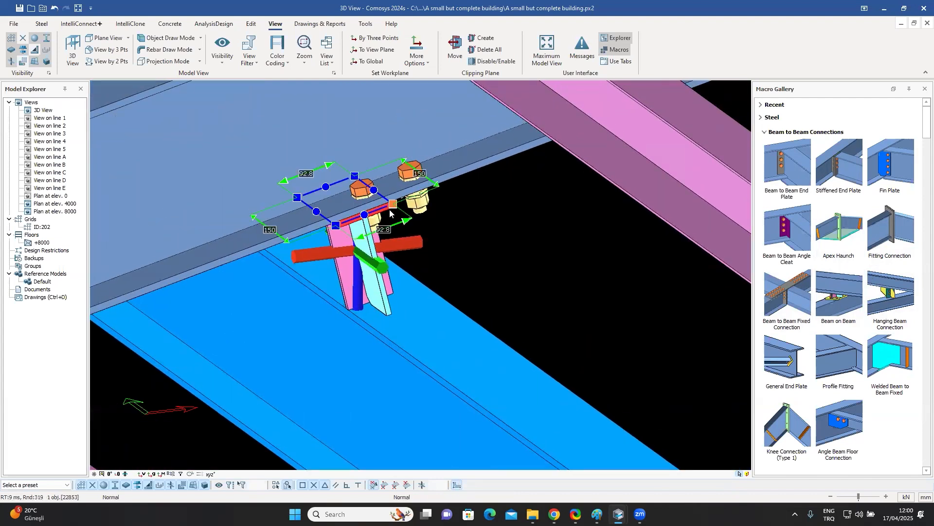
left_click(307, 174)
left_click(384, 233)
left_click_drag(394, 139, 513, 132)
left_click(500, 153)
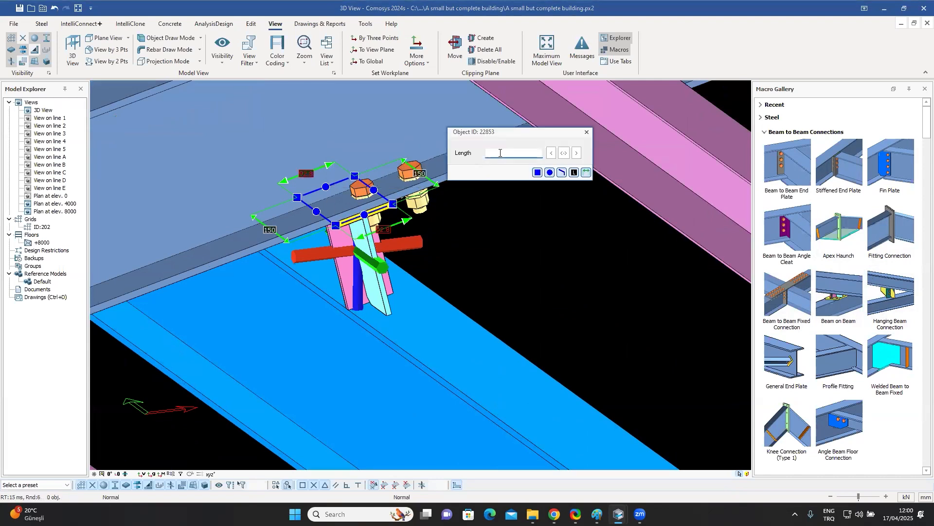
type("150")
left_click(564, 153)
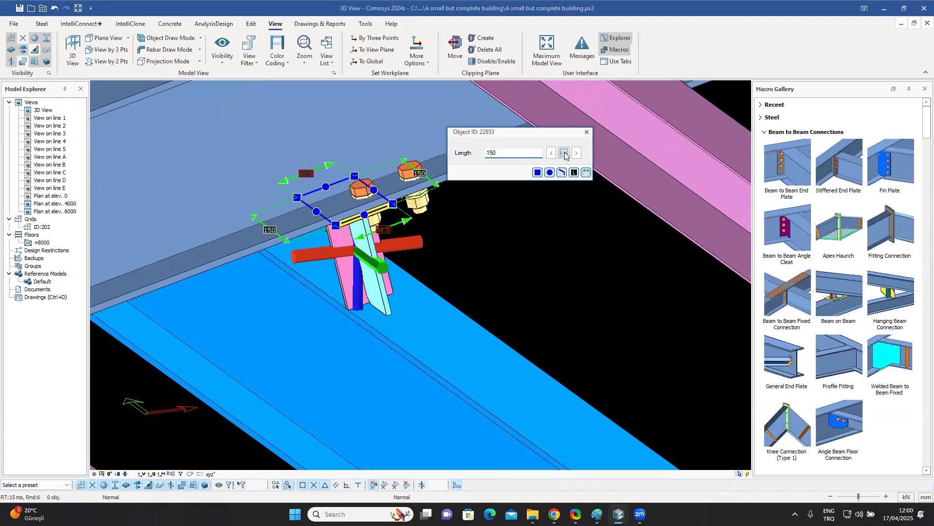
left_click(587, 132)
Step: Isolate the rafter, the blue beam and their connection parts by showing only the selected objects
left_click(411, 176)
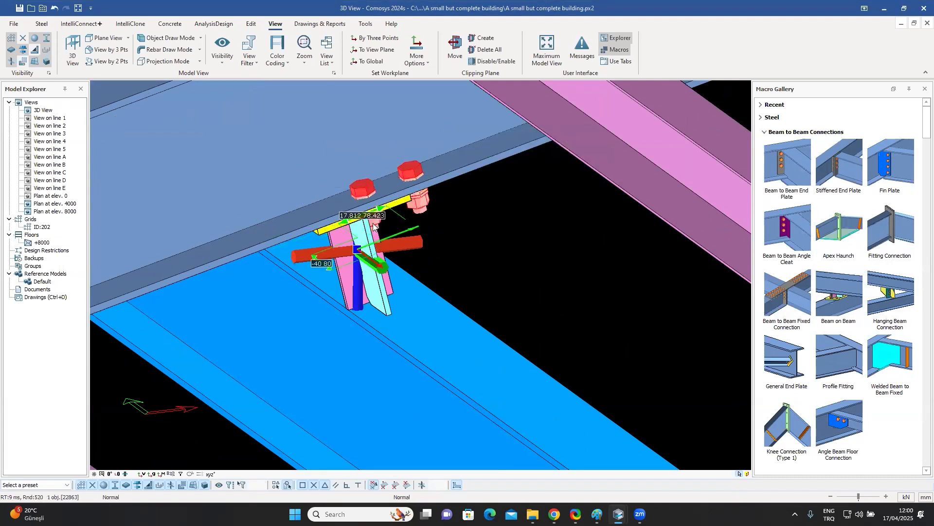
middle_click_drag(458, 234, 355, 244)
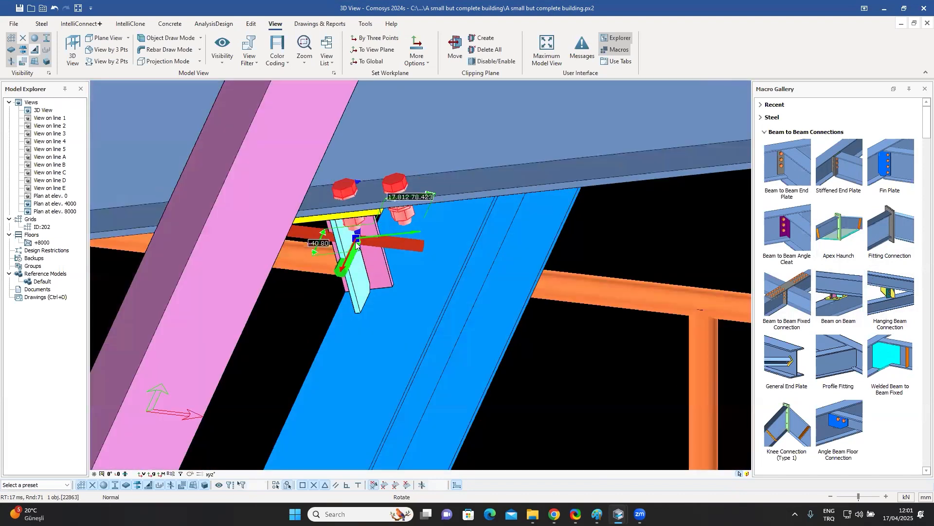
right_click(320, 195)
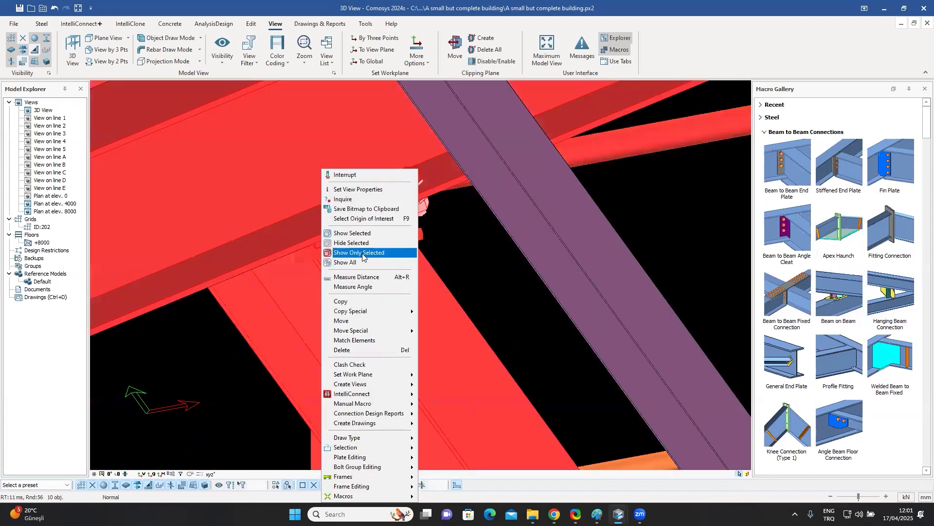
left_click(363, 254)
left_click(476, 247)
middle_click_drag(477, 248, 327, 303)
Step: Extend the lower edge of the pink hanging plate to the top surface of the blue beam with offset 0
left_click(389, 275)
scroll(401, 278, "up", 2)
middle_click_drag(401, 278, 391, 335)
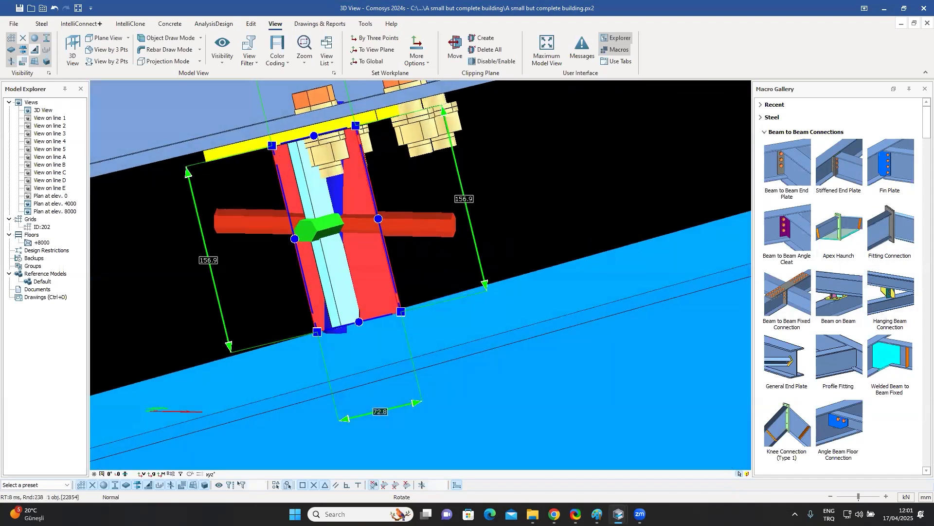
left_click(378, 320)
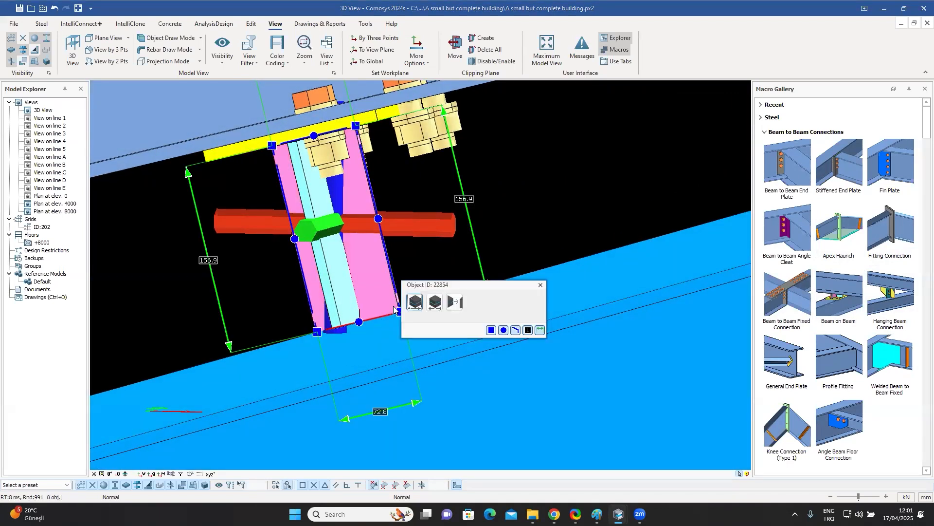
left_click(457, 303)
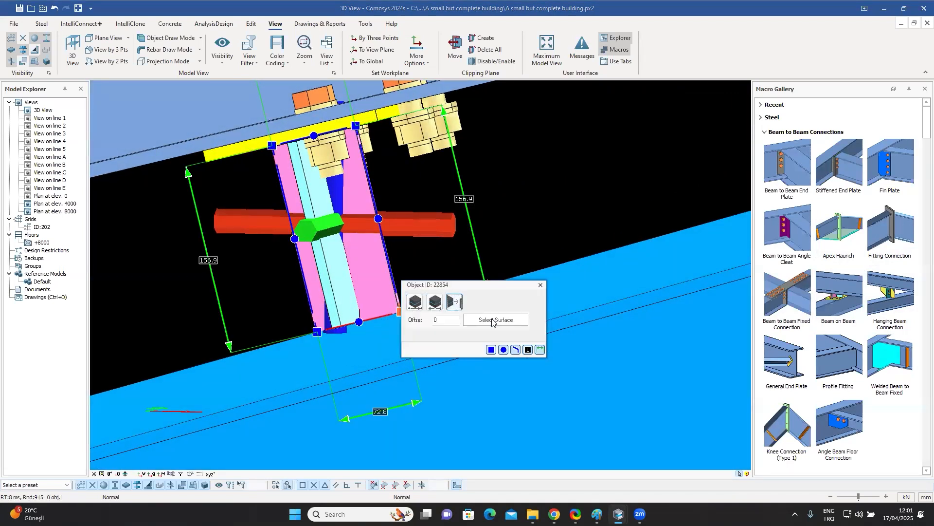
left_click(572, 291)
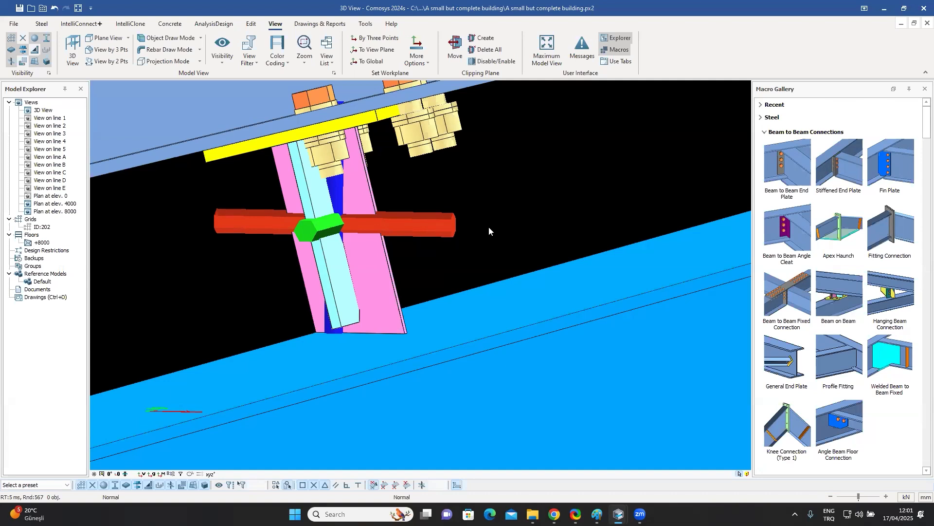
Step: Show all hidden objects again so the whole building model is displayed
scroll(477, 227, "down", 3)
scroll(462, 223, "down", 4)
right_click(434, 153)
left_click(456, 218)
scroll(433, 234, "down", 8)
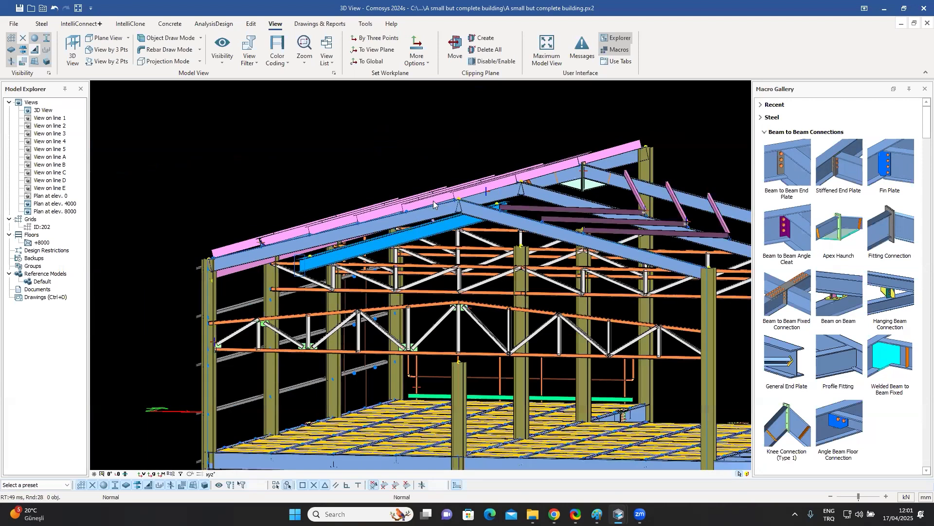
scroll(429, 236, "down", 2)
Step: Add a Base Plate connection to the foot of the column at grid C-3
middle_click_drag(460, 157, 535, 312)
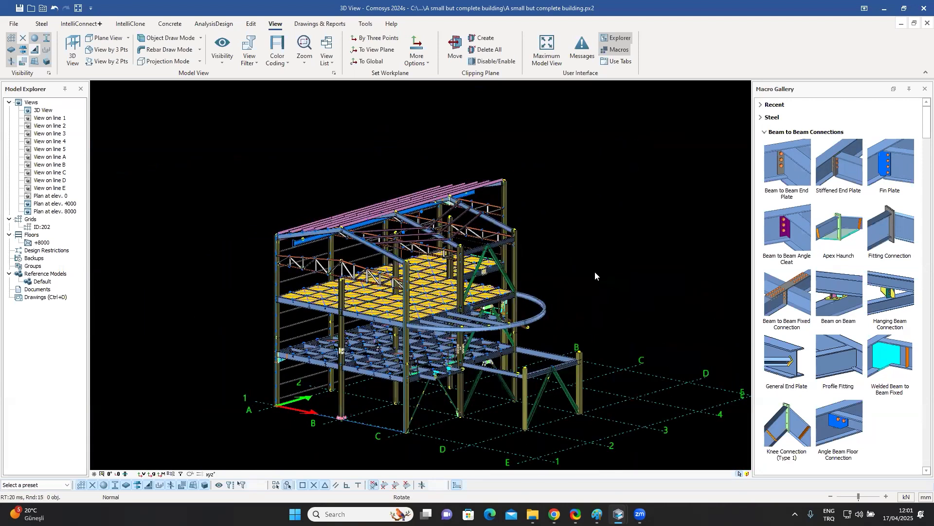
middle_click_drag(595, 272, 589, 230)
scroll(619, 206, "up", 5)
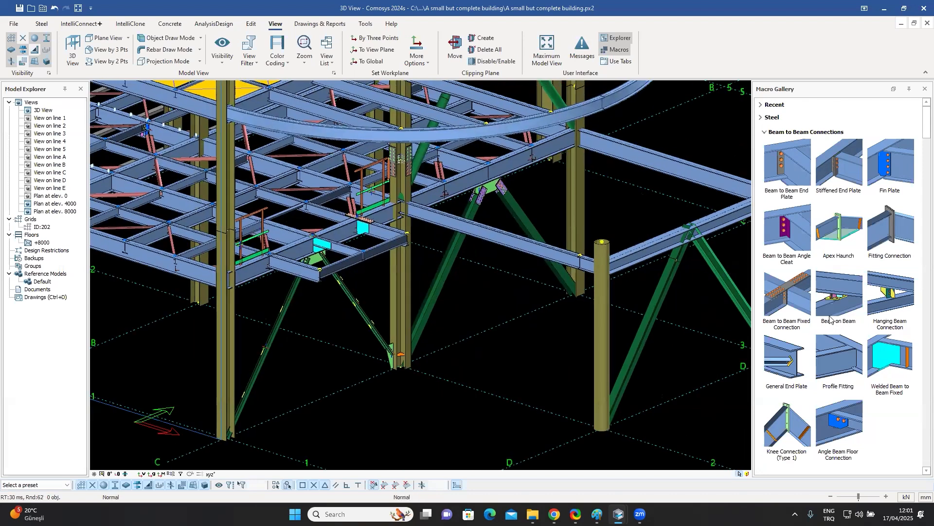
scroll(827, 318, "down", 10)
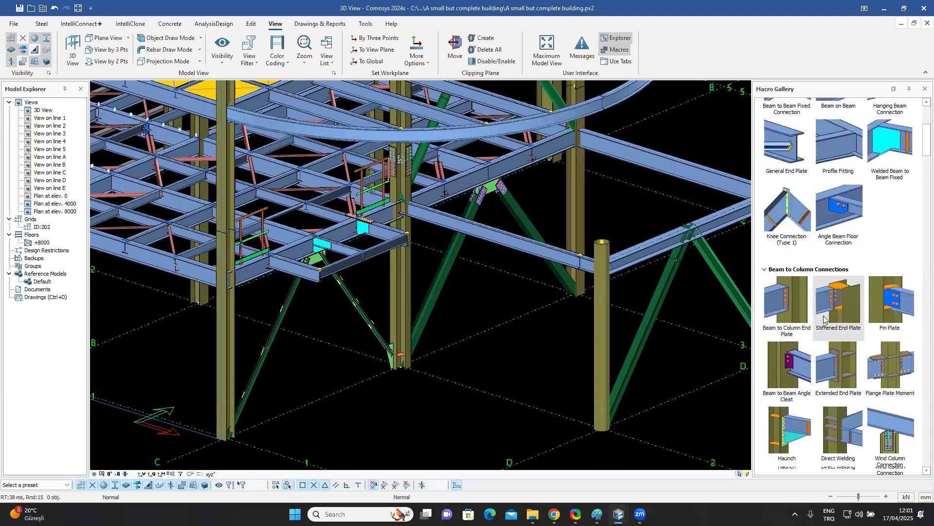
scroll(813, 293, "down", 3)
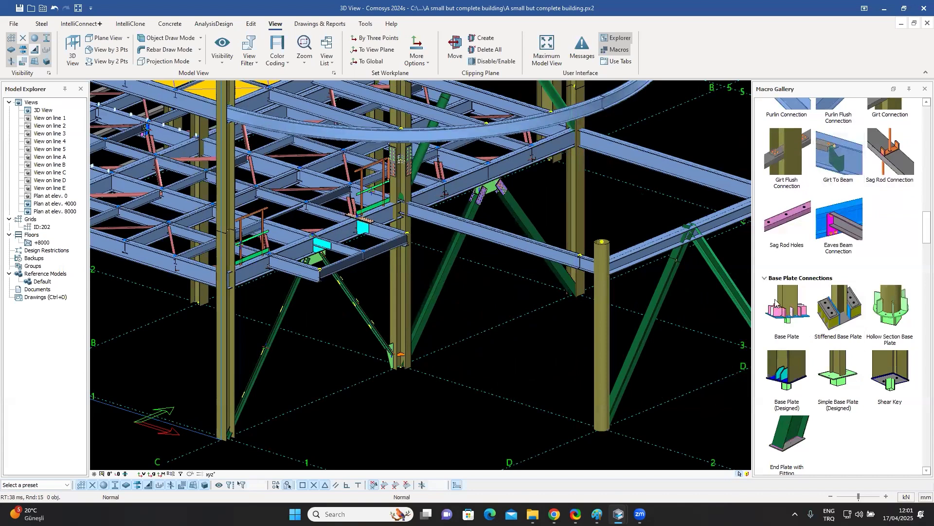
left_click(578, 227)
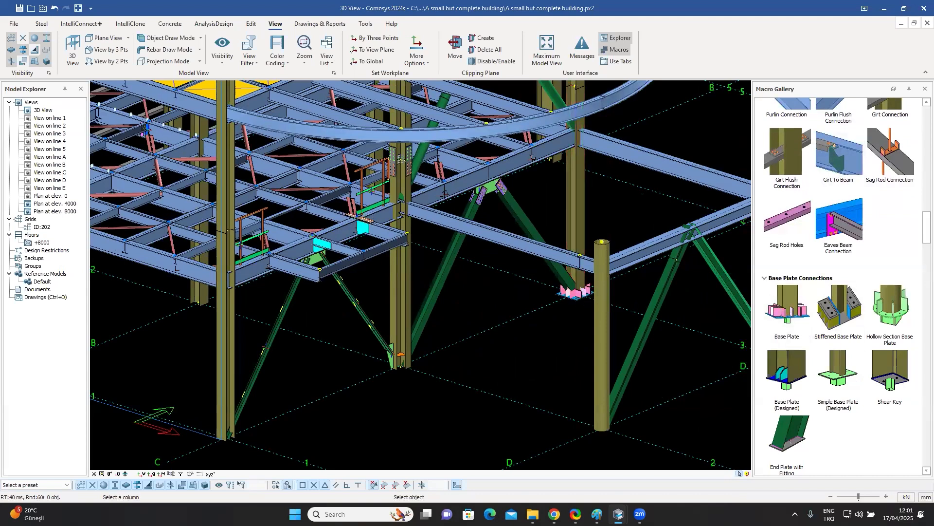
scroll(580, 296, "up", 4)
scroll(579, 294, "up", 2)
scroll(580, 296, "down", 5)
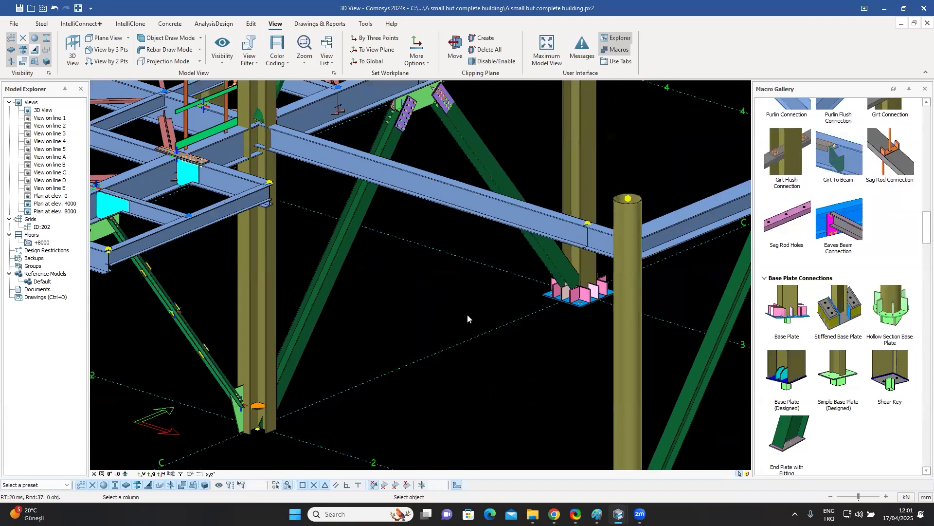
scroll(423, 293, "down", 1)
scroll(352, 273, "down", 2)
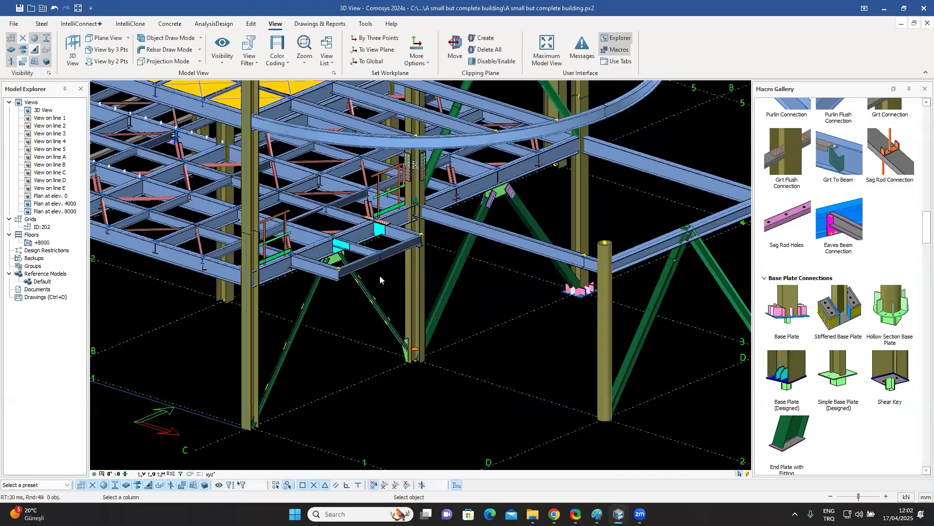
Step: Add a Stiffened Base Plate to the foot of the braced column at grid C-2
middle_click_drag(436, 276, 447, 258)
middle_click_drag(441, 347, 465, 311)
scroll(464, 311, "up", 6)
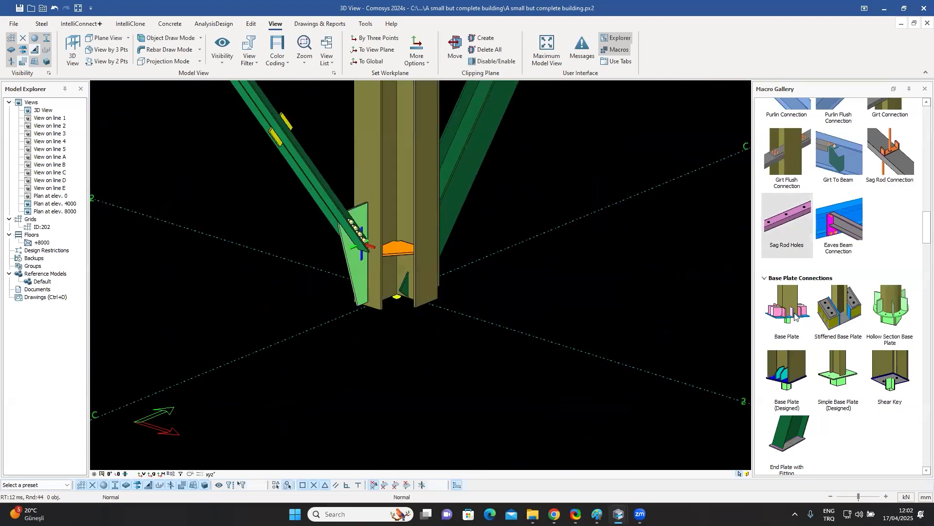
left_click(835, 312)
left_click(436, 219)
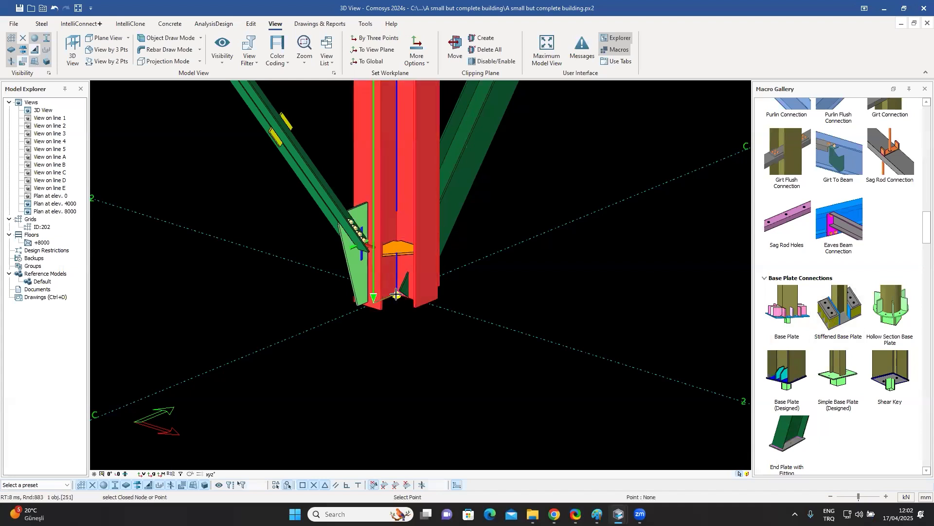
left_click(424, 305)
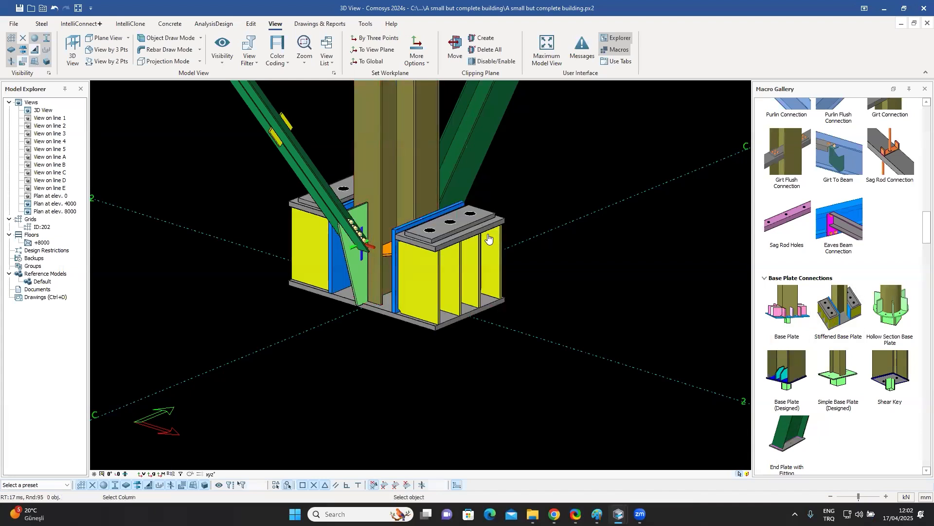
key("Escape")
Step: Add a Hollow Section Base Plate to the foot of the round column at grid D-2
scroll(512, 268, "down", 5)
scroll(675, 277, "down", 3)
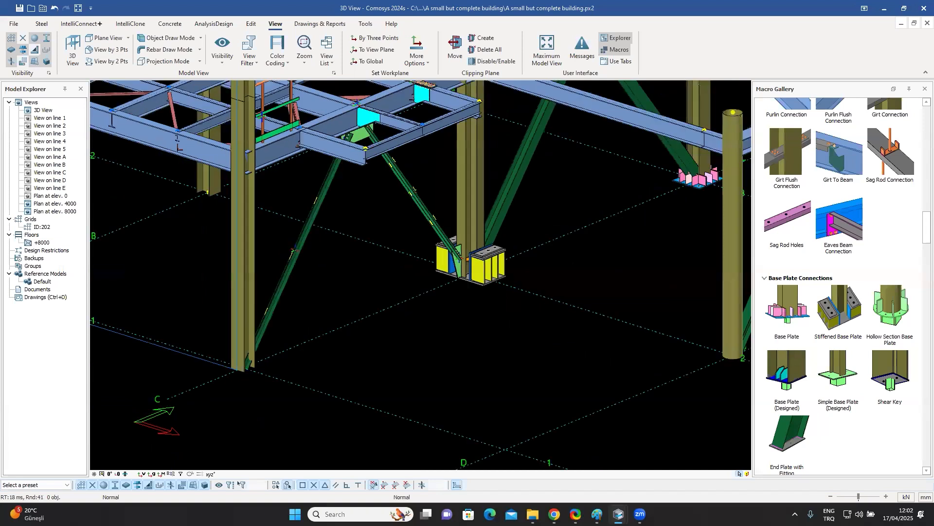
scroll(501, 278, "down", 3)
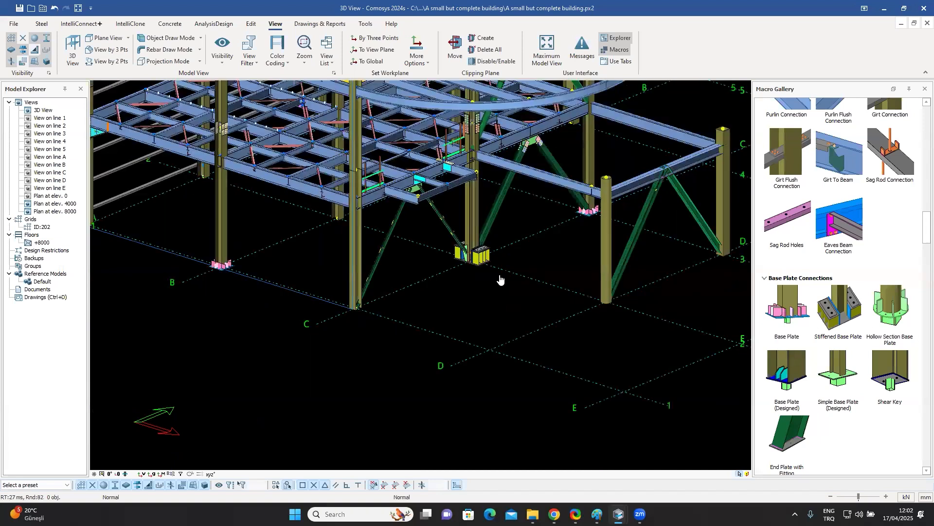
scroll(512, 325, "down", 2)
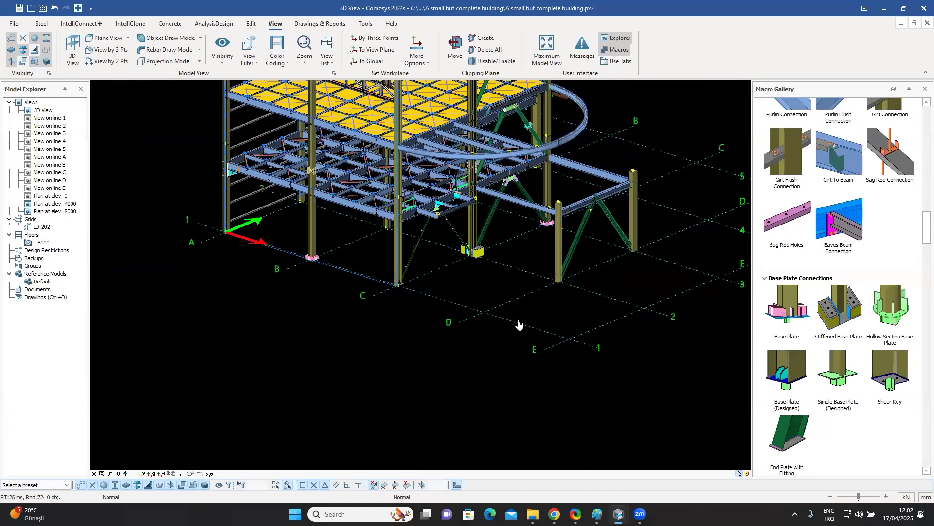
scroll(494, 320, "up", 3)
scroll(617, 247, "up", 3)
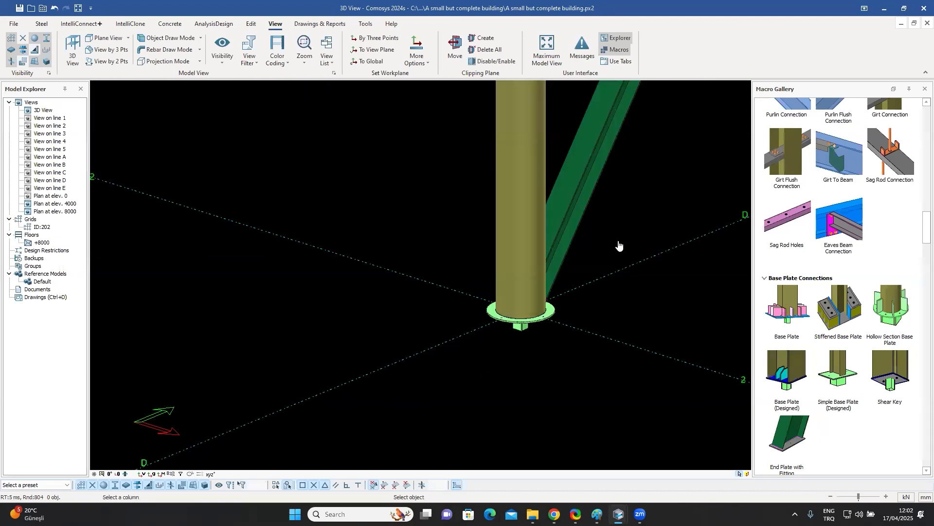
scroll(617, 240, "down", 5)
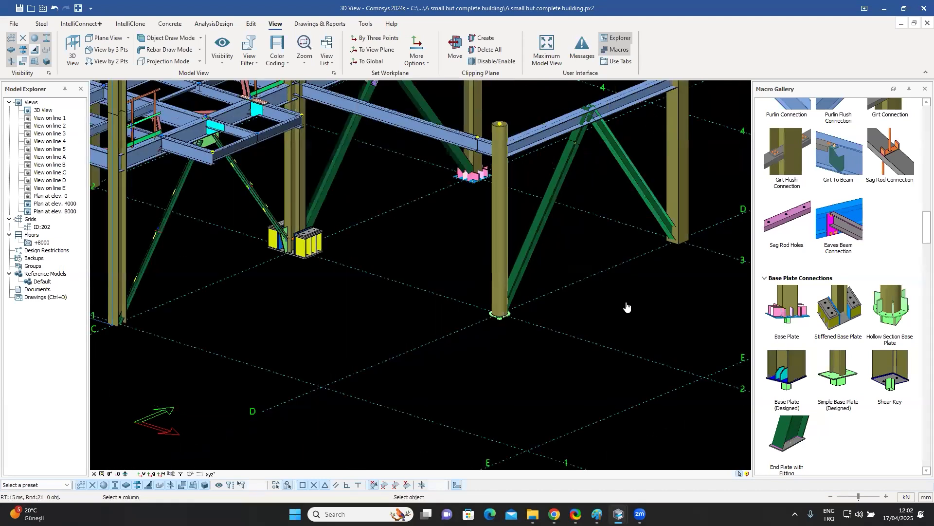
Step: Add a base plate to the foot of the square hollow column at grid D-3
scroll(623, 301, "down", 2)
scroll(584, 285, "down", 2)
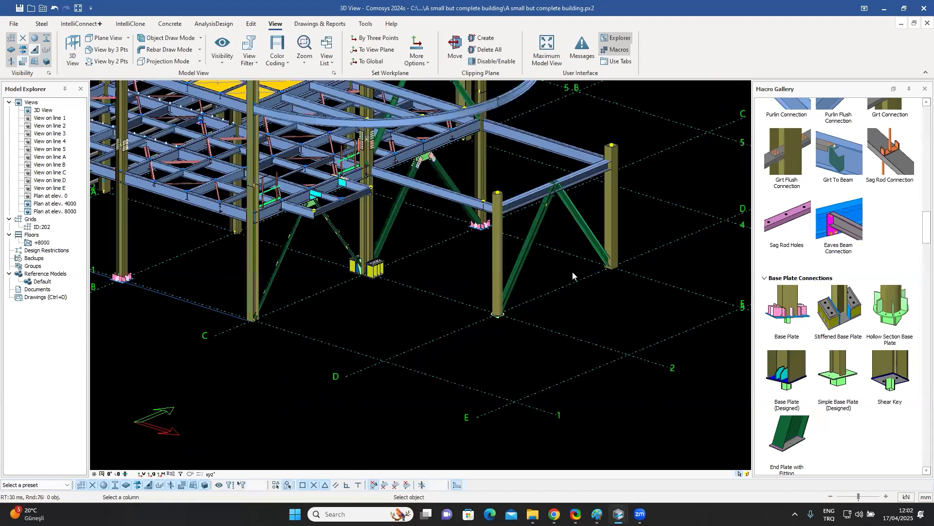
scroll(609, 260, "up", 2)
middle_click_drag(610, 260, 294, 279)
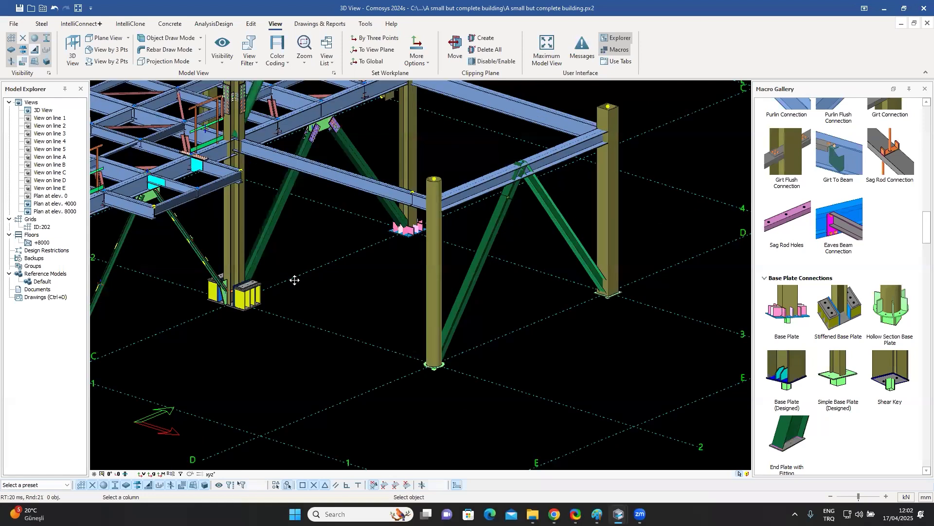
Step: Add embedded Anchor Bolts through the holes of the stiffened base plate under the column at grid B-1
scroll(294, 280, "down", 2)
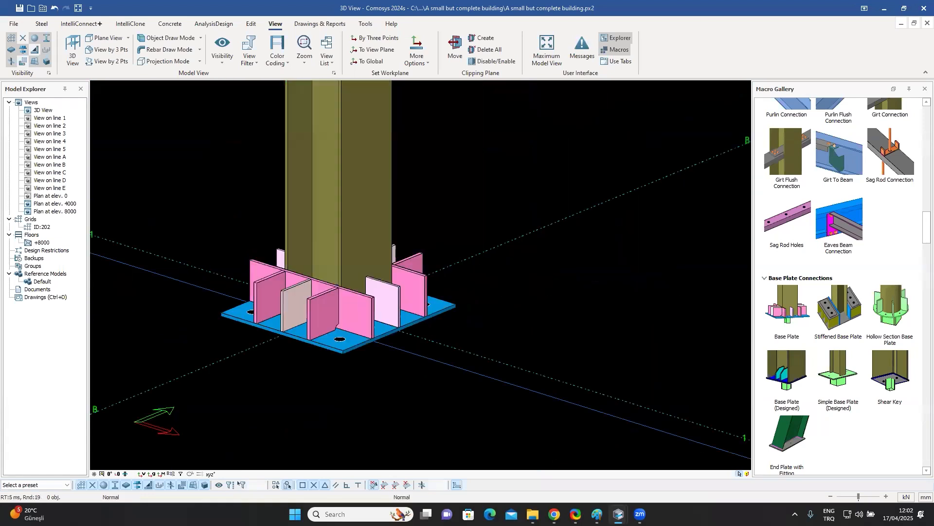
middle_click_drag(349, 339, 414, 313)
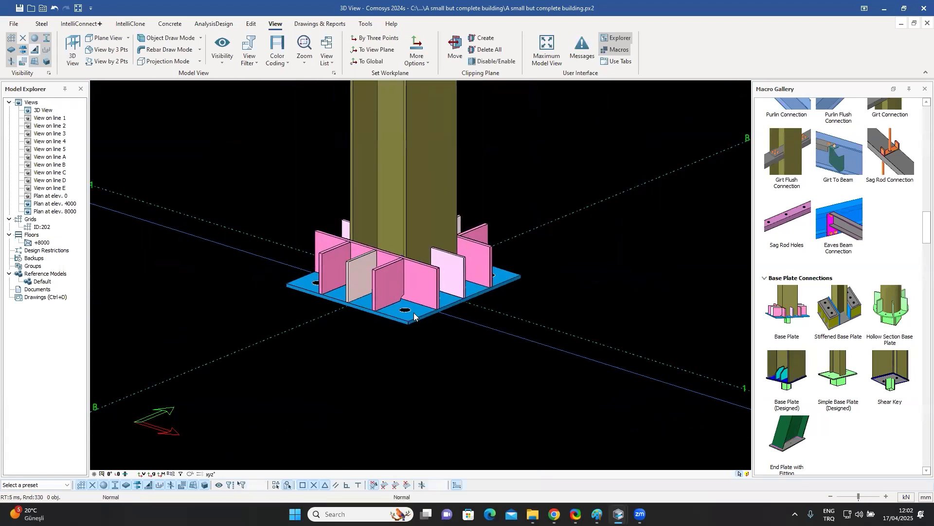
scroll(831, 344, "down", 8)
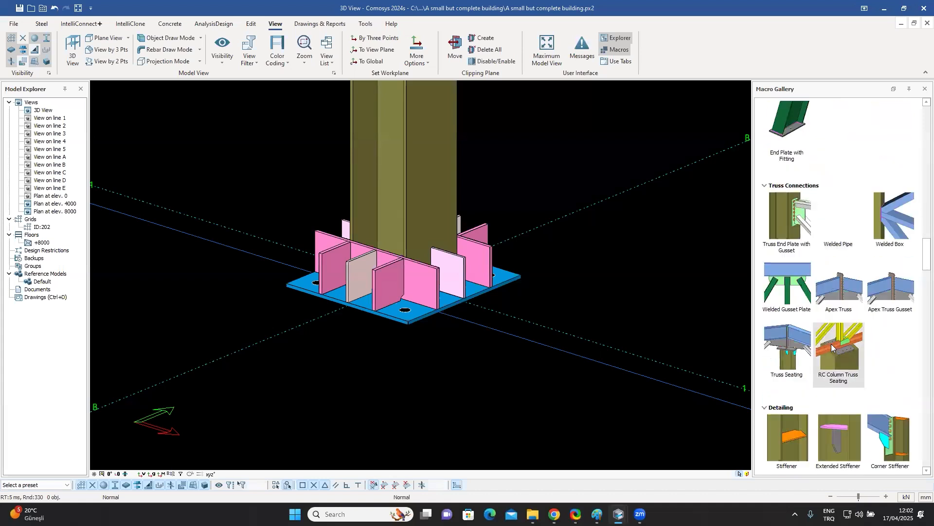
scroll(826, 346, "down", 10)
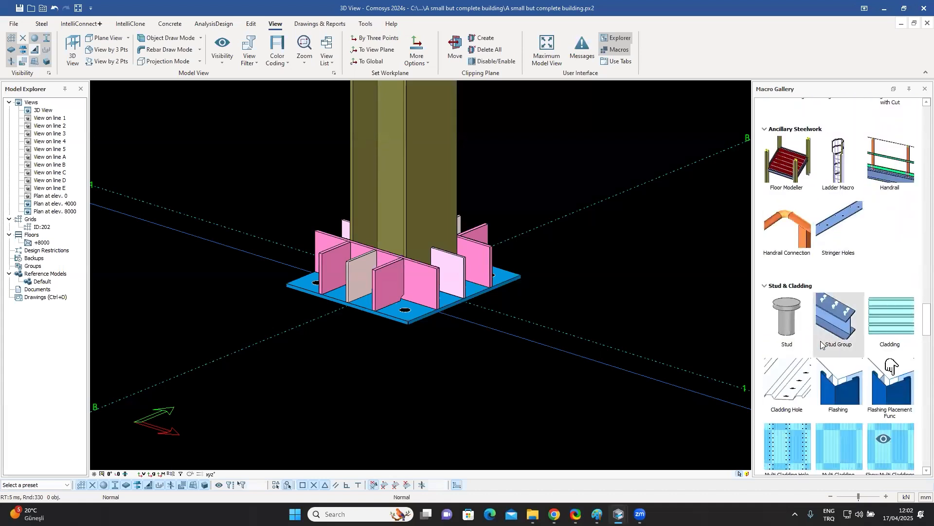
scroll(823, 339, "down", 10)
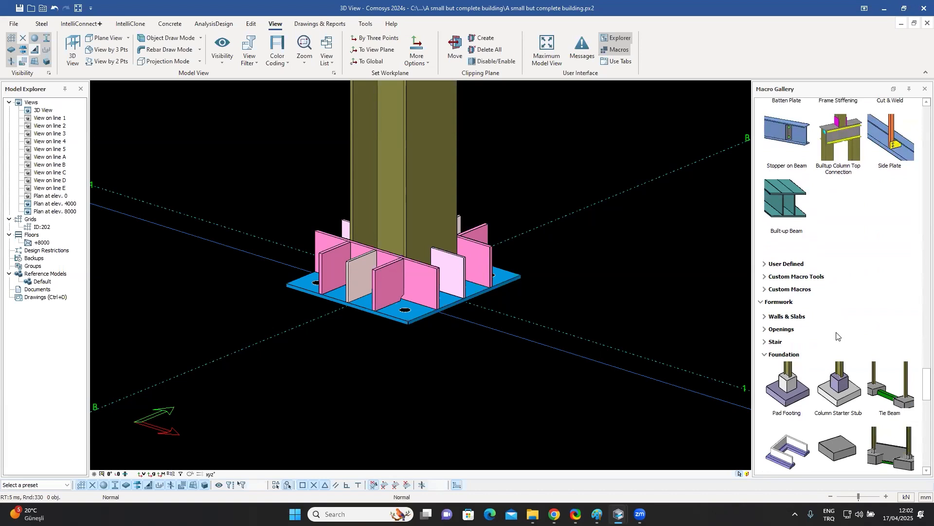
scroll(837, 336, "down", 3)
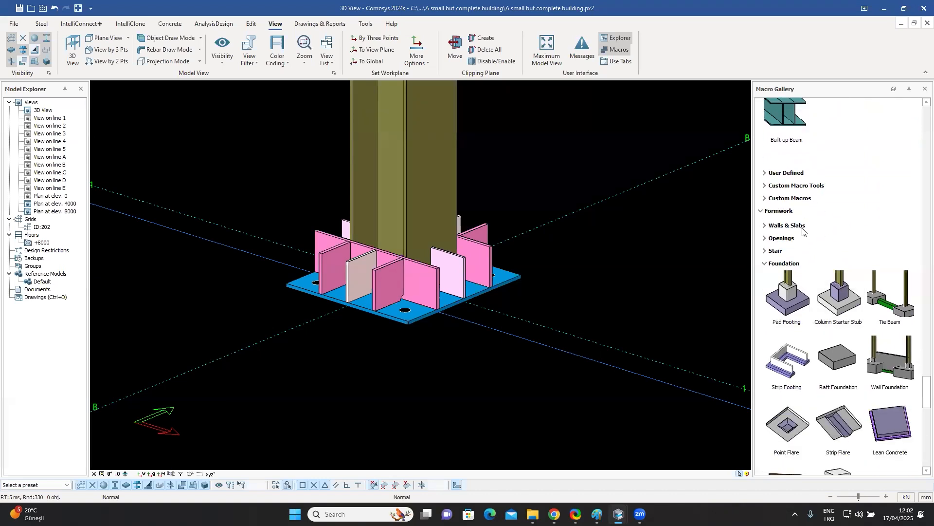
scroll(819, 298, "down", 8)
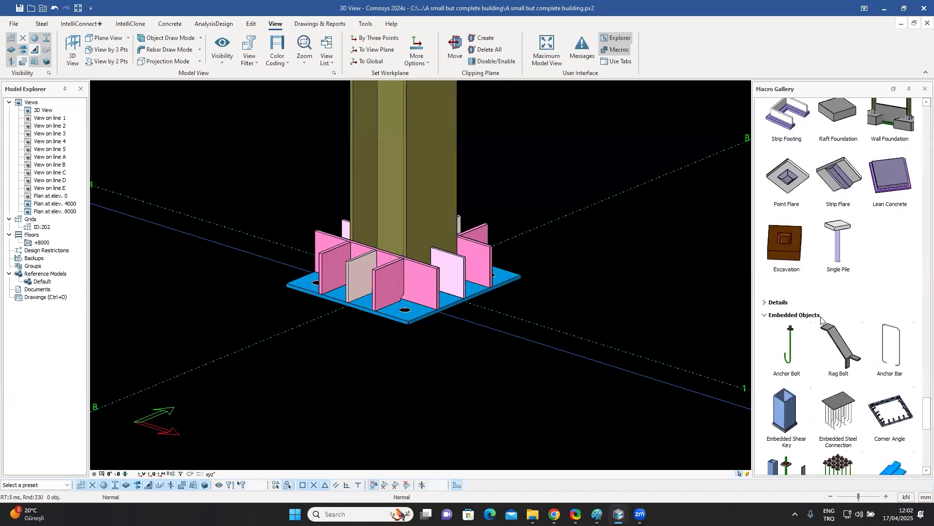
scroll(819, 297, "down", 4)
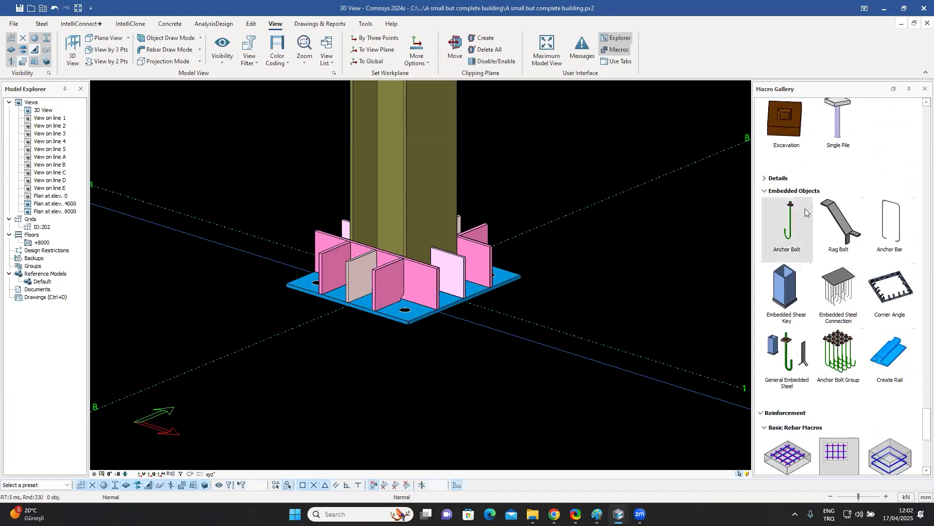
left_click(783, 239)
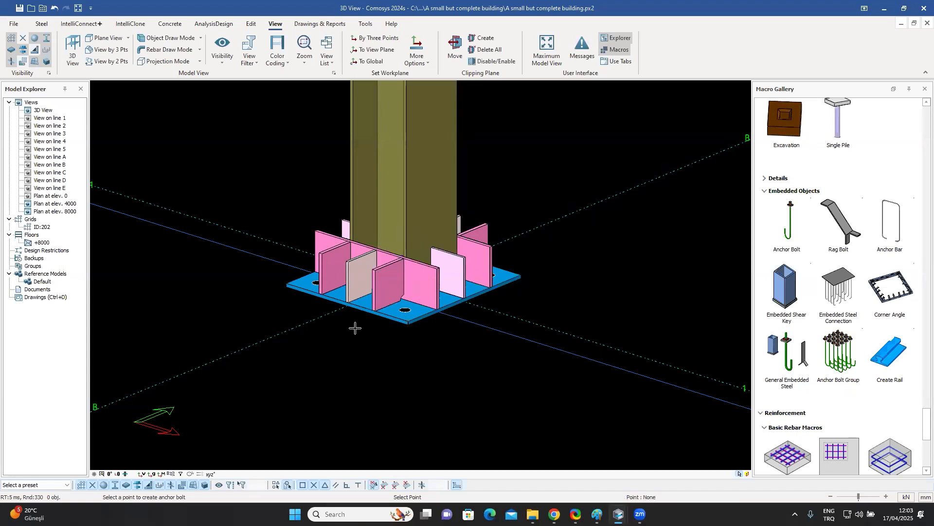
right_click(555, 160)
left_click(514, 280)
right_click(545, 212)
left_click(555, 222)
middle_click_drag(481, 341, 597, 223)
scroll(529, 276, "up", 2)
scroll(529, 275, "up", 1)
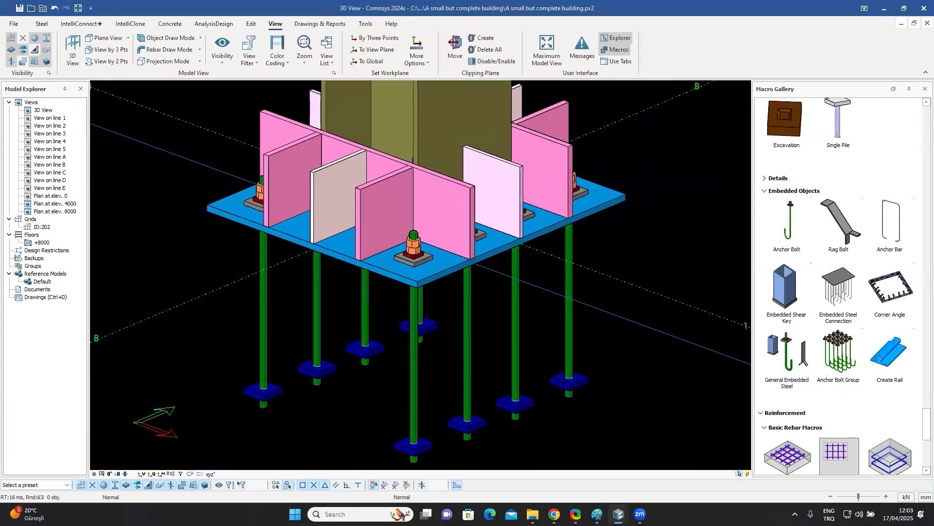
Step: Try the Headed type on one anchor bolt of the stiffened base plate at grid B-1
left_click(603, 197)
middle_click_drag(267, 108, 488, 365, "ctrl")
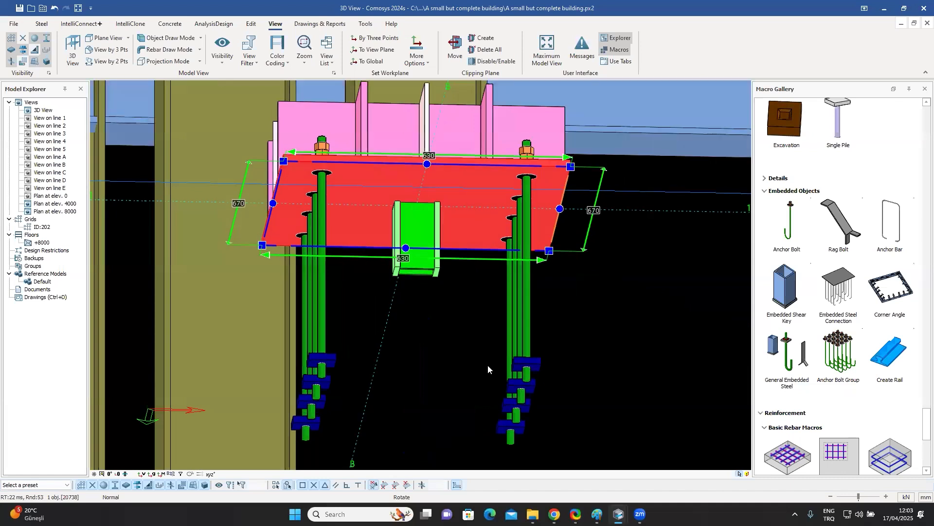
left_click(487, 365)
double_click(487, 365)
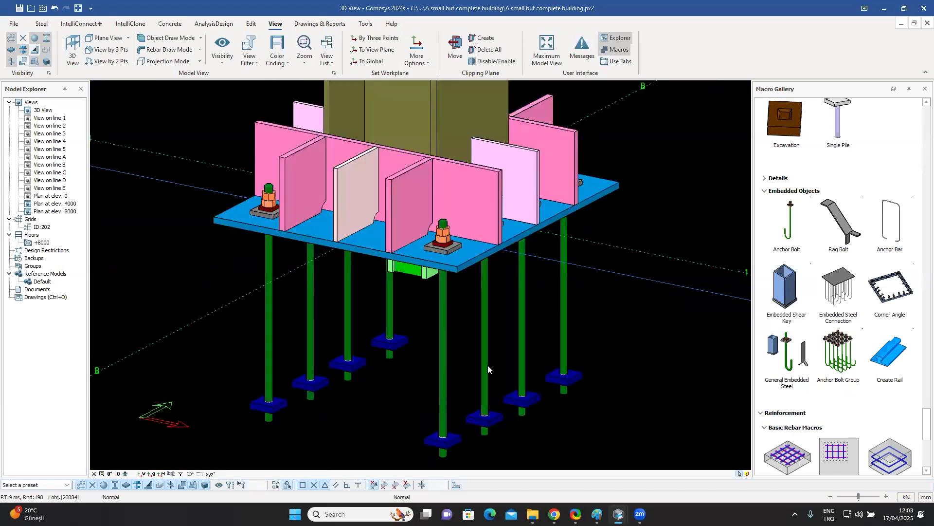
left_click_drag(512, 125, 784, 74)
left_click(724, 119)
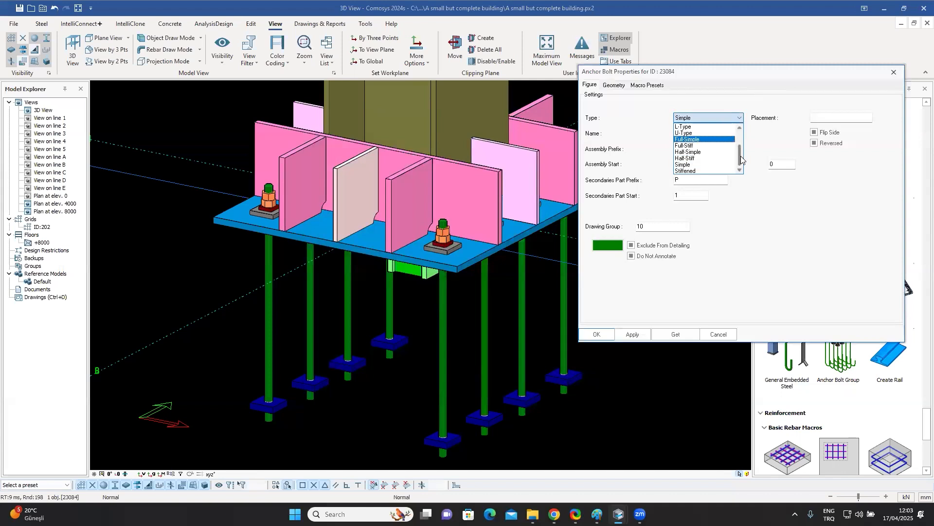
left_click_drag(743, 161, 740, 134)
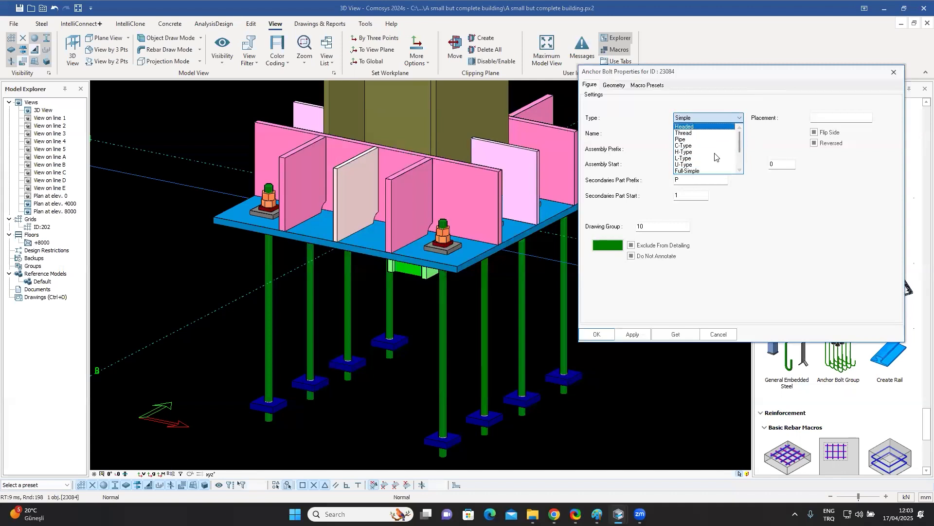
left_click(633, 334)
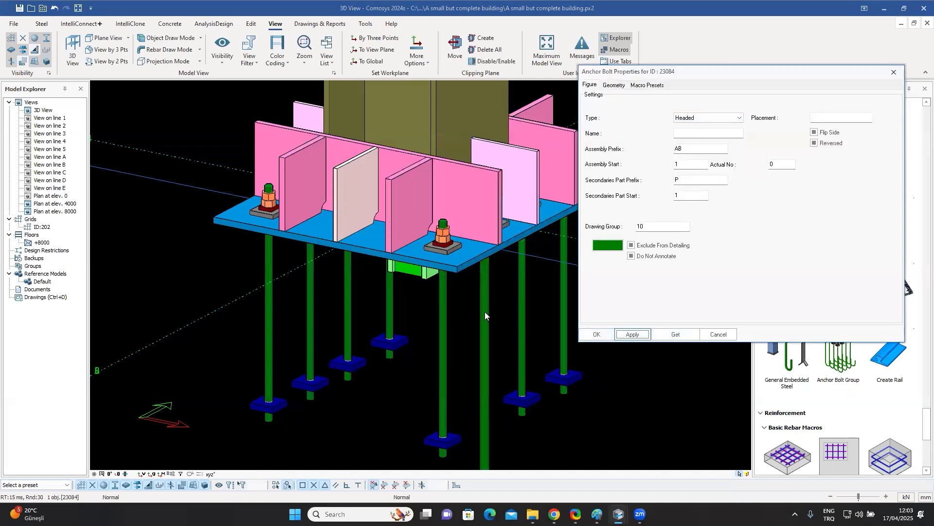
left_click(727, 336)
Step: Try the C-Type shape on the same anchor bolt under the stiffened base plate
middle_click_drag(426, 203, 338, 163)
middle_click_drag(420, 232, 377, 178)
scroll(375, 303, "down", 1)
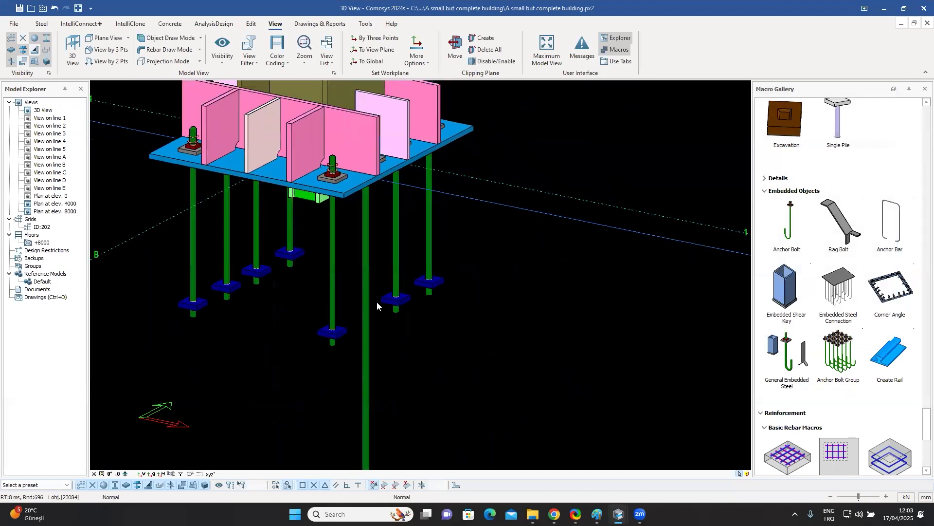
scroll(376, 305, "down", 1)
double_click(376, 305)
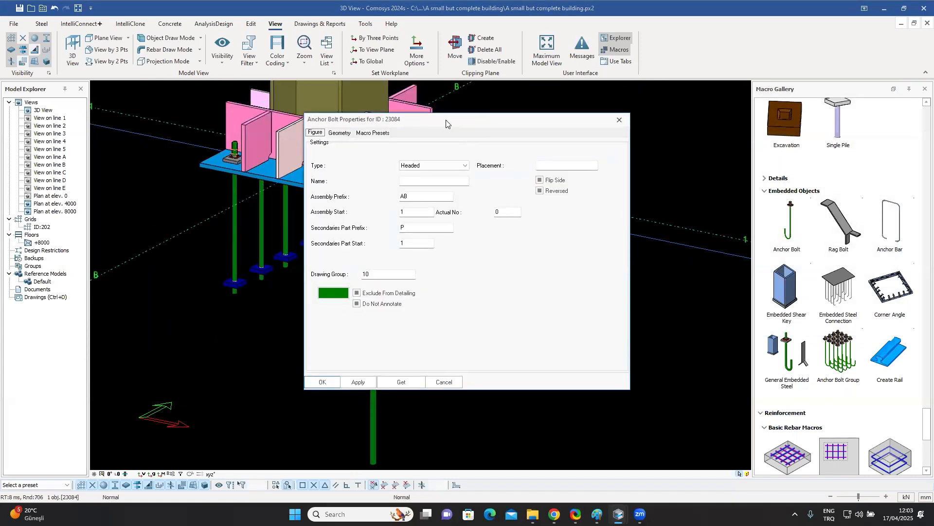
left_click_drag(446, 123, 693, 103)
left_click(671, 145)
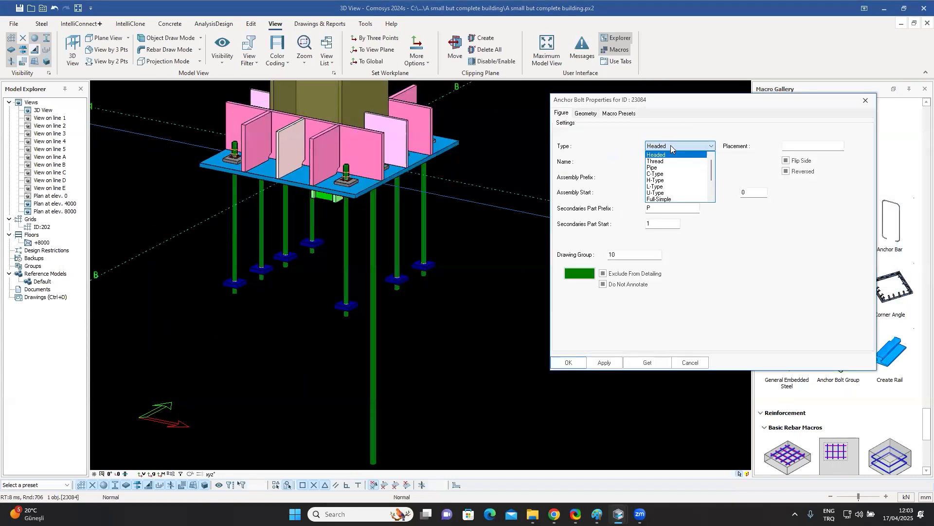
left_click(662, 174)
left_click(604, 363)
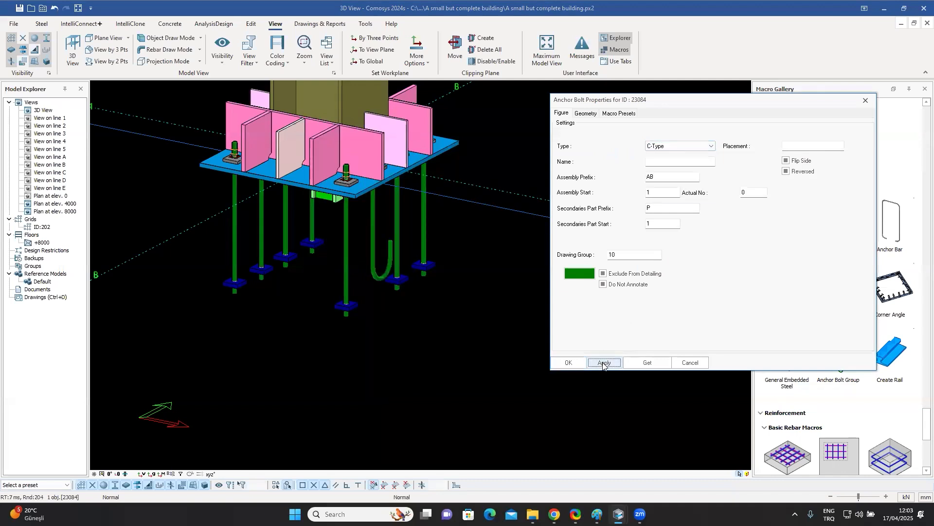
Step: Try the H-Type shape on the anchor bolt
left_click(688, 146)
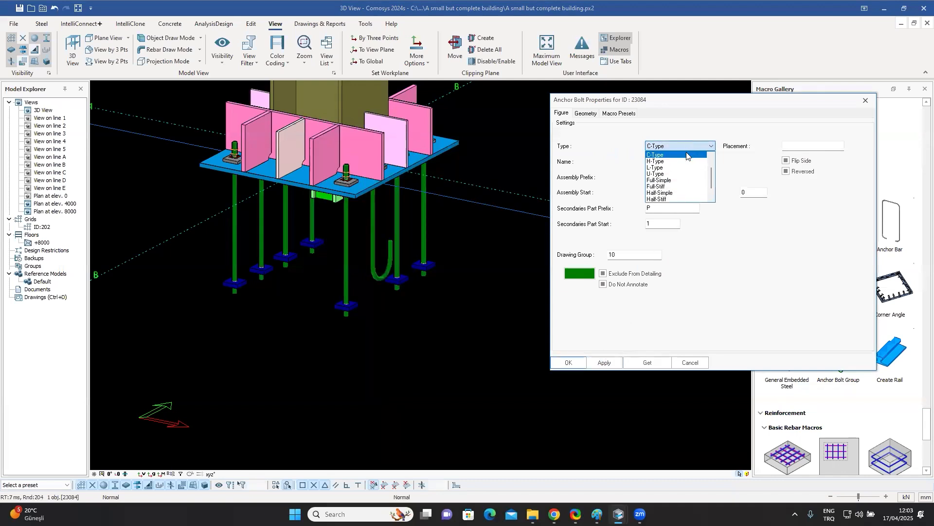
left_click(681, 164)
left_click(607, 362)
Step: Set the anchor bolt's type to Full-Simple and close its properties
left_click(682, 146)
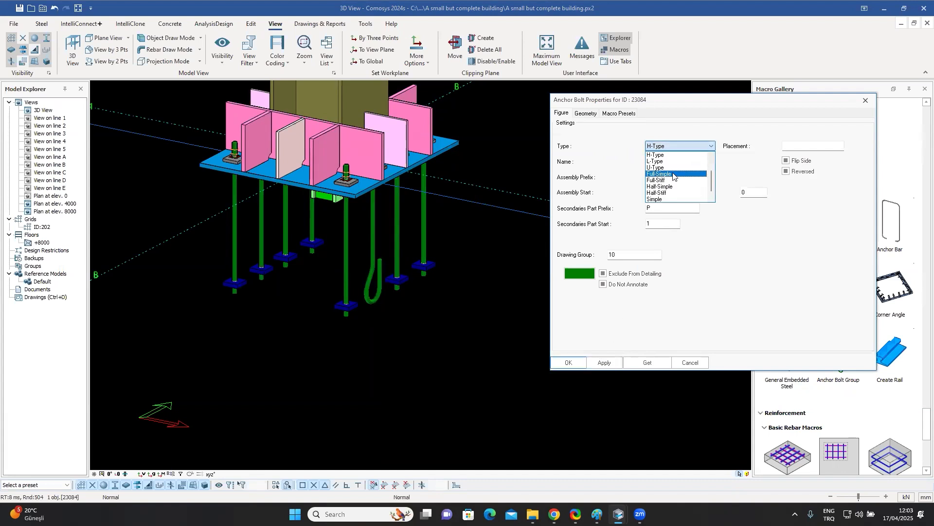
left_click(673, 173)
left_click(604, 363)
left_click(690, 363)
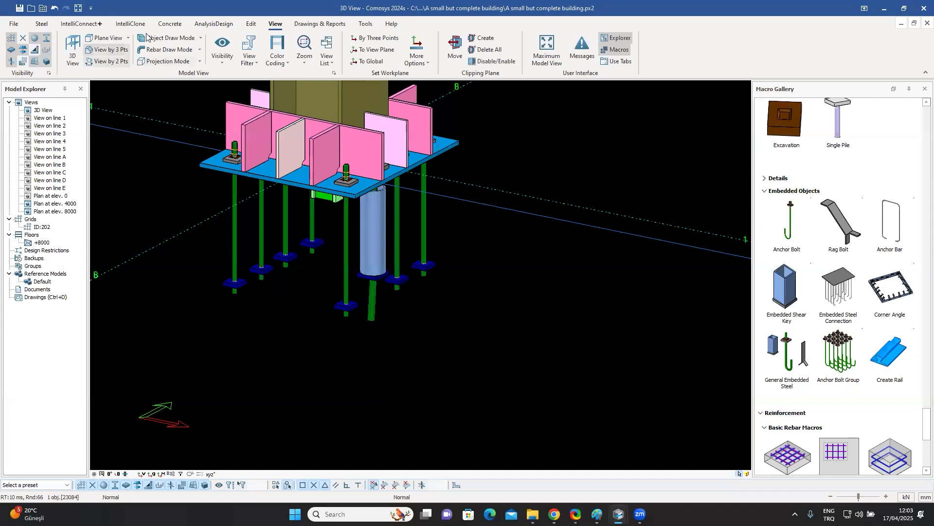
Step: Review the default anchor bolt sizes in AnchorBolts_Defaults.txt from the Company preferences folder, and close the file
left_click(43, 9)
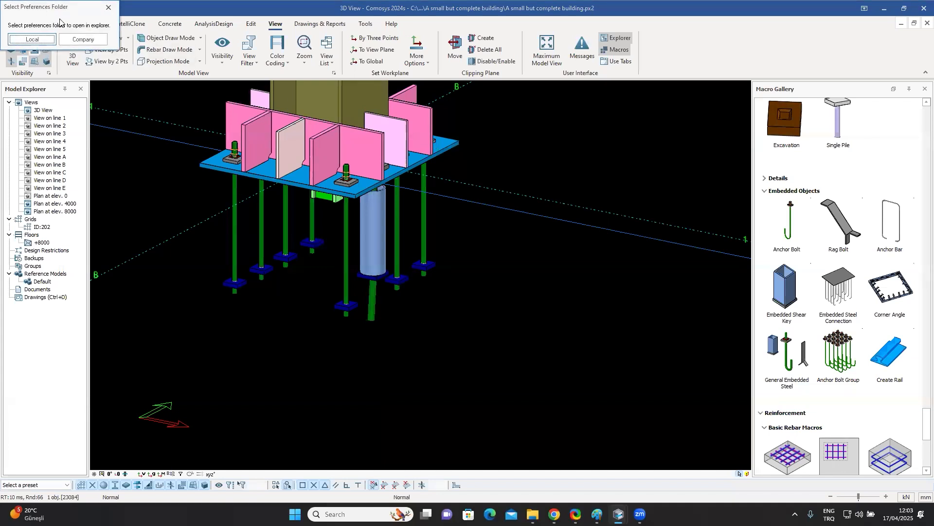
left_click(83, 40)
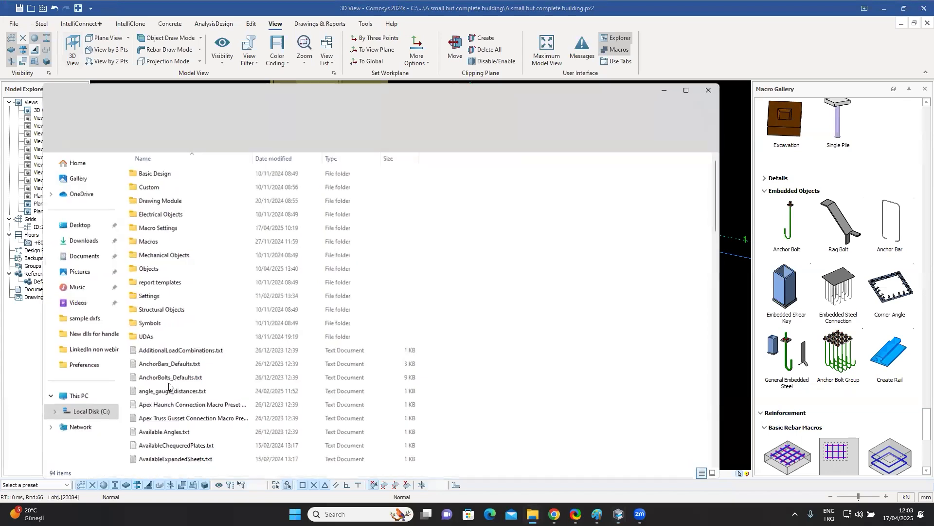
left_click(178, 378)
double_click(178, 378)
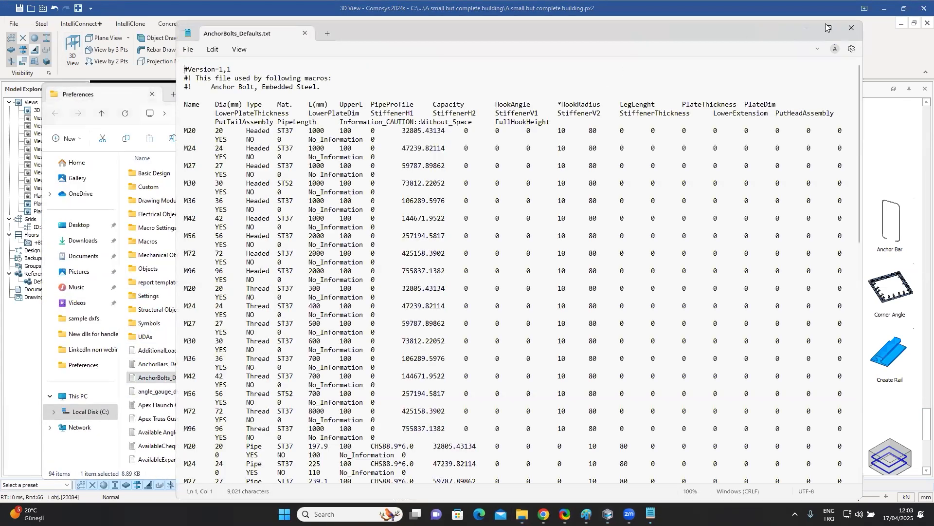
left_click(829, 30)
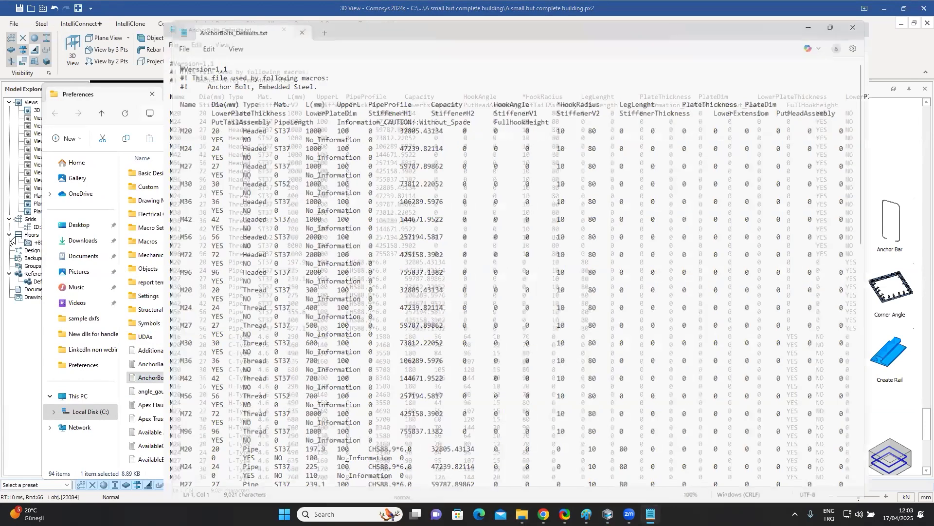
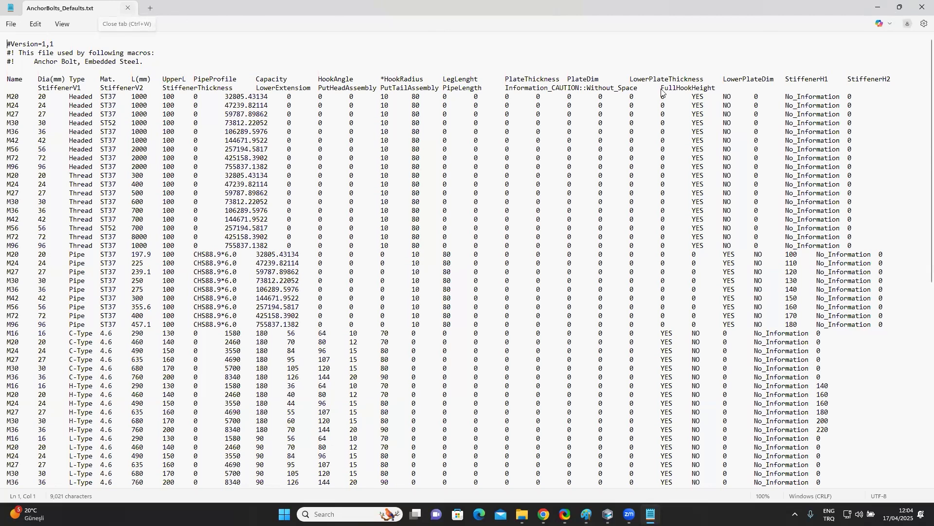
key("alt+F4")
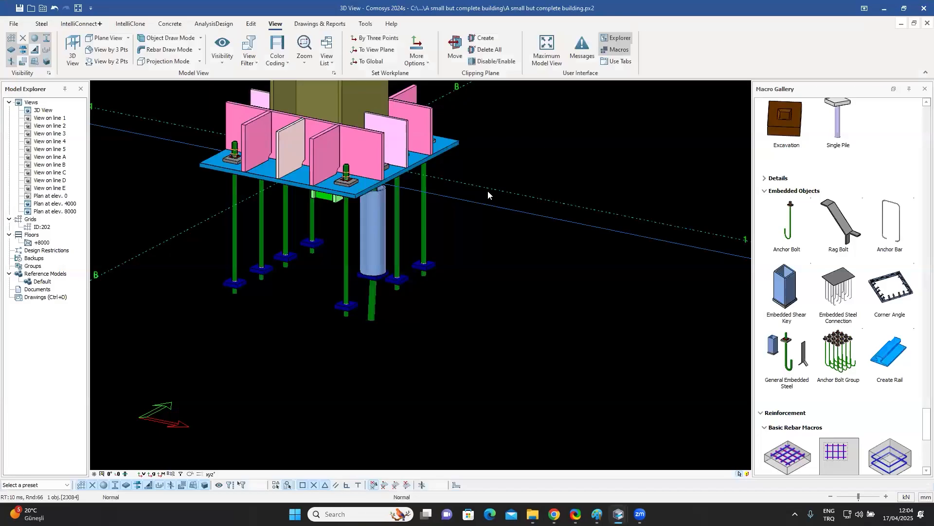
Step: Examine the whole building model from the gable side on grid line 1
scroll(523, 226, "down", 10)
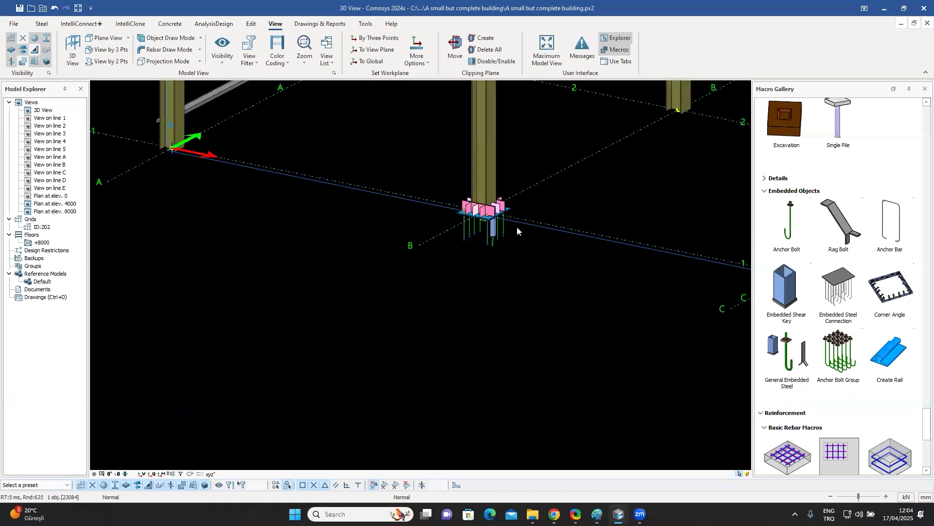
scroll(506, 240, "down", 6)
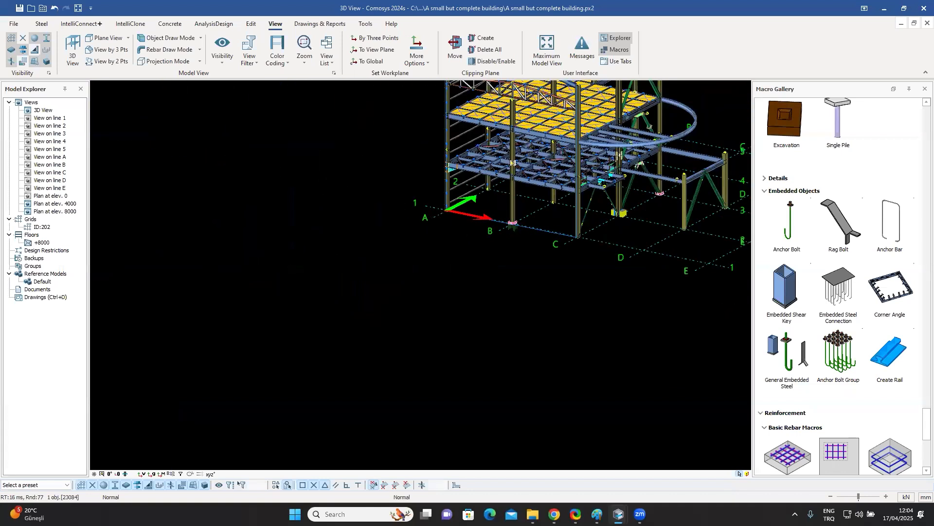
middle_click_drag(402, 239, 381, 268)
middle_click_drag(537, 221, 447, 267)
middle_click_drag(489, 396, 552, 308, "shift")
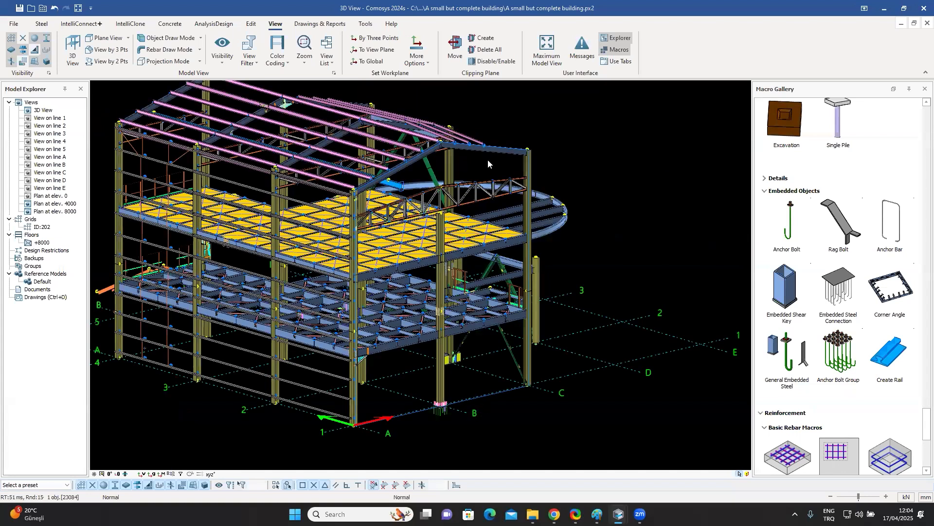
middle_click_drag(563, 375, 572, 365)
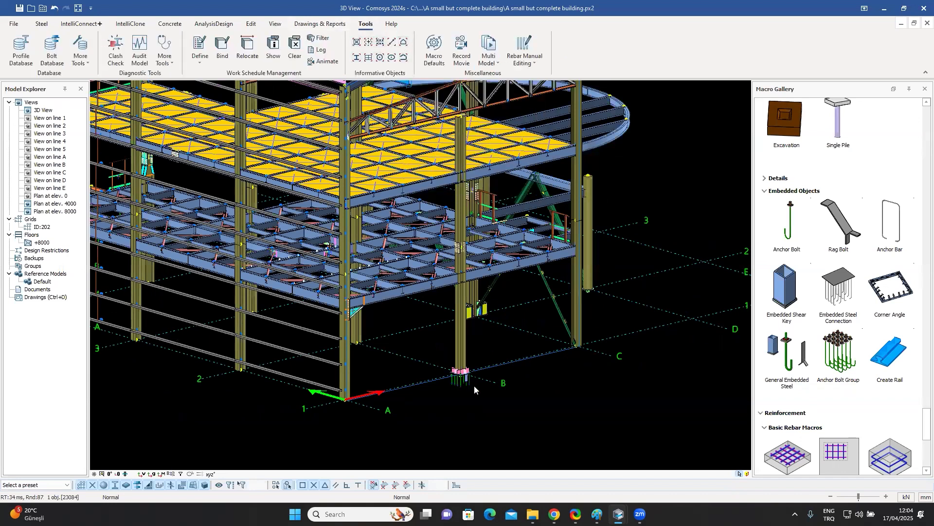
scroll(474, 386, "down", 1)
scroll(542, 321, "down", 1)
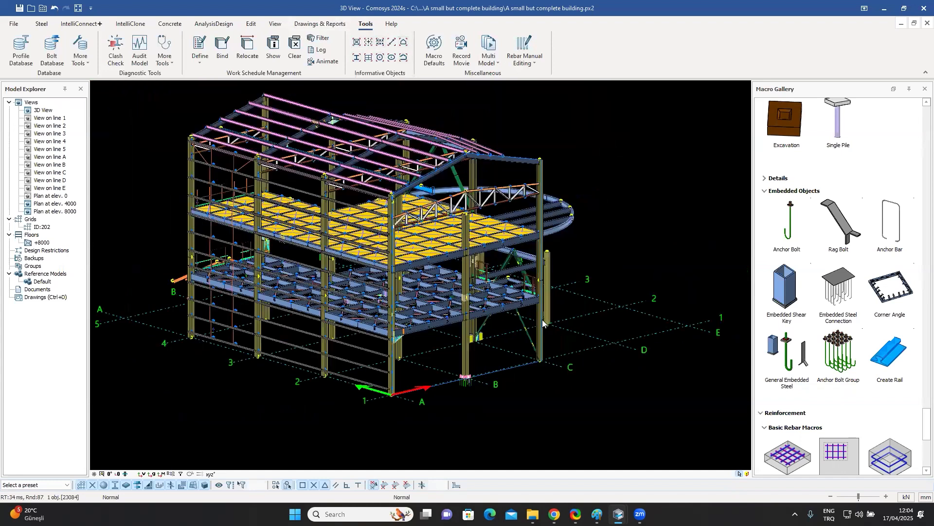
Step: Inspect the informative shape that outlines the gable face on grid line 1, following its edges along the base, columns and rafters
scroll(526, 326, "up", 1)
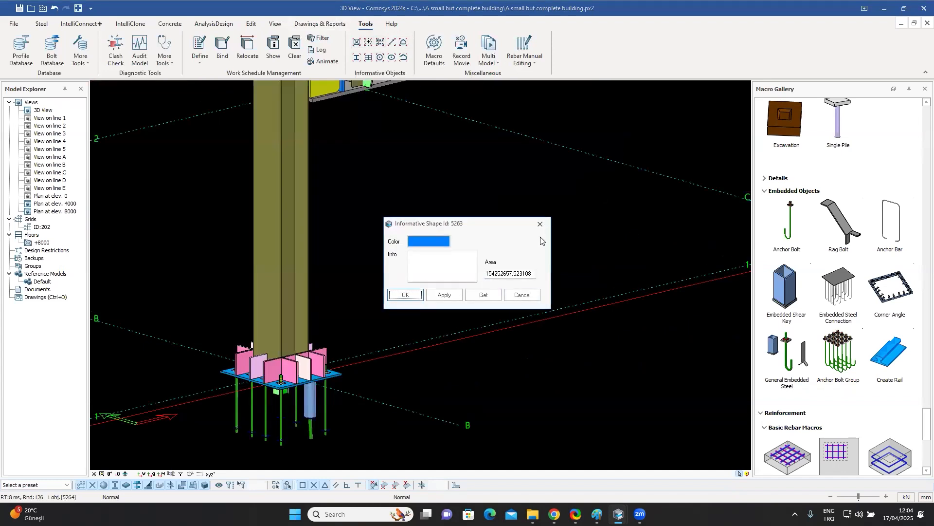
left_click(541, 224)
scroll(535, 225, "down", 3)
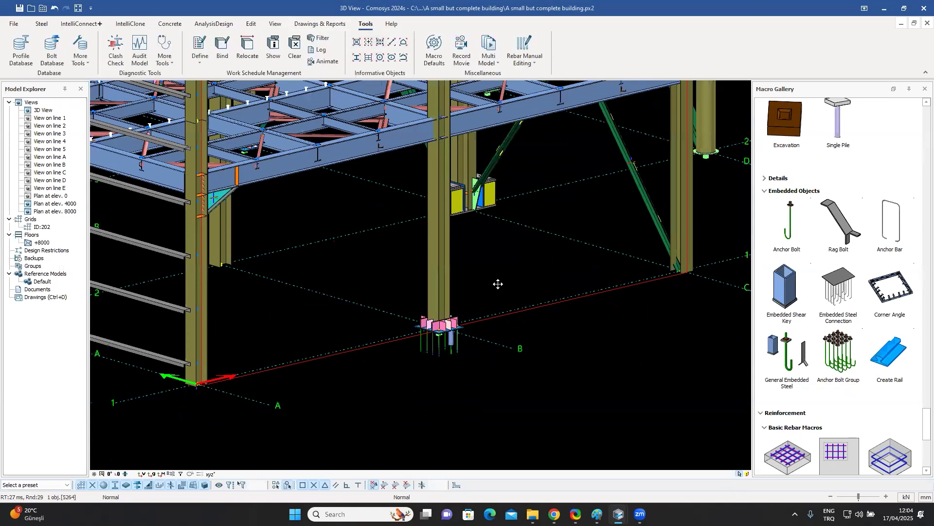
scroll(498, 283, "down", 2)
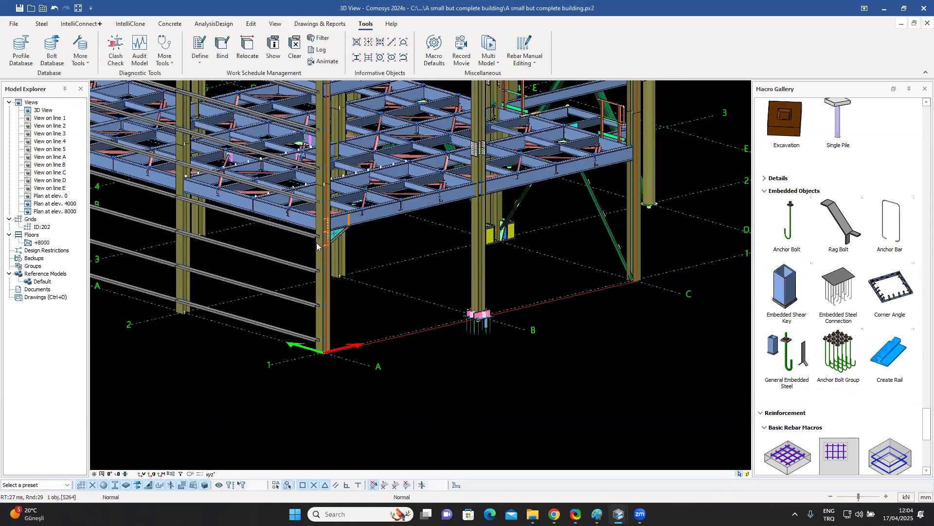
scroll(312, 275, "down", 5)
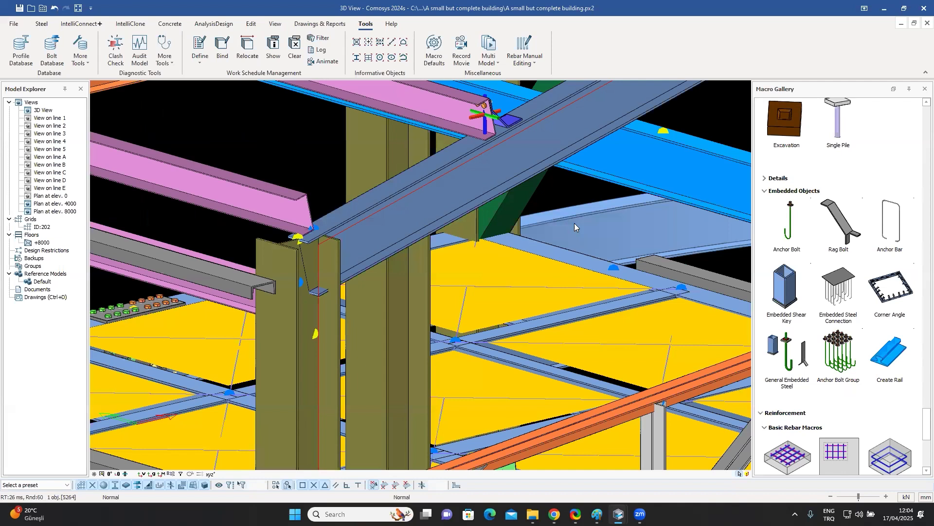
scroll(575, 223, "down", 1)
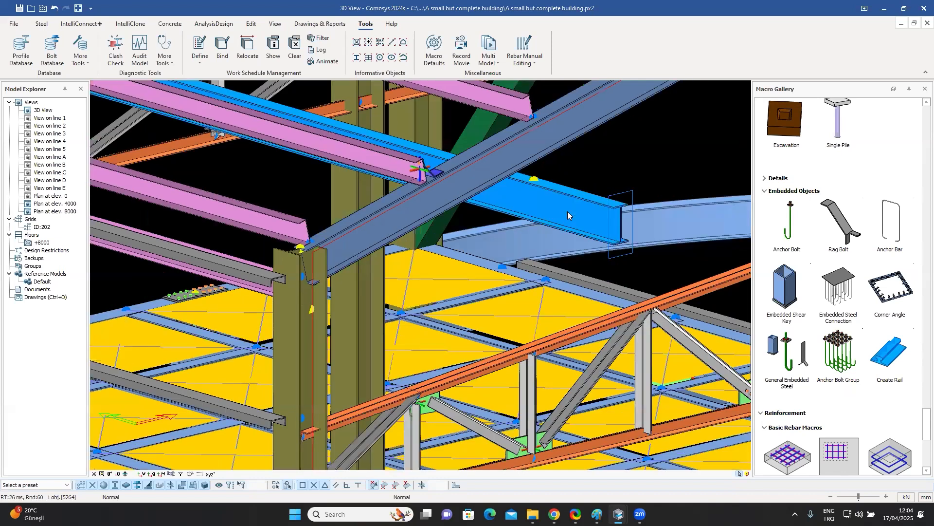
middle_click_drag(566, 196, 546, 207)
scroll(549, 208, "down", 2)
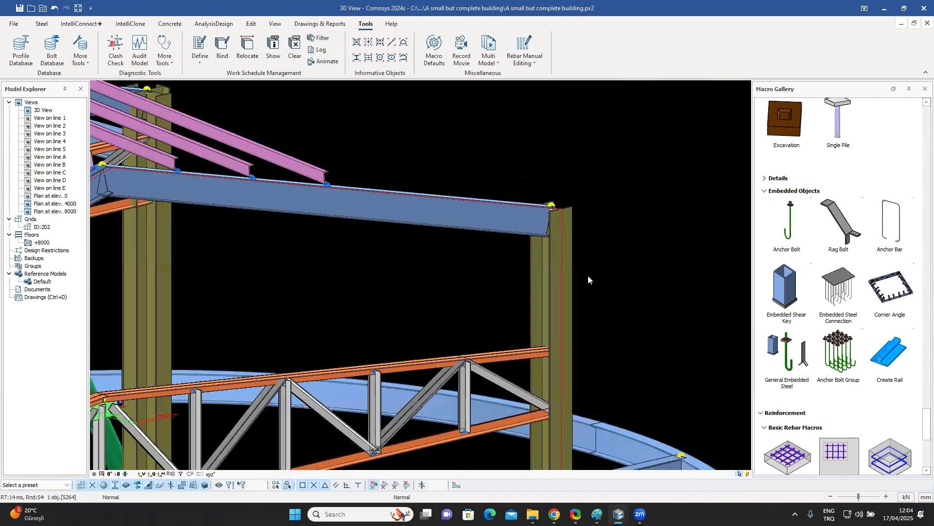
scroll(562, 202, "down", 1)
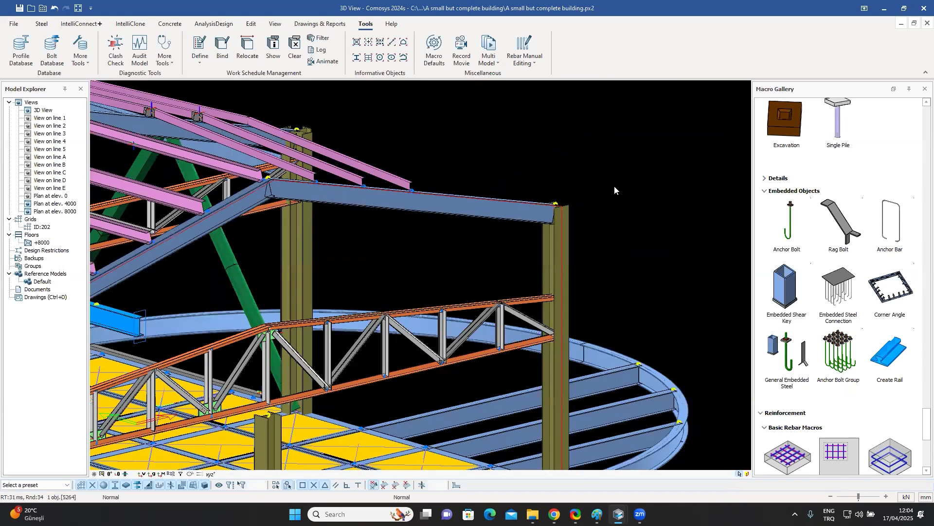
Step: View the gable's informative shape in isolation, and show all model objects again
scroll(662, 204, "down", 2)
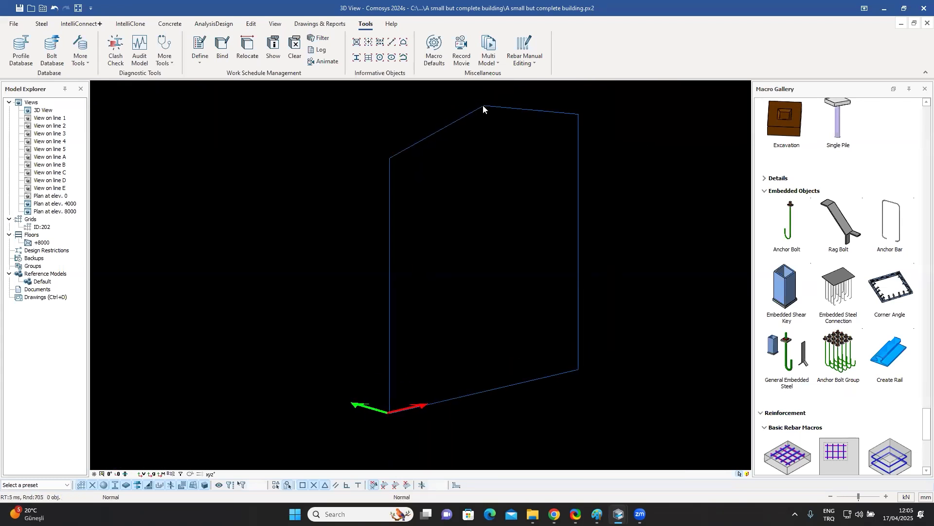
right_click(609, 117)
left_click(637, 182)
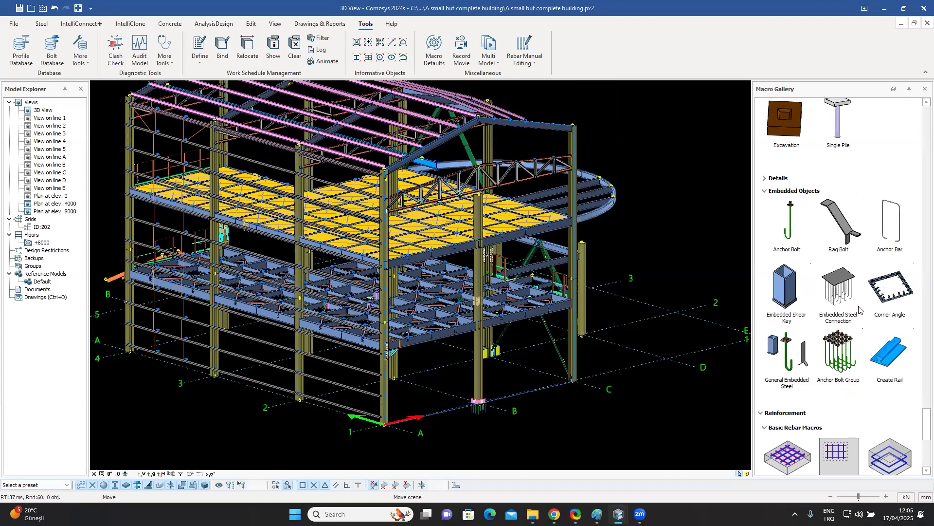
Step: Start the Multi Cladding macro and choose the gable's informative shape on grid line 1 as the area to cover
scroll(823, 234, "up", 5)
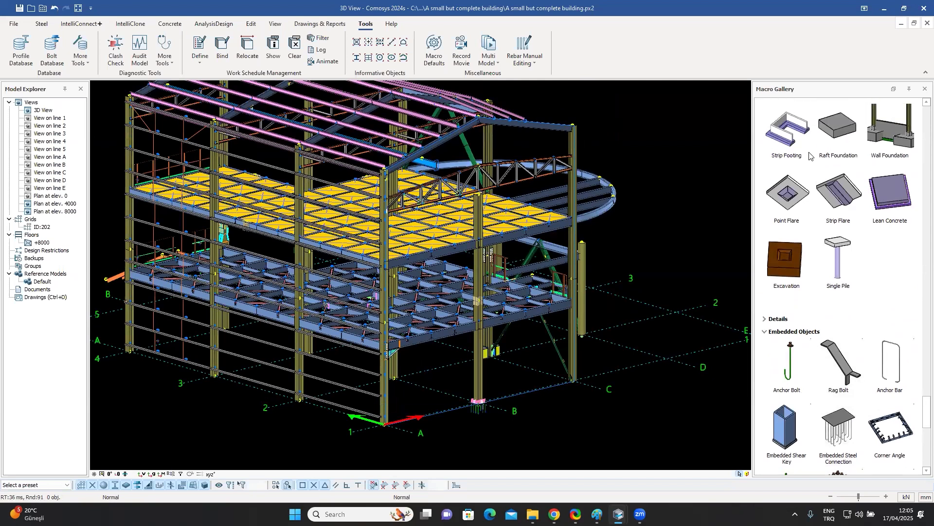
scroll(794, 157, "up", 5)
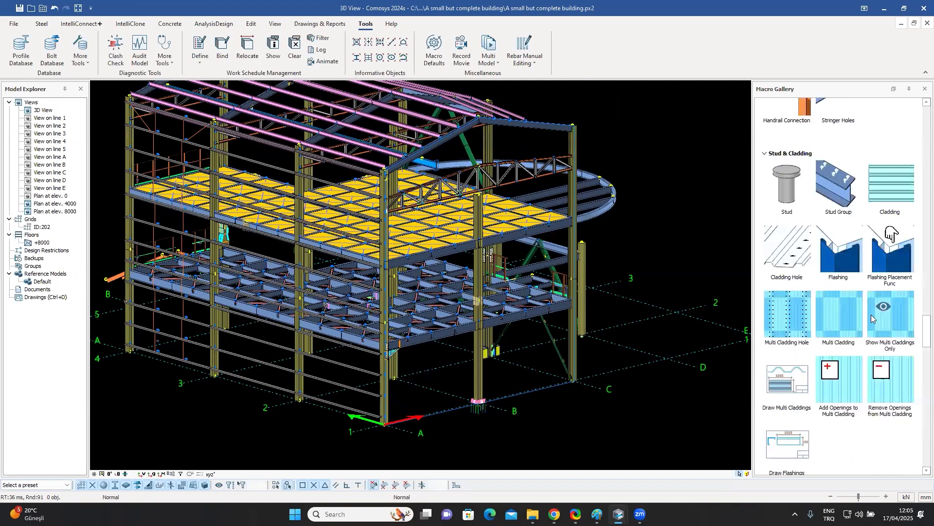
mouse_move(838, 325)
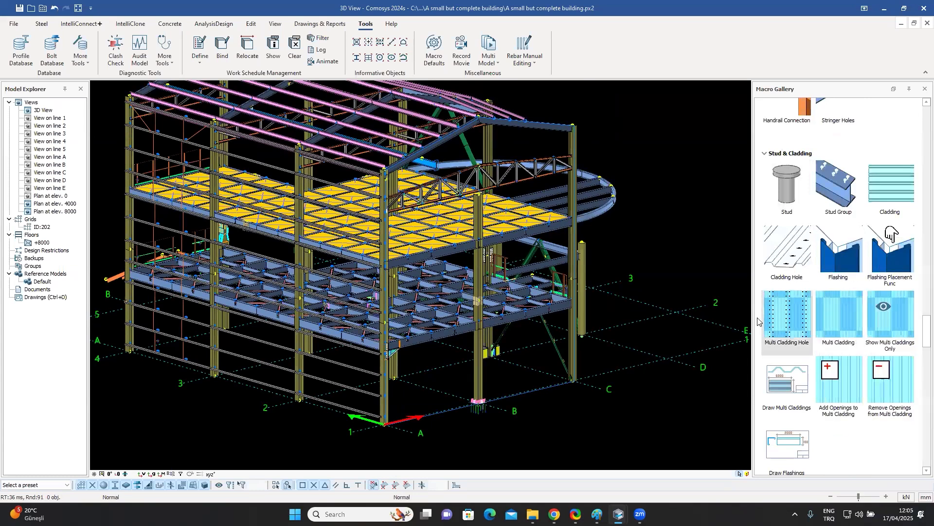
left_click(856, 328)
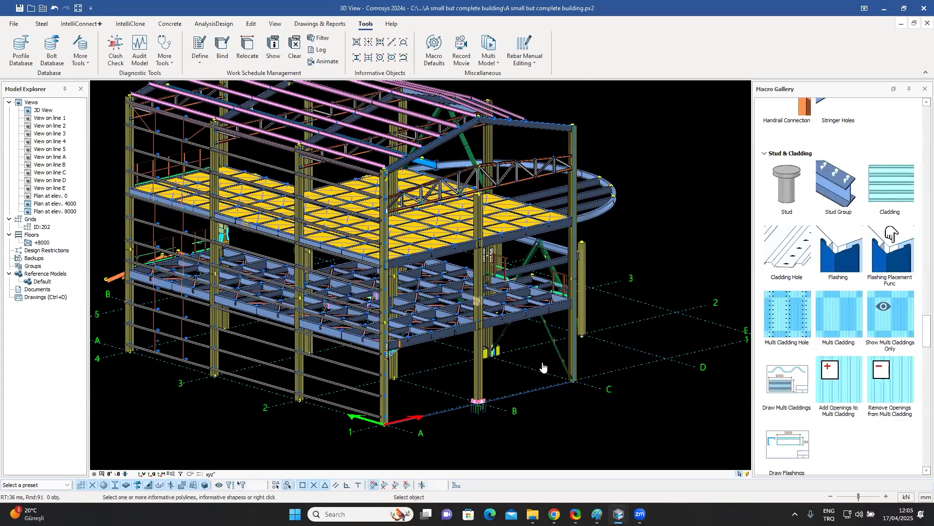
scroll(544, 364, "up", 2)
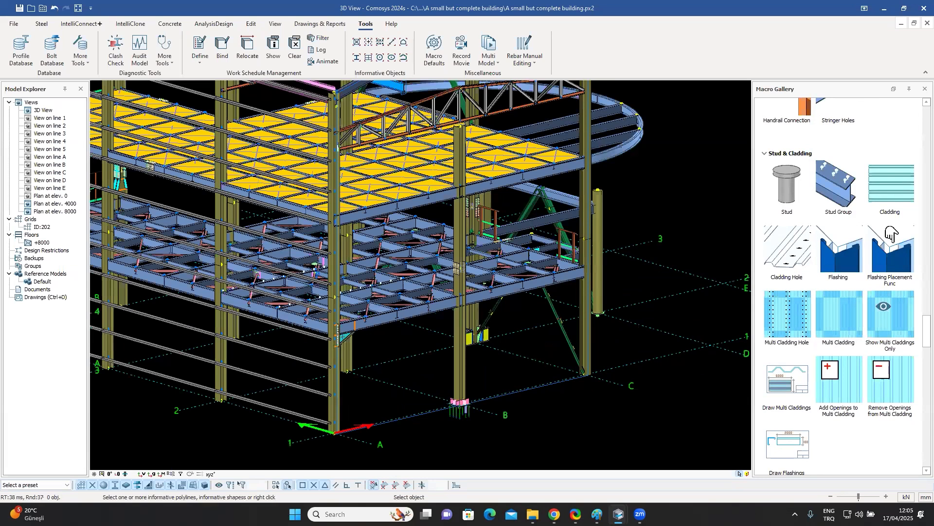
scroll(536, 343, "up", 2)
scroll(532, 332, "down", 2)
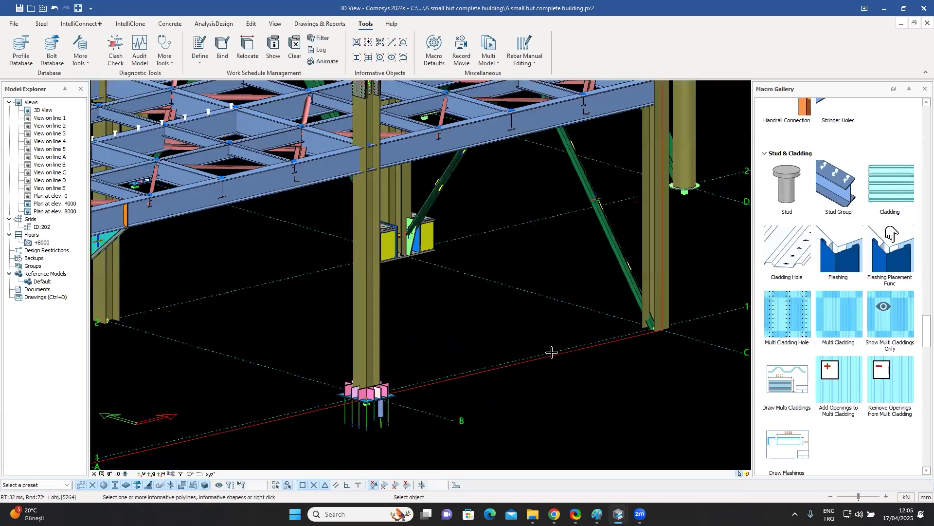
scroll(549, 355, "down", 6)
right_click(610, 342)
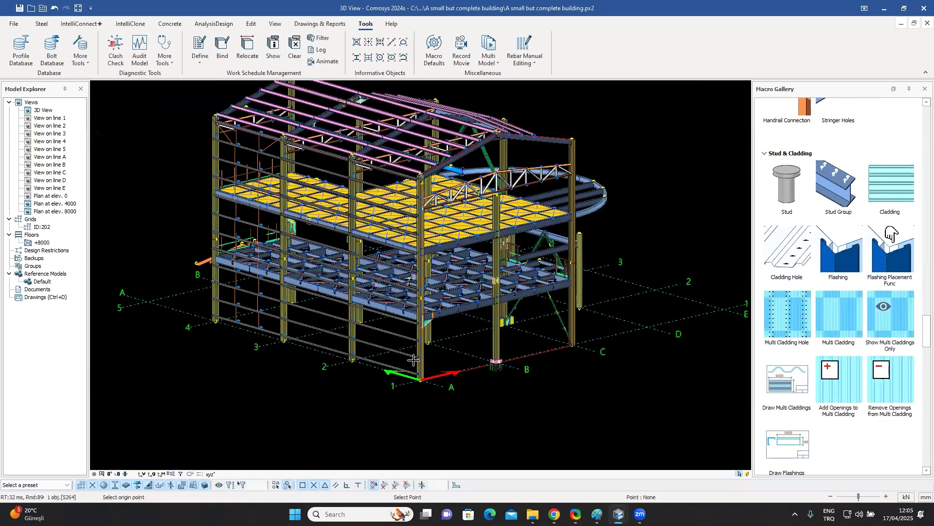
Step: Generate the gable cladding with its origin at grid intersection A-1, the X point at dx1000 and the Y point at dz1000
scroll(363, 335, "up", 2)
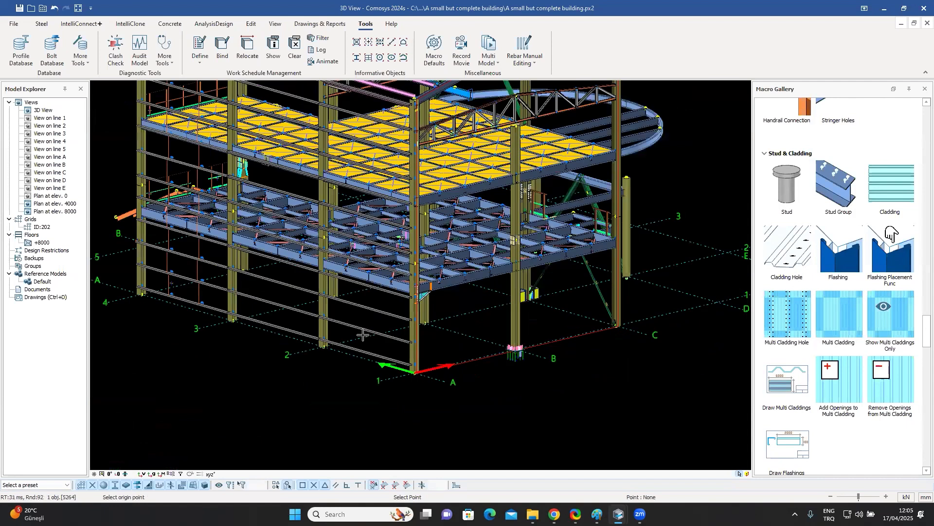
scroll(363, 335, "up", 1)
scroll(361, 335, "up", 4)
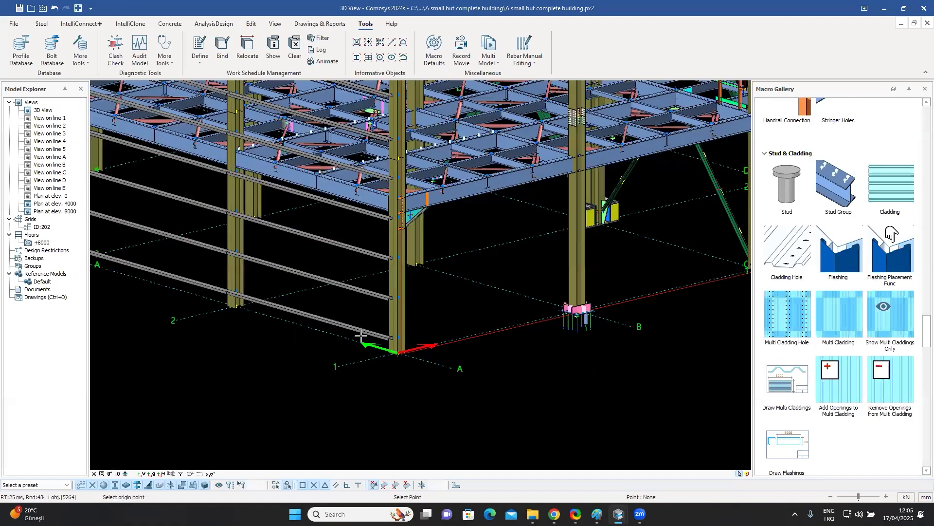
left_click(361, 336)
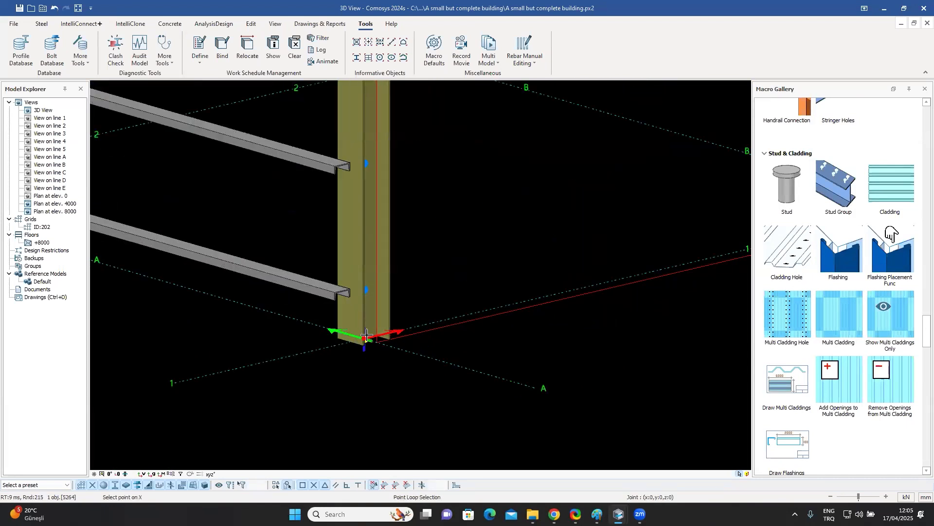
key("space")
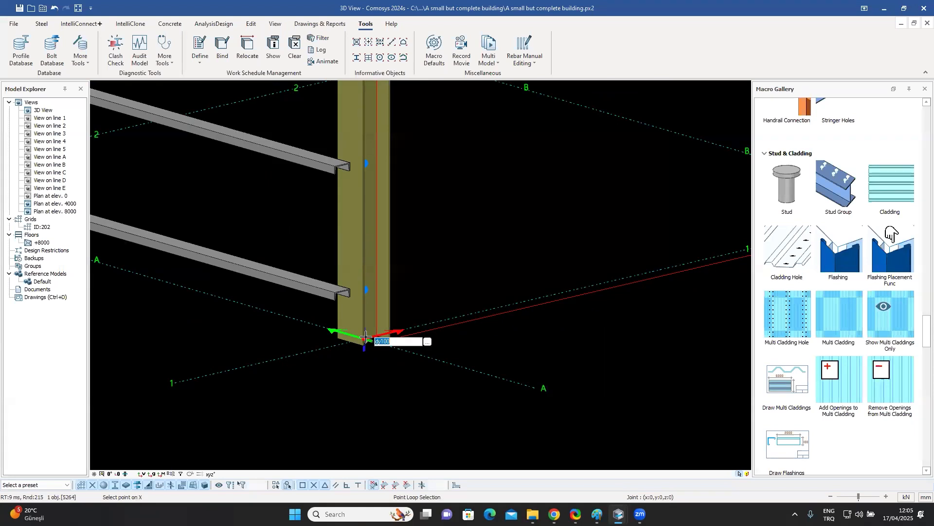
type("dx1000")
key("Return")
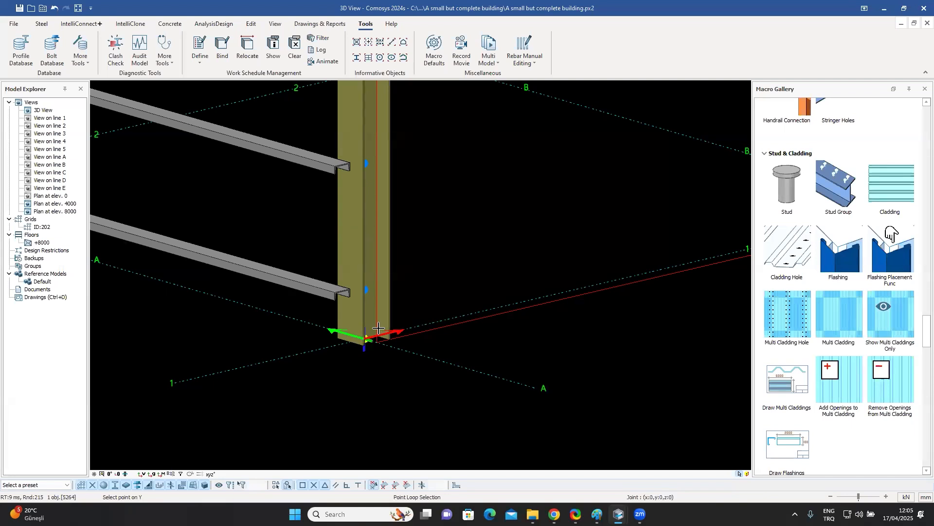
left_click(365, 339)
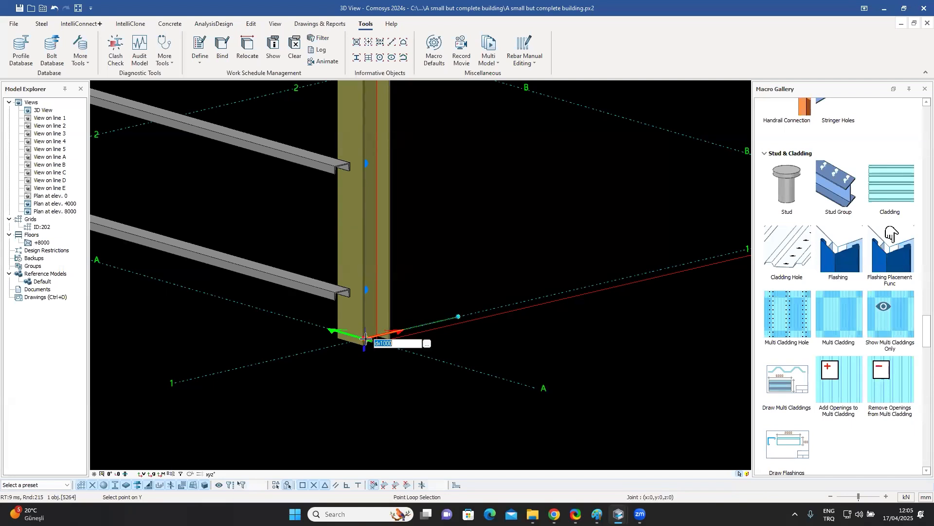
type("dz1000")
key("Return")
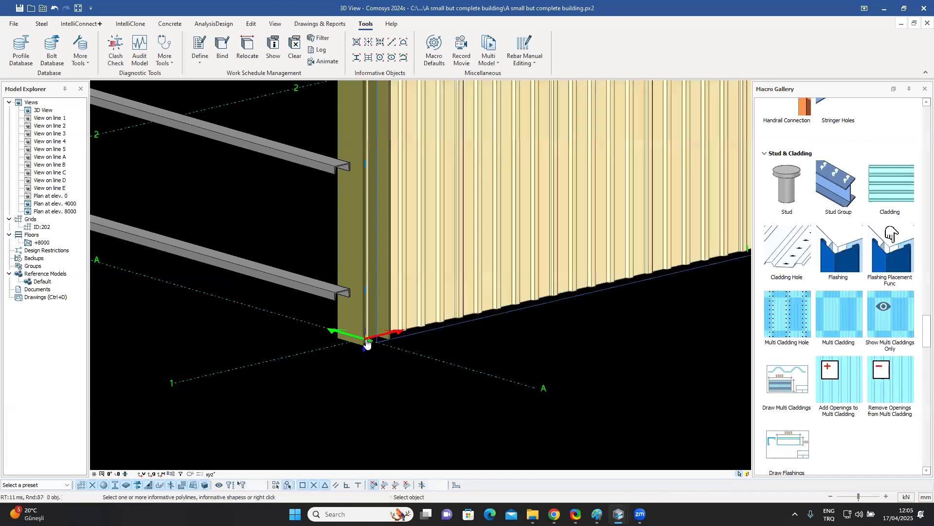
Step: Check the vendor and form options in the properties of one gable cladding sheet, and close them without changes
scroll(411, 285, "down", 3)
scroll(411, 284, "down", 3)
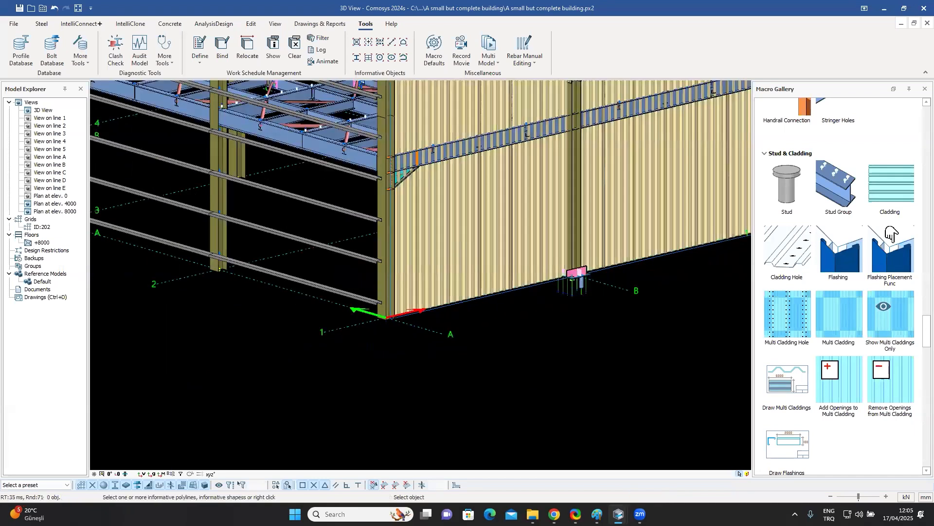
scroll(384, 208, "down", 2)
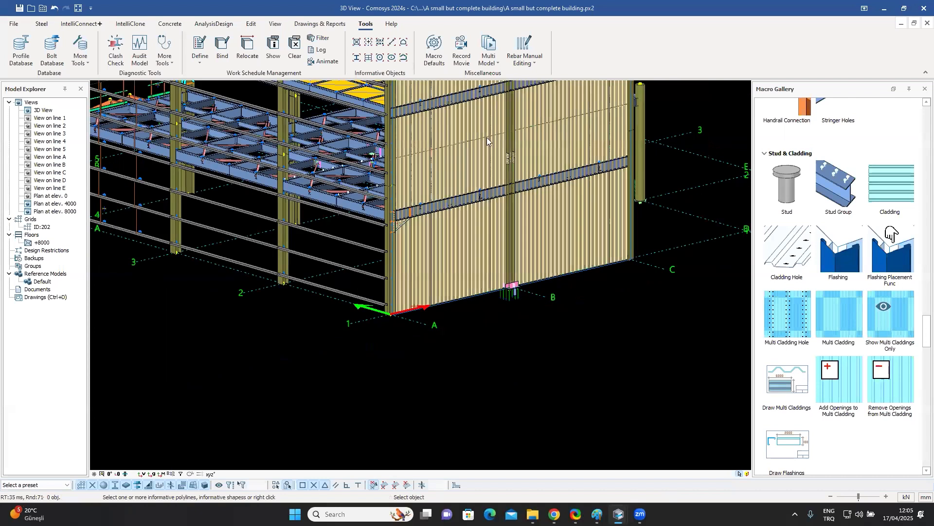
middle_click_drag(511, 174, 450, 181)
scroll(528, 171, "up", 3)
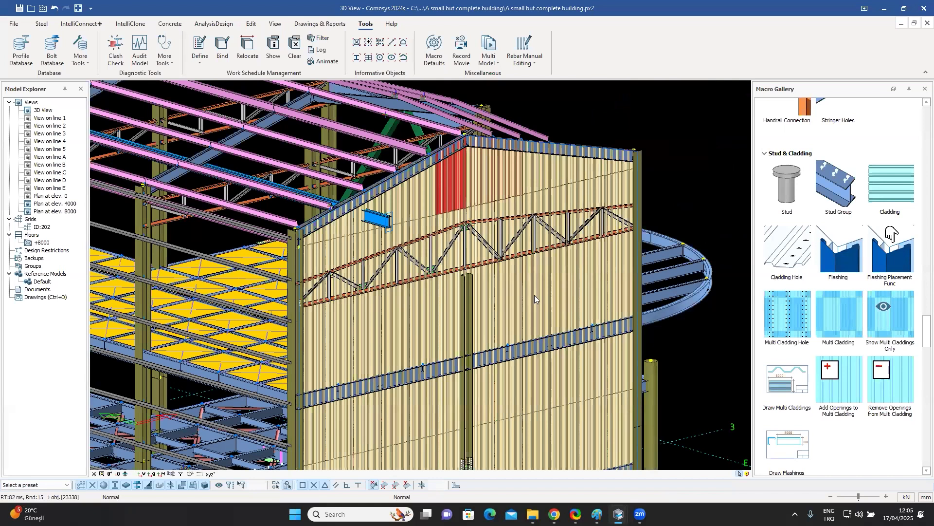
double_click(554, 284)
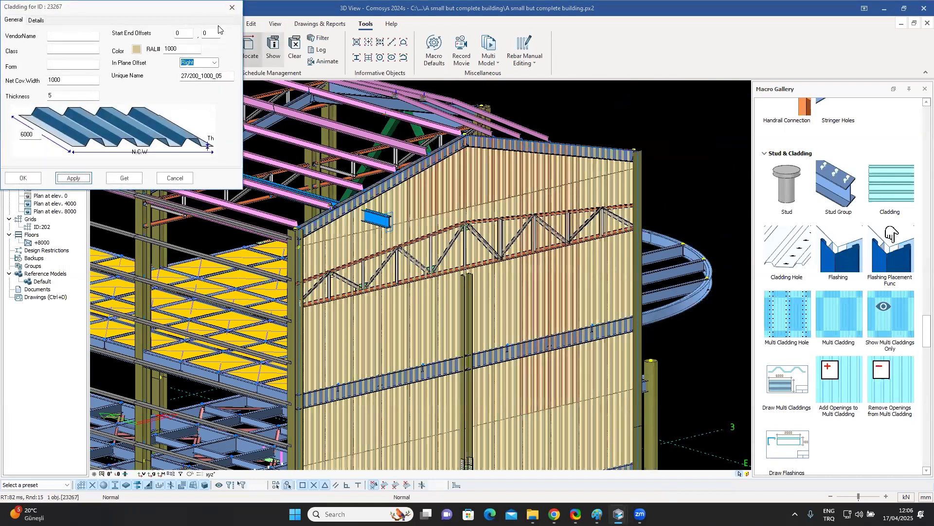
left_click(78, 35)
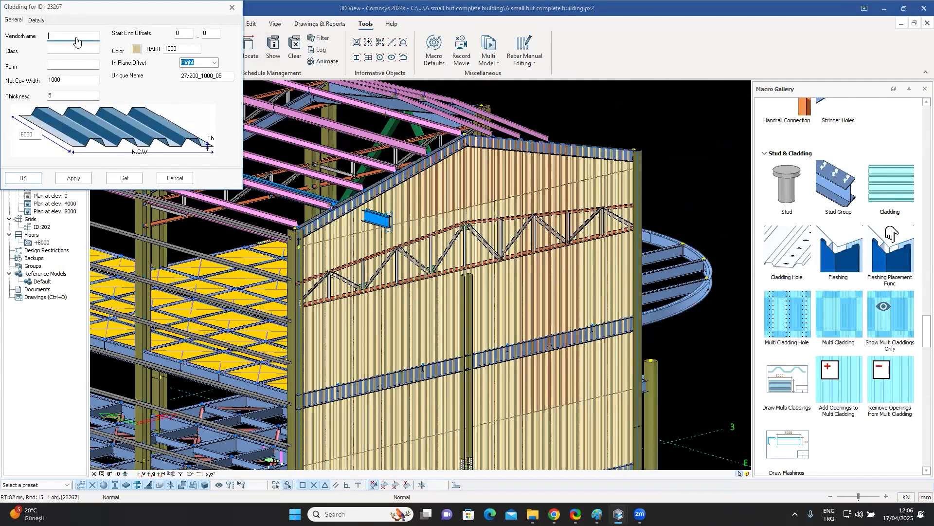
left_click(65, 66)
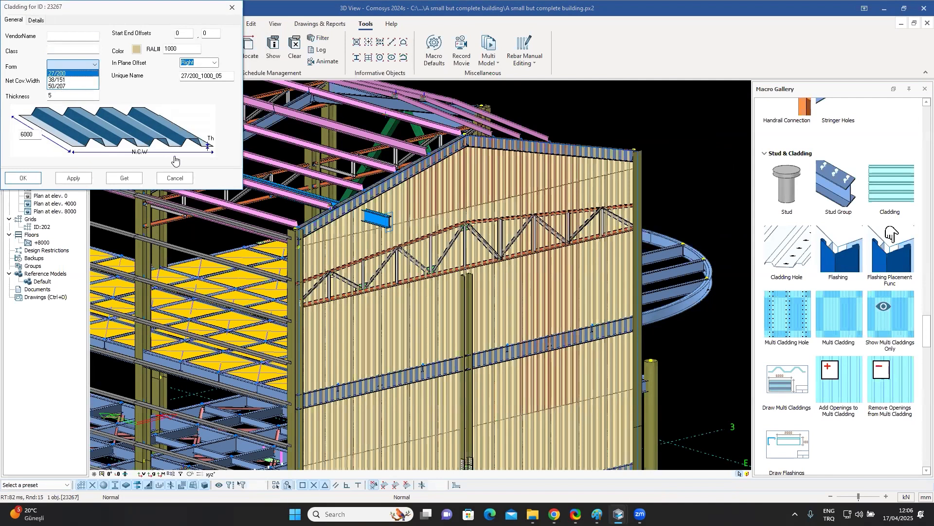
left_click(172, 179)
left_click(172, 179)
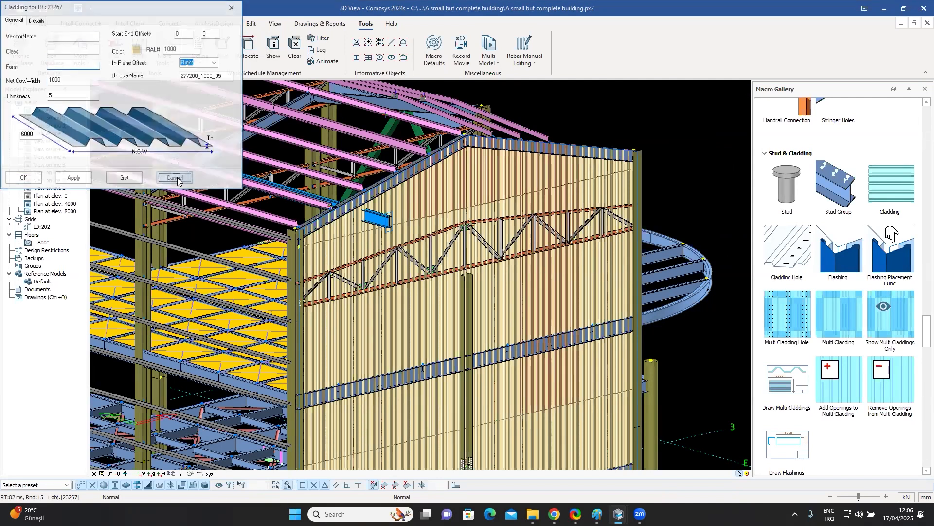
right_click(542, 106)
left_click(543, 108)
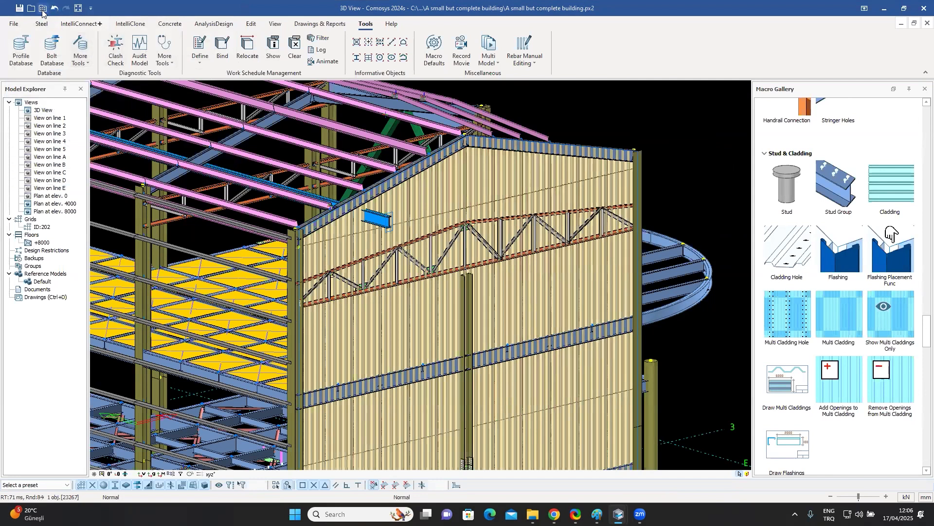
Step: Look up ASSAN_CORRUGATEDSHEETS_Claddings.txt in the Structural Objects Claddings folder of the Company preferences, and close the folder
left_click(42, 12)
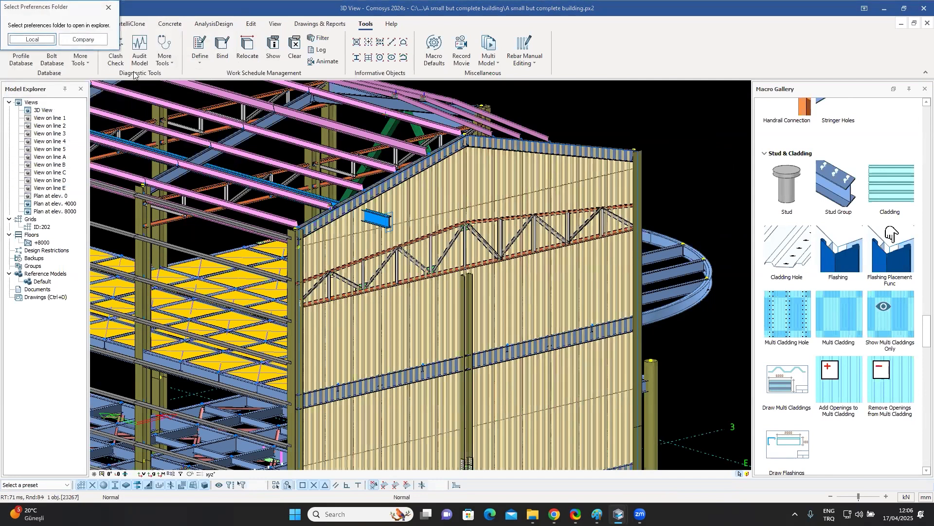
left_click(81, 40)
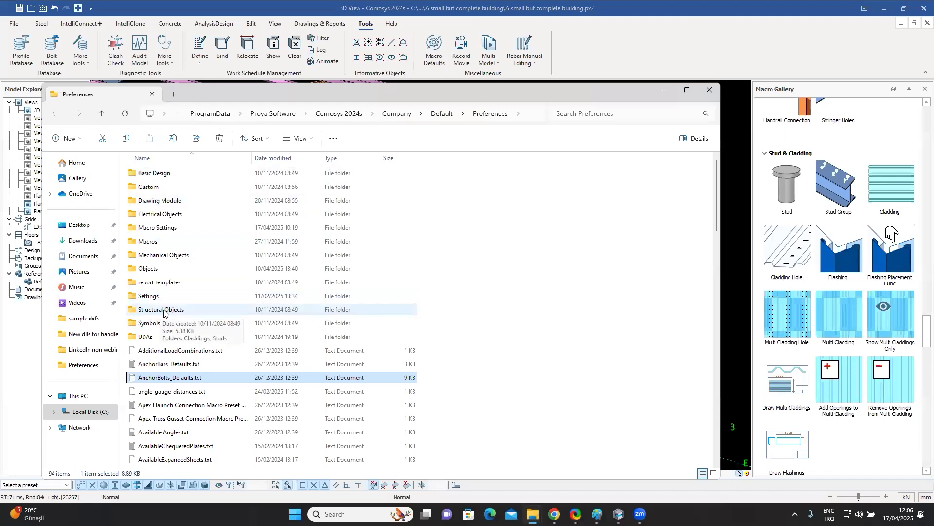
double_click(169, 310)
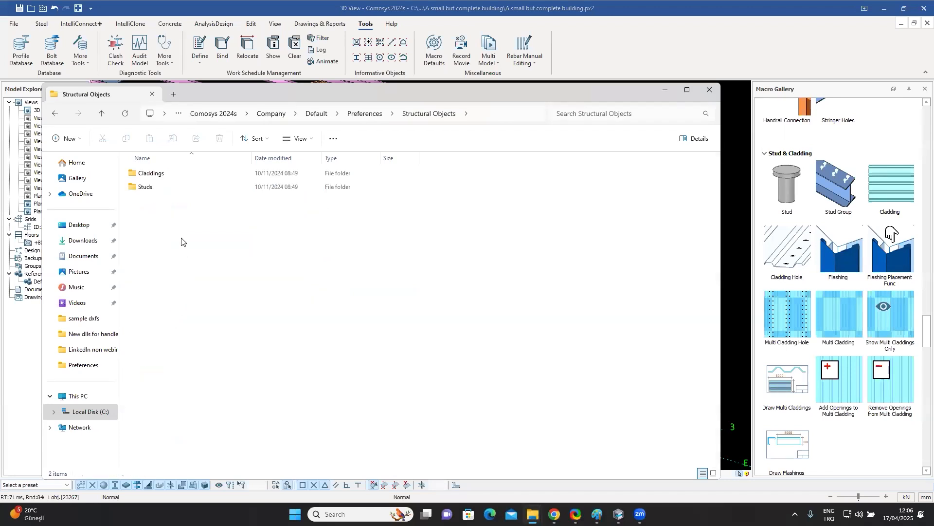
double_click(165, 175)
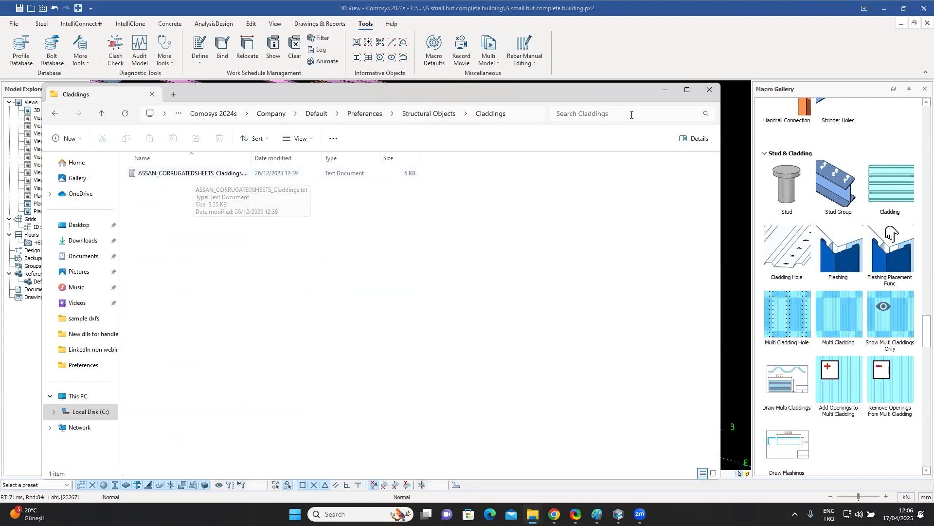
left_click(708, 91)
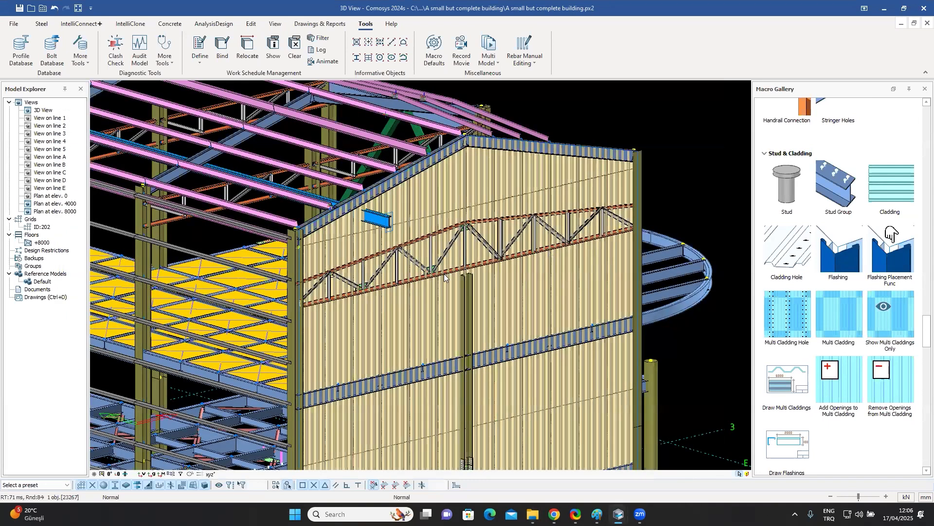
left_click(611, 120)
scroll(407, 207, "up", 1)
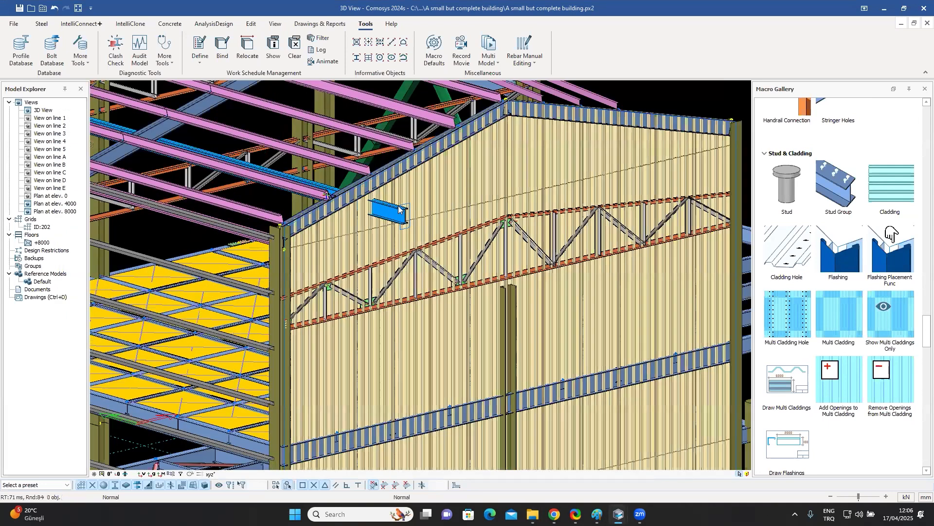
scroll(423, 214, "up", 1)
scroll(426, 216, "up", 2)
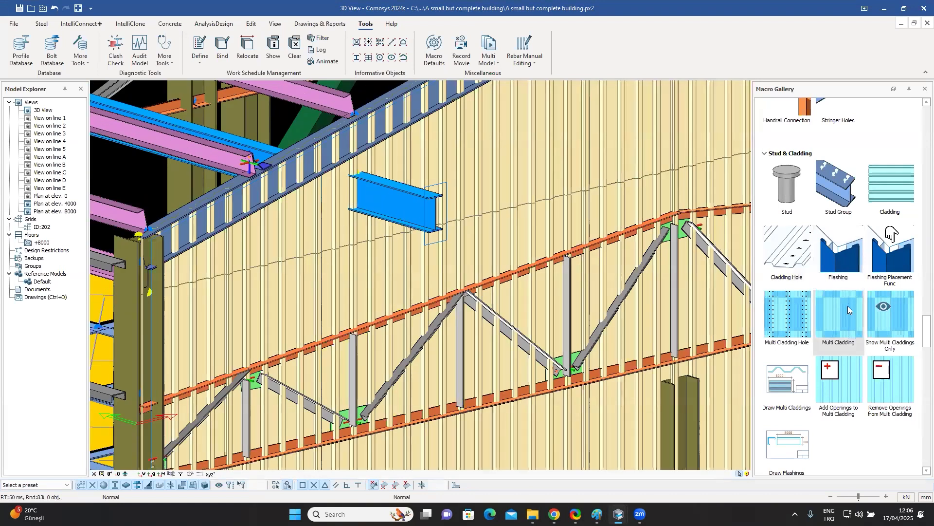
left_click(790, 316)
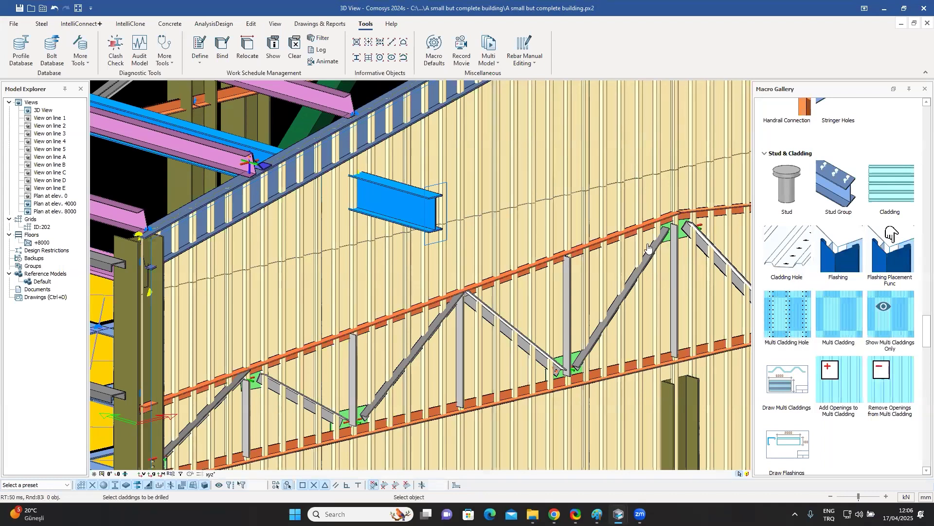
left_click(526, 180)
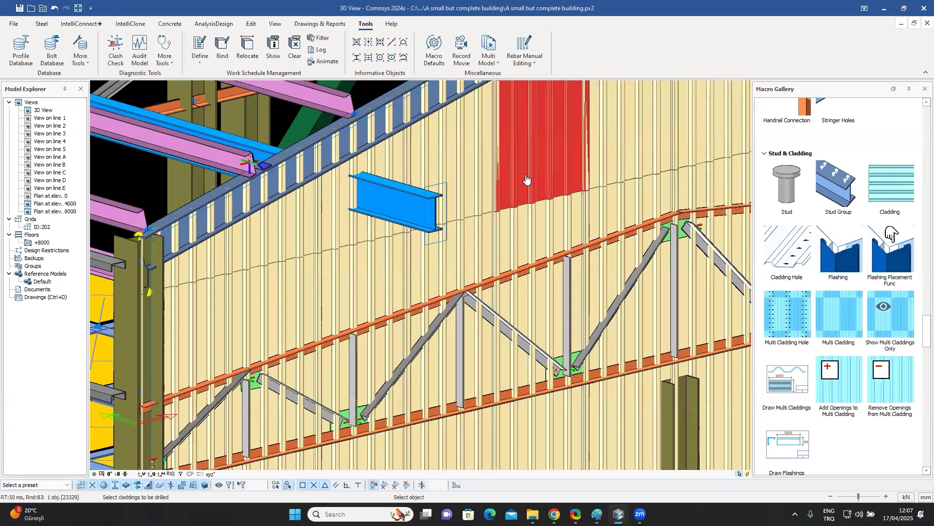
key("Escape")
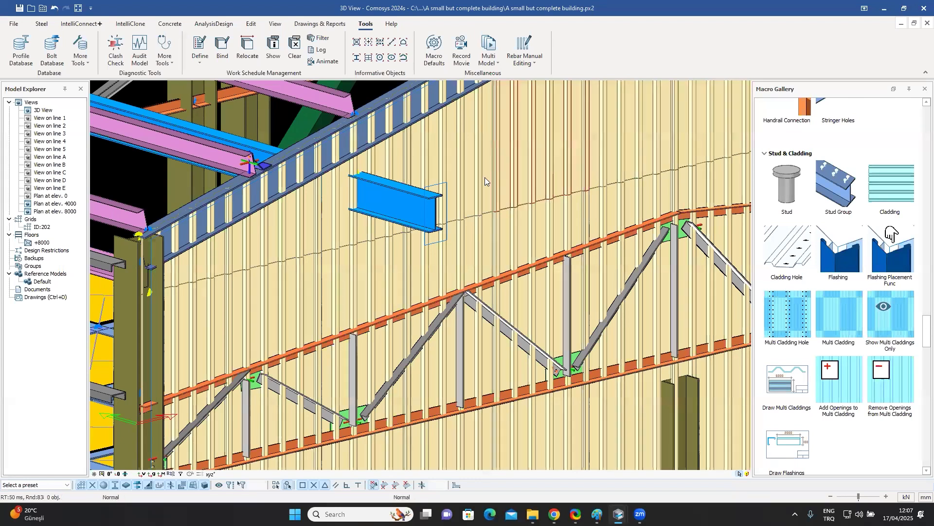
Step: Try the Multi Cladding Hole macro on an upper gable cladding sheet, adding the informative rectangle around the blue beam's end to the selection
scroll(501, 183, "up", 3)
scroll(500, 184, "down", 2)
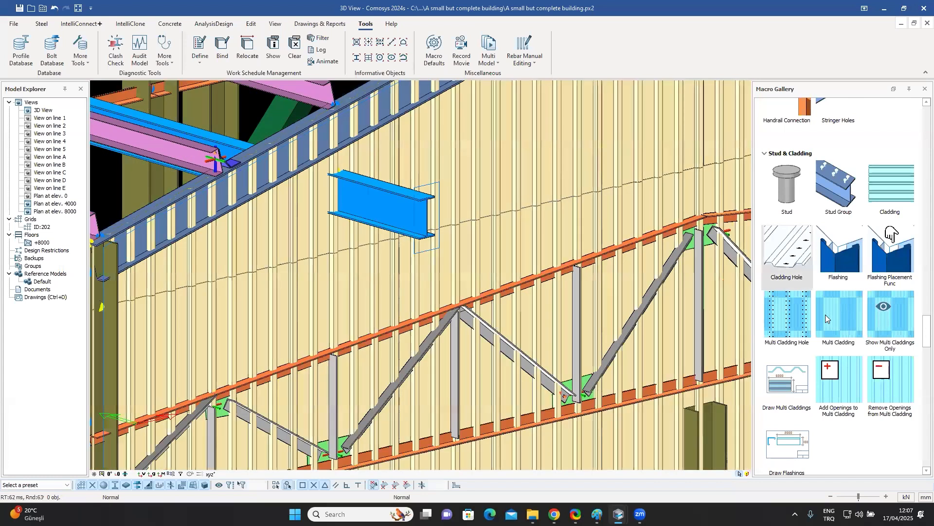
left_click(765, 310)
left_click(523, 149)
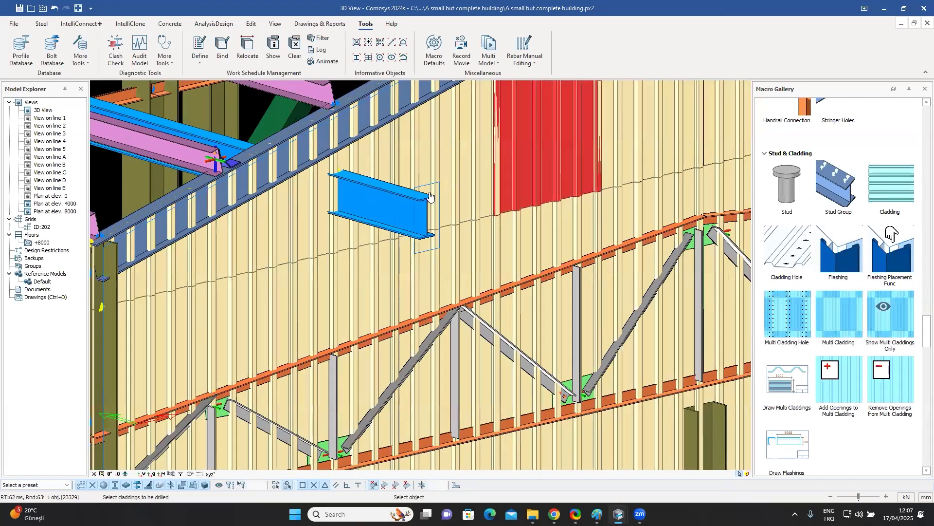
scroll(437, 181, "up", 1)
scroll(436, 181, "up", 3)
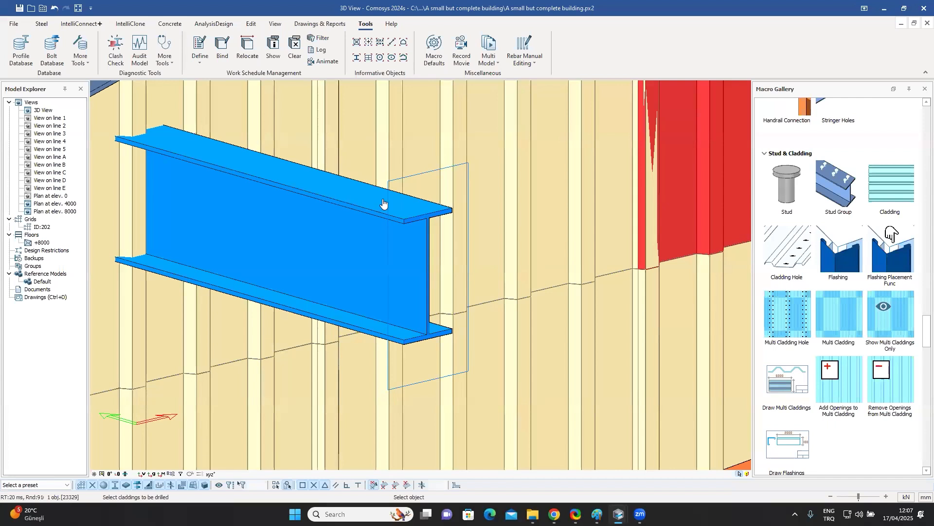
left_click(433, 175)
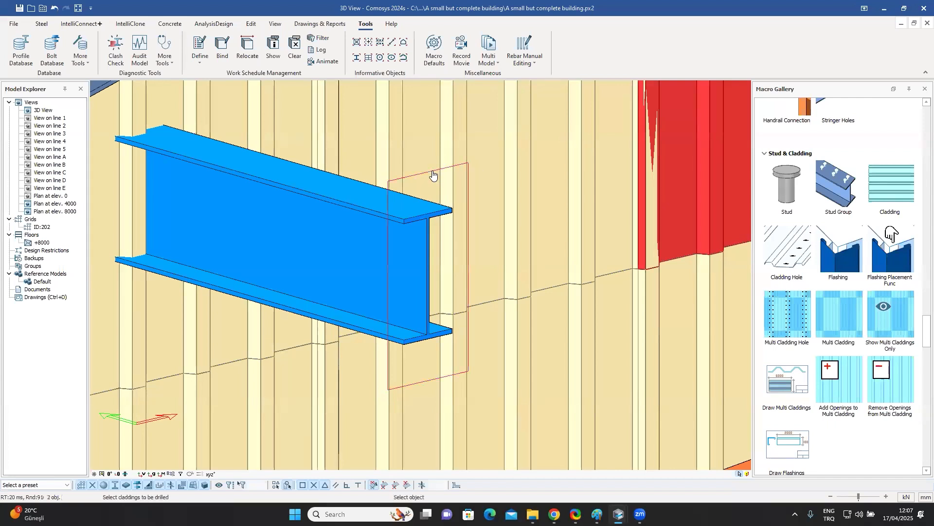
key("Escape")
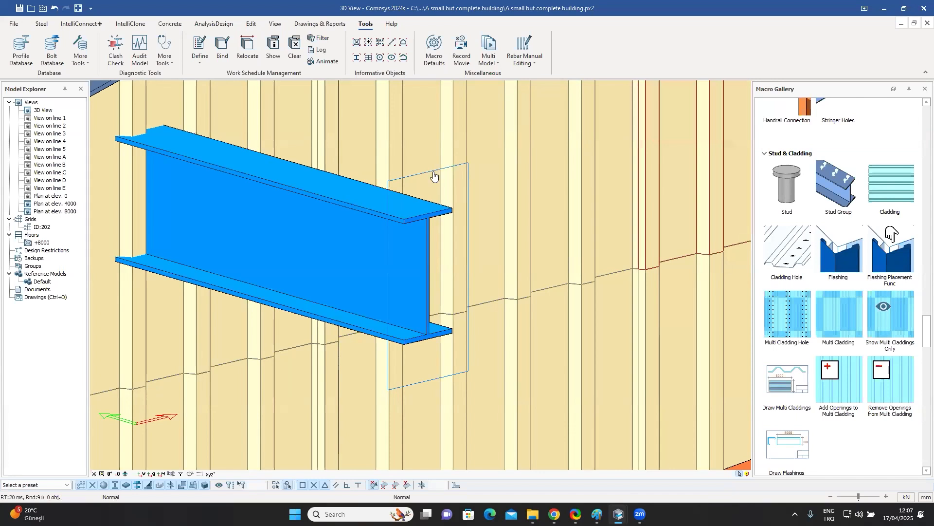
Step: Try to drill the lower gable cladding sheet under the blue beam's end with the Multi Cladding Hole macro
scroll(433, 176, "down", 4)
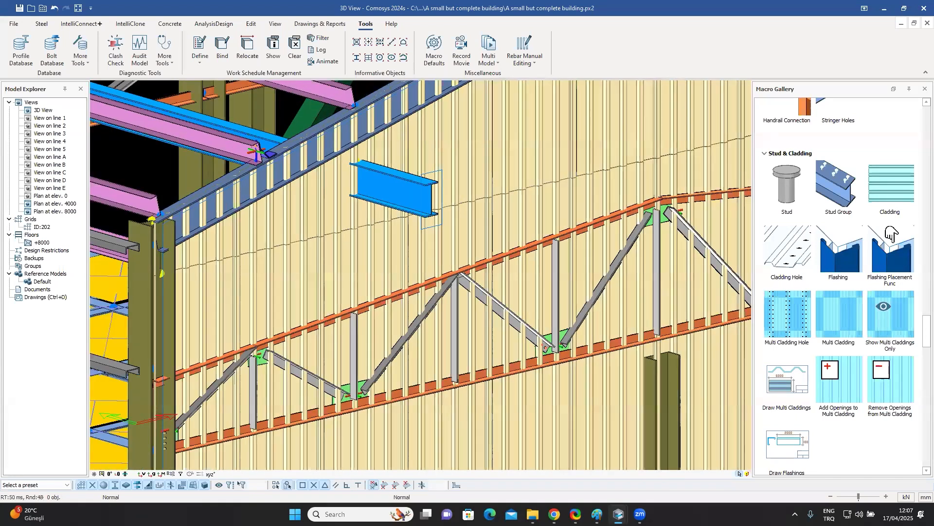
scroll(429, 179, "down", 2)
middle_click_drag(365, 205, 361, 239)
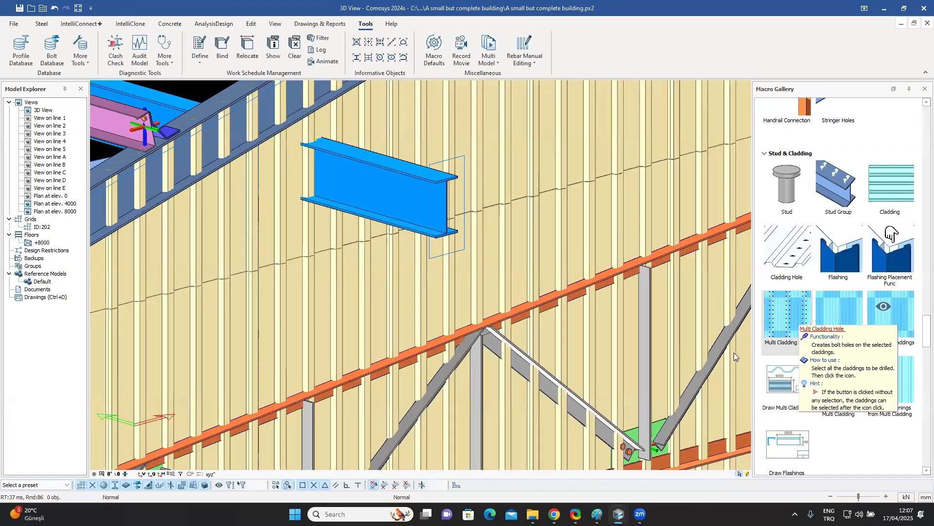
left_click(781, 319)
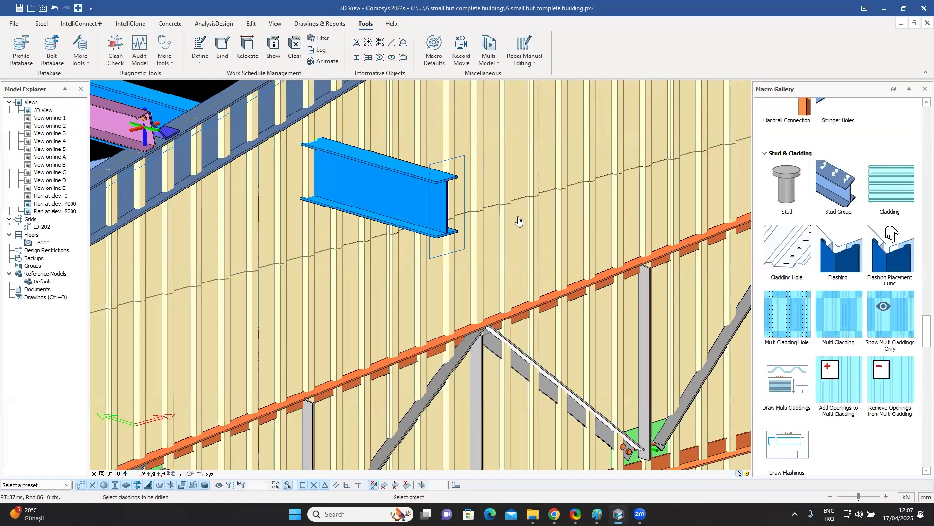
left_click(472, 239)
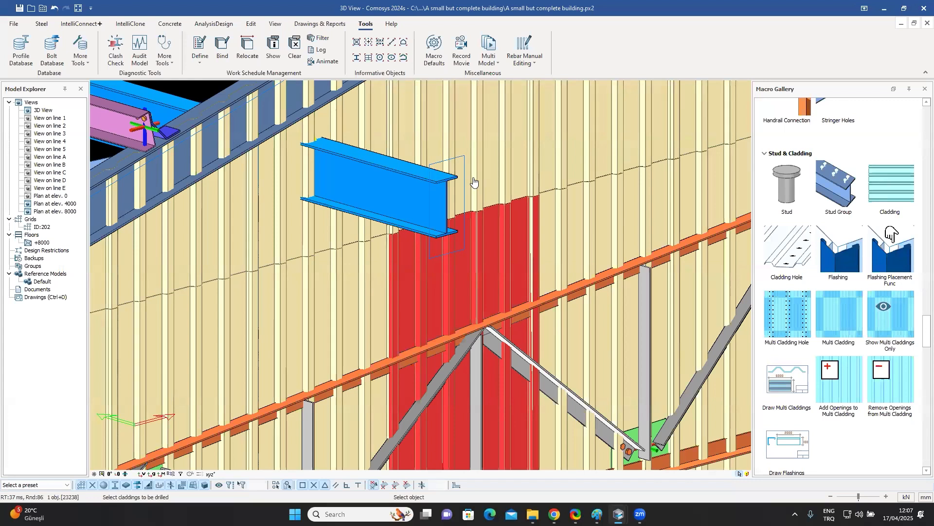
left_click(474, 181)
left_click(460, 159)
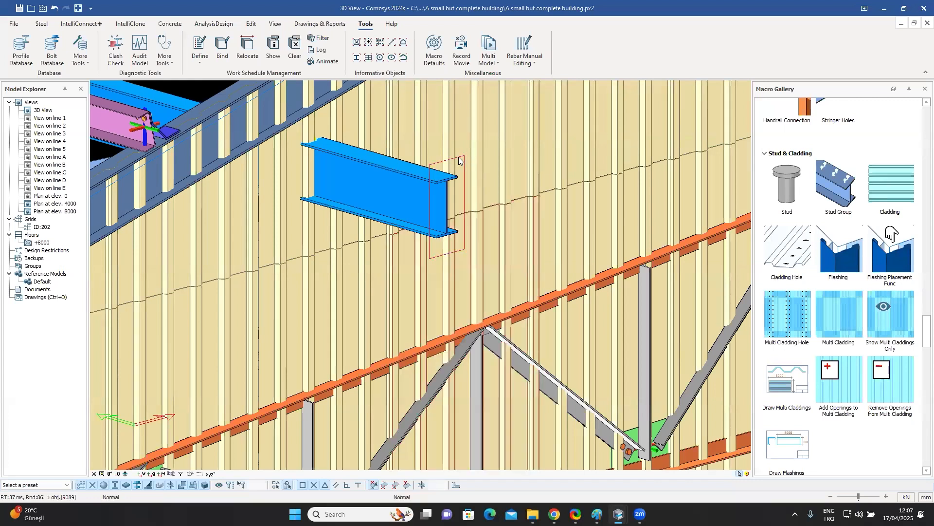
left_click(470, 291)
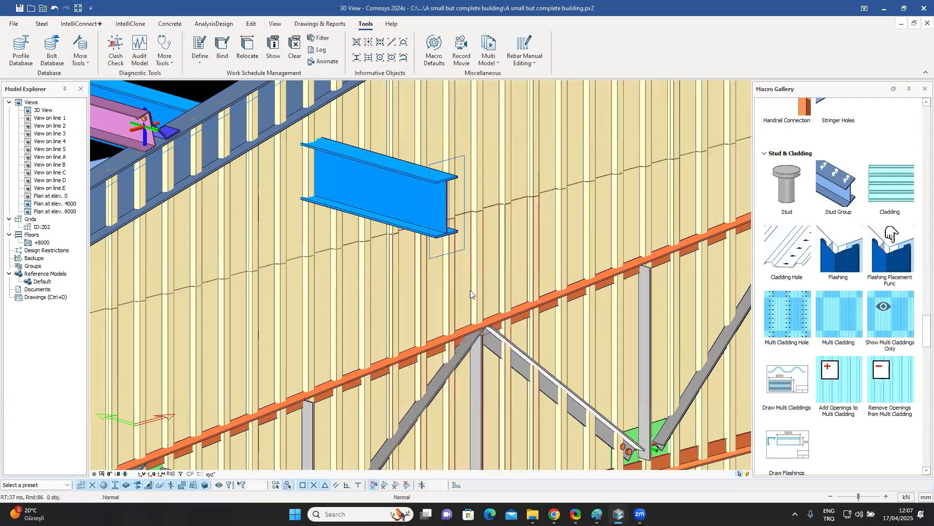
left_click(438, 292)
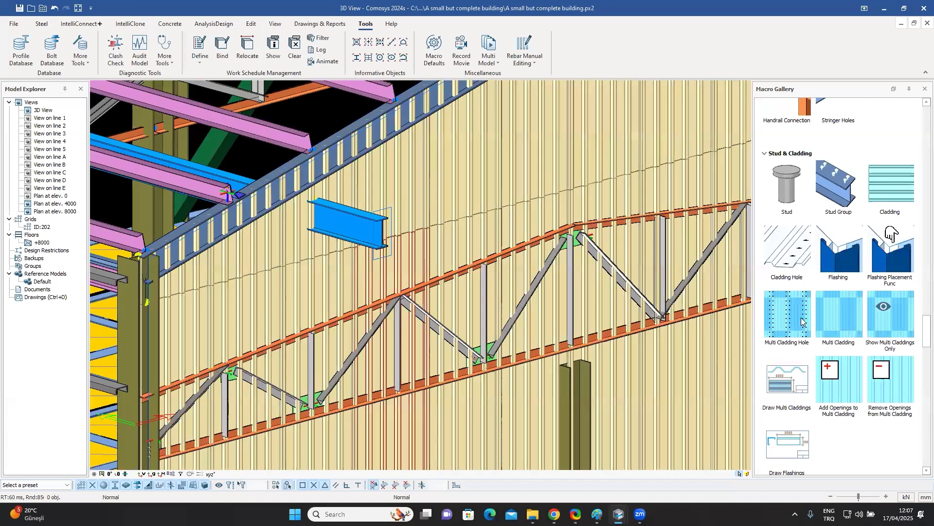
Step: Retry Multi Cladding Hole with both the lower gable sheet and the informative rectangle at the blue beam's end selected
left_click(792, 317)
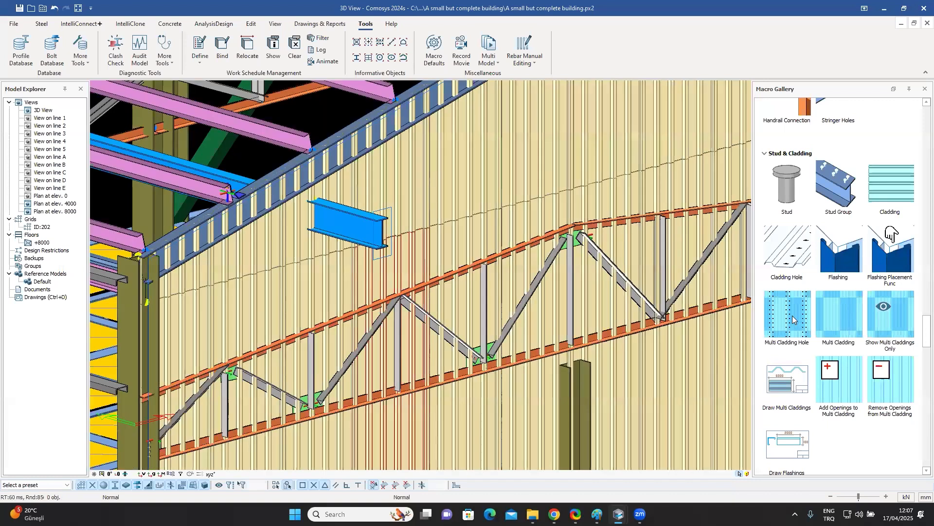
left_click(382, 275)
scroll(394, 202, "up", 4)
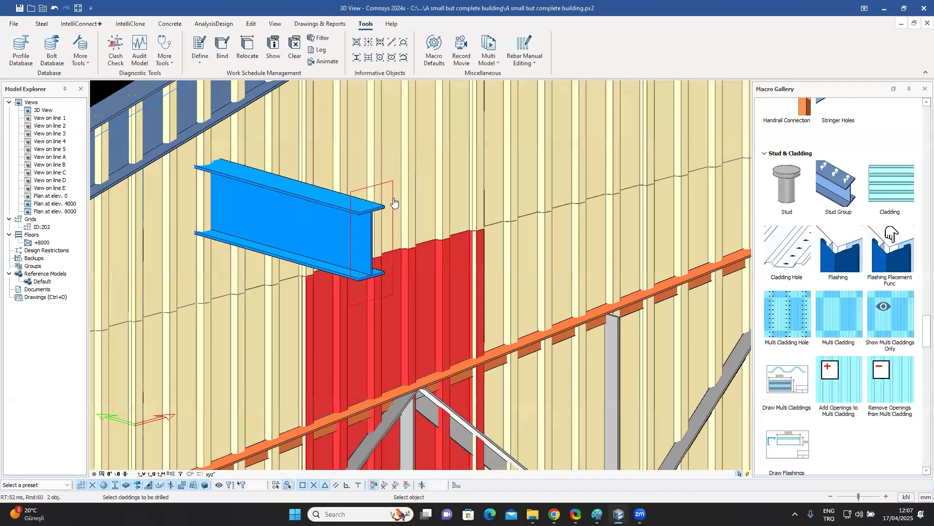
key("Escape")
scroll(393, 199, "up", 2)
scroll(390, 204, "down", 2)
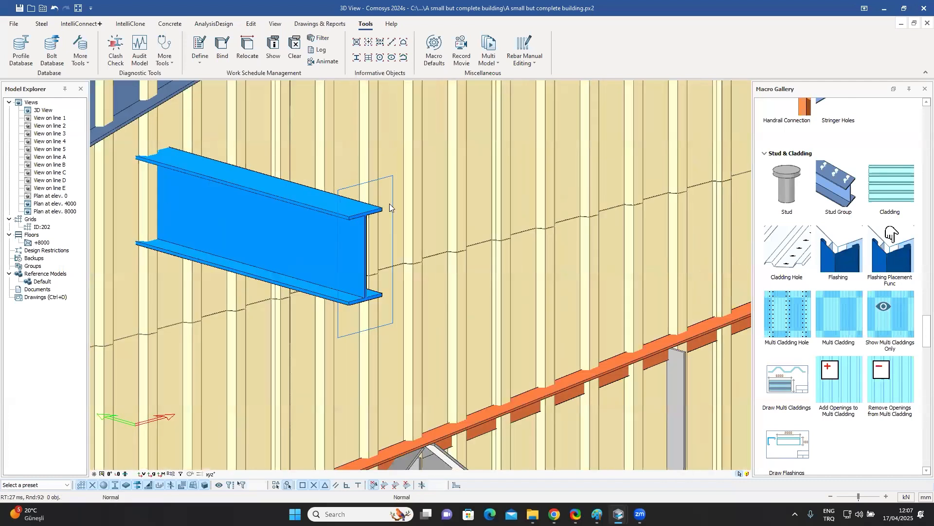
Step: Open the settings of the Flashing macro, and close them without placing a flashing
scroll(389, 192, "down", 2)
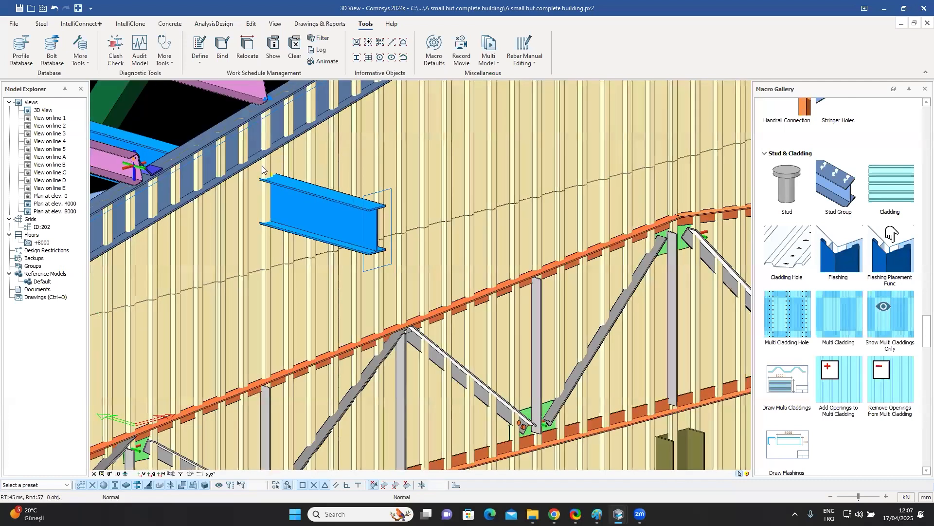
scroll(351, 239, "down", 1)
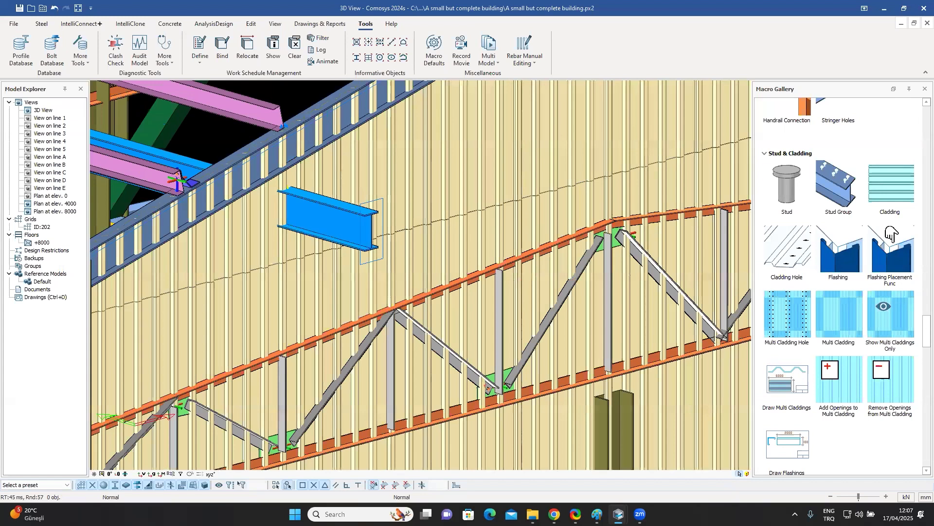
scroll(392, 207, "down", 1)
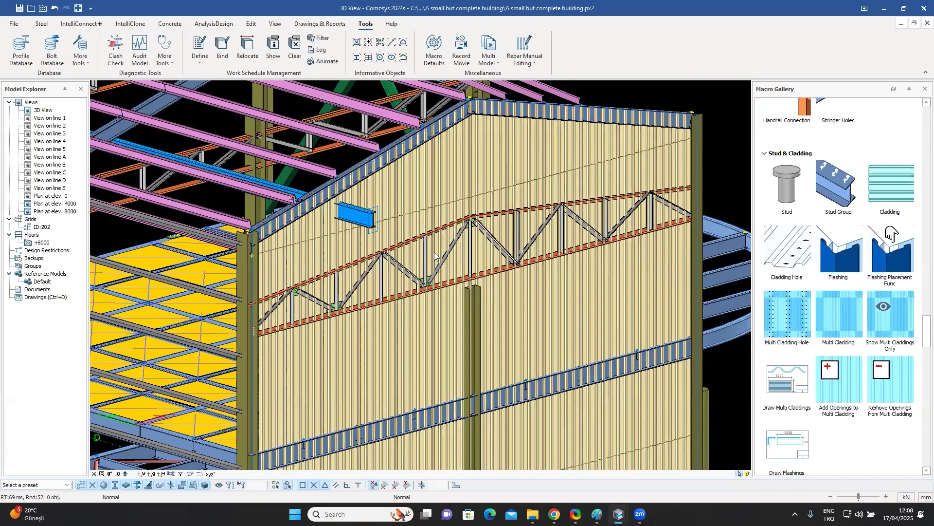
middle_click_drag(442, 236, 435, 252)
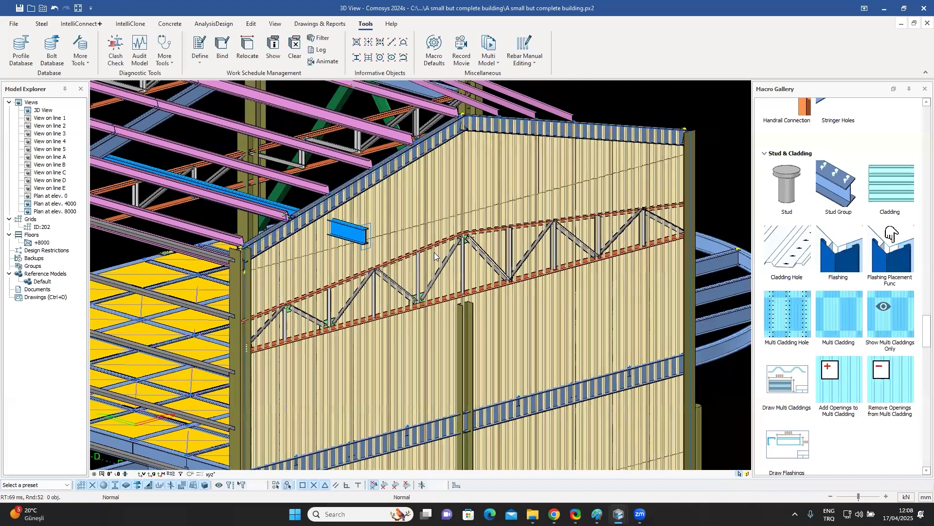
middle_click_drag(434, 252, 433, 255)
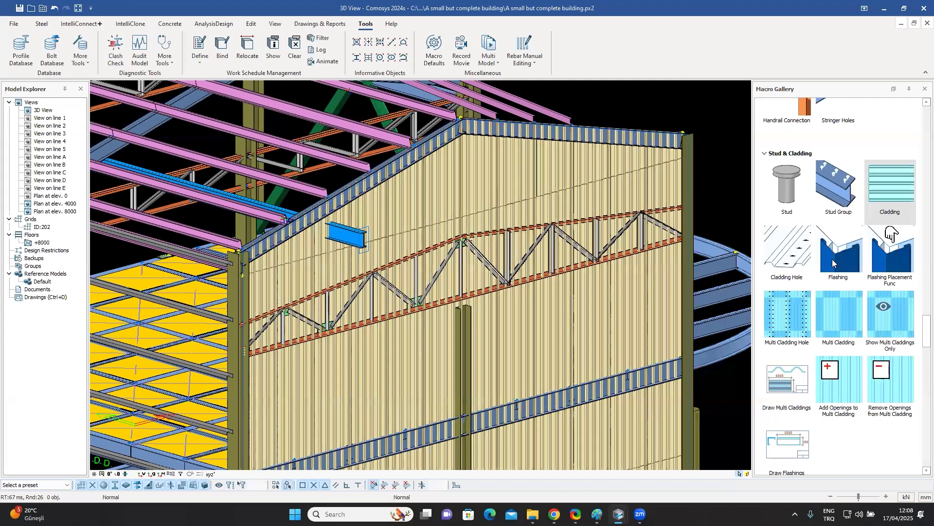
double_click(833, 263)
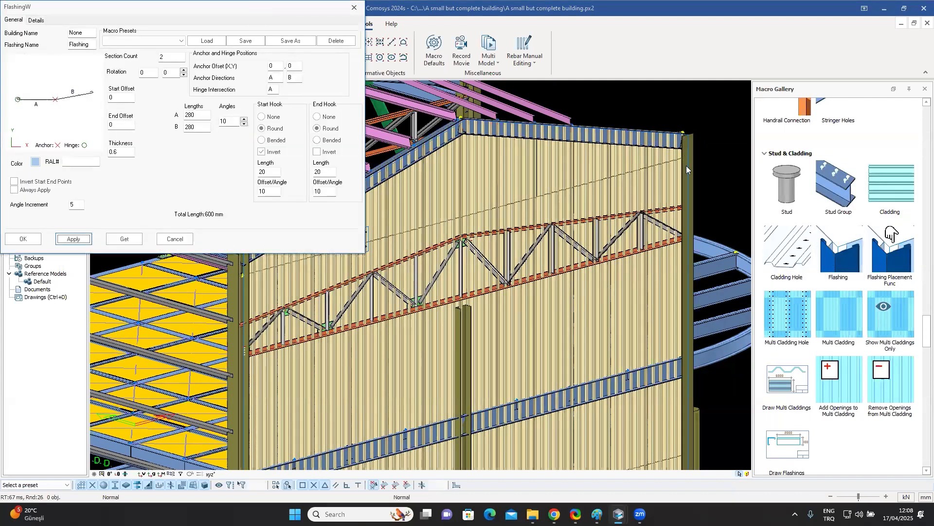
left_click_drag(243, 7, 337, 30)
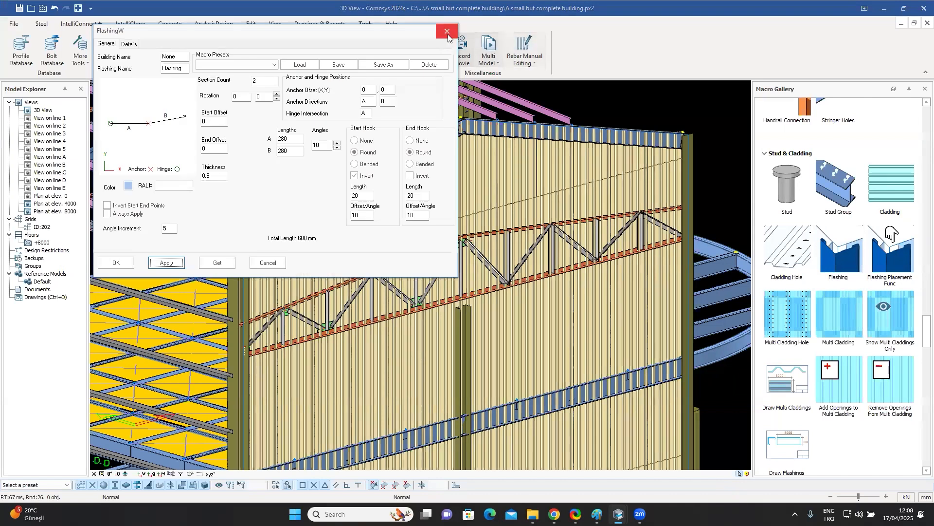
left_click(447, 33)
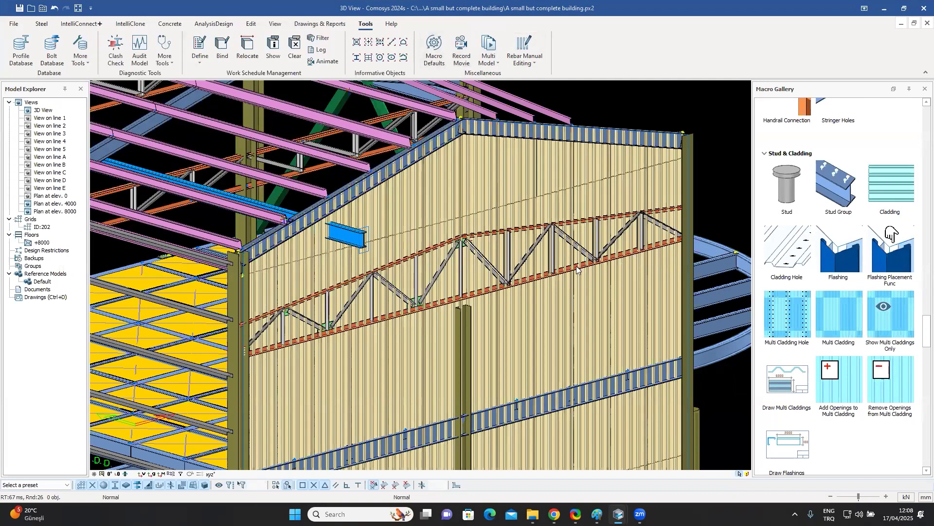
Step: Start the Fitting Connection macro for the bent stair stringers near grid lines 4 and A, and cancel it
scroll(577, 269, "down", 2)
scroll(605, 279, "down", 5)
middle_click_drag(605, 279, 549, 198, "shift")
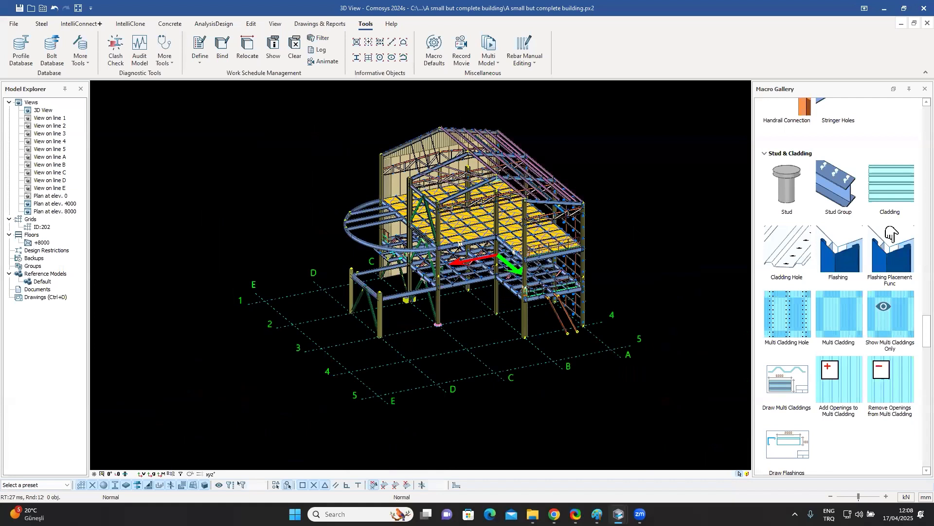
scroll(618, 309, "up", 4)
middle_click_drag(519, 265, 860, 258, "shift")
scroll(691, 236, "up", 4)
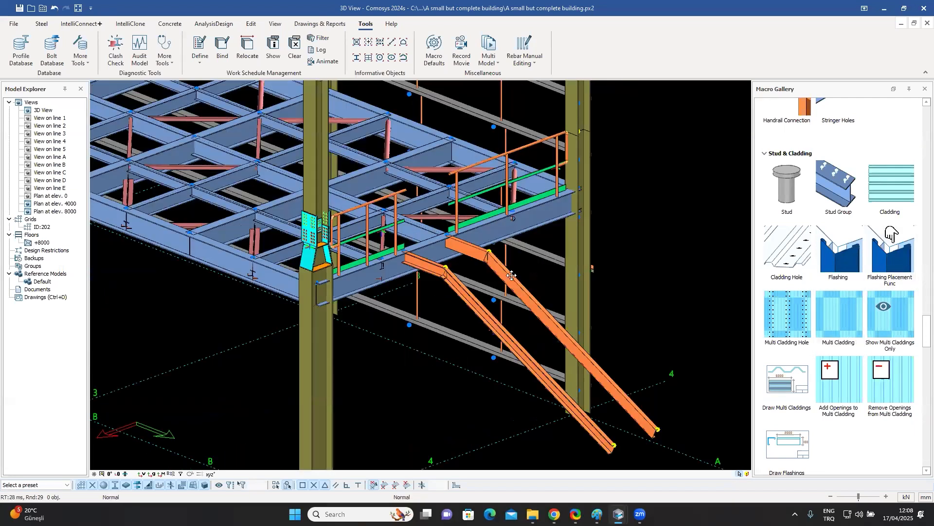
scroll(512, 275, "up", 2)
scroll(826, 210, "up", 5)
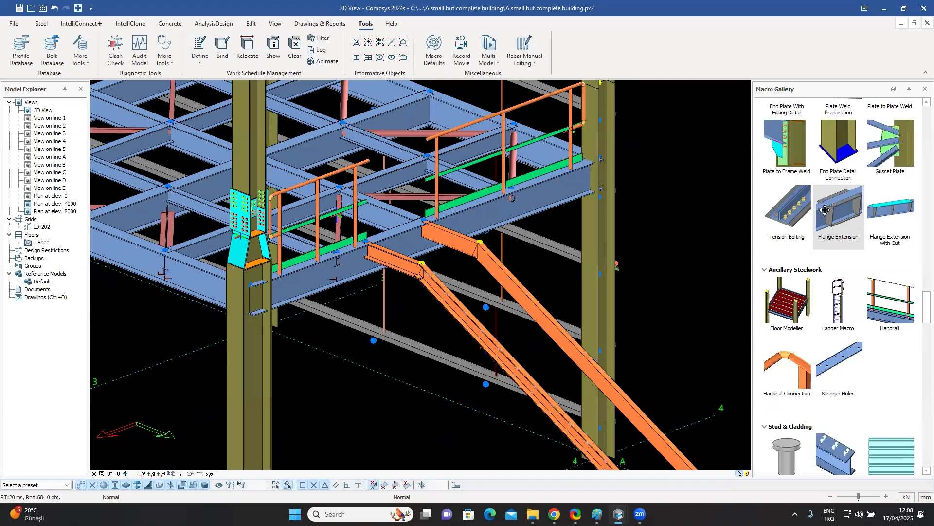
scroll(825, 210, "up", 3)
scroll(832, 185, "up", 3)
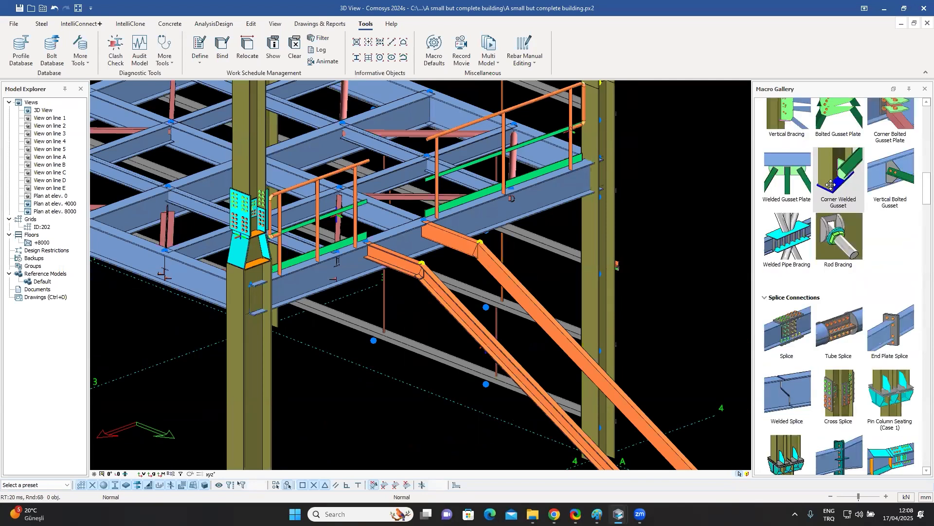
scroll(831, 185, "up", 3)
scroll(888, 227, "up", 2)
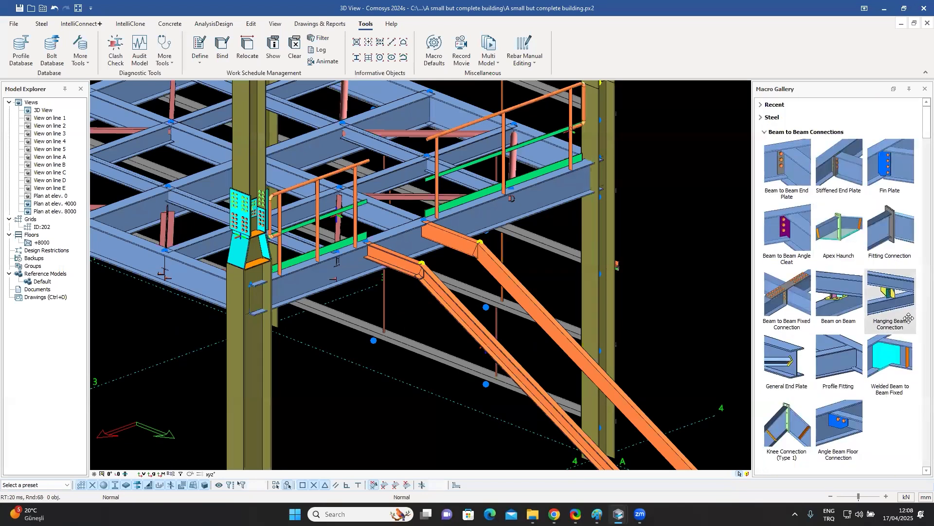
left_click(889, 227)
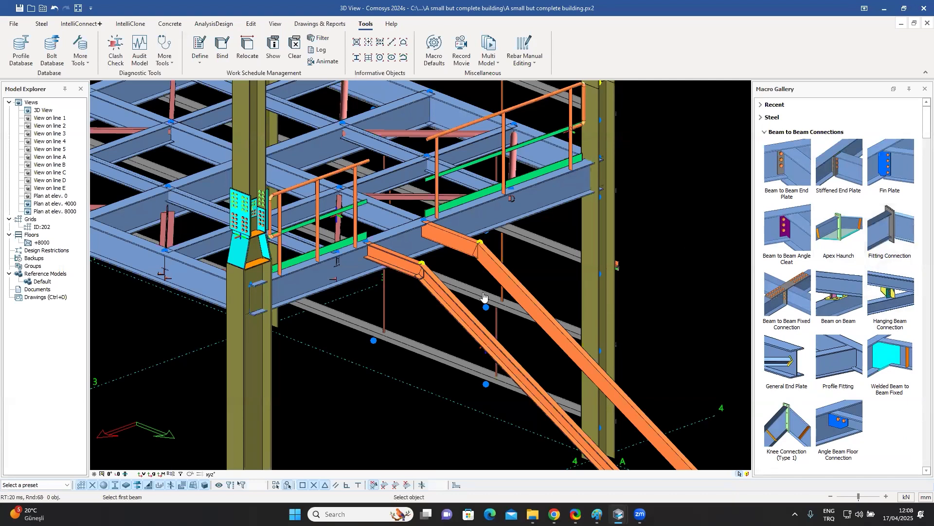
scroll(325, 233, "up", 3)
scroll(372, 267, "up", 2)
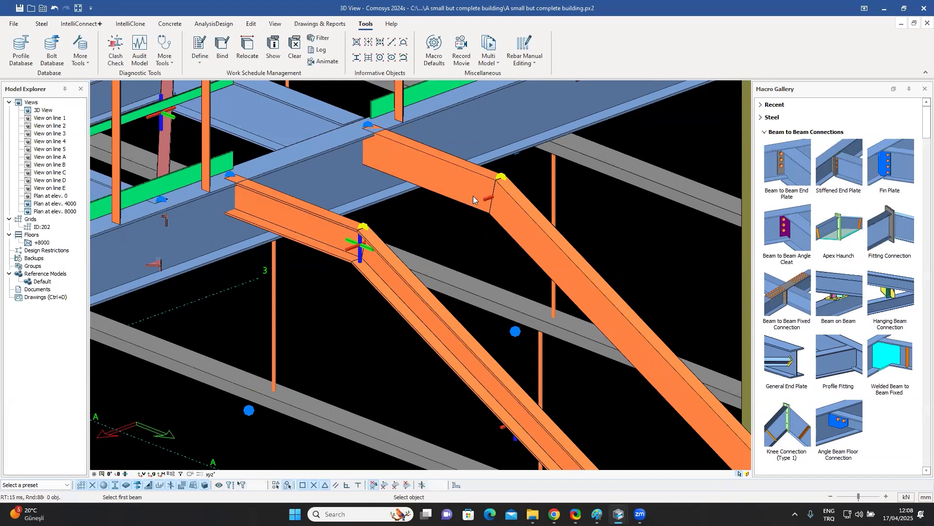
key("Escape")
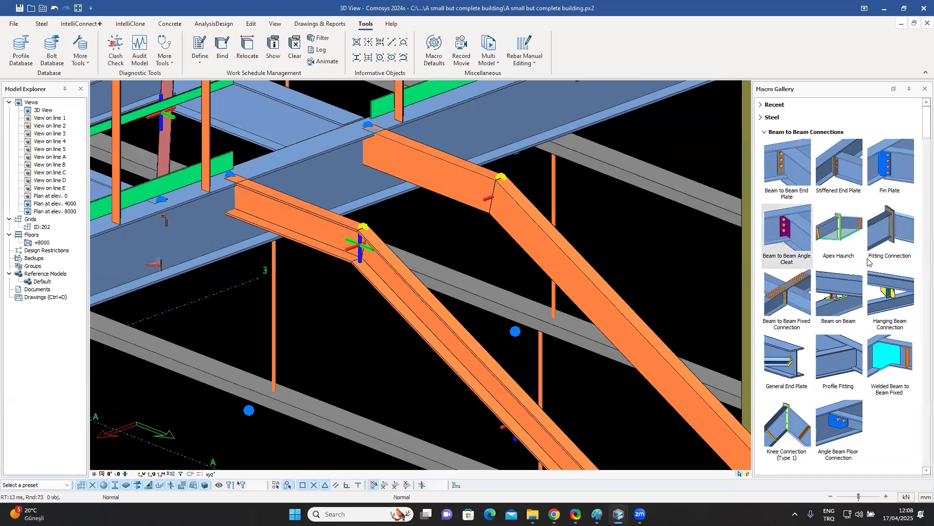
Step: Apply the Stringer Holes macro from Ancillary Steelwork to the stair, fitting treads between its two orange stringers
scroll(868, 261, "down", 5)
scroll(864, 262, "down", 15)
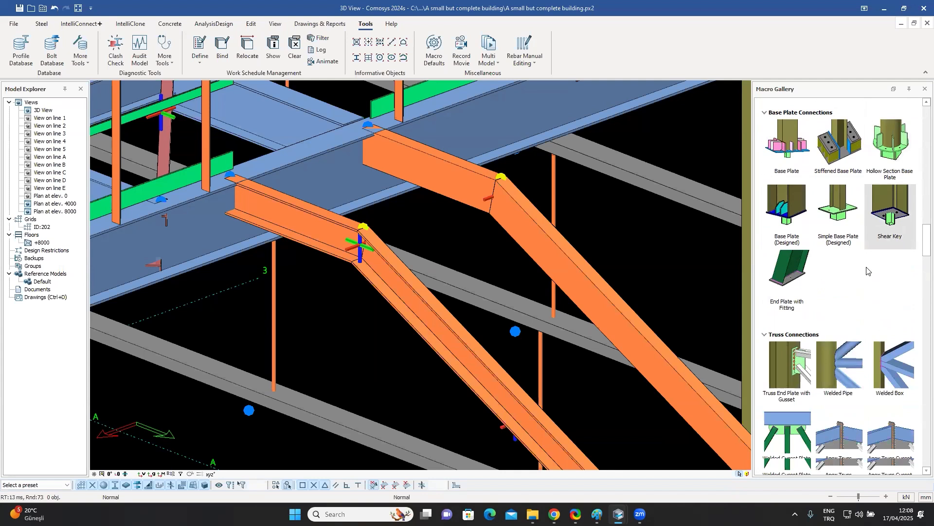
scroll(867, 271, "down", 3)
scroll(867, 270, "down", 9)
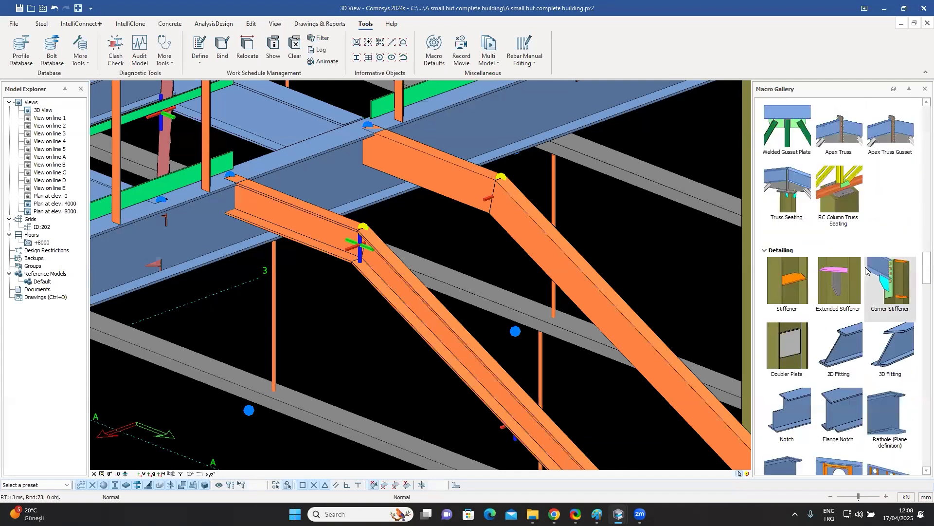
scroll(866, 268, "down", 1)
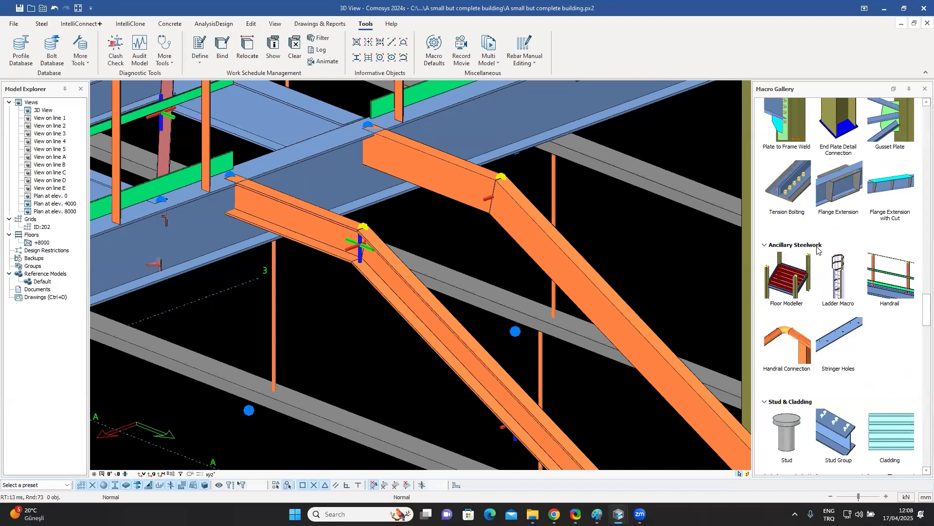
left_click(846, 336)
scroll(560, 292, "down", 1)
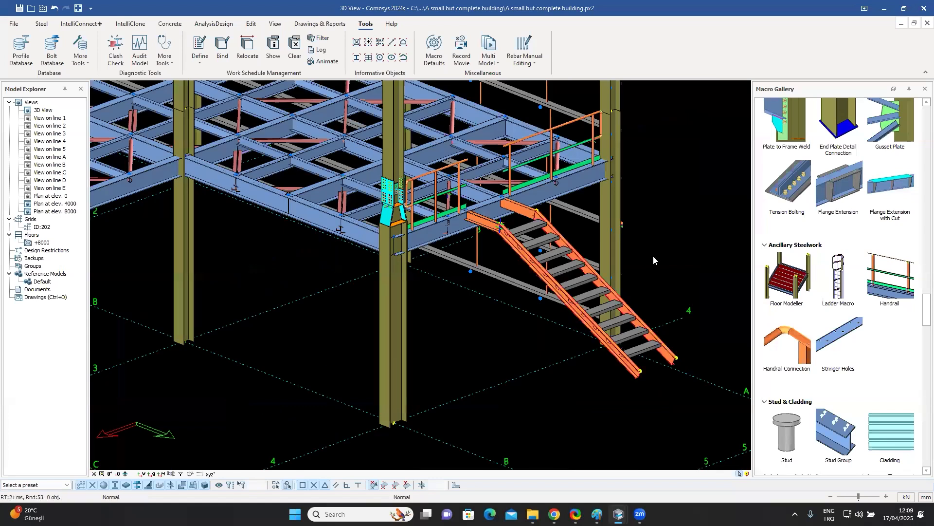
Step: Inspect the stair's stringer holes, the treads and the upper stringer bends where they meet the floor beam
scroll(648, 343, "up", 4)
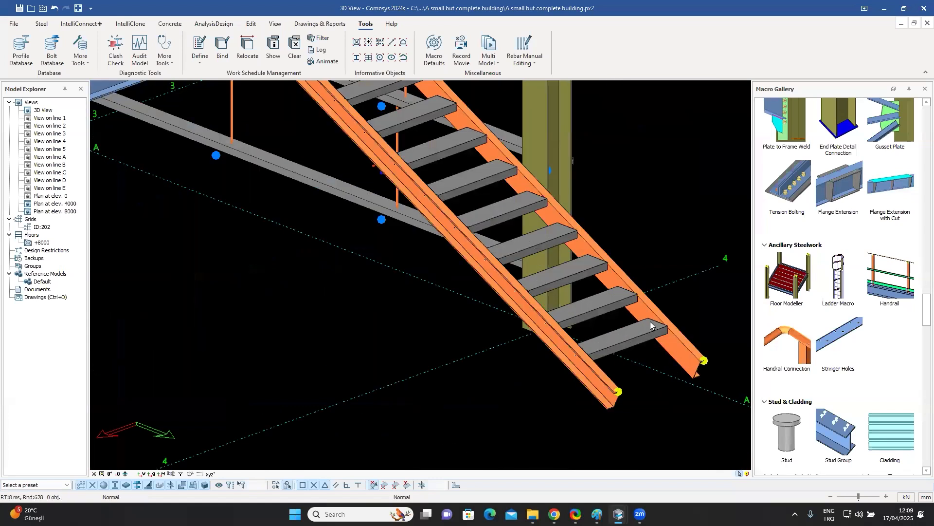
scroll(587, 357, "up", 5)
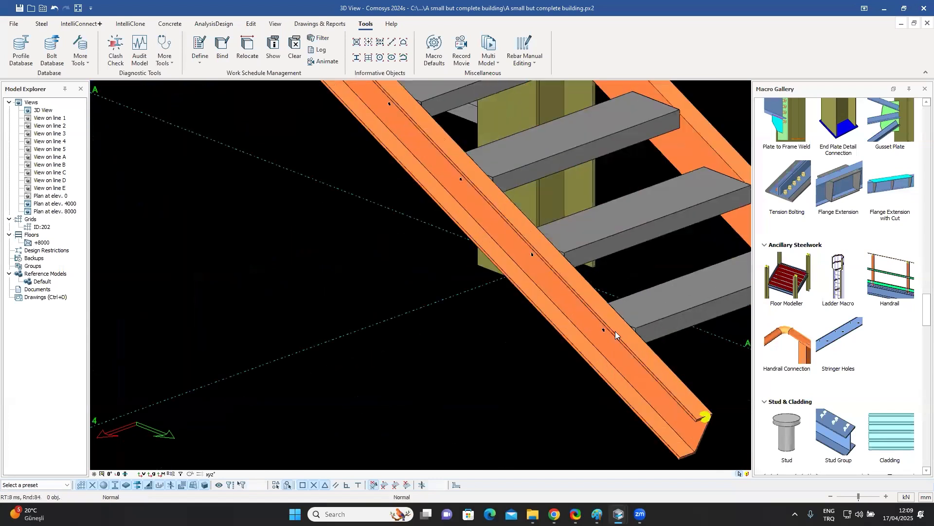
scroll(574, 296, "down", 8)
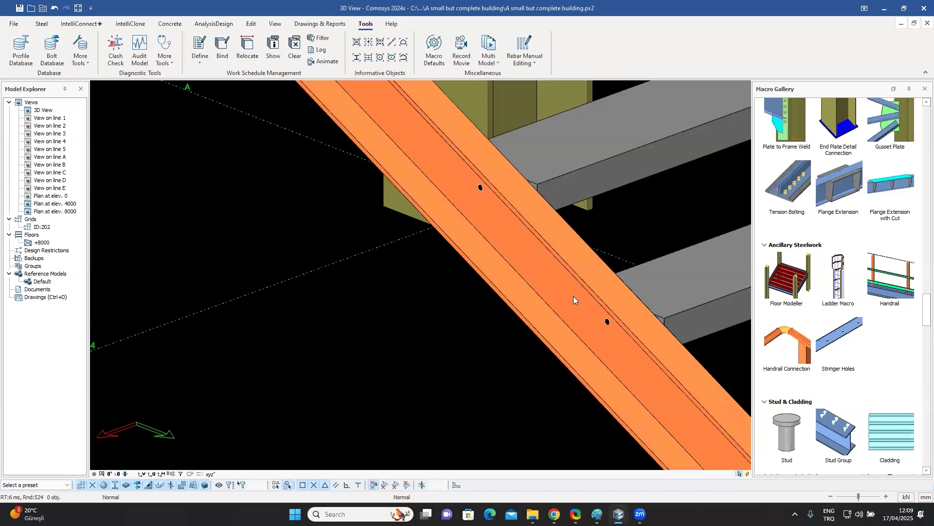
middle_click_drag(576, 297, 563, 279)
middle_click_drag(711, 268, 586, 217)
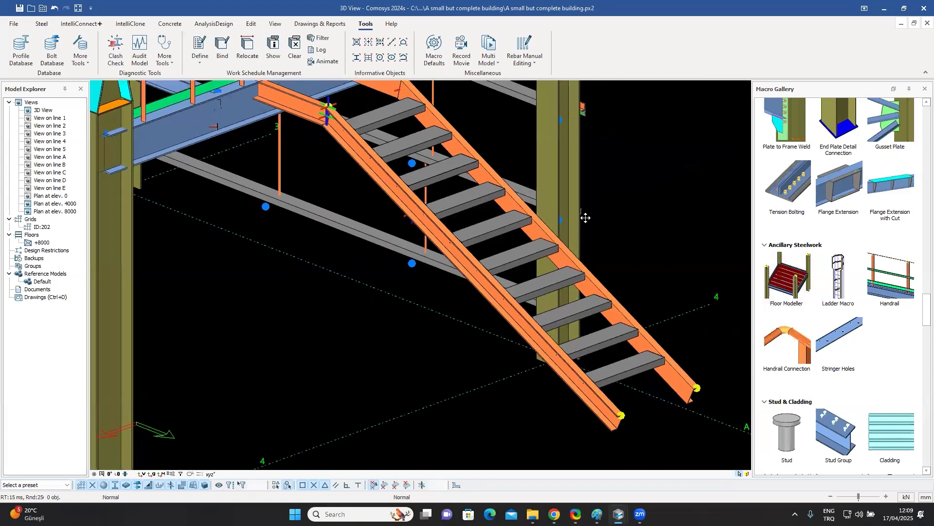
scroll(270, 203, "up", 5)
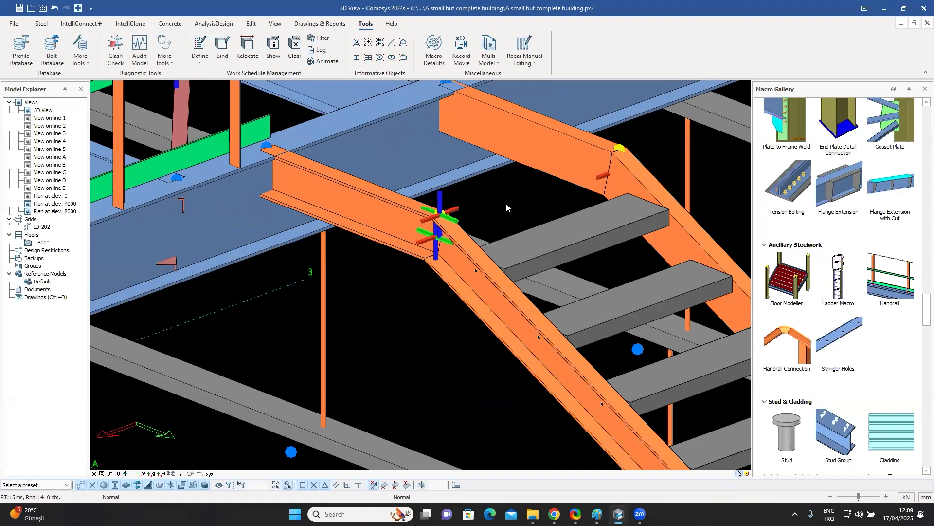
scroll(507, 203, "down", 2)
scroll(506, 208, "down", 3)
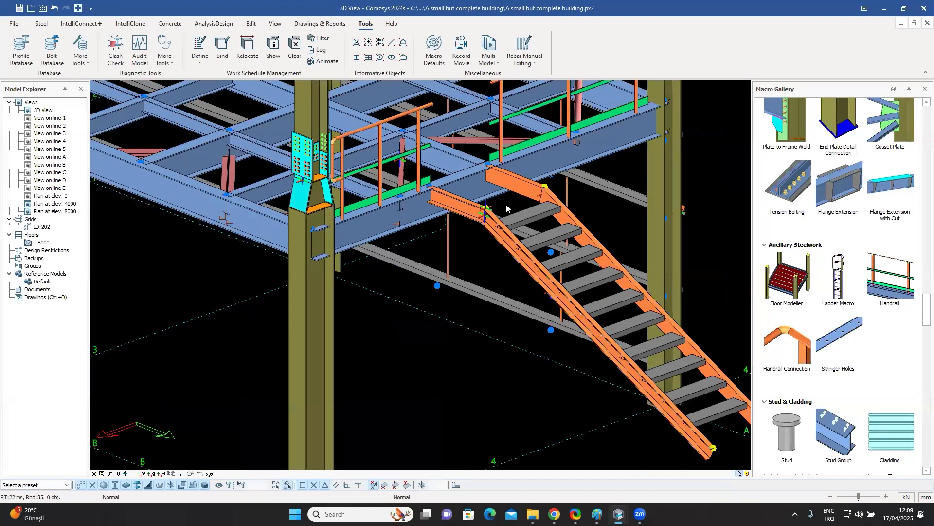
scroll(511, 211, "down", 2)
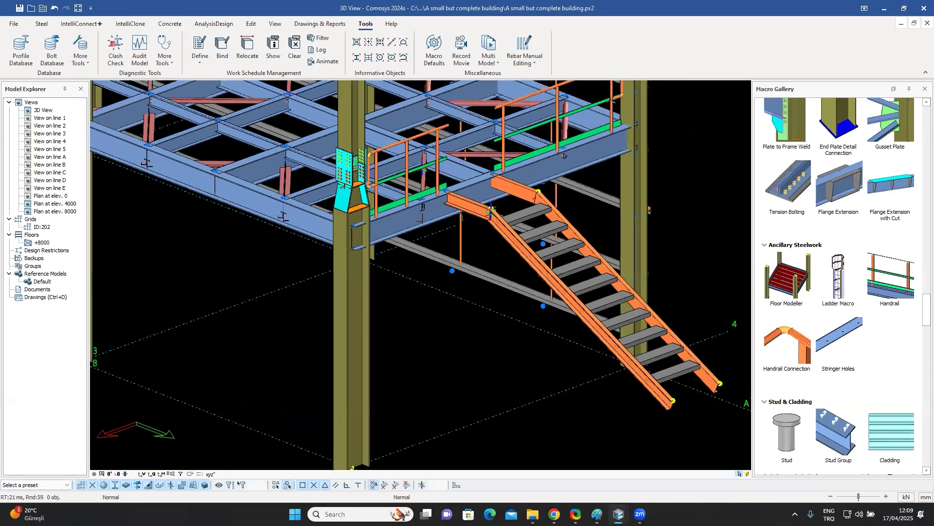
scroll(518, 196, "down", 1)
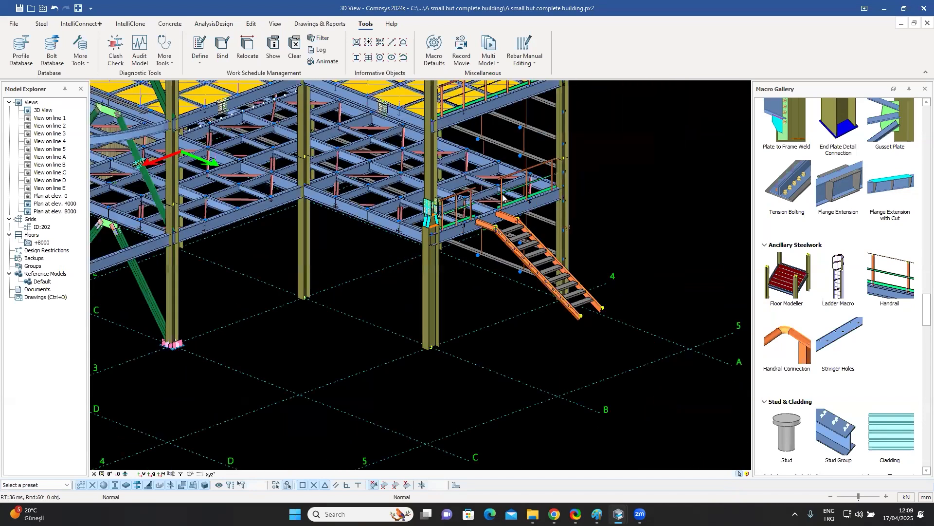
Step: Apply the Handrail macro to the blue floor edge beam running between two columns to the cyan-plated column near the stair
scroll(503, 197, "up", 1)
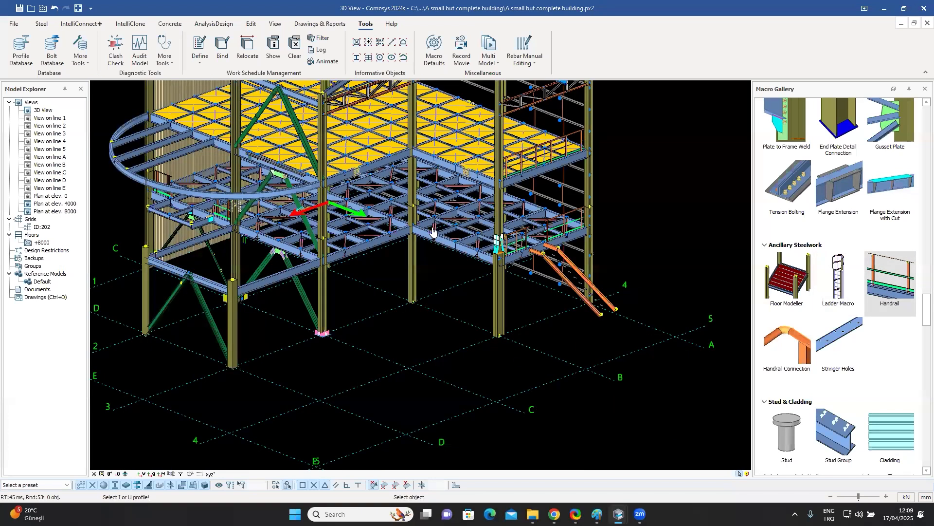
scroll(437, 240, "up", 5)
left_click(326, 153)
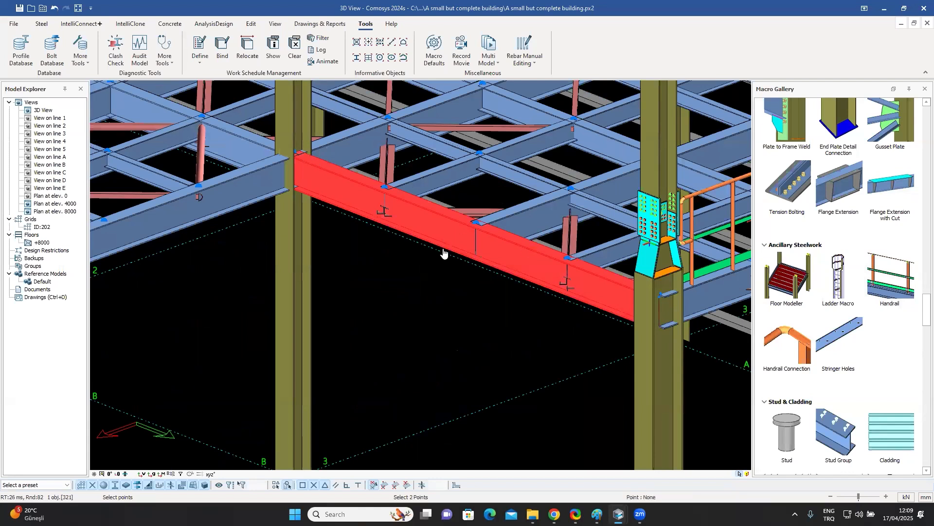
left_click(443, 252)
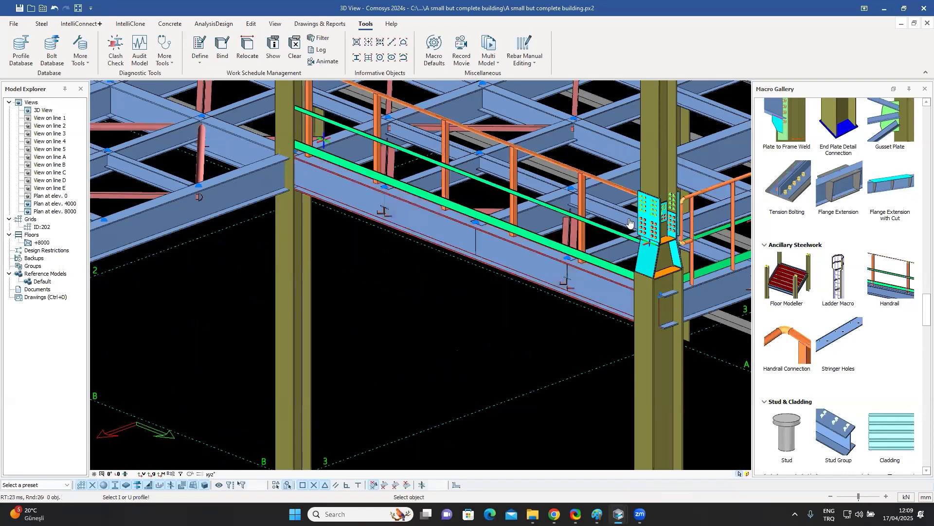
right_click(465, 169)
middle_click_drag(278, 162, 255, 178)
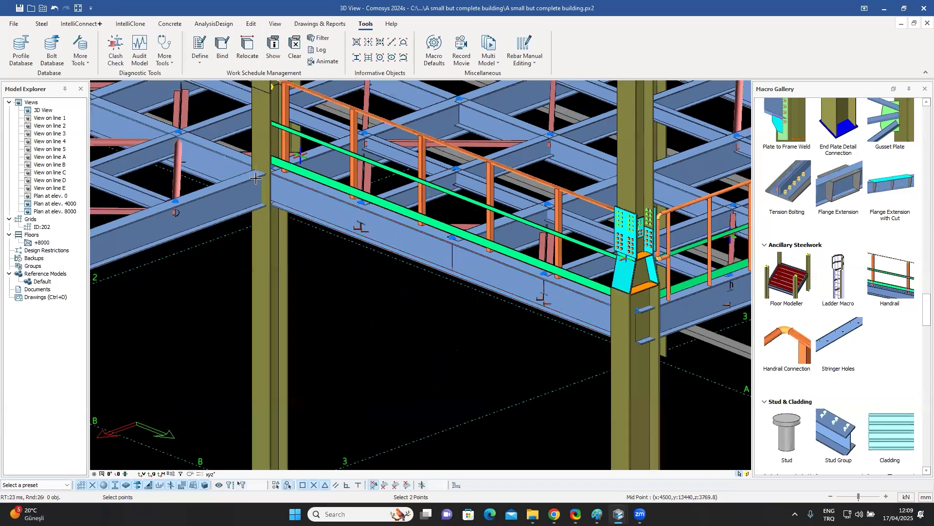
middle_click_drag(468, 226, 429, 243)
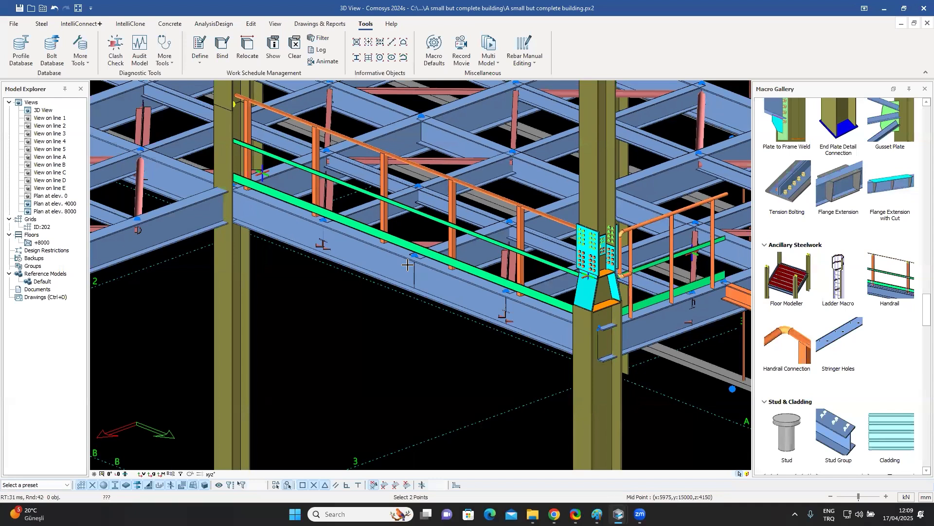
scroll(405, 268, "down", 1)
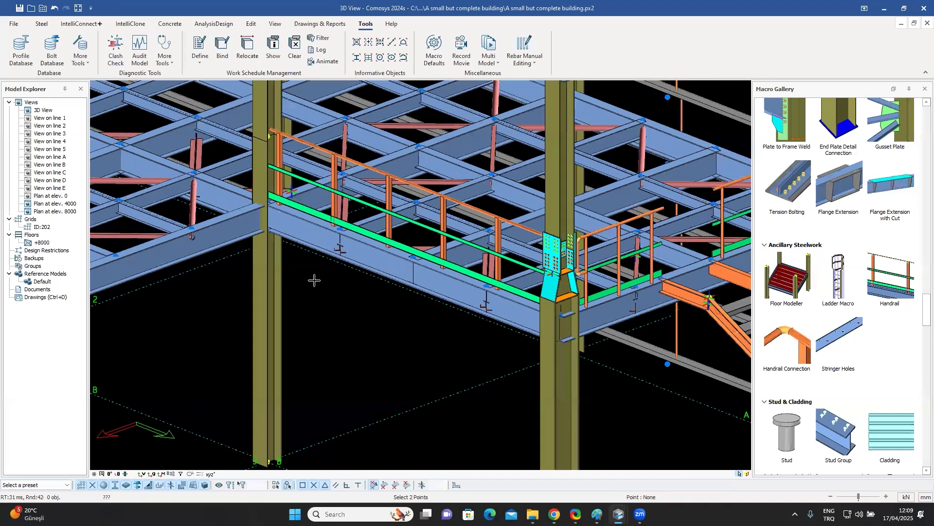
Step: Add handrails with the Handrail macro along the projecting platform's two short side beams and its long outer beam, above the green bracing
scroll(331, 280, "down", 3)
scroll(343, 289, "down", 2)
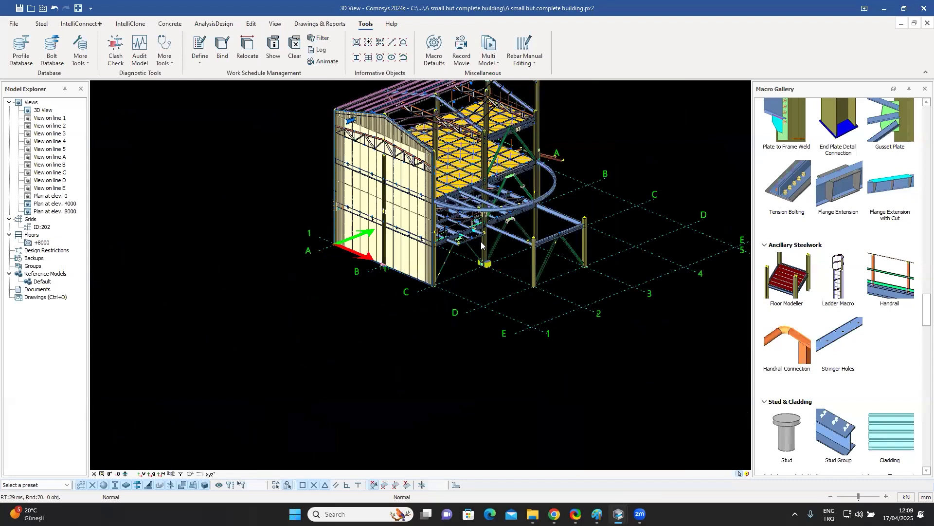
scroll(482, 244, "up", 3)
scroll(457, 245, "up", 2)
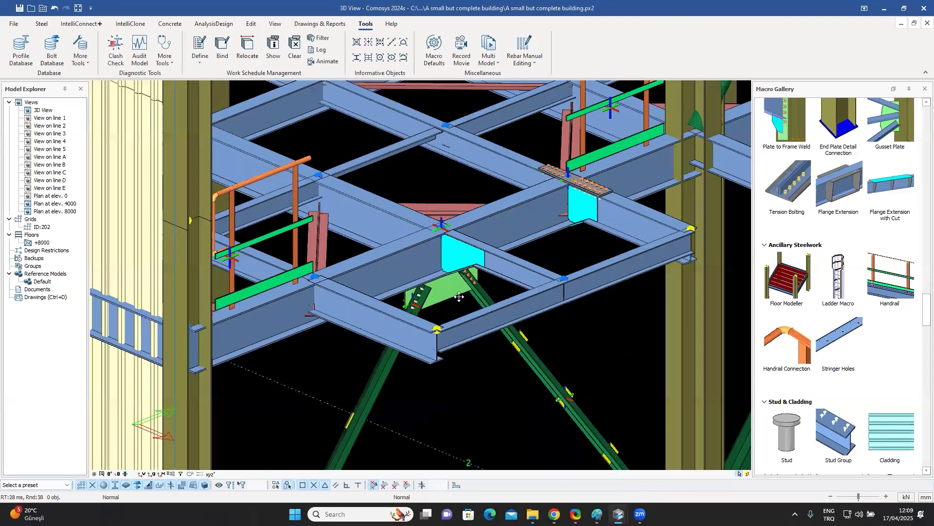
middle_click_drag(454, 309, 457, 317)
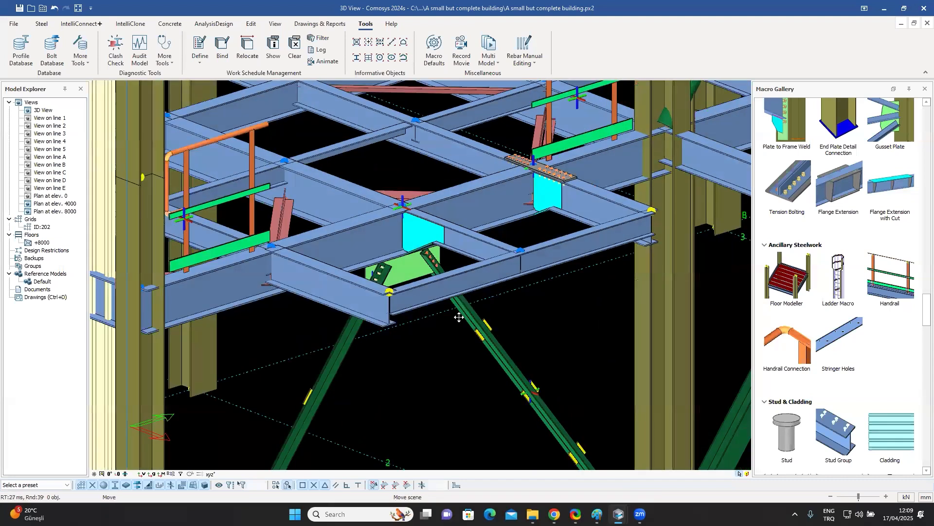
left_click(896, 286)
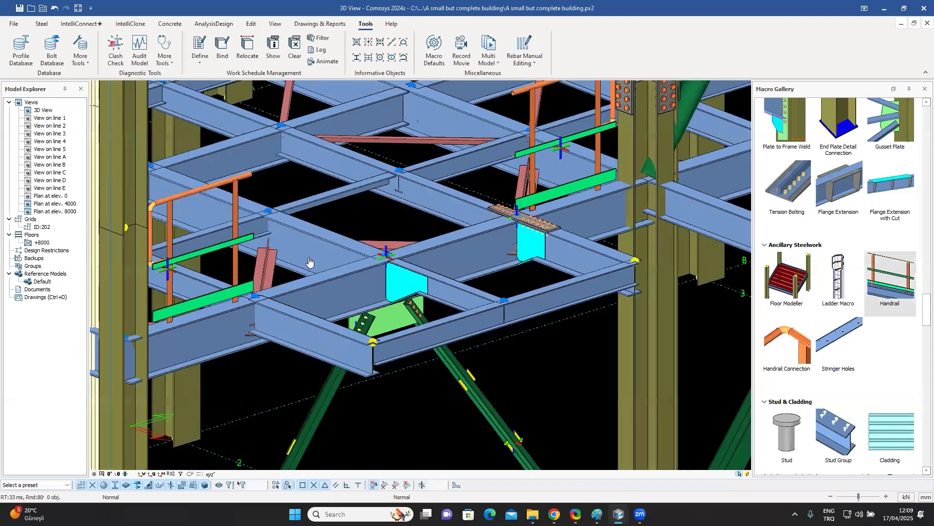
left_click(303, 334)
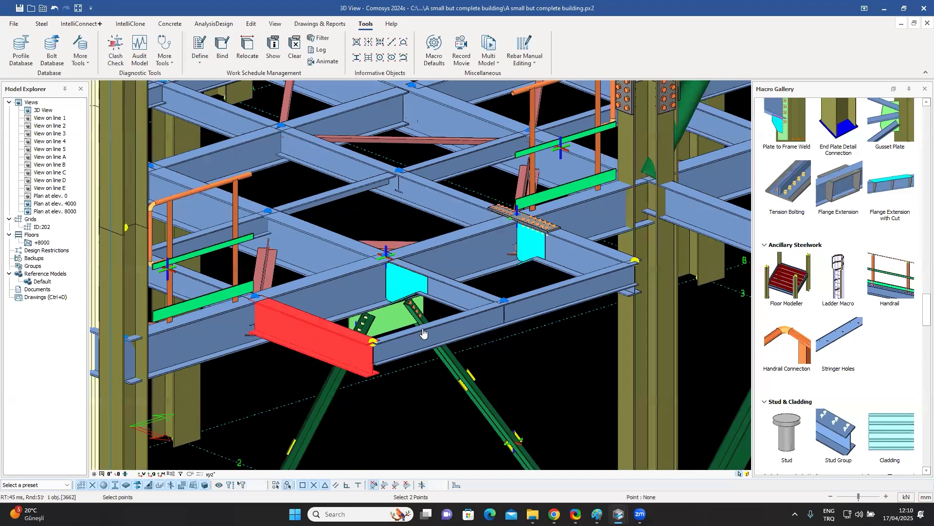
right_click(469, 334)
left_click(468, 327)
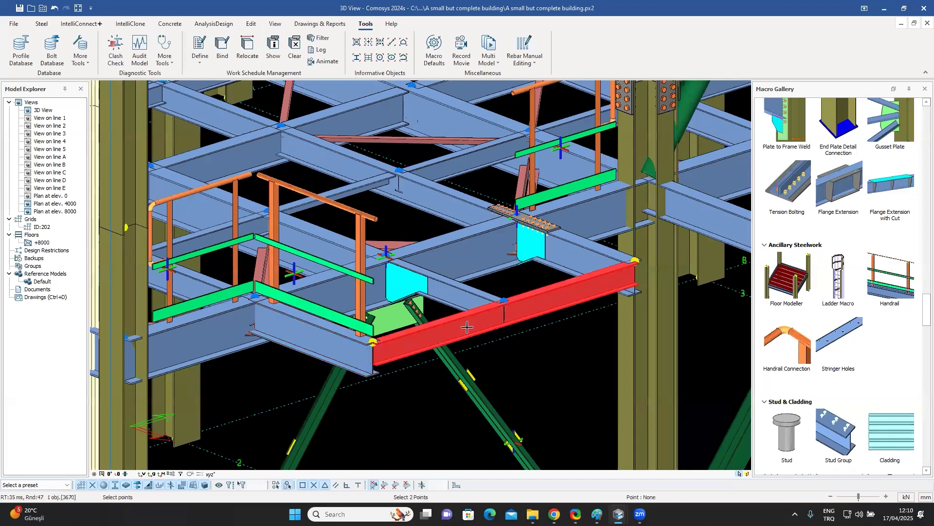
right_click(467, 327)
left_click(579, 244)
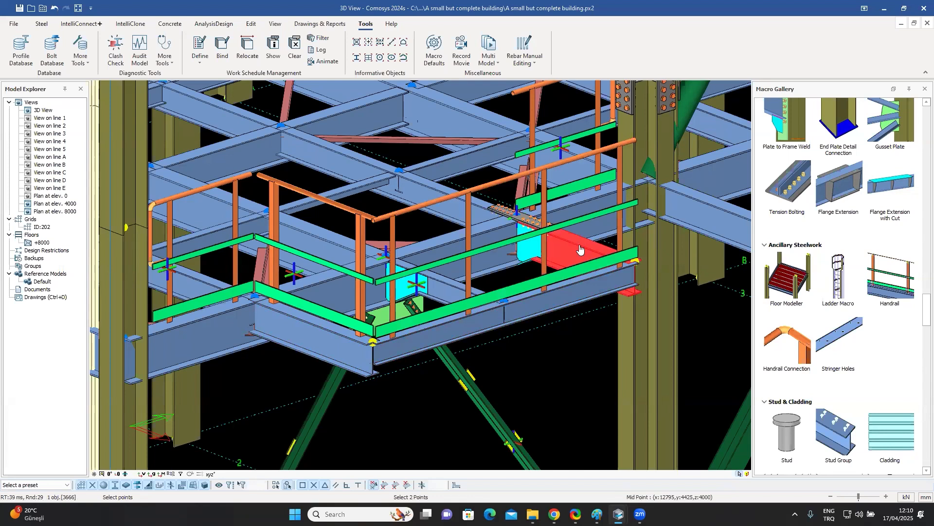
right_click(579, 244)
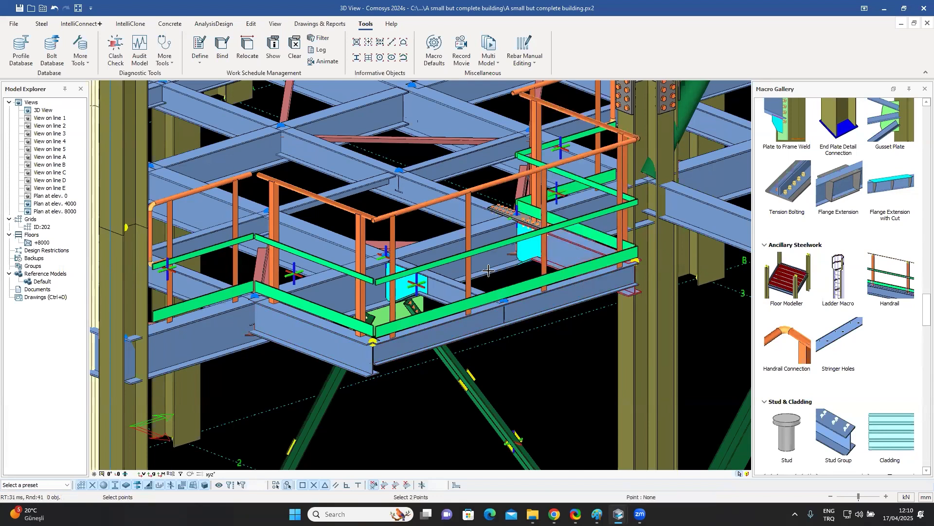
Step: Join the platform's short side handrail, on the side away from the bolted column, to the adjoining floor handrail with the Handrail Connection macro
middle_click_drag(261, 156, 285, 227)
scroll(300, 237, "up", 3)
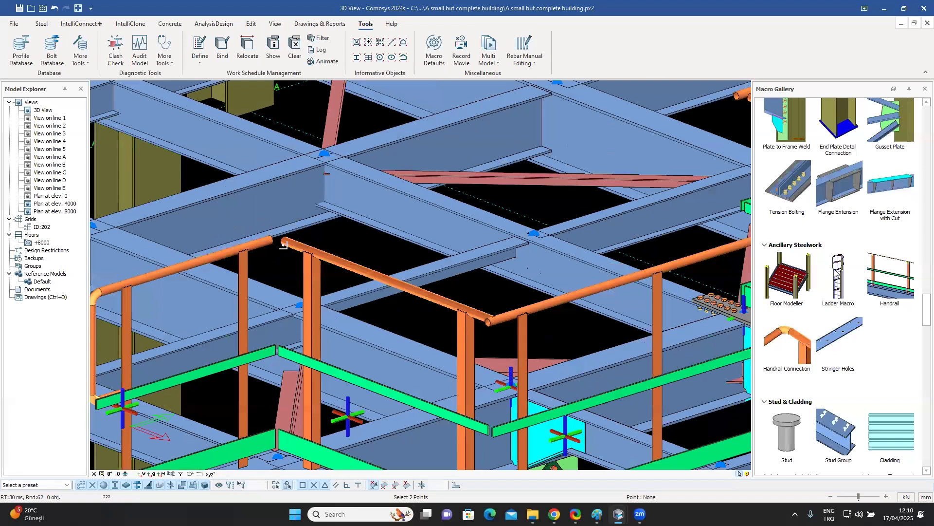
left_click(888, 287)
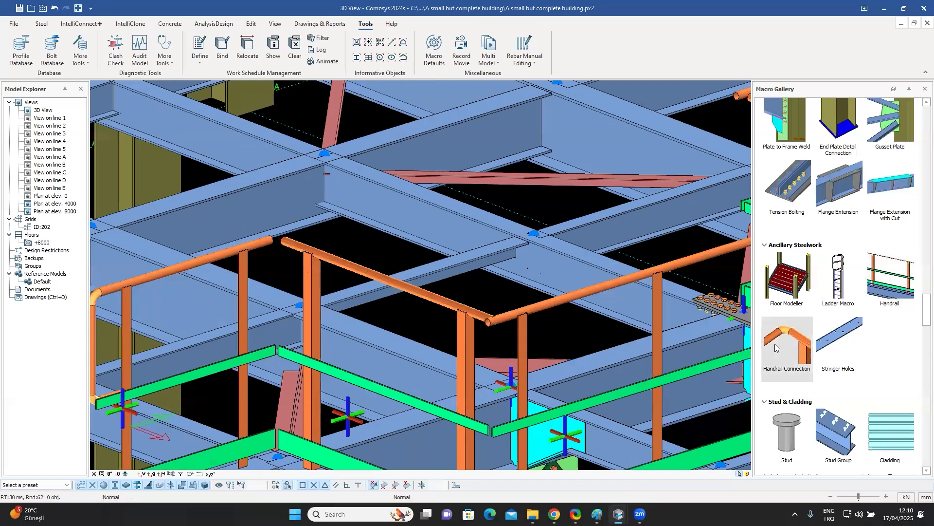
double_click(762, 336)
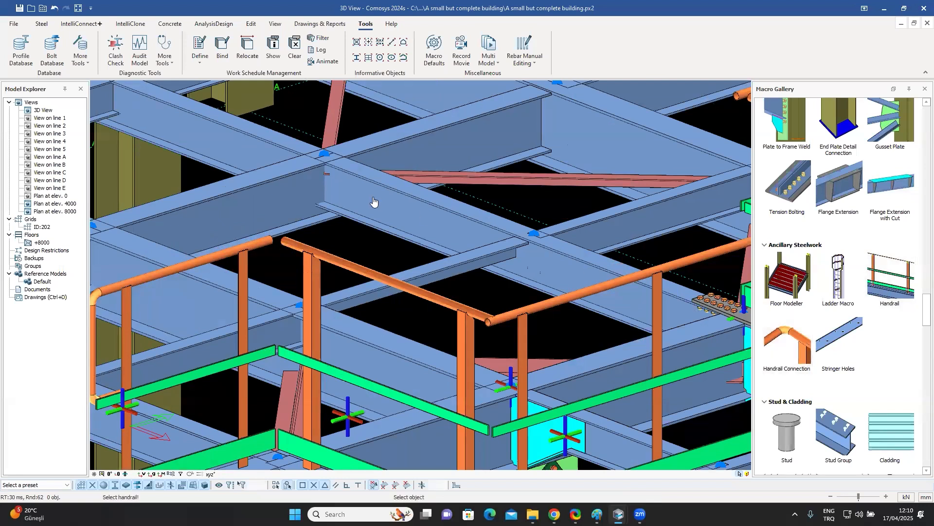
left_click(290, 247)
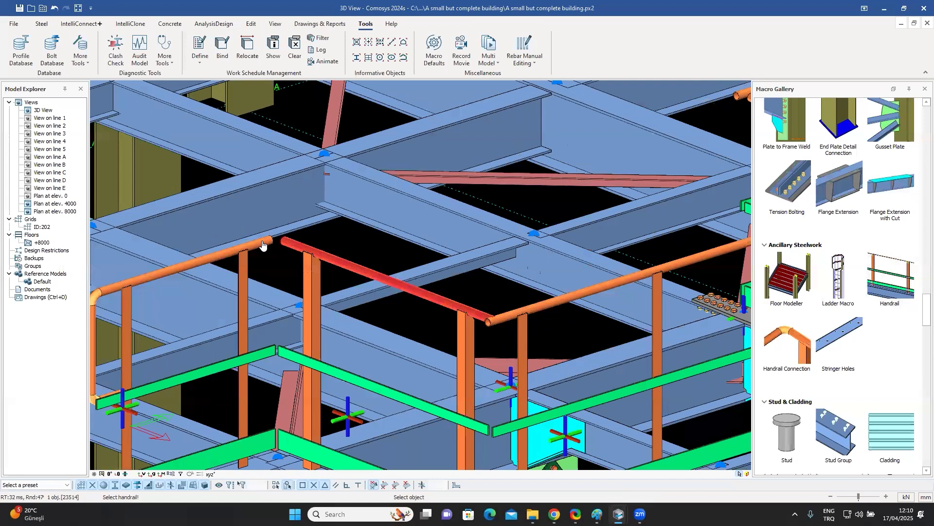
left_click(278, 242)
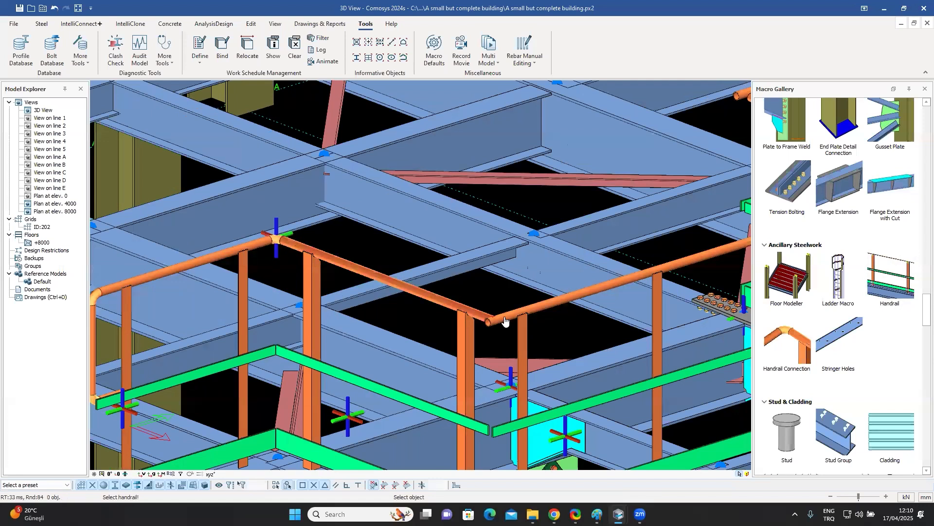
Step: Connect the platform's long outer handrail to the short side handrails at both outer corners with Handrail Connection
scroll(519, 319, "up", 3)
left_click(445, 305)
left_click(445, 305)
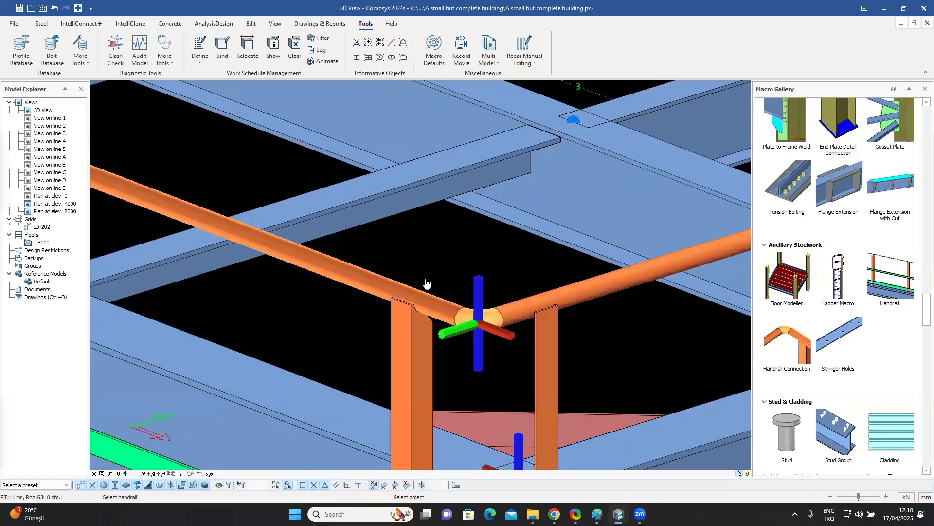
scroll(427, 282, "down", 3)
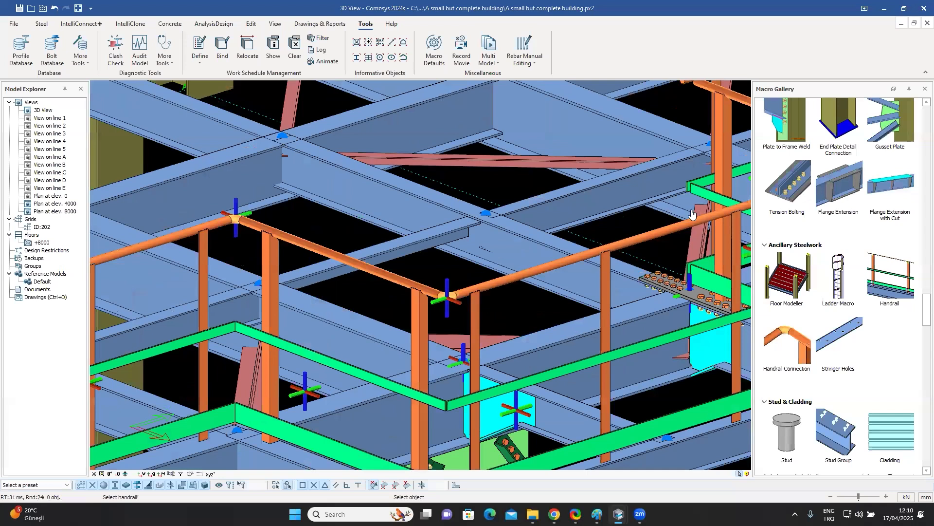
scroll(693, 214, "up", 3)
left_click(622, 250)
scroll(621, 249, "up", 3)
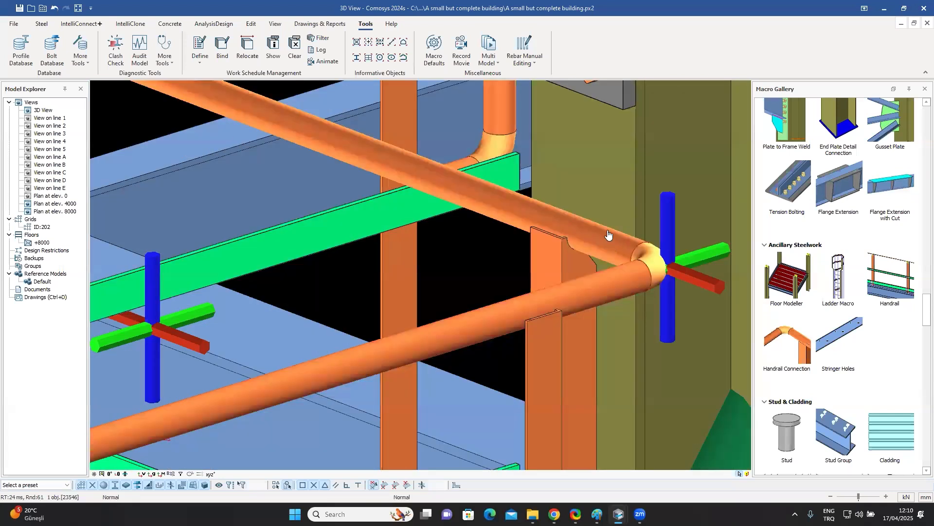
scroll(614, 237, "down", 3)
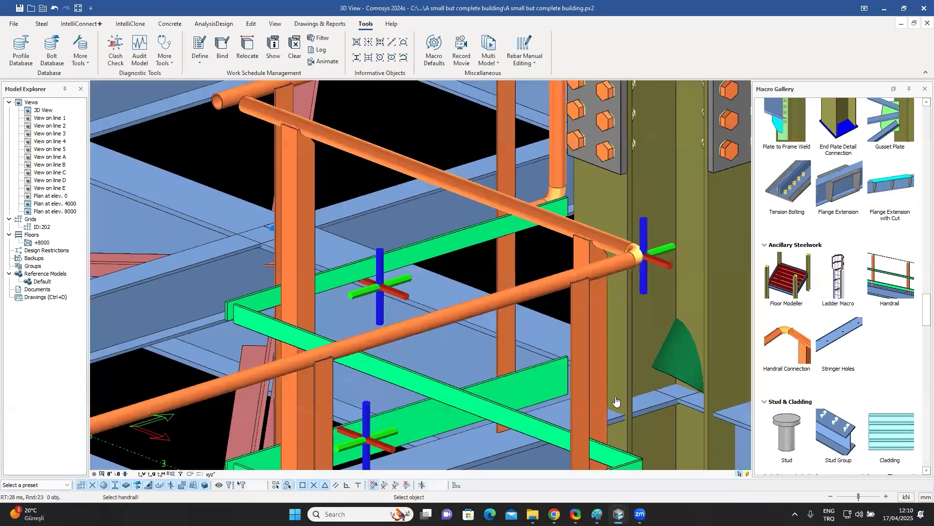
Step: Connect the short side handrail near the bolted column splice to the existing floor handrail at the platform's inner corner
scroll(611, 370, "up", 3)
scroll(608, 404, "down", 4)
scroll(611, 423, "up", 2)
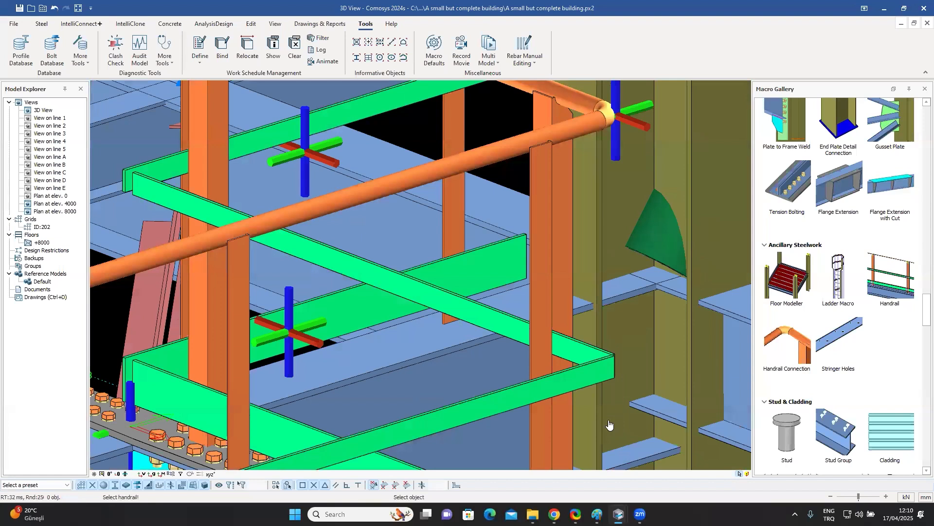
scroll(416, 190, "up", 3)
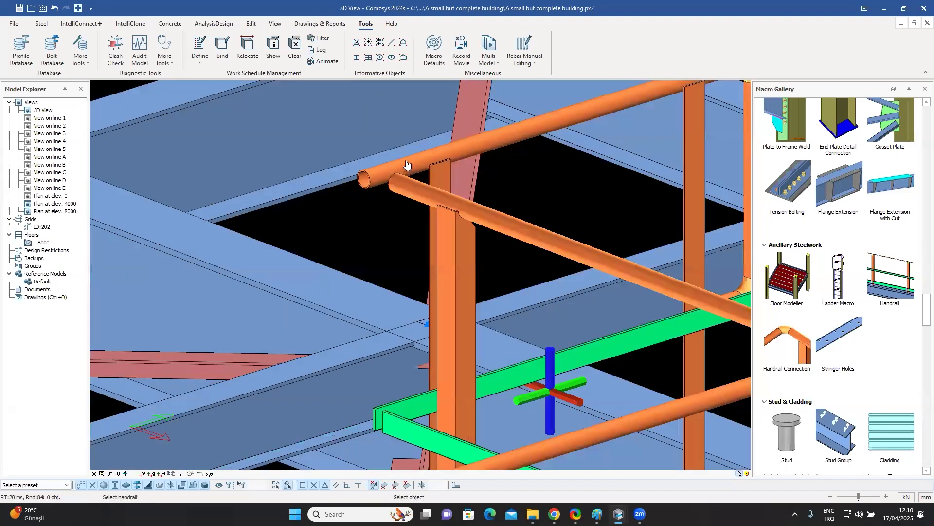
scroll(407, 165, "down", 2)
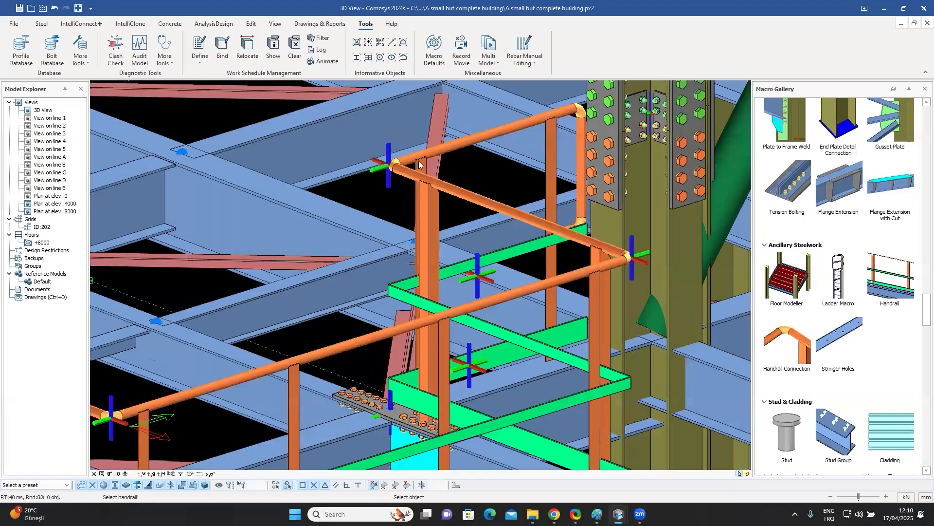
scroll(419, 164, "down", 1)
scroll(315, 250, "down", 1)
middle_click_drag(336, 311, 431, 290)
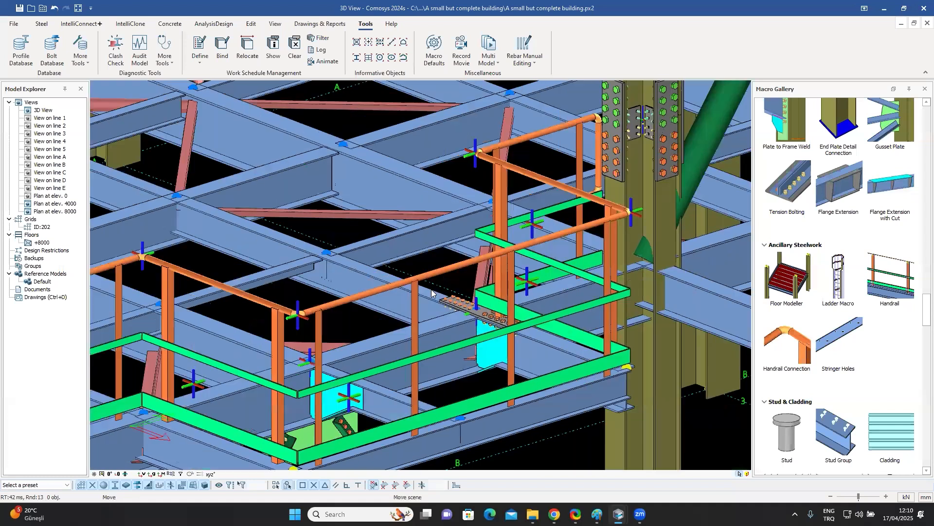
Step: Add handrails with the Handrail macro along the outer sloping stair stringer and the short level stringer joining it to the floor
scroll(429, 289, "down", 1)
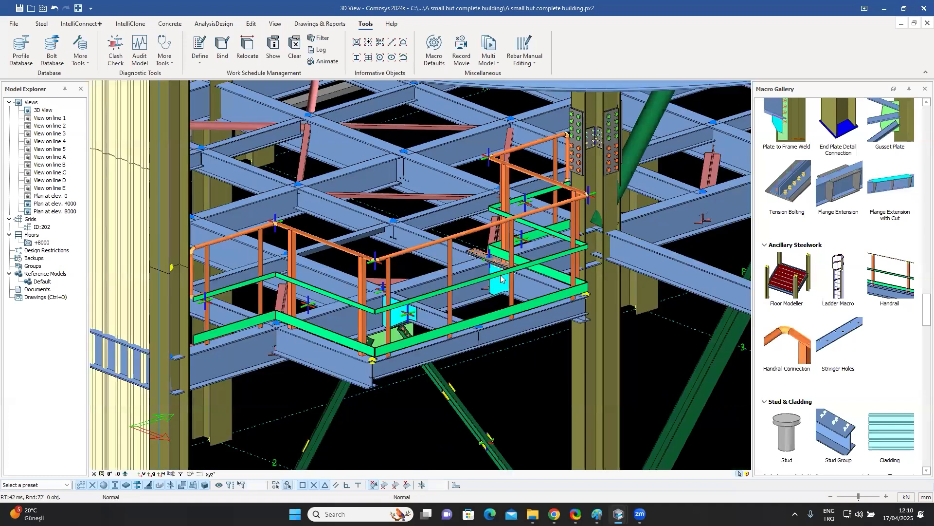
scroll(453, 310, "down", 5)
middle_click_drag(452, 310, 460, 331, "shift")
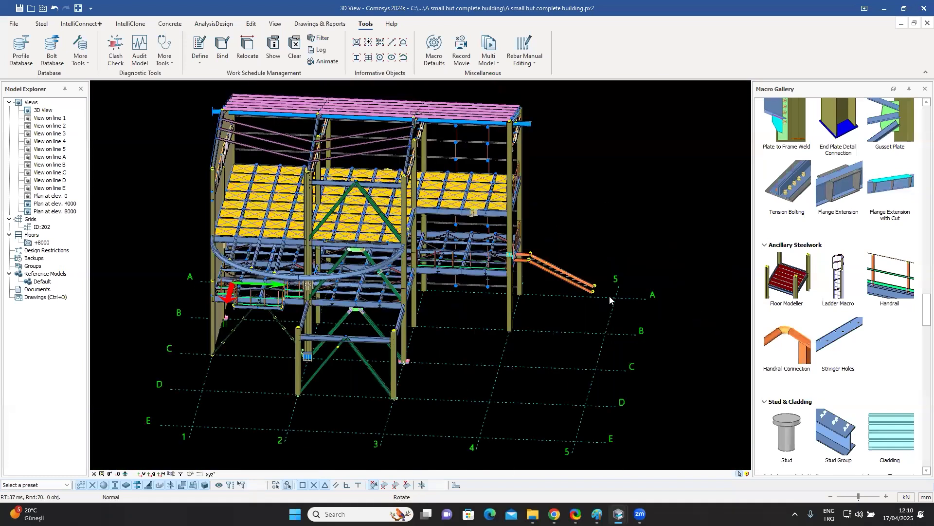
middle_click_drag(610, 299, 534, 288, "shift")
left_click(883, 281)
left_click(443, 320)
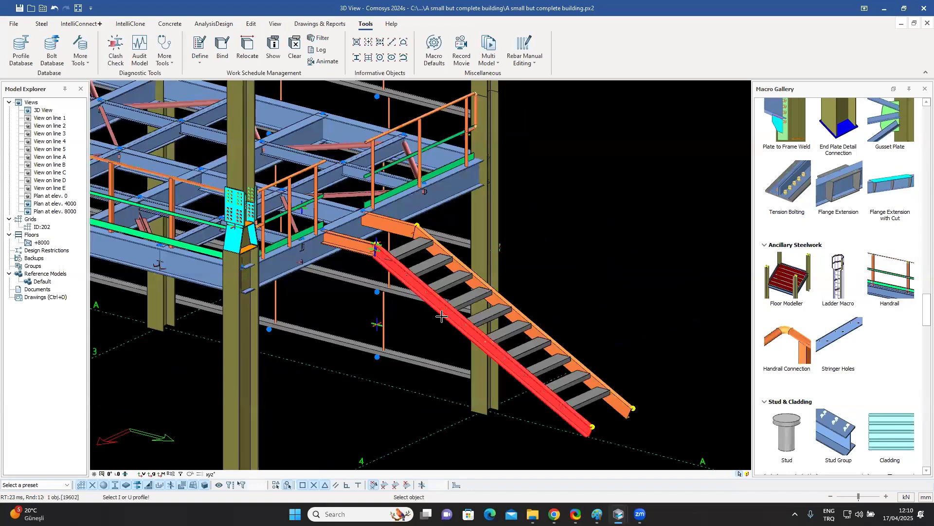
right_click(343, 250)
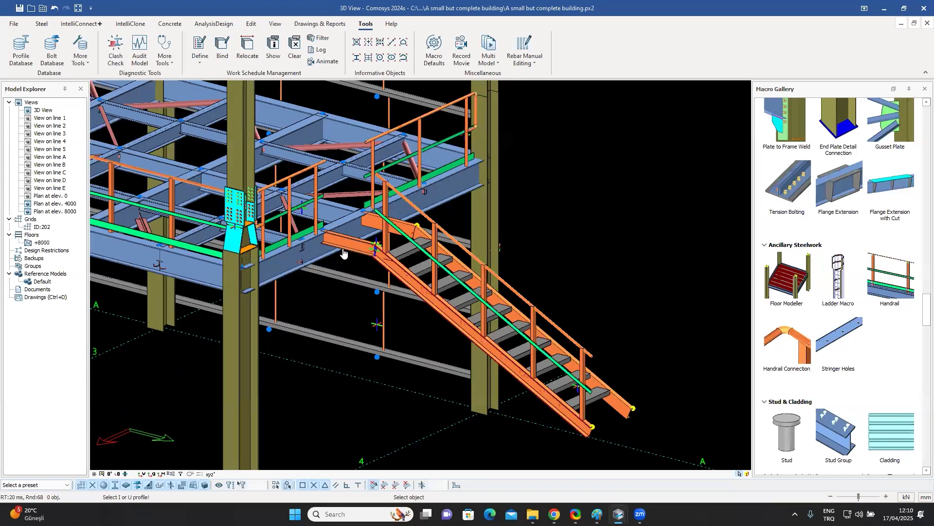
left_click(344, 248)
right_click(343, 249)
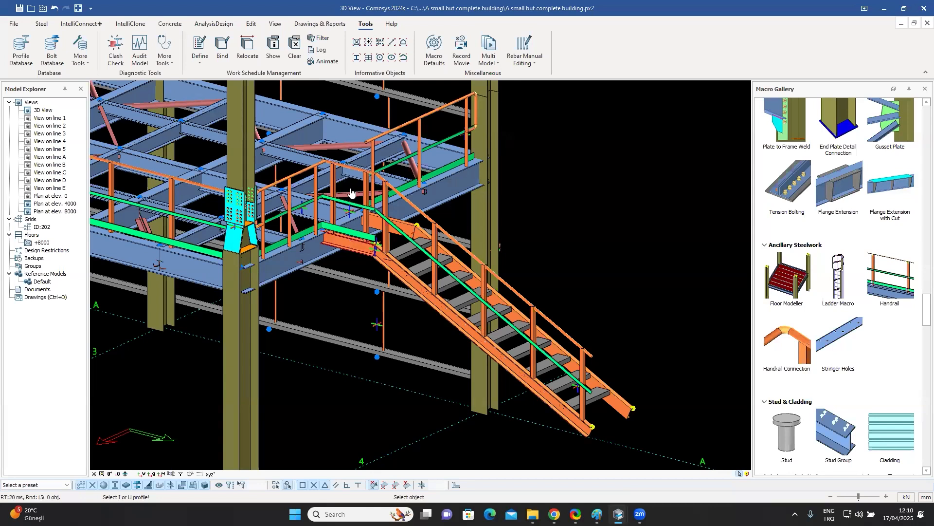
Step: Join the short level handrail at the stair head to the floor handrail and to the sloping stair handrail with Handrail Connection
scroll(366, 149, "up", 3)
key("Escape")
left_click(785, 340)
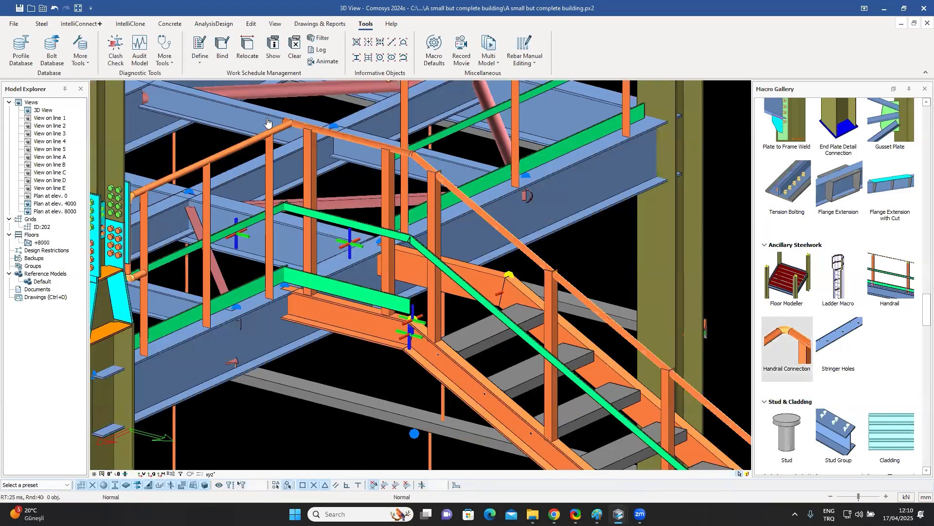
scroll(287, 125, "up", 2)
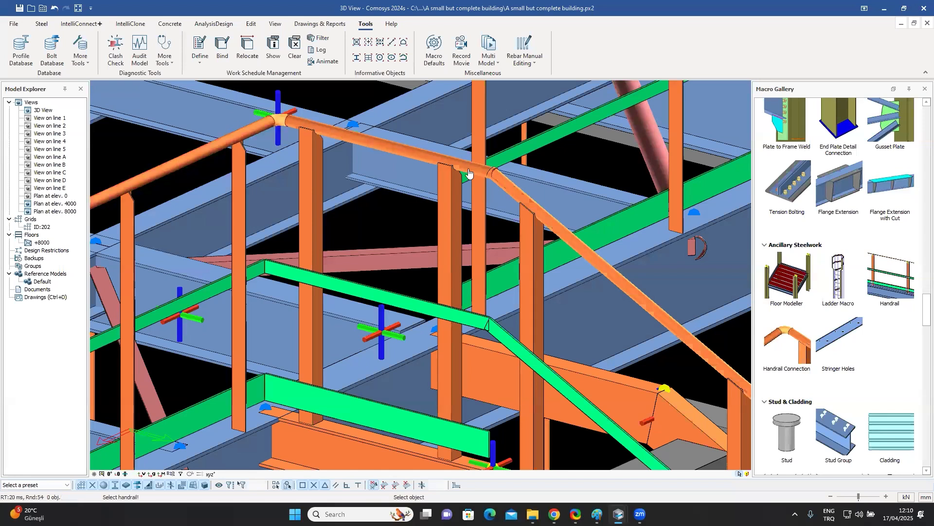
left_click(507, 186)
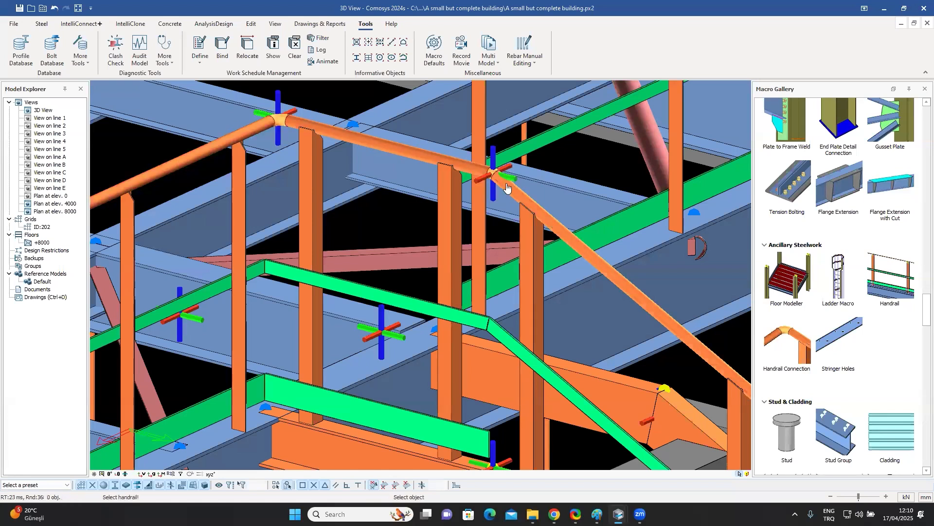
scroll(545, 292, "down", 2)
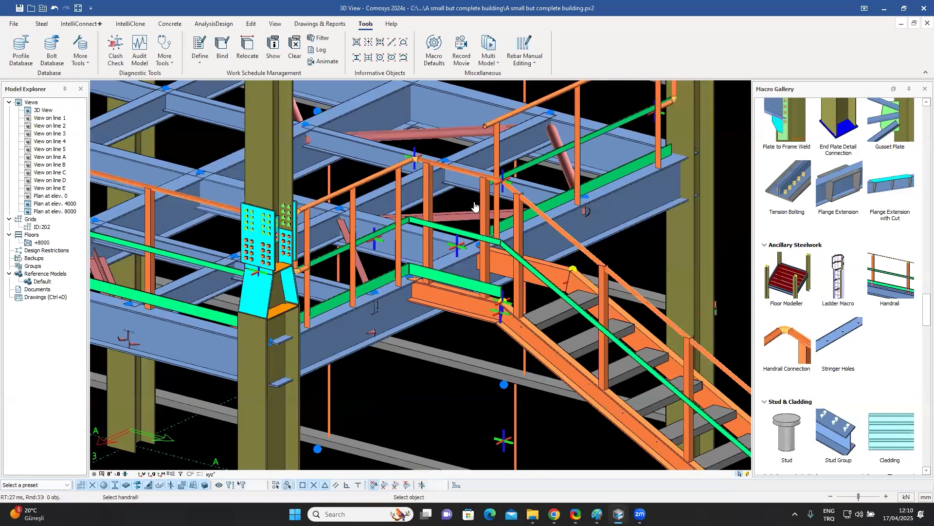
scroll(489, 222, "down", 2)
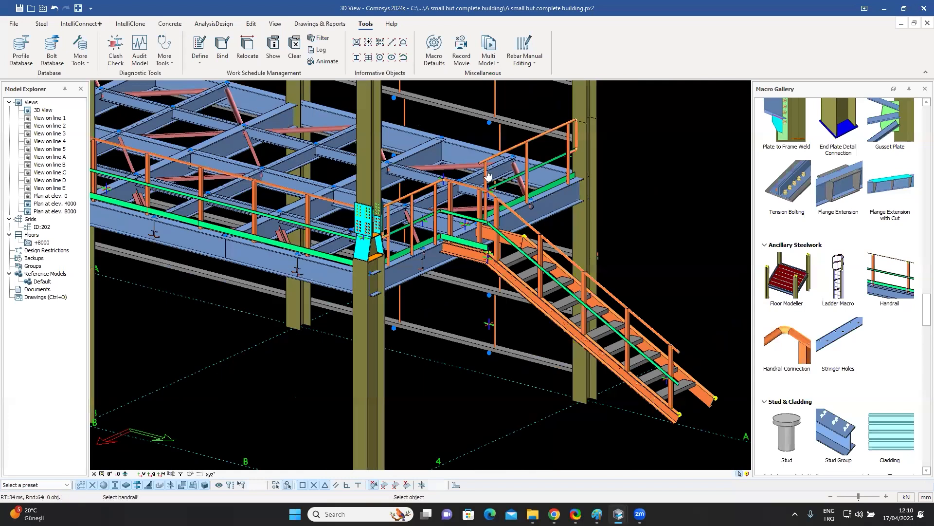
scroll(494, 176, "up", 2)
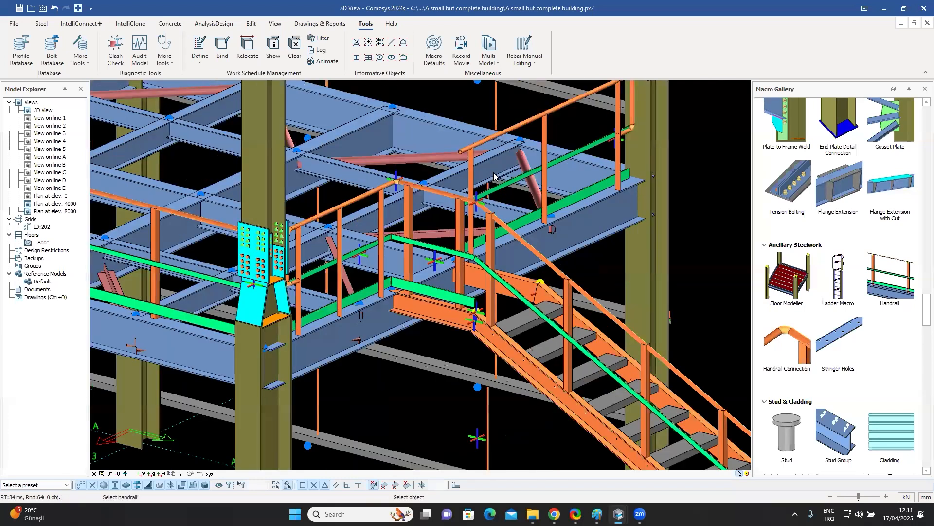
key("Escape")
Step: Open the Plan at elev. 8000 view and enlarge it to fill the drawing area
scroll(606, 181, "down", 3)
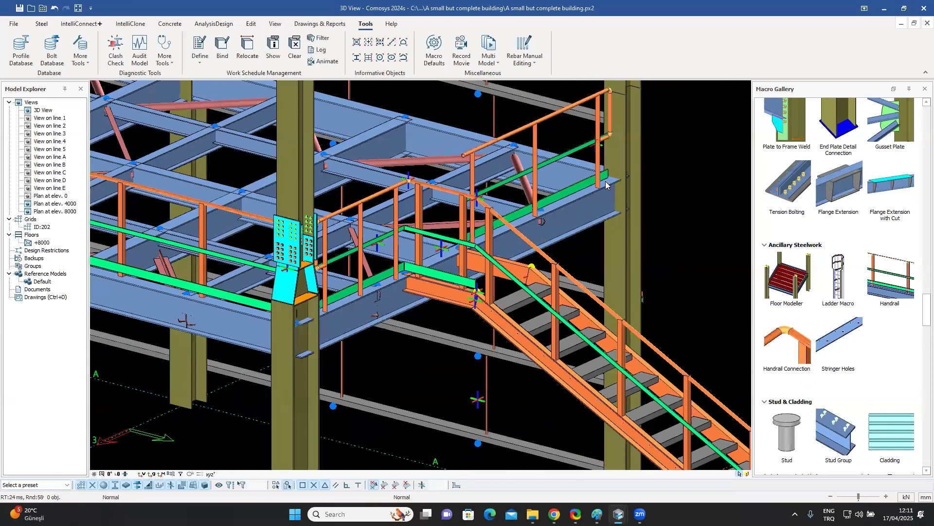
scroll(605, 181, "down", 2)
scroll(607, 184, "down", 3)
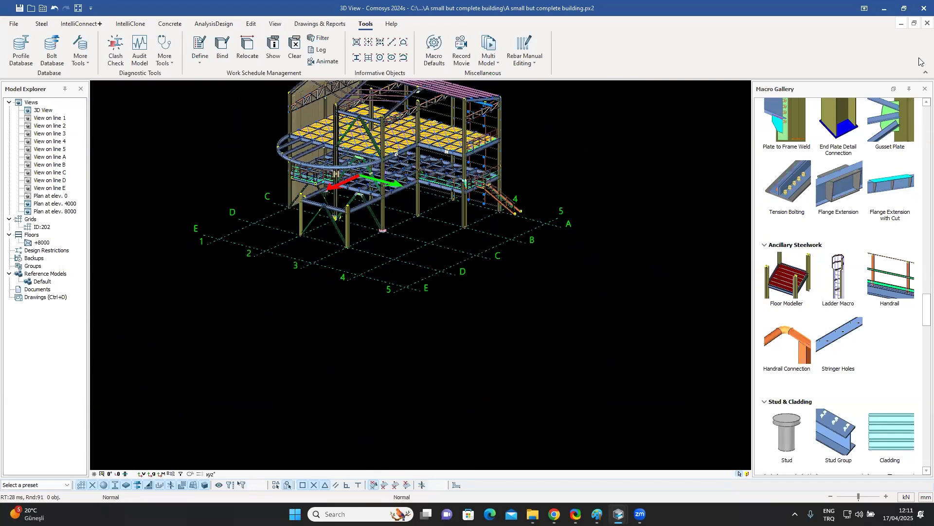
left_click(914, 23)
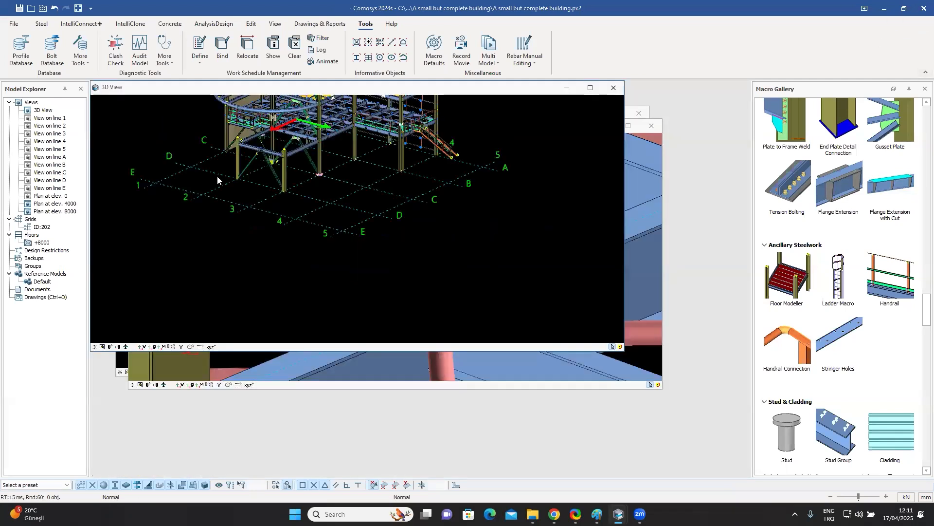
double_click(67, 212)
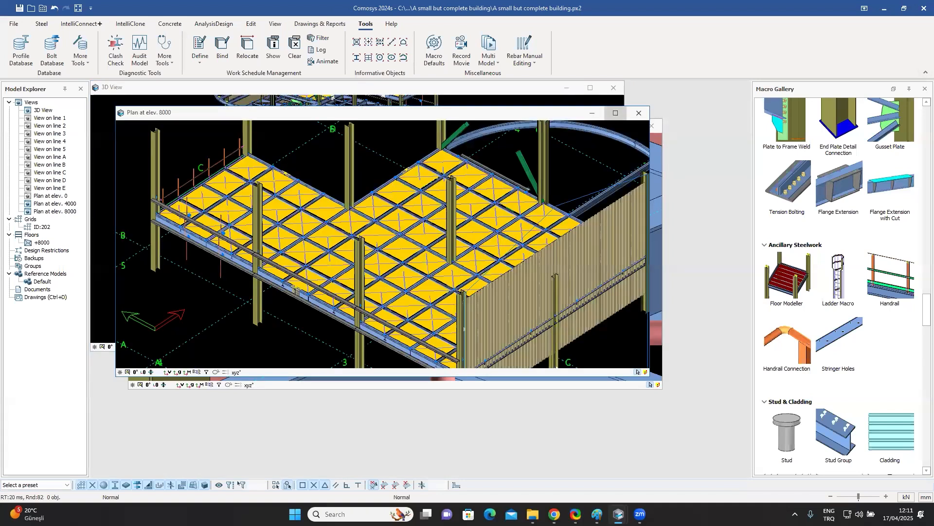
left_click(616, 112)
middle_click_drag(475, 213, 333, 194)
middle_click_drag(433, 136, 544, 159)
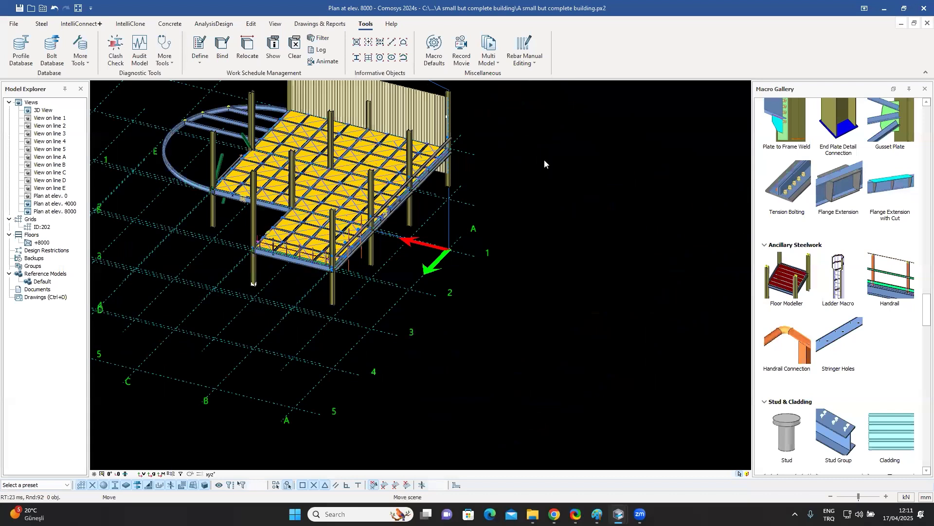
left_click(30, 235)
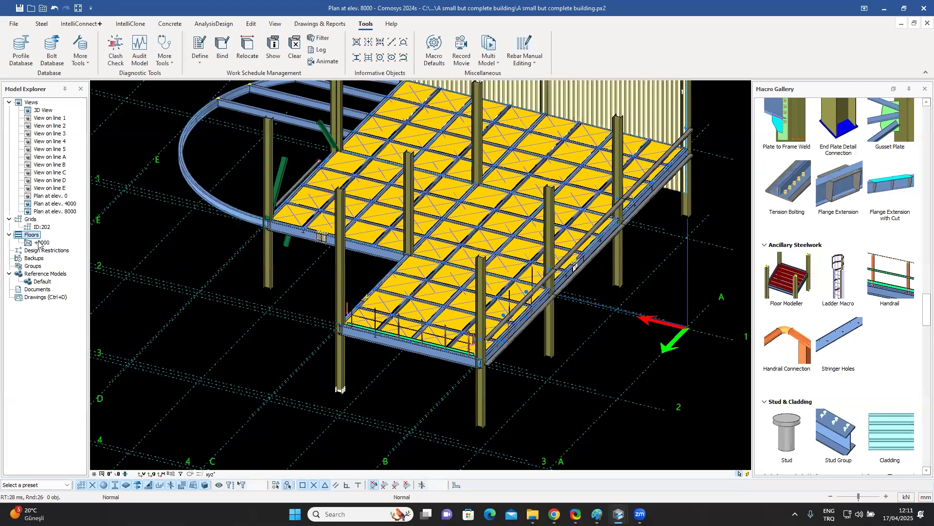
left_click(38, 243)
right_click(38, 243)
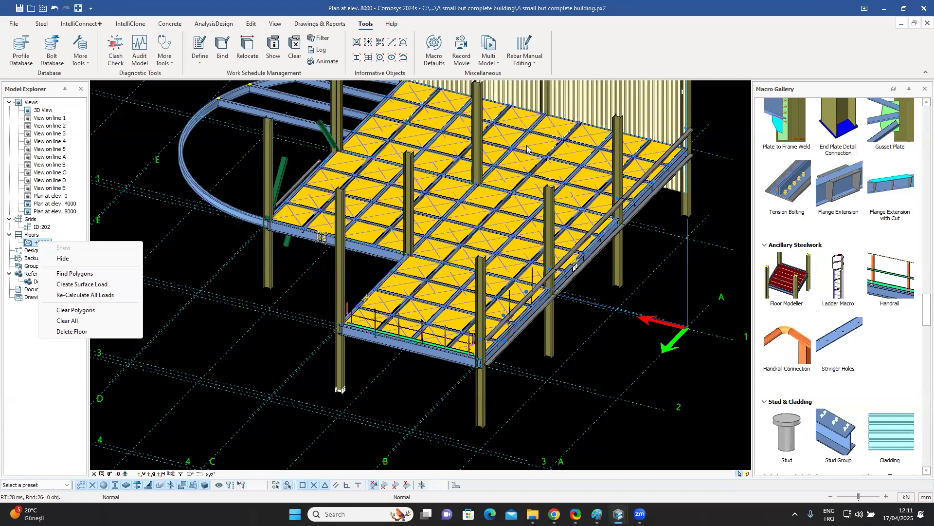
left_click(146, 400)
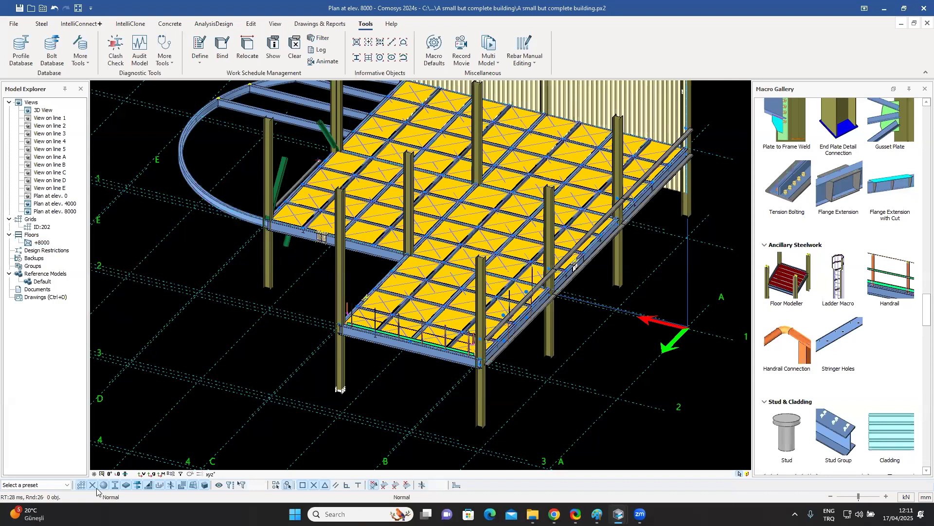
Step: From a top view, select the entire elevation 8000 floor framing and generate its floor plates with the Floor Modeller macro
left_click(109, 474)
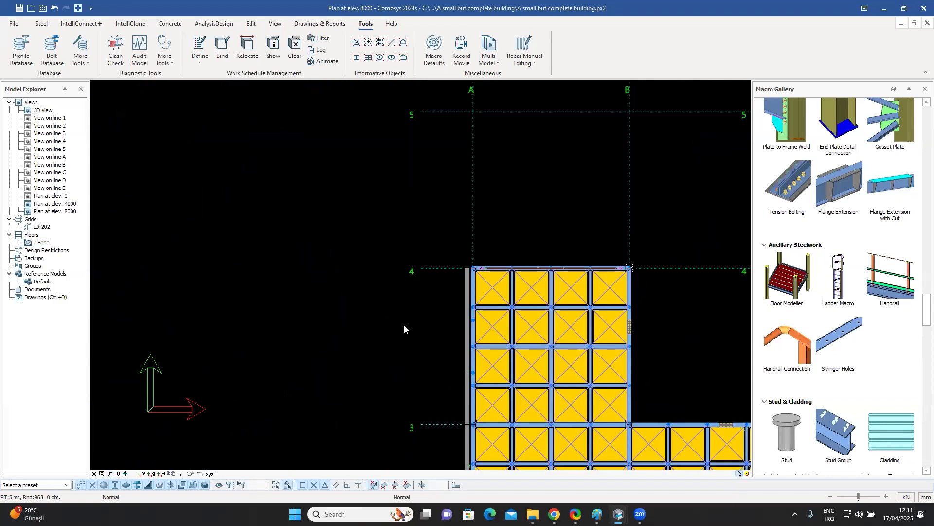
scroll(408, 170, "down", 3)
middle_click_drag(509, 389, 497, 241)
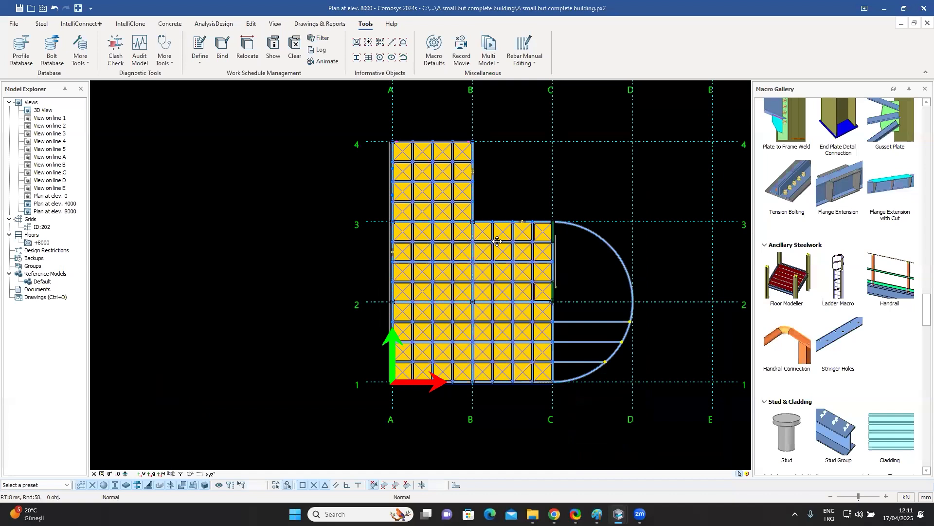
left_click_drag(556, 374, 364, 112)
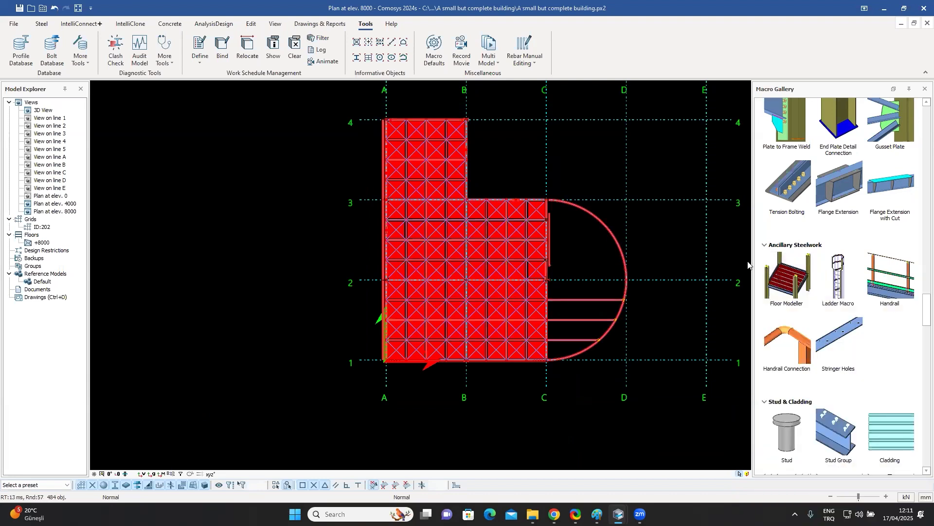
key("Escape")
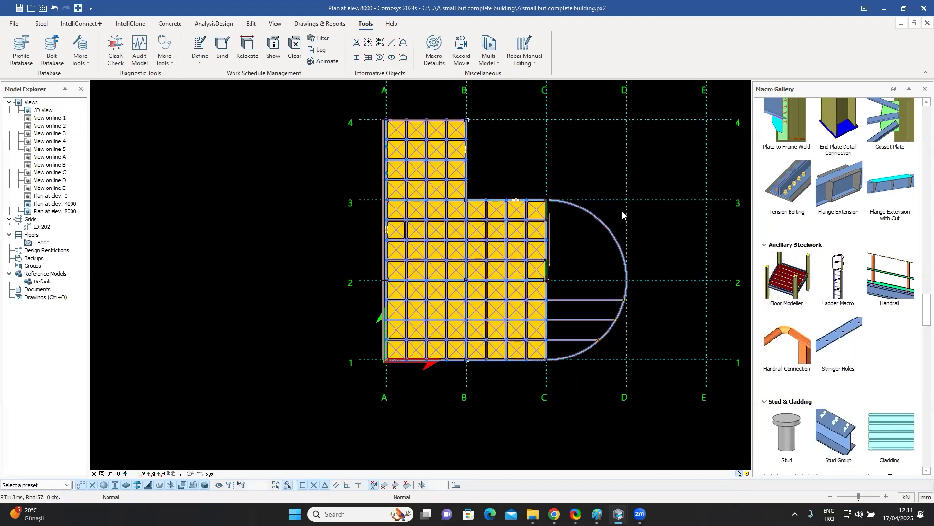
scroll(622, 212, "up", 1)
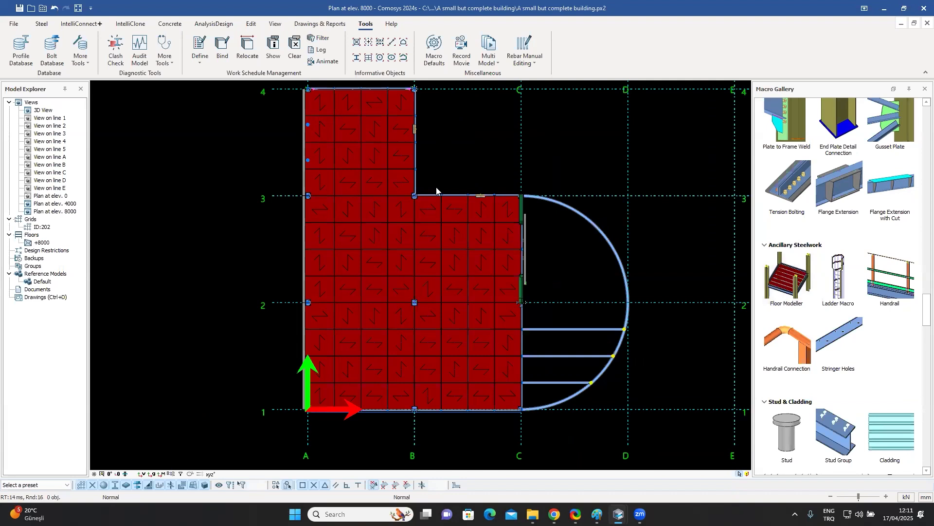
Step: Examine how the new floor plates fit around the handrail posts, the corner column and the bolted edge-beam splice
middle_click_drag(465, 307, 405, 188)
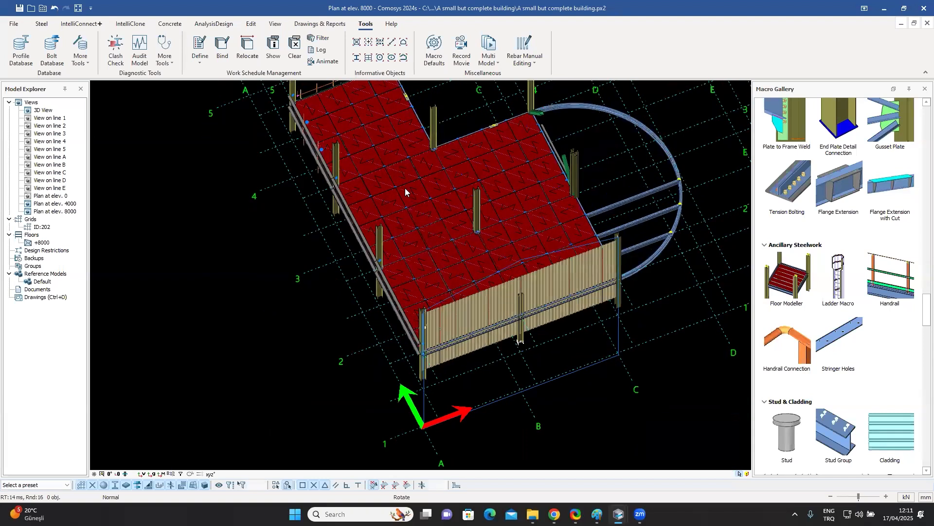
scroll(405, 188, "up", 5)
scroll(302, 239, "up", 5)
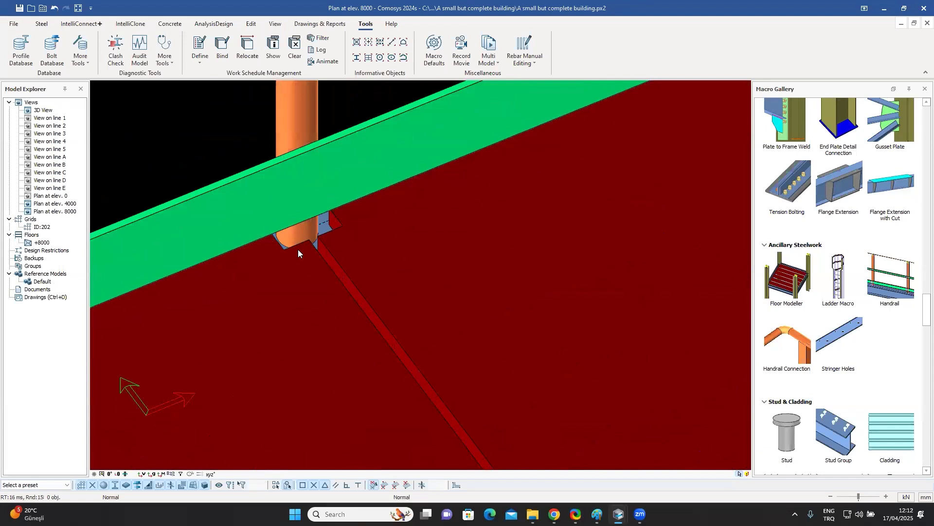
scroll(306, 250, "down", 5)
scroll(420, 250, "up", 5)
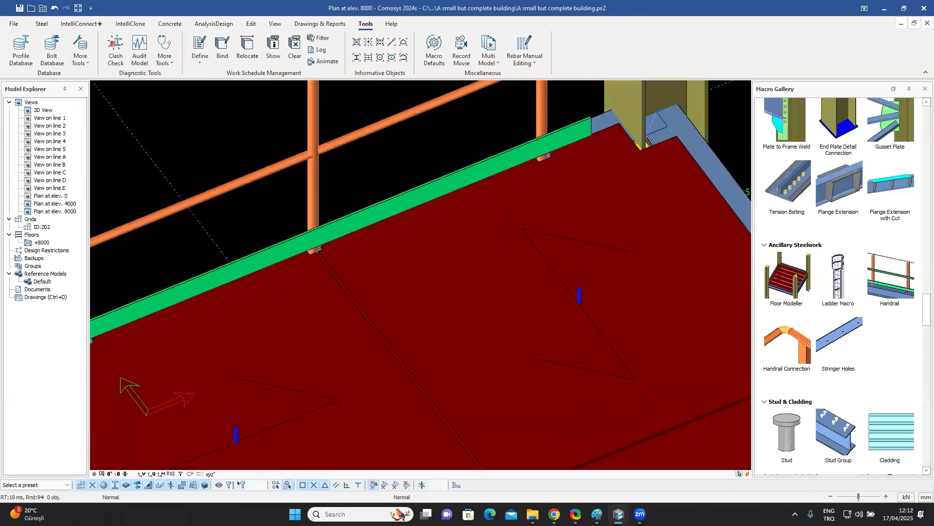
scroll(439, 195, "up", 2)
scroll(486, 178, "down", 5)
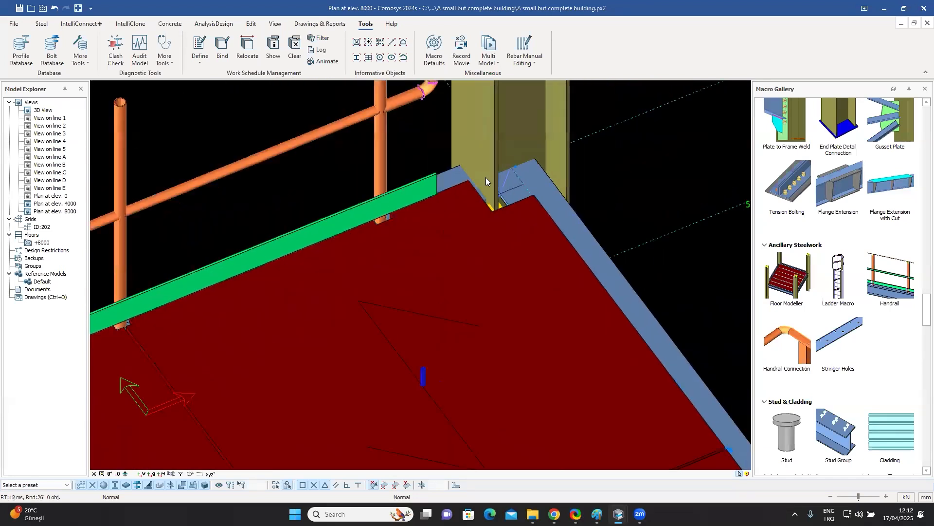
scroll(586, 291, "up", 4)
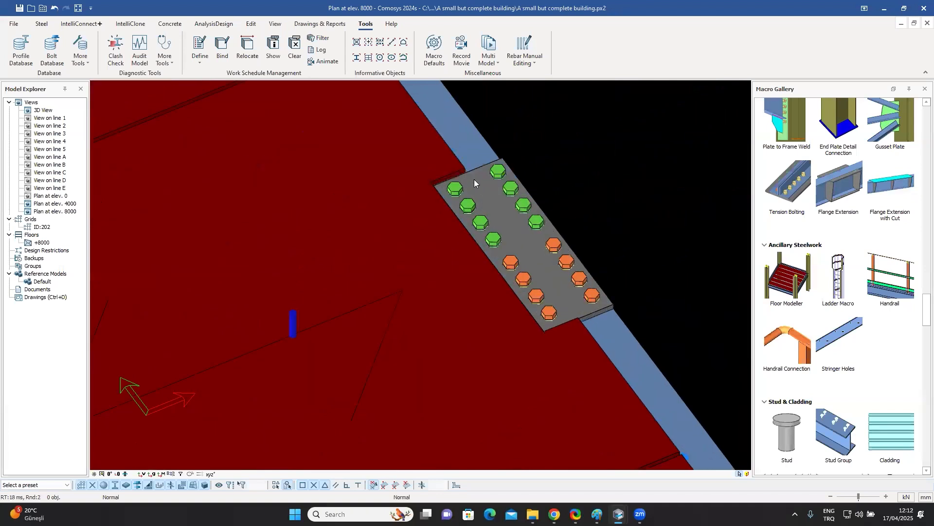
scroll(498, 225, "down", 5)
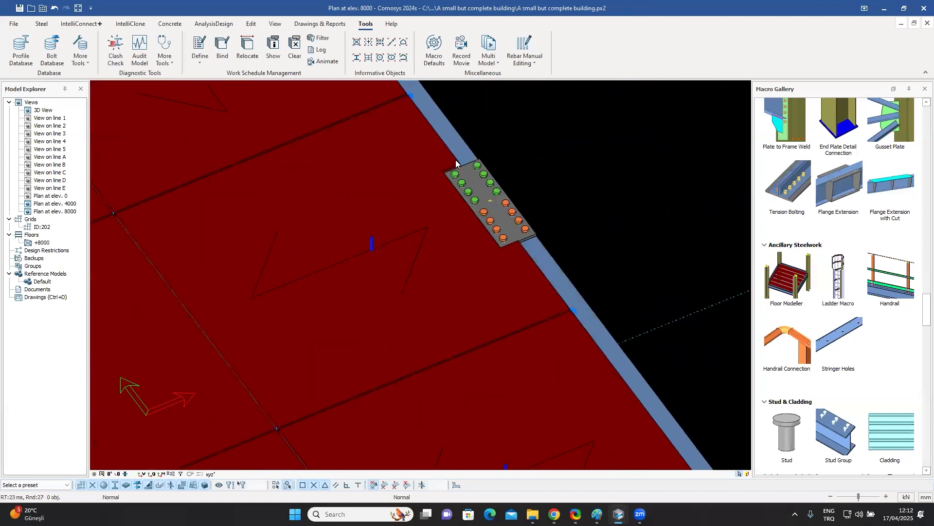
scroll(499, 225, "down", 3)
middle_click_drag(496, 195, 419, 190)
Step: Review the Floor Plate Type options in a floor plate's macro settings, and close them without changes
left_click(420, 190)
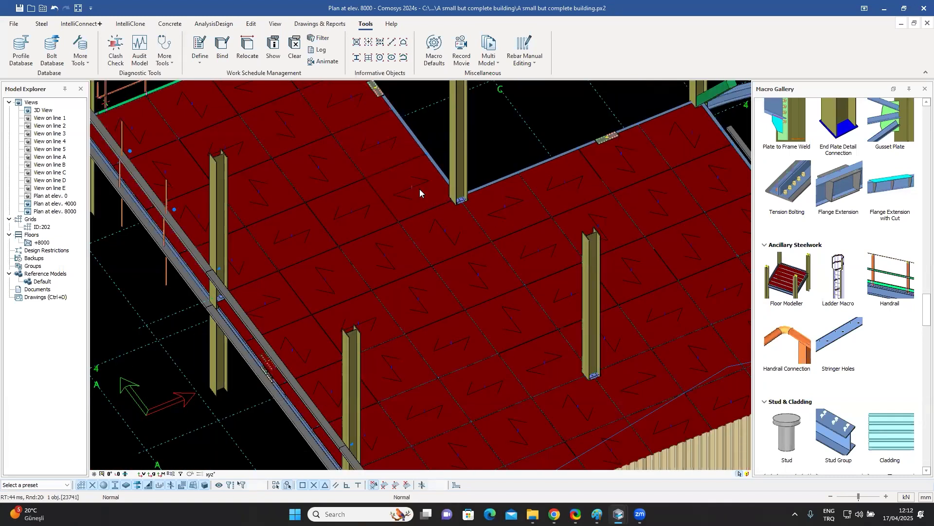
double_click(419, 189)
left_click(497, 186)
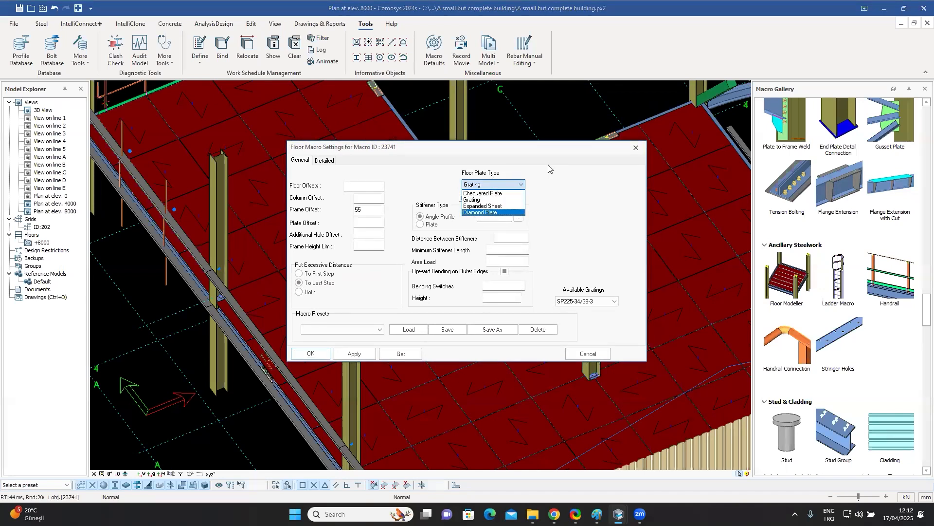
left_click(636, 148)
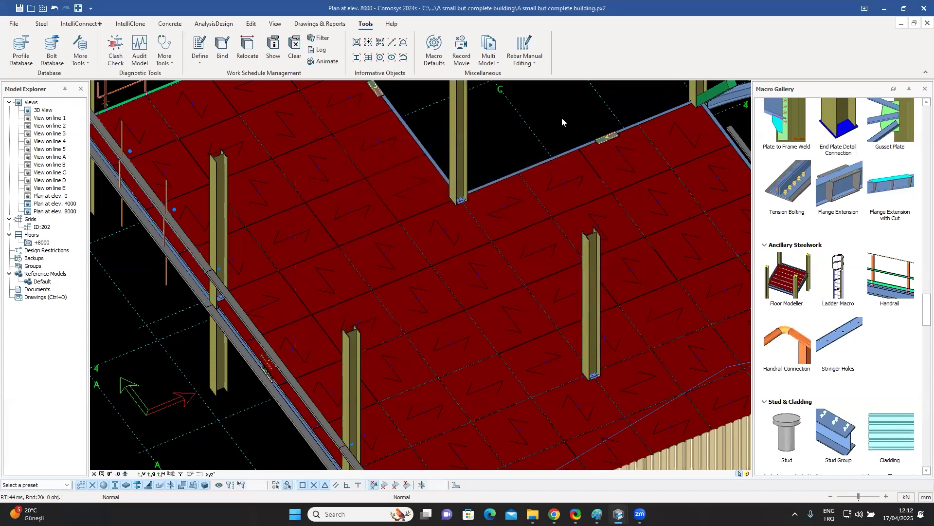
Step: Look over the elevation 8000 floor plates, then bring the 3D View forward and enlarge it to fill the drawing area
middle_click_drag(330, 113, 410, 210)
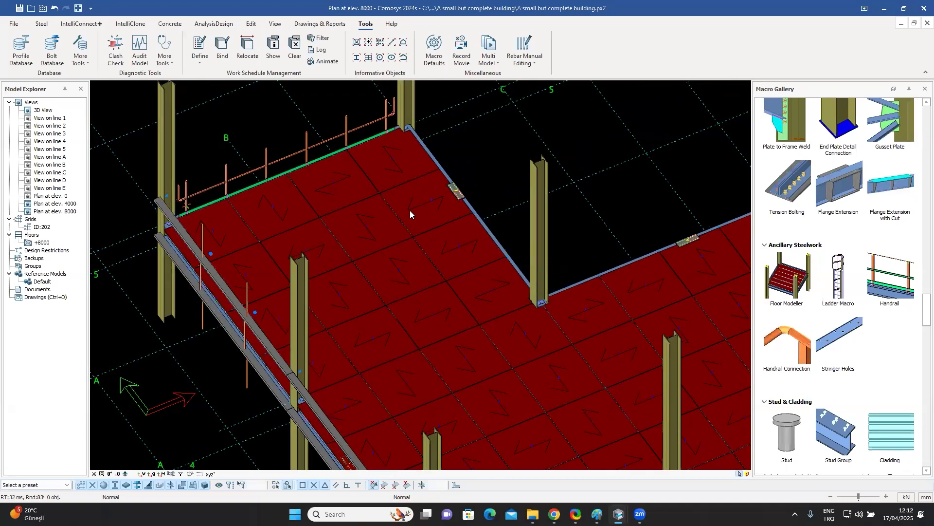
scroll(407, 209, "down", 8)
middle_click_drag(429, 231, 919, 8, "shift")
scroll(571, 250, "up", 5)
scroll(578, 227, "up", 7)
left_click(915, 23)
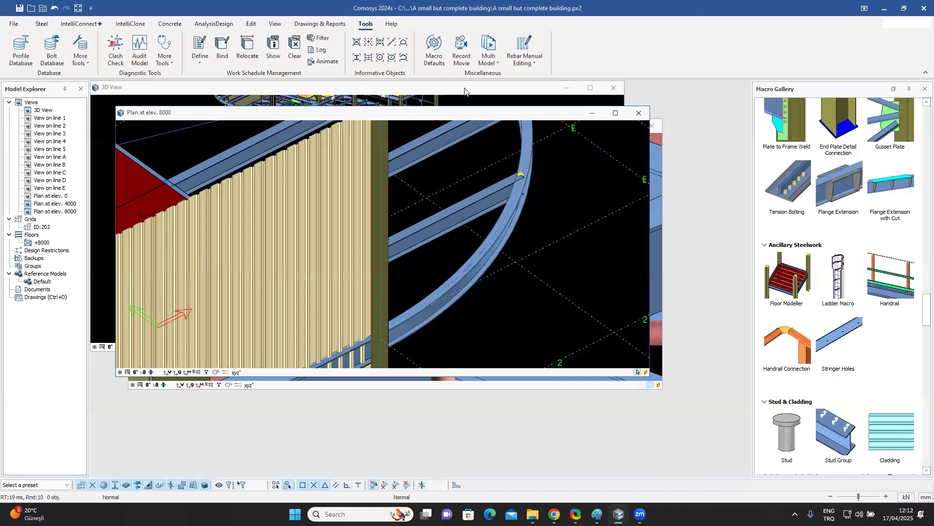
left_click(491, 91)
left_click(590, 88)
Step: Connect the straight beam near grid line 4 to the curved edge beam with the Beam to Beam End Plate macro
scroll(485, 232, "down", 2)
middle_click_drag(447, 246, 574, 262, "shift")
scroll(538, 180, "up", 6)
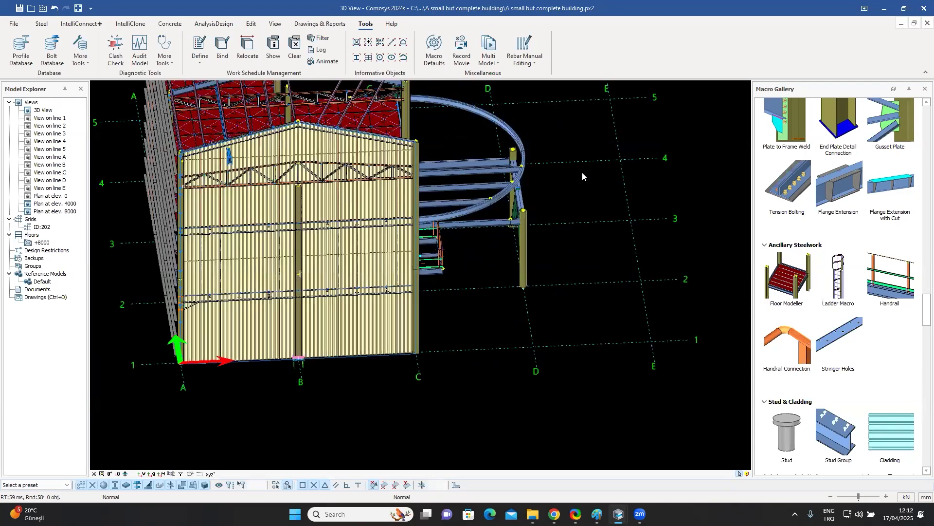
scroll(891, 161, "up", 6)
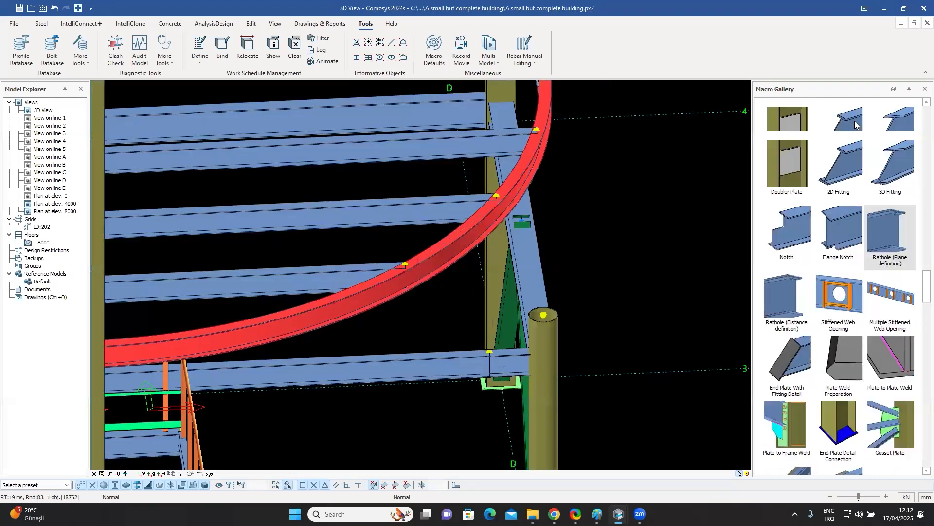
scroll(852, 127, "up", 10)
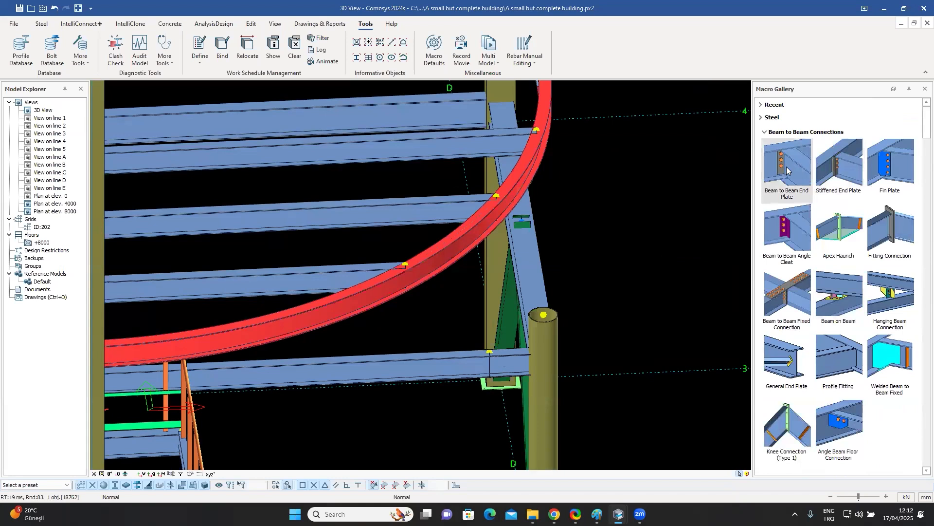
left_click(786, 168)
left_click(521, 145)
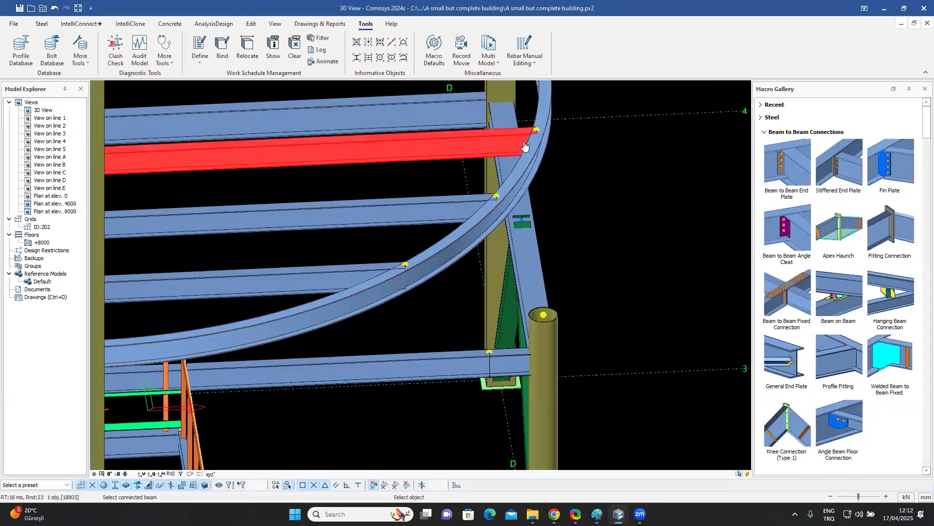
key("Escape")
left_click(535, 131)
middle_click_drag(538, 135, 810, 173)
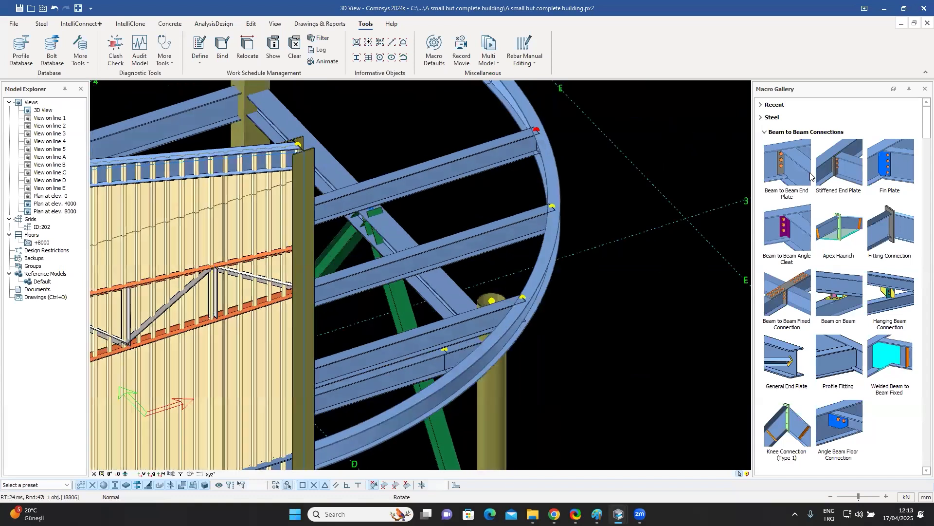
middle_click_drag(568, 177, 537, 165)
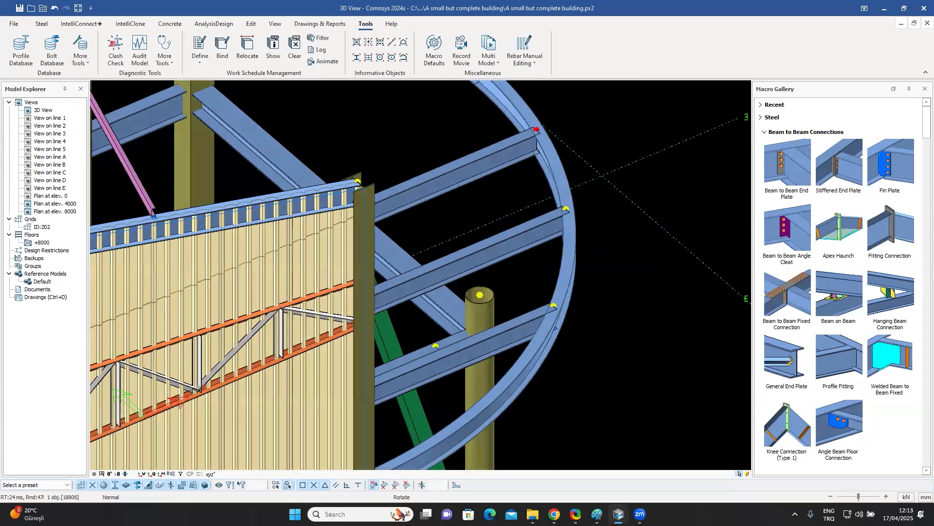
scroll(523, 136, "up", 5)
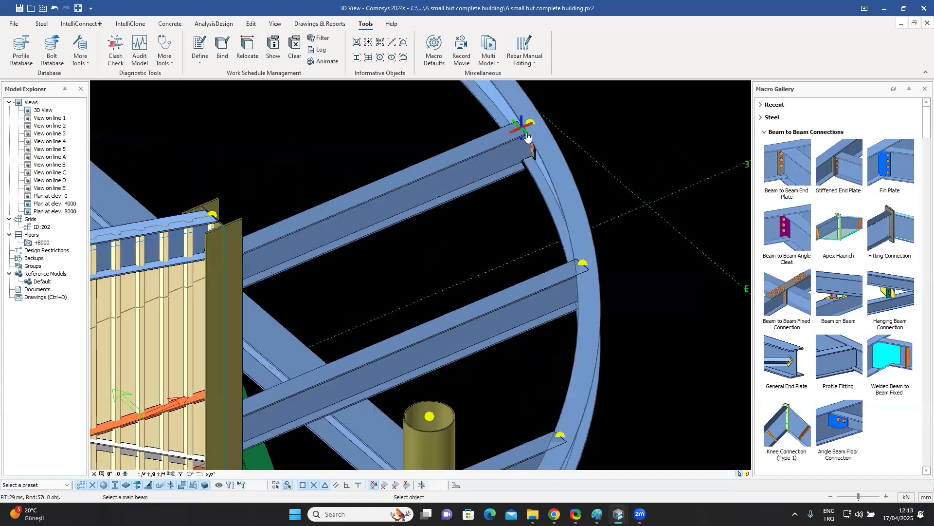
Step: Connect the second straight beam to the curved edge beam with the Stiffened End Plate macro
scroll(524, 135, "down", 4)
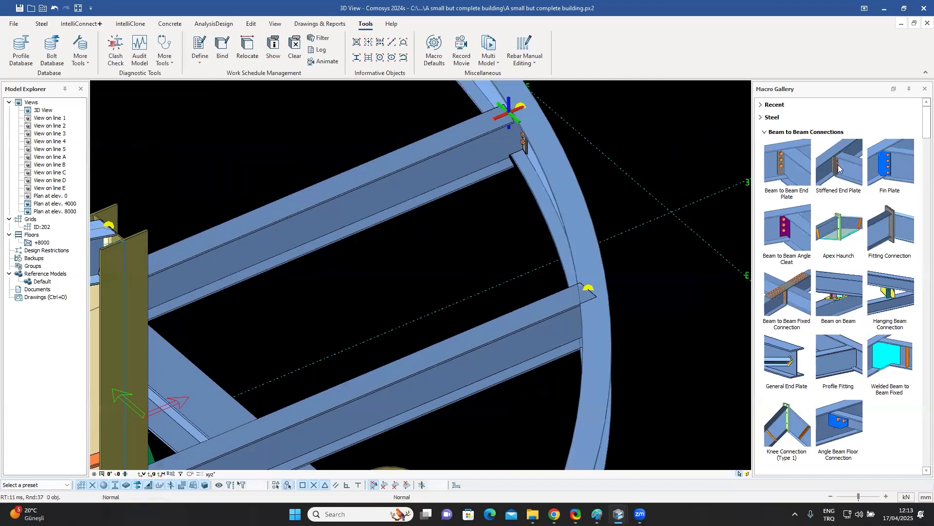
left_click(559, 314)
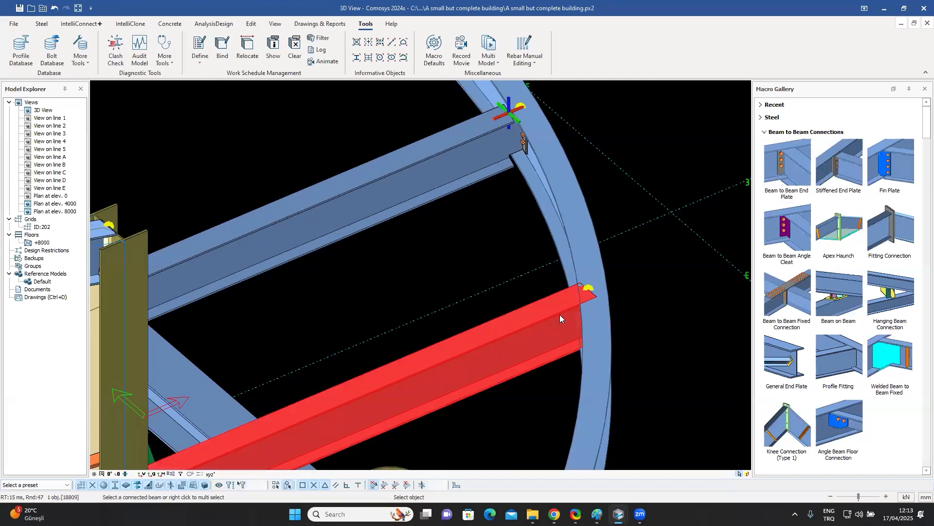
left_click(842, 176)
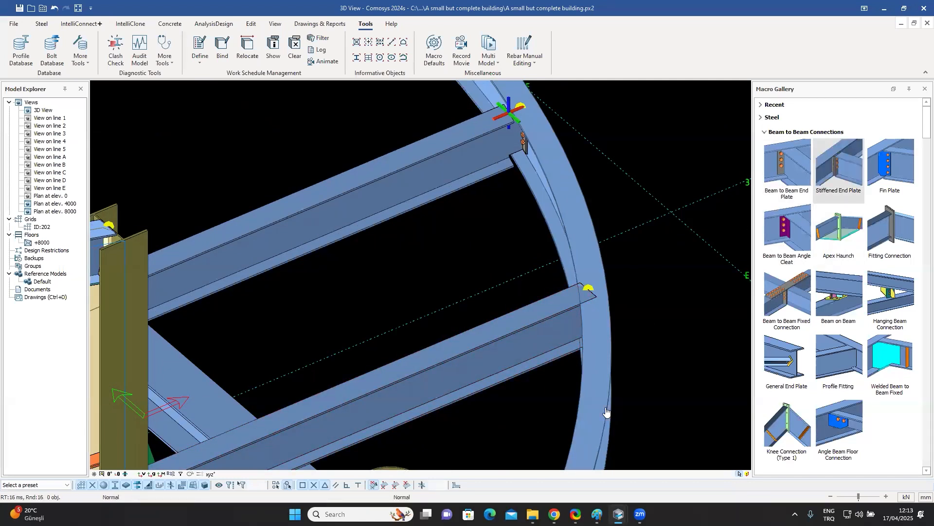
key("Escape")
Step: Connect the third straight beam to the curved edge beam with the Fin Plate macro and inspect the joints from the opposite side
middle_click_drag(671, 388, 663, 252)
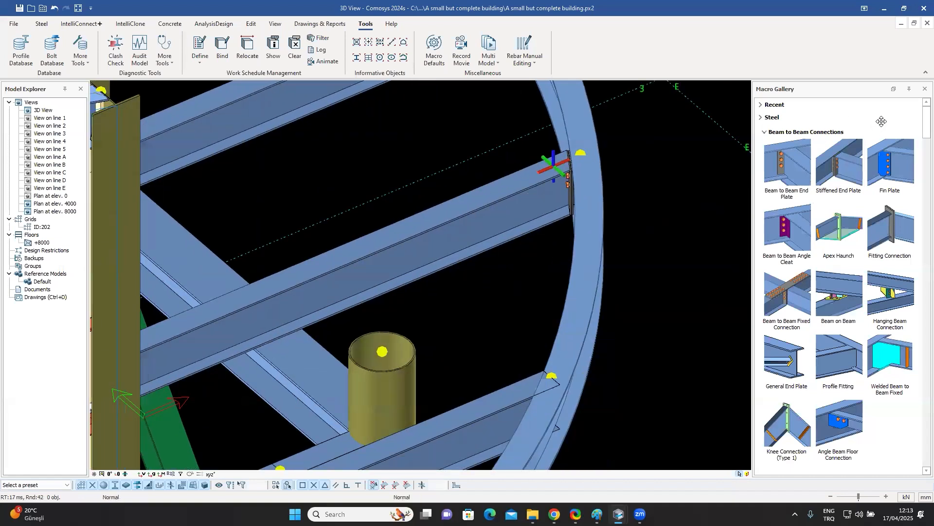
left_click(890, 163)
left_click(585, 296)
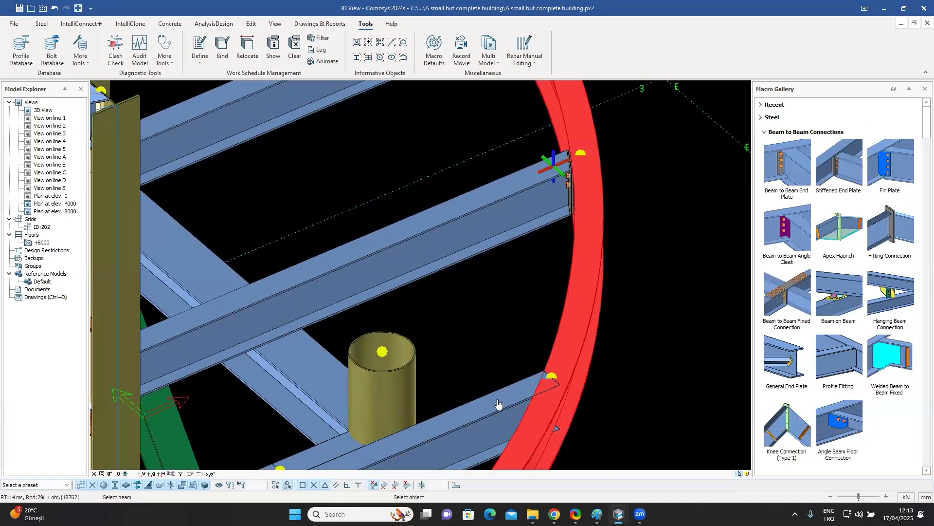
left_click(499, 401)
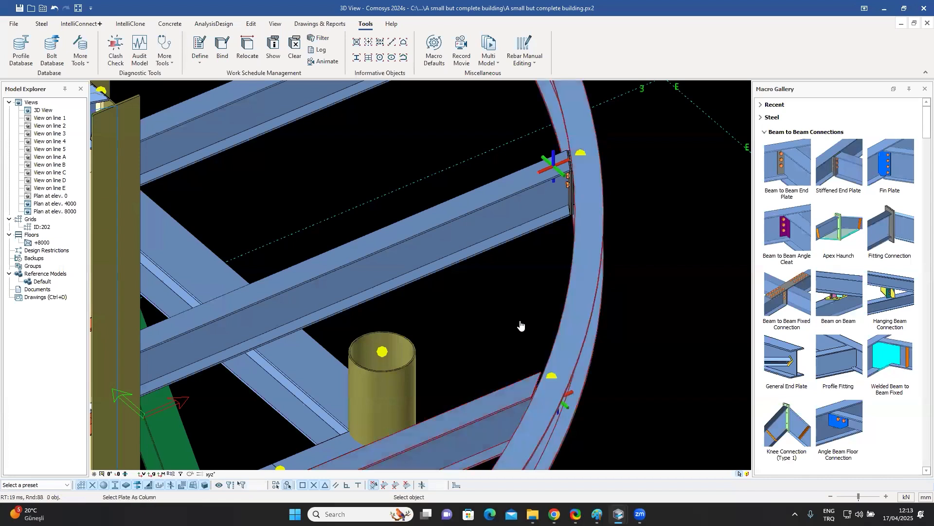
scroll(551, 235, "down", 3)
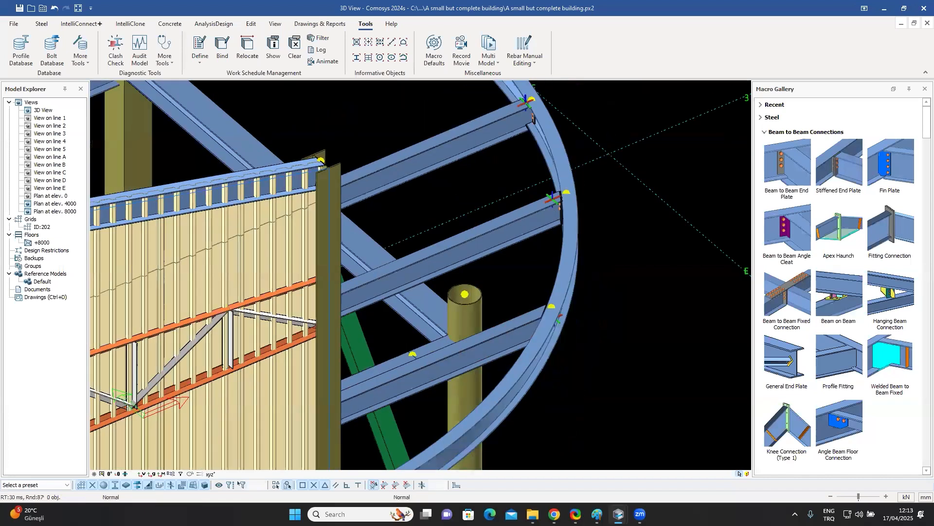
left_click(553, 198)
mouse_move(552, 198)
middle_mouse_down()
mouse_move(603, 203)
mouse_move(560, 368)
mouse_move(674, 352)
middle_mouse_up()
Step: Switch to the open UNIT 146 MILL DETAIL model and examine its bolted beam-to-beam connections and overall framing
mouse_move(640, 514)
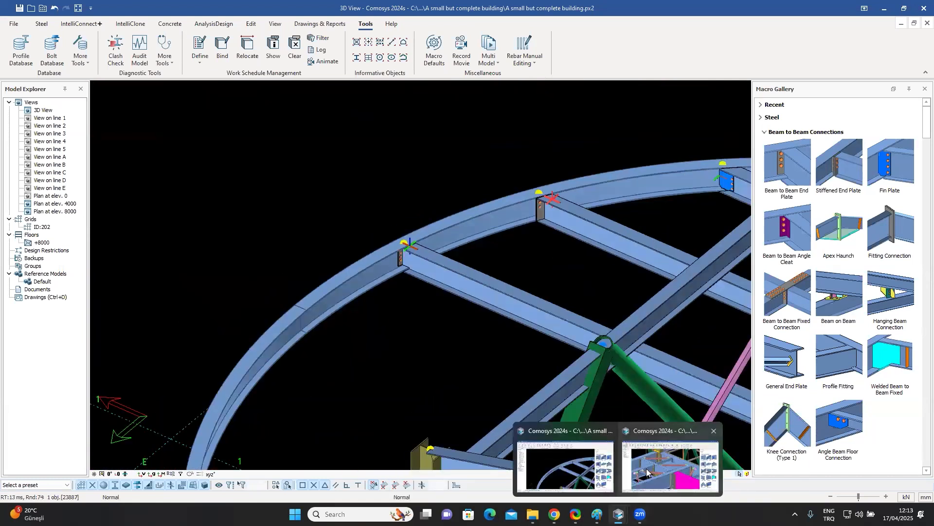
left_click(647, 472)
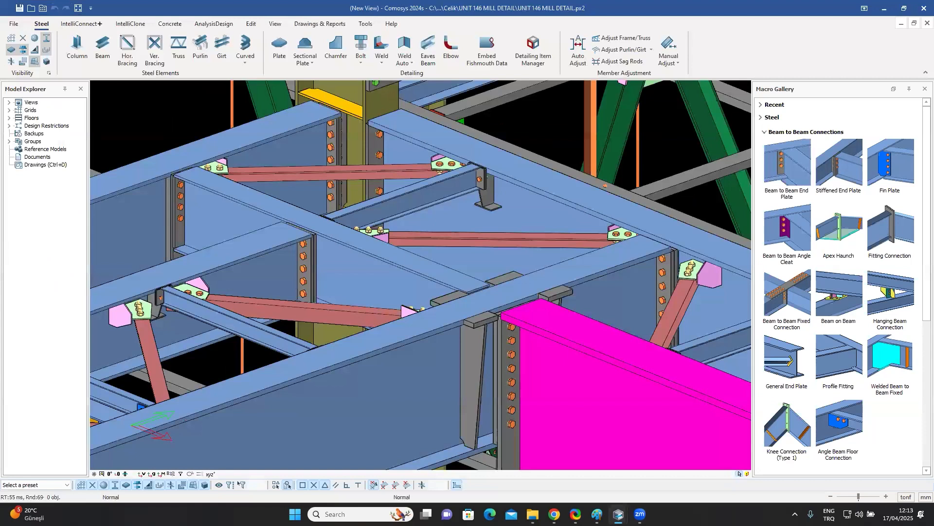
scroll(395, 258, "down", 3)
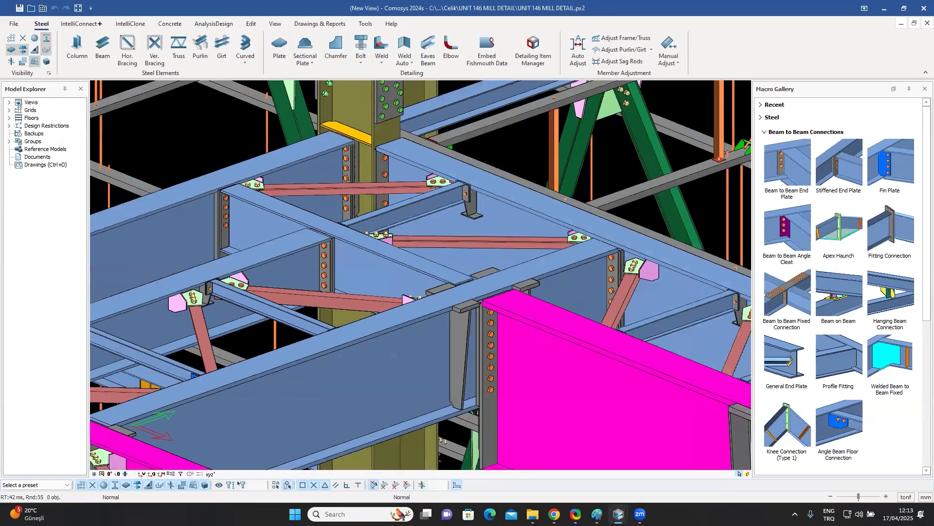
scroll(584, 326, "down", 2)
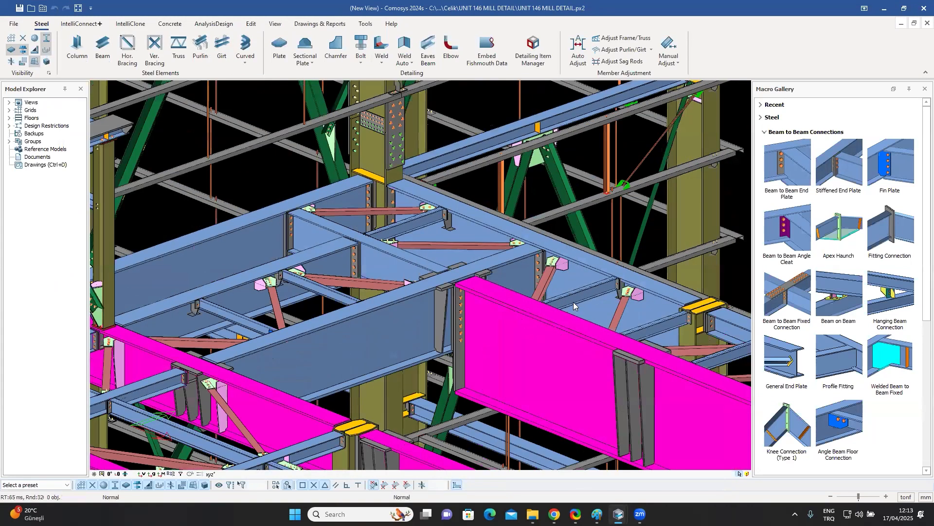
scroll(574, 258, "down", 3)
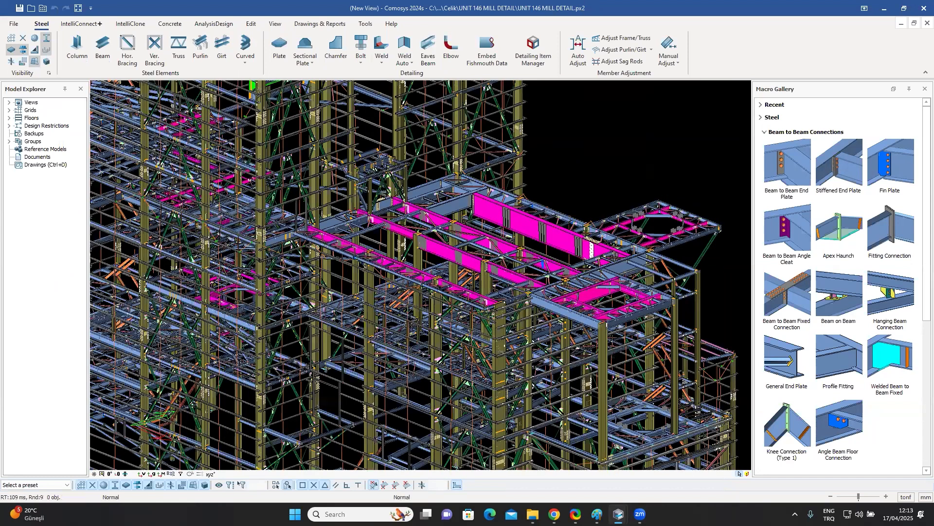
scroll(578, 322, "up", 3)
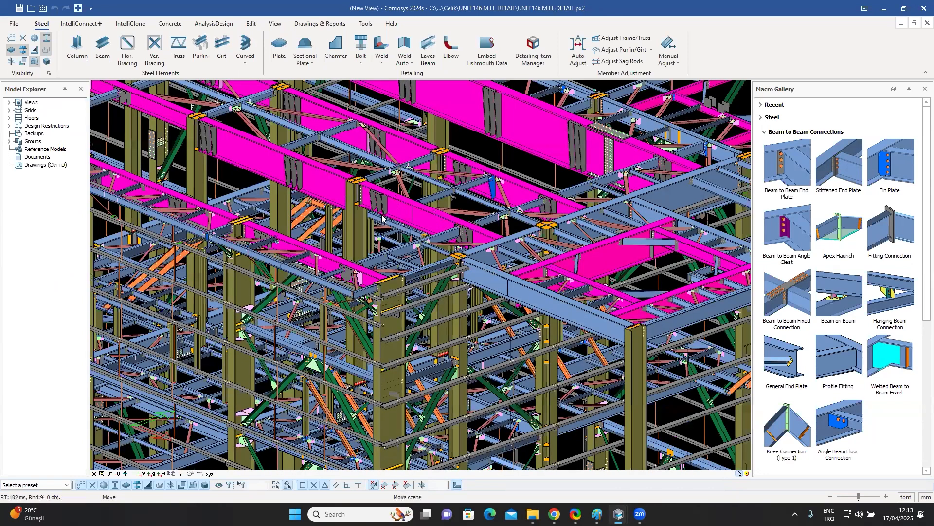
middle_click_drag(382, 215, 343, 164)
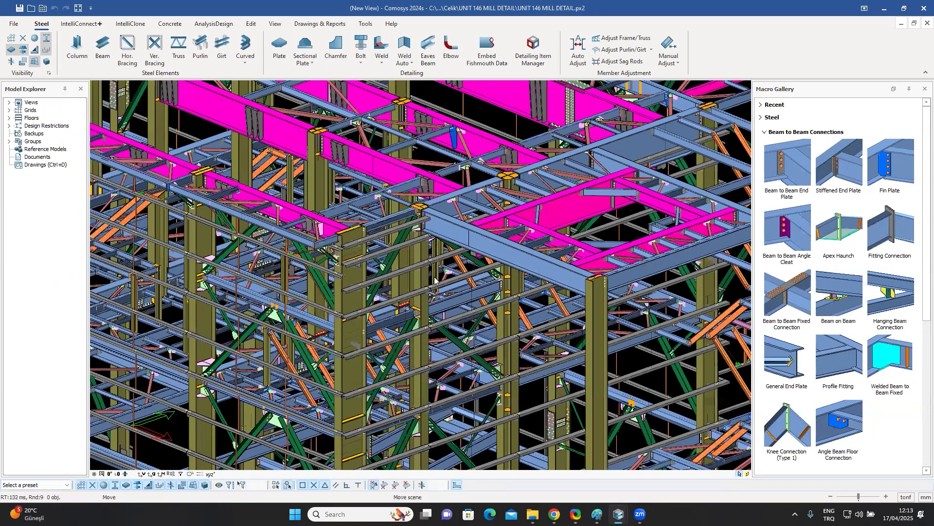
scroll(582, 266, "up", 1)
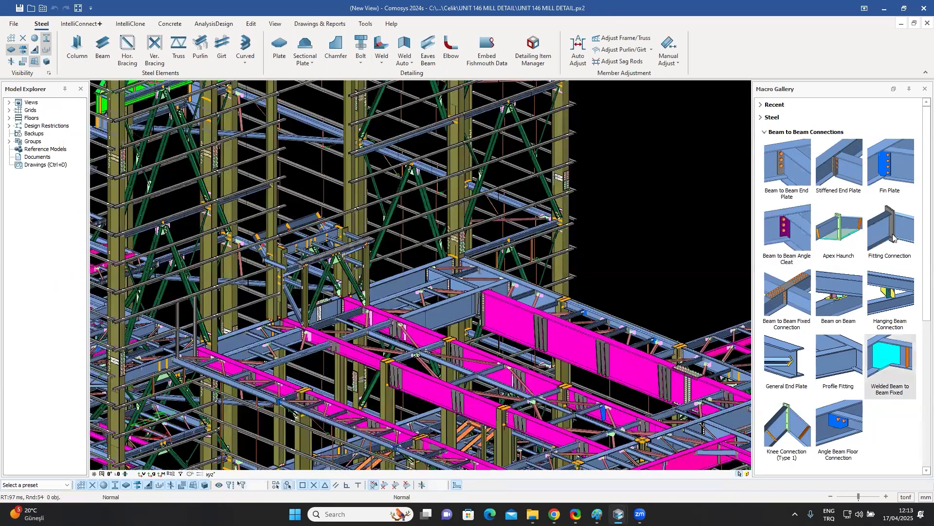
mouse_move(894, 237)
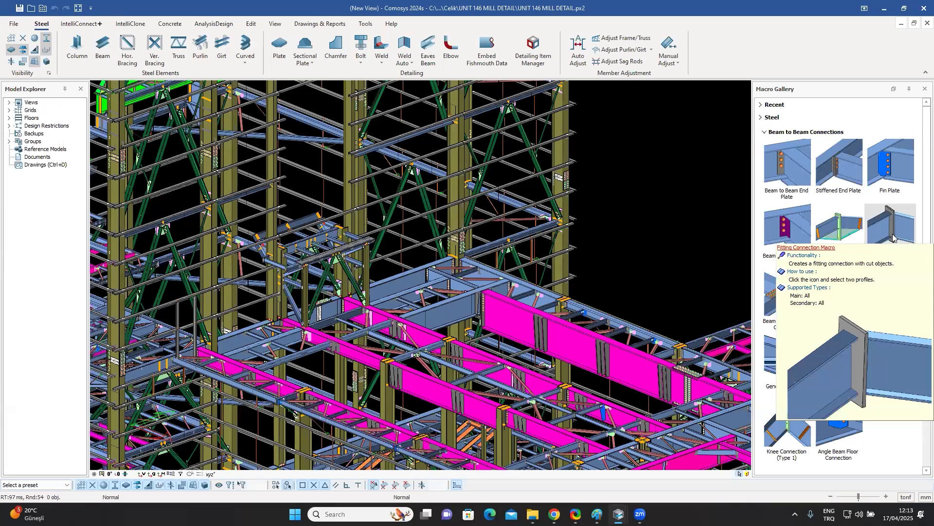